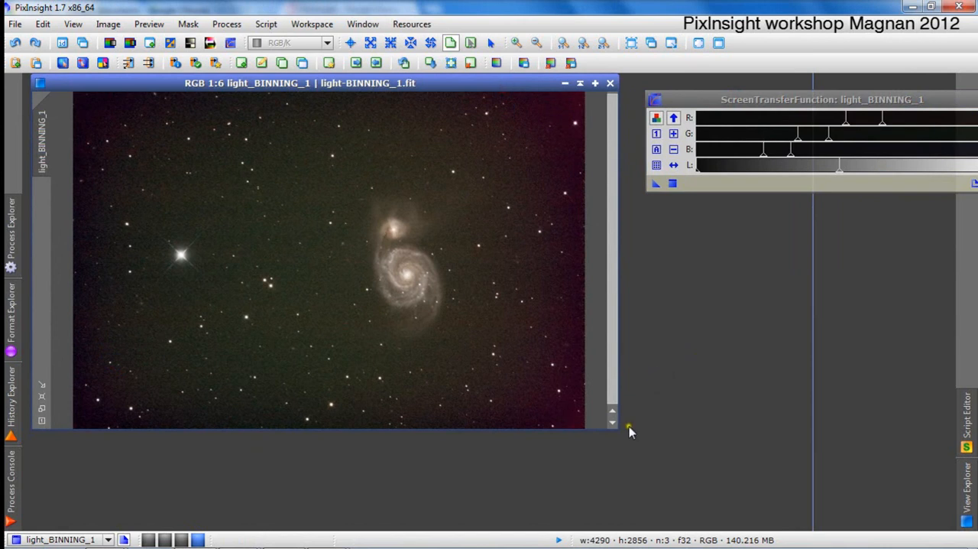
Enlarge the image window and auto-stretch its display in ScreenTransferFunction with the RGB channels unlinked.
drag(617, 427, 614, 517)
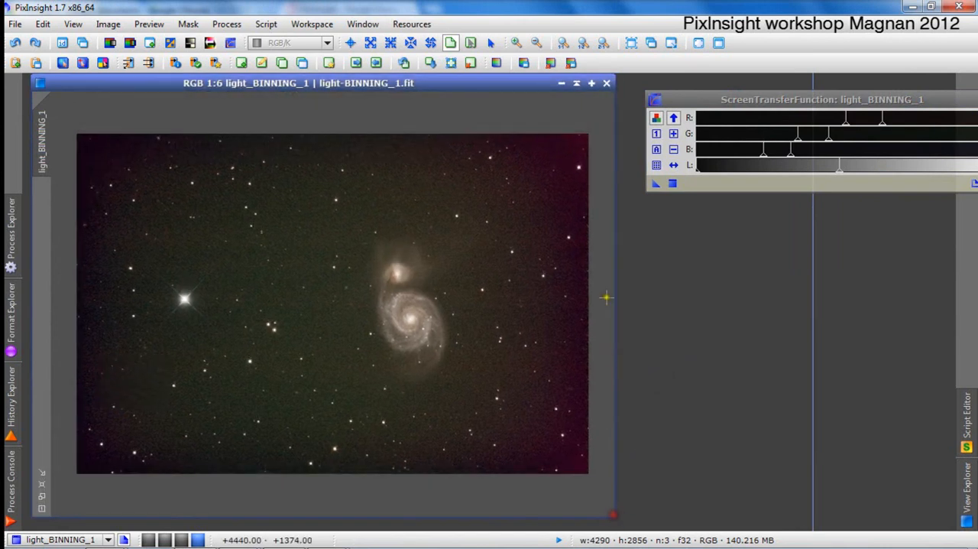
drag(743, 100, 719, 89)
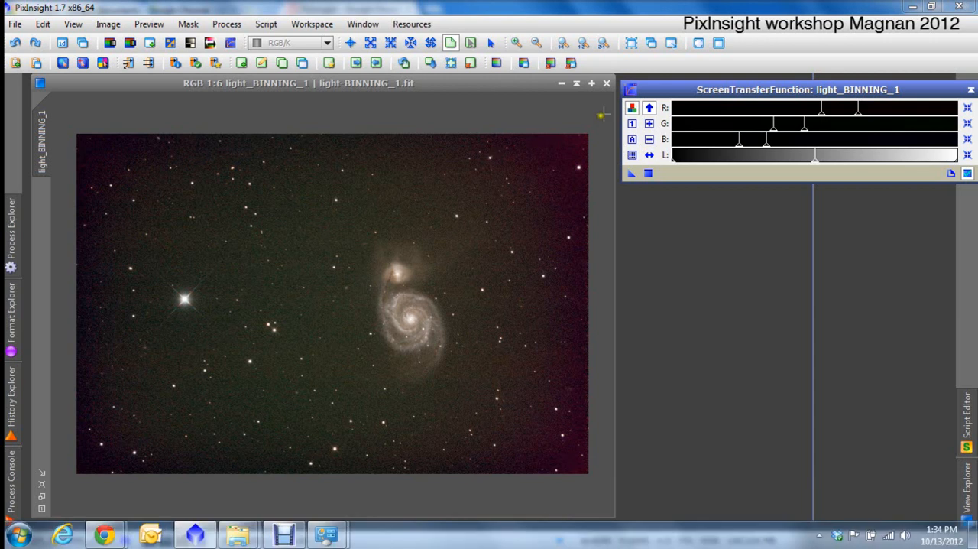
click(631, 110)
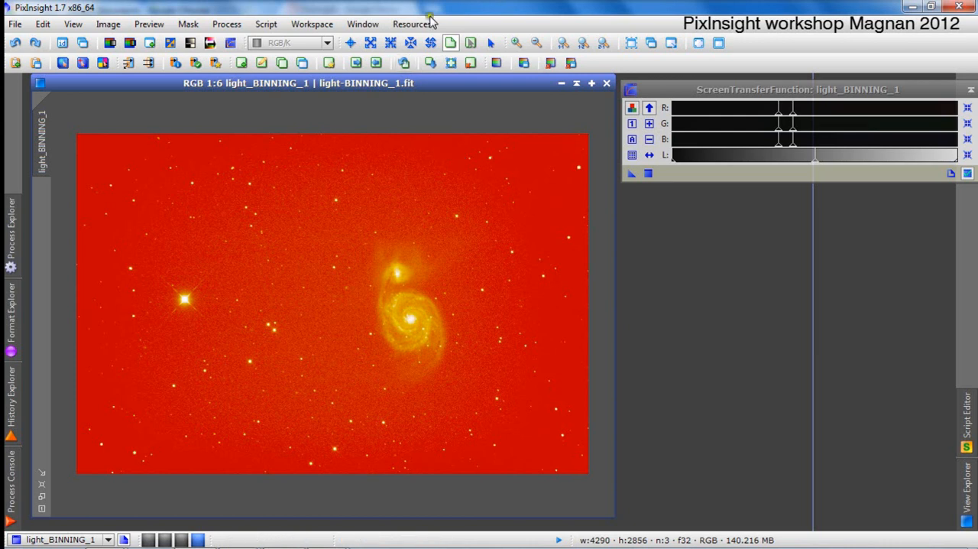
click(631, 108)
click(631, 139)
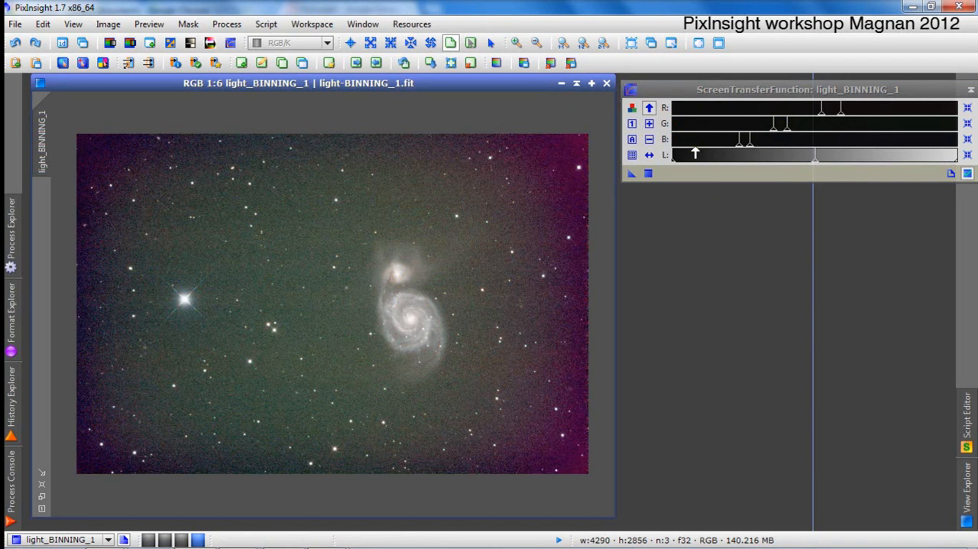
Display the image's red, green and blue channels one after another and return to the RGB display.
click(108, 23)
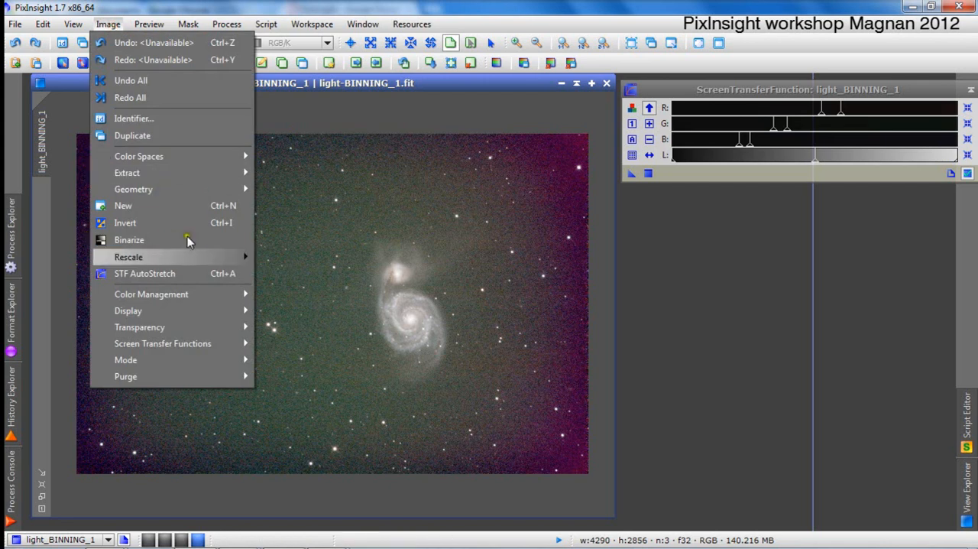
mouse_move(203, 312)
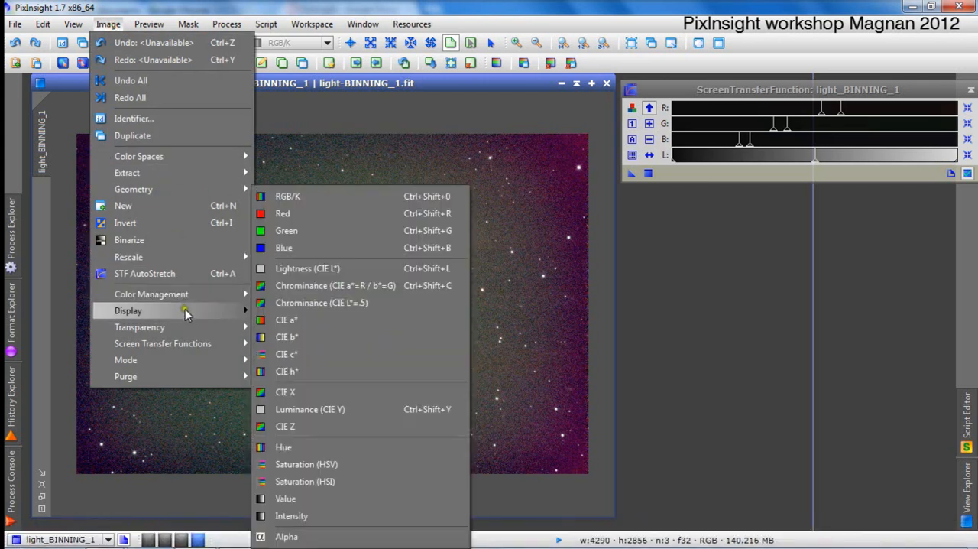
click(314, 214)
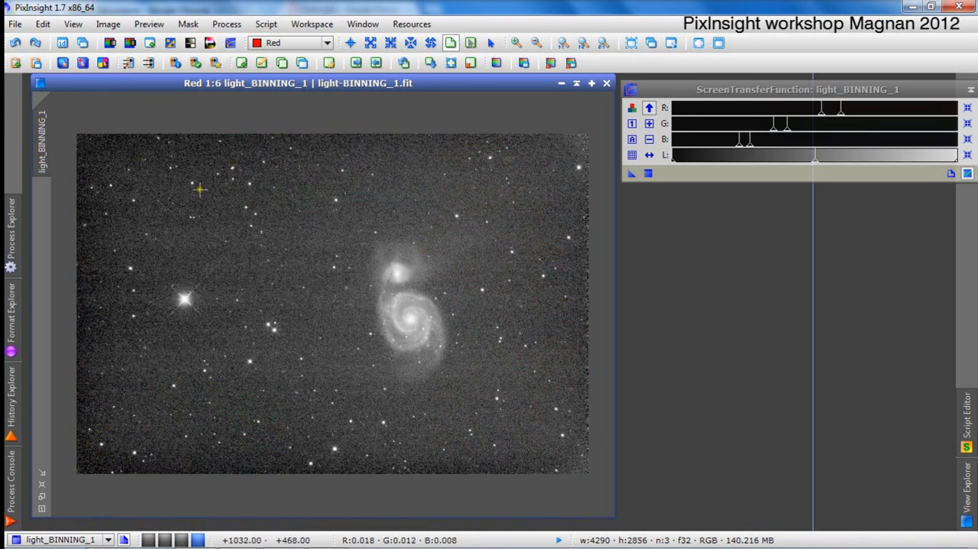
click(327, 43)
click(311, 76)
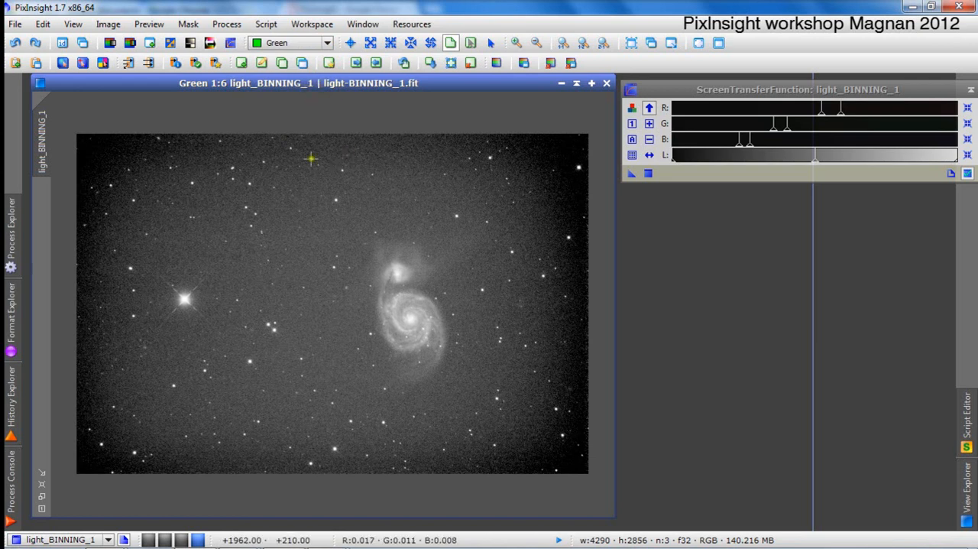
click(327, 44)
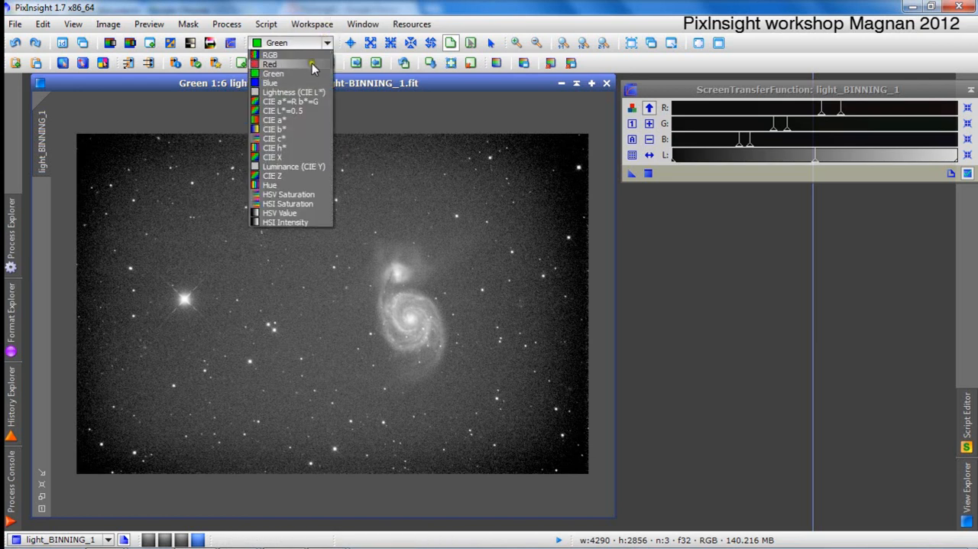
click(308, 83)
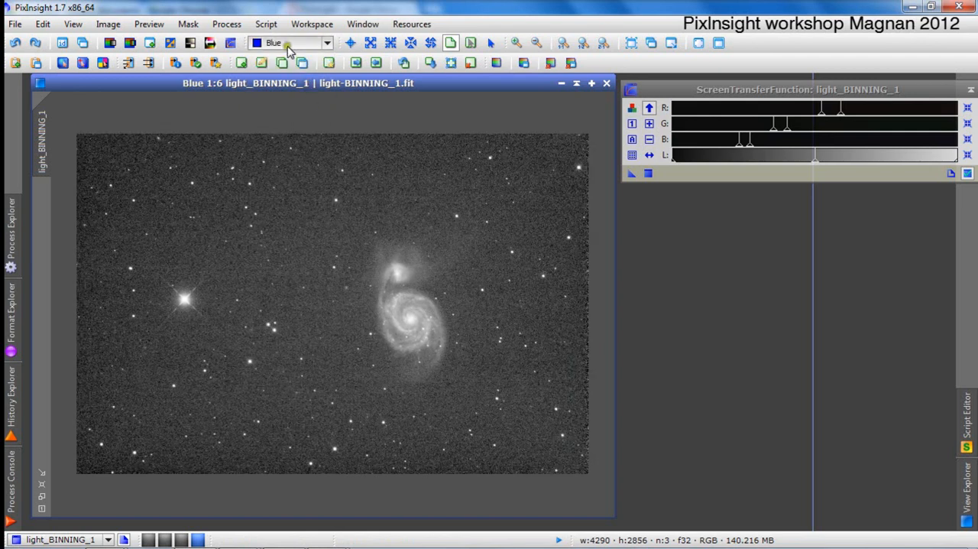
click(327, 43)
click(327, 55)
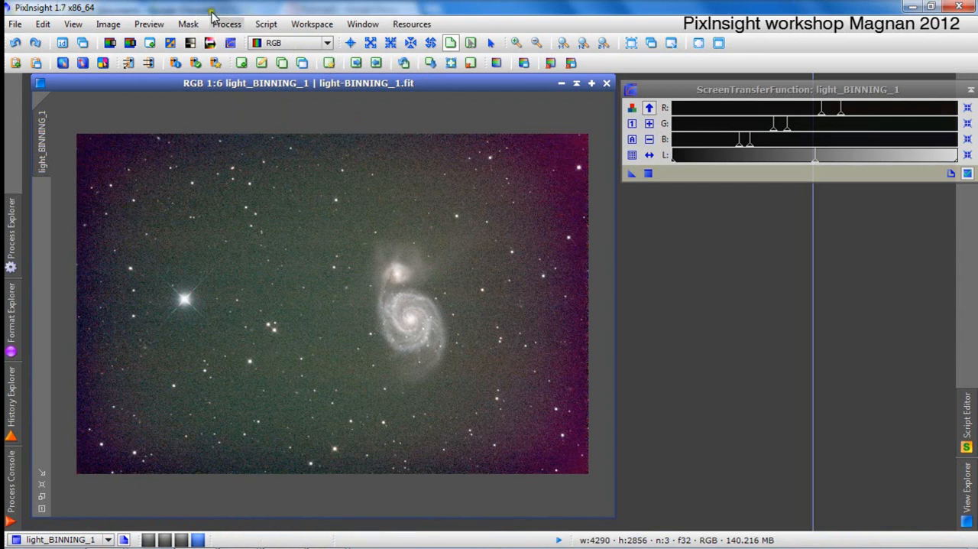
click(237, 26)
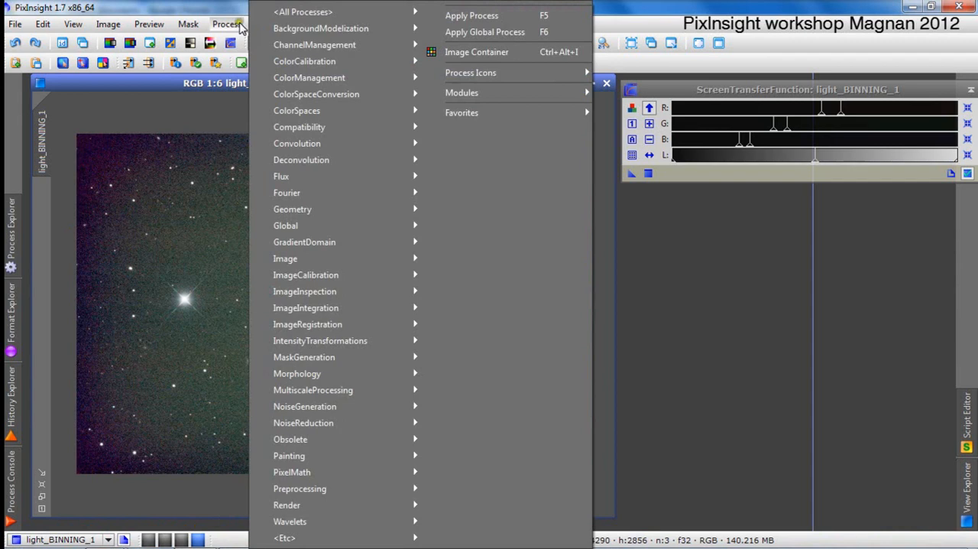
mouse_move(274, 28)
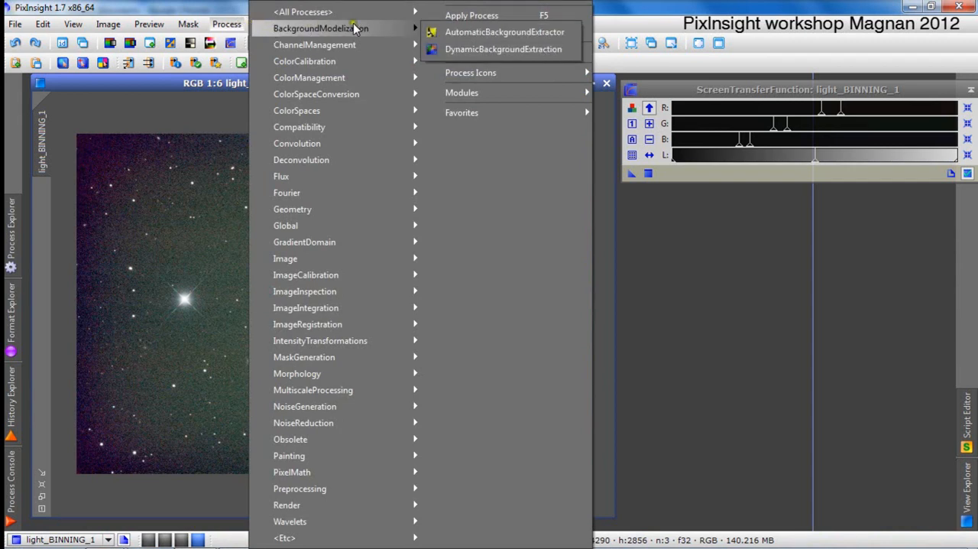
click(467, 47)
drag(772, 144, 705, 102)
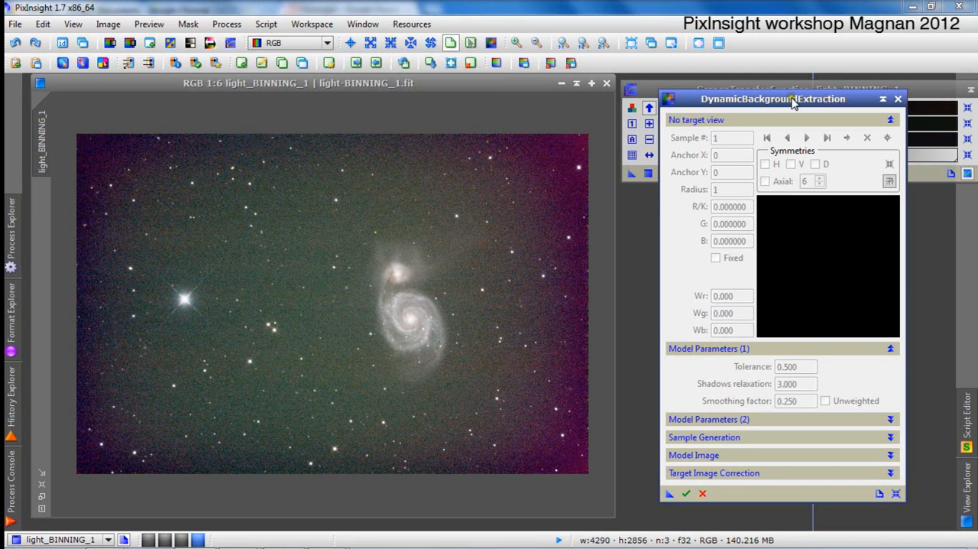
click(899, 101)
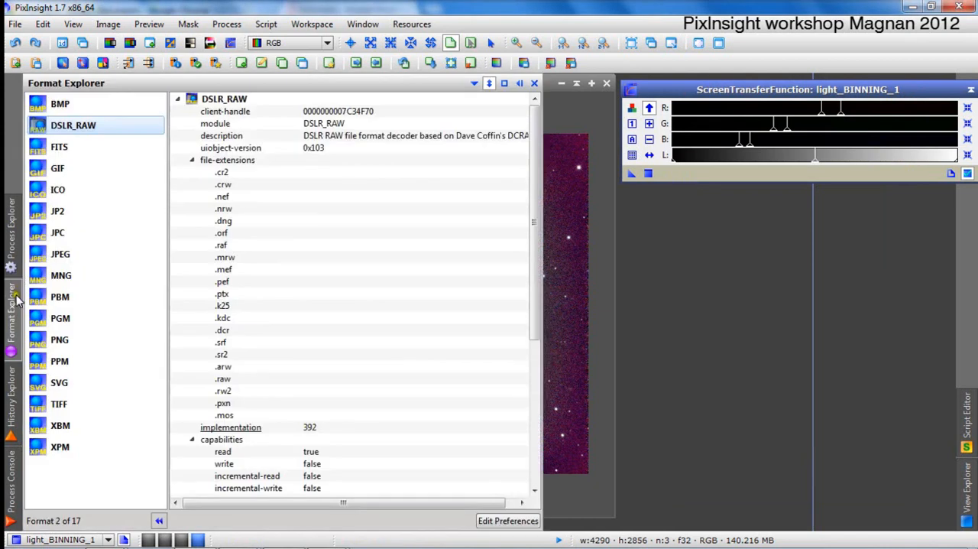
Open HistogramTransformation, reset its parameters and load light_BINNING_1 to inspect the separate colour-channel peaks.
mouse_move(13, 267)
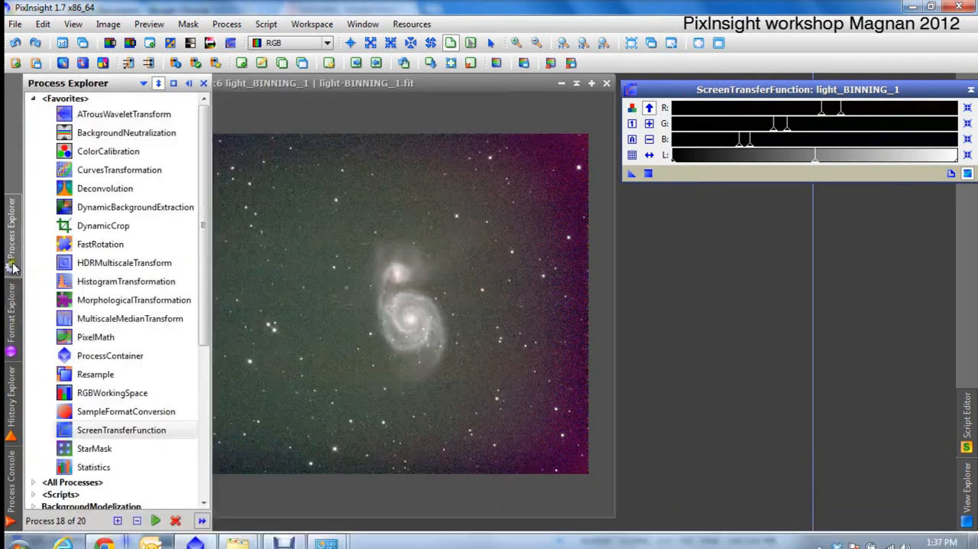
double_click(144, 283)
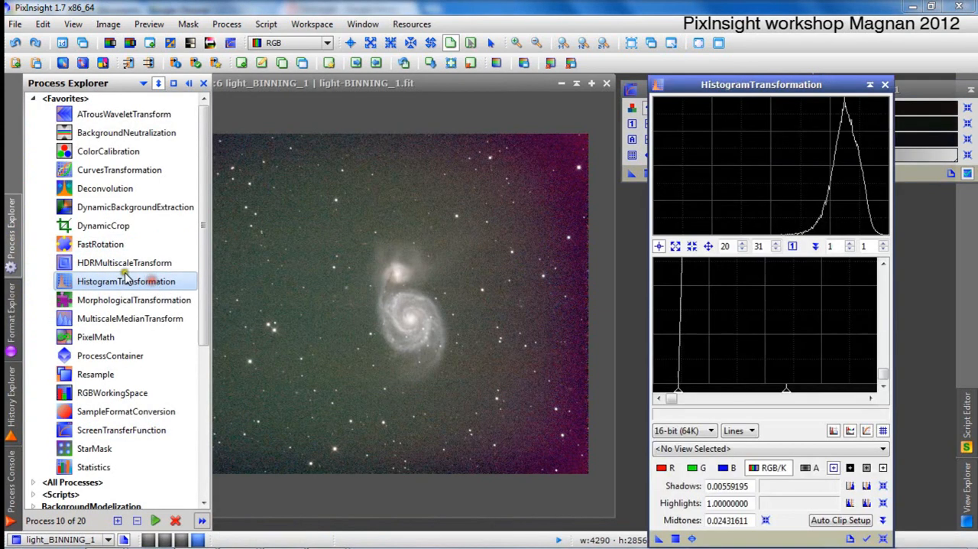
click(884, 538)
click(791, 448)
click(795, 470)
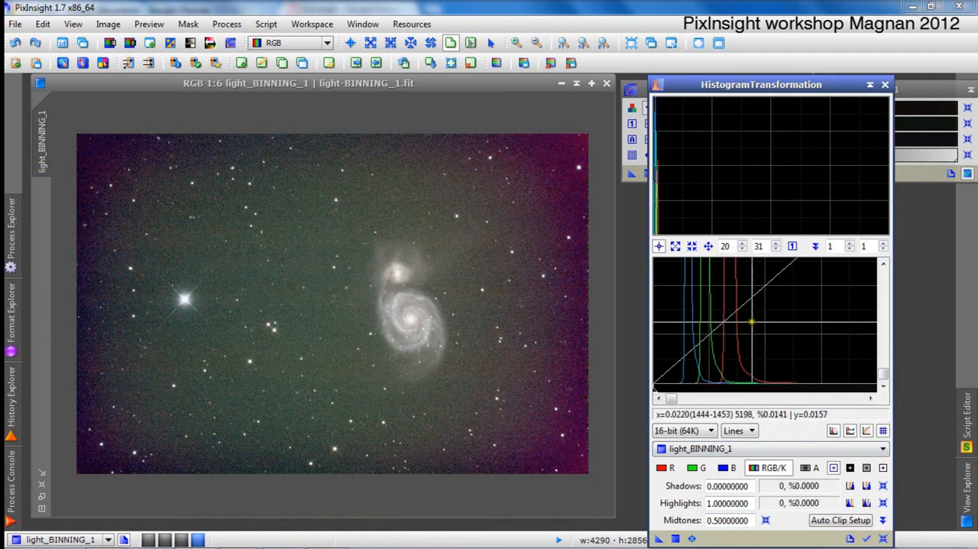
scroll(770, 322, up, 2)
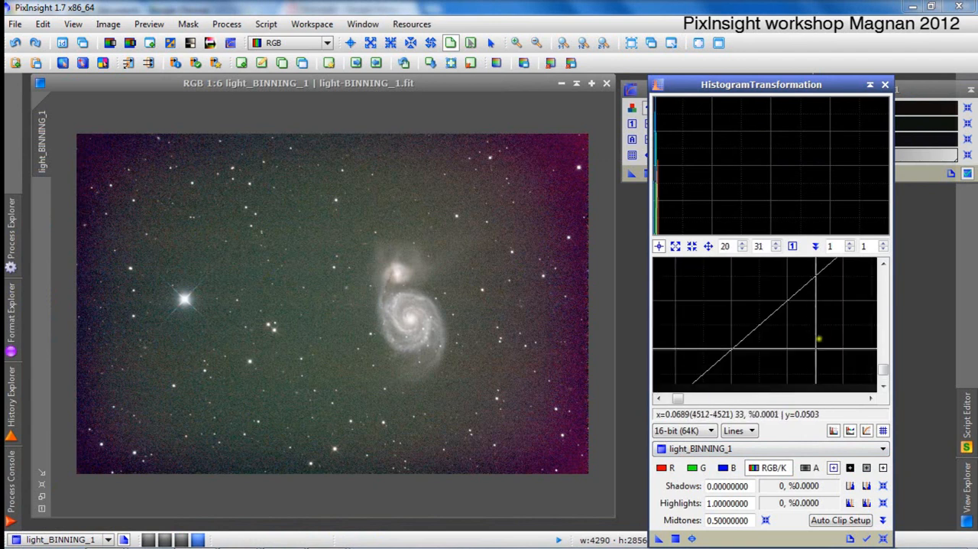
click(793, 245)
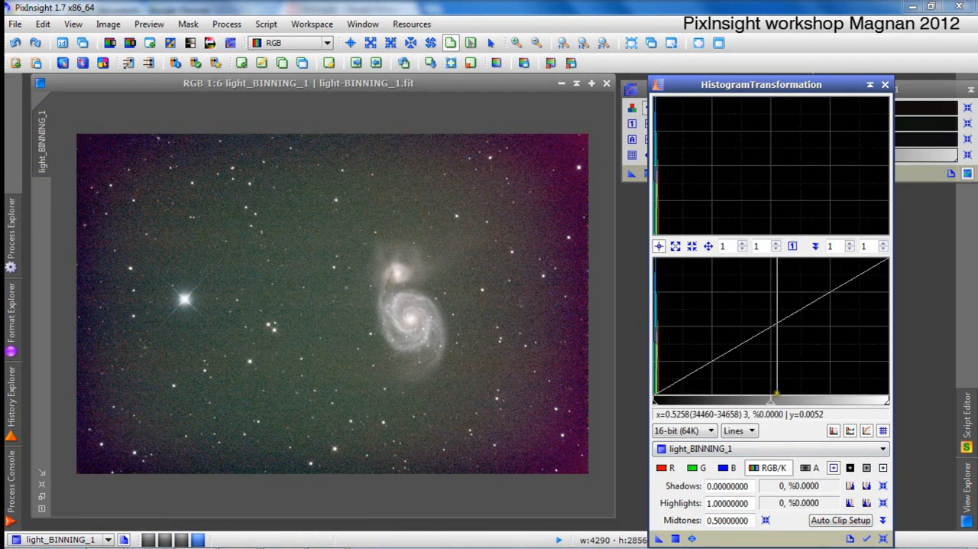
scroll(677, 380, down, 20)
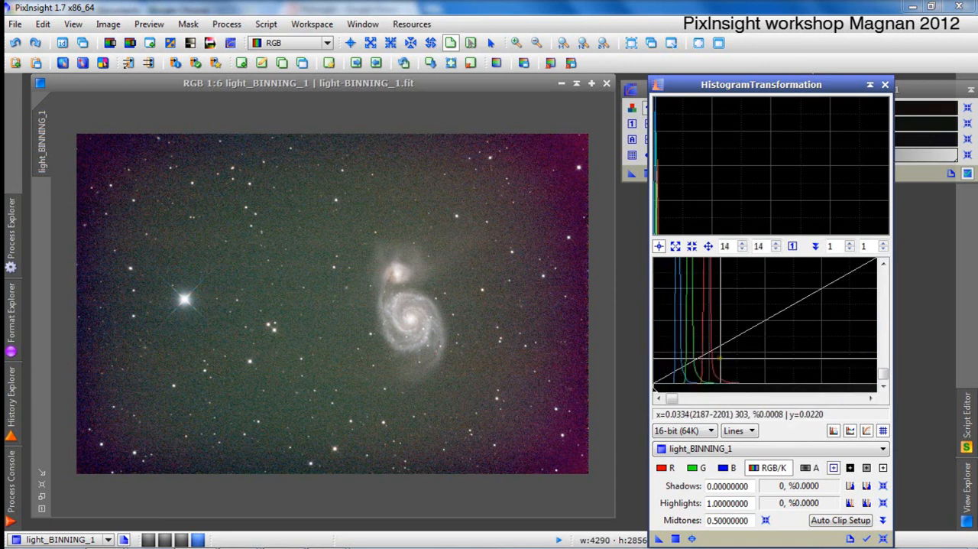
scroll(656, 386, down, 6)
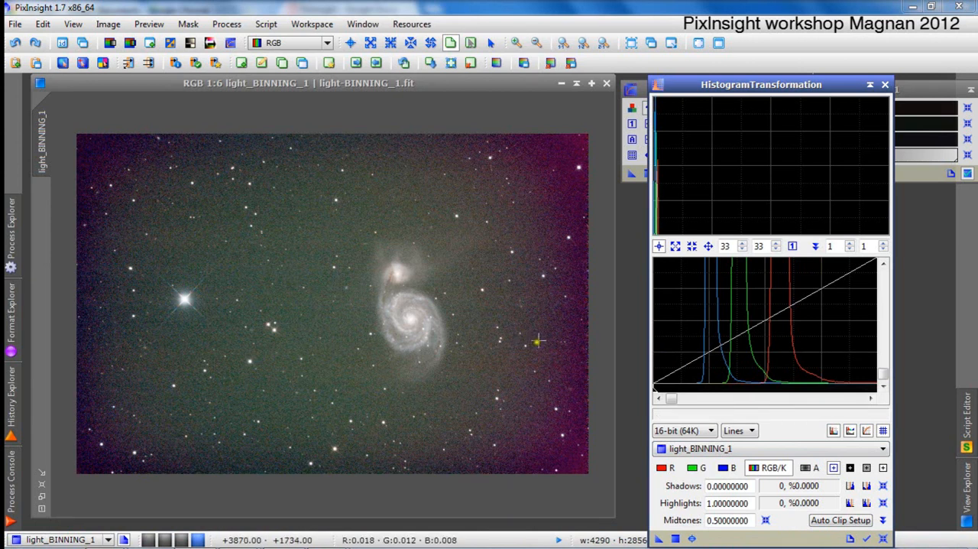
Examine the image's right border up close for edge artifacts and return to the whole-image view.
click(572, 325)
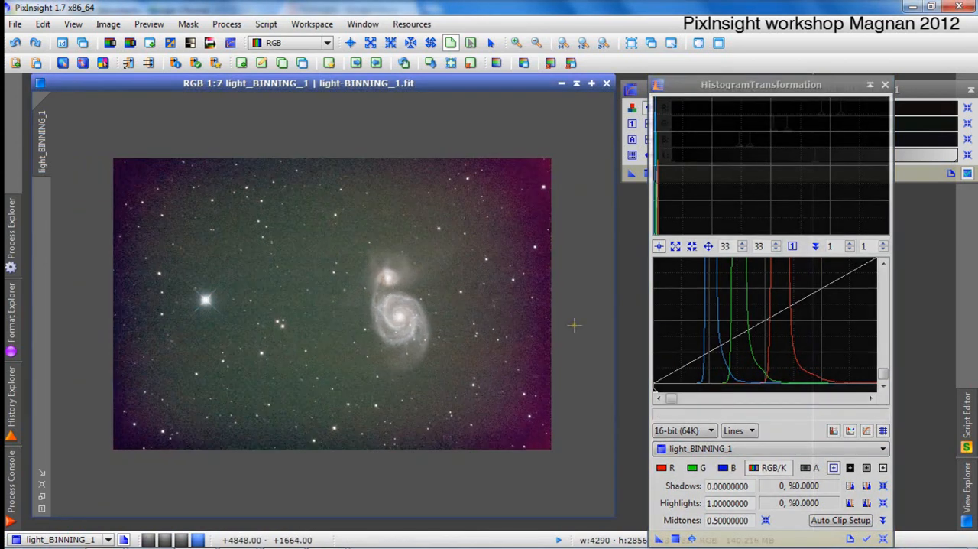
scroll(575, 321, up, 2)
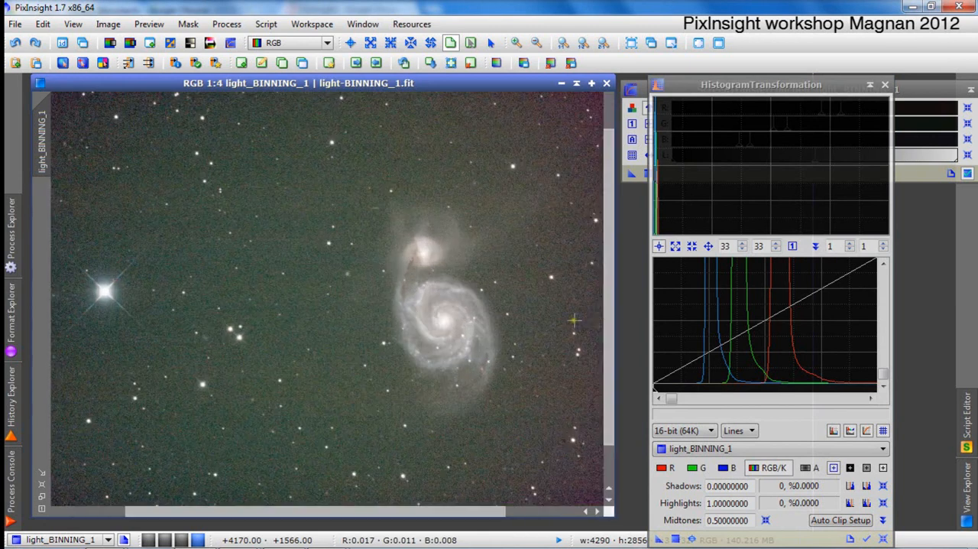
drag(506, 510, 604, 511)
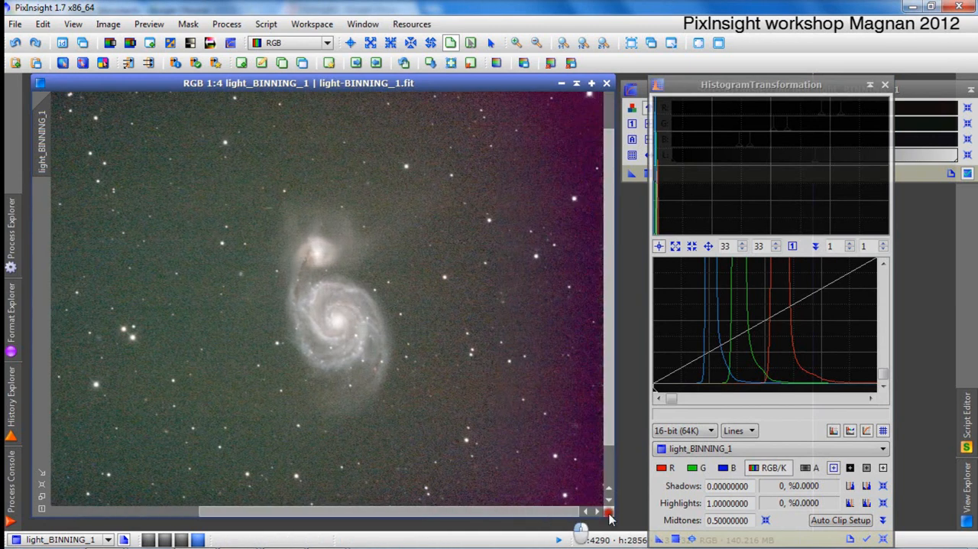
scroll(590, 428, up, 3)
scroll(590, 428, up, 1)
drag(397, 510, 604, 527)
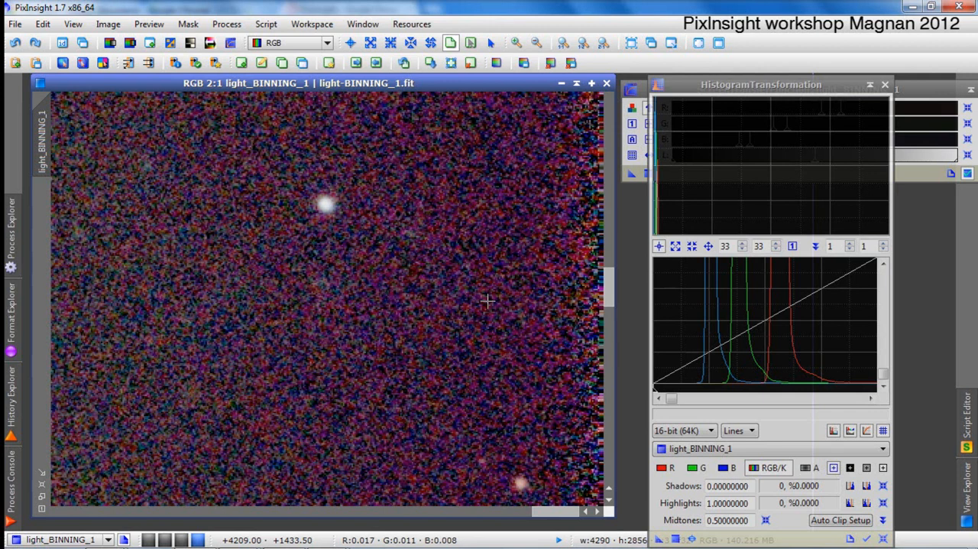
scroll(428, 290, down, 3)
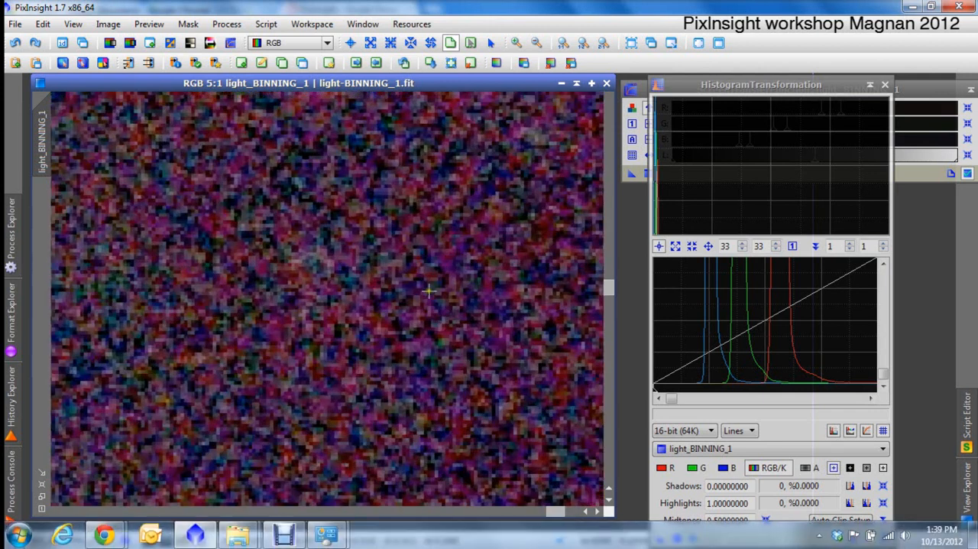
scroll(428, 290, down, 2)
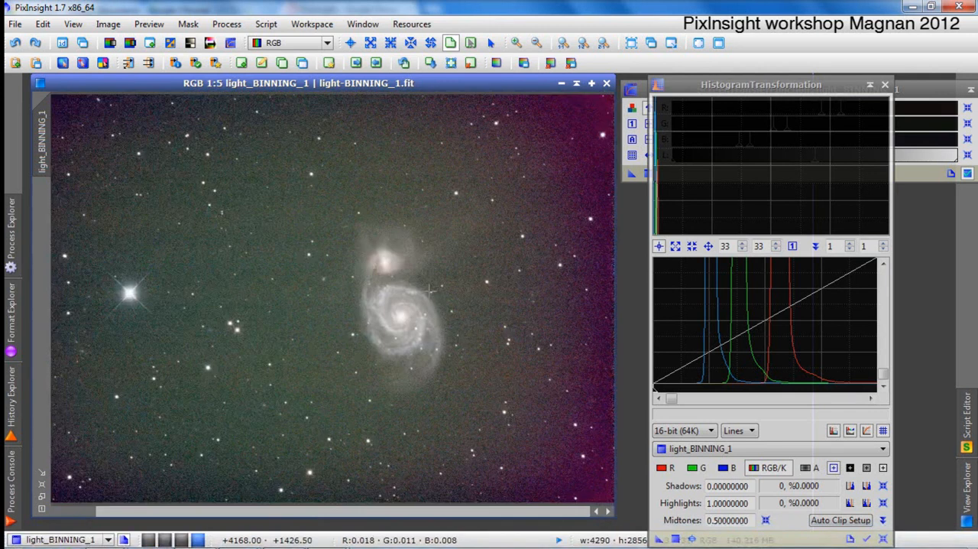
scroll(430, 291, down, 1)
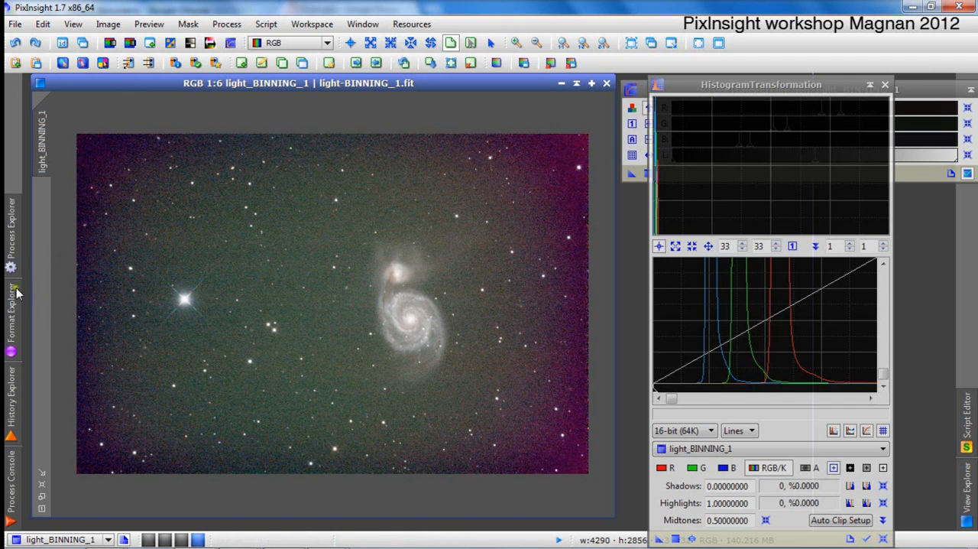
Open DynamicCrop and draw a crop rectangle about 4242 × 2820 pixels just inside the galaxy image's borders.
click(11, 233)
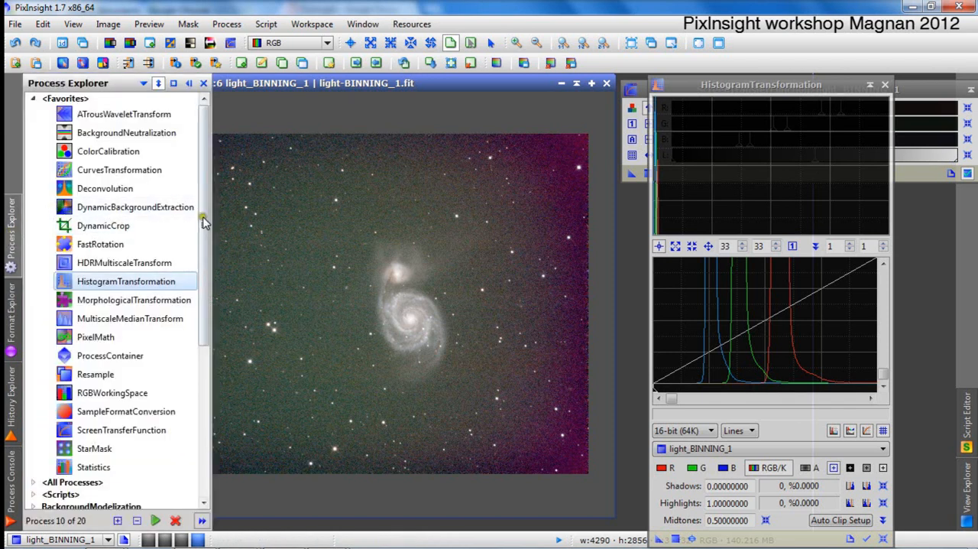
double_click(124, 225)
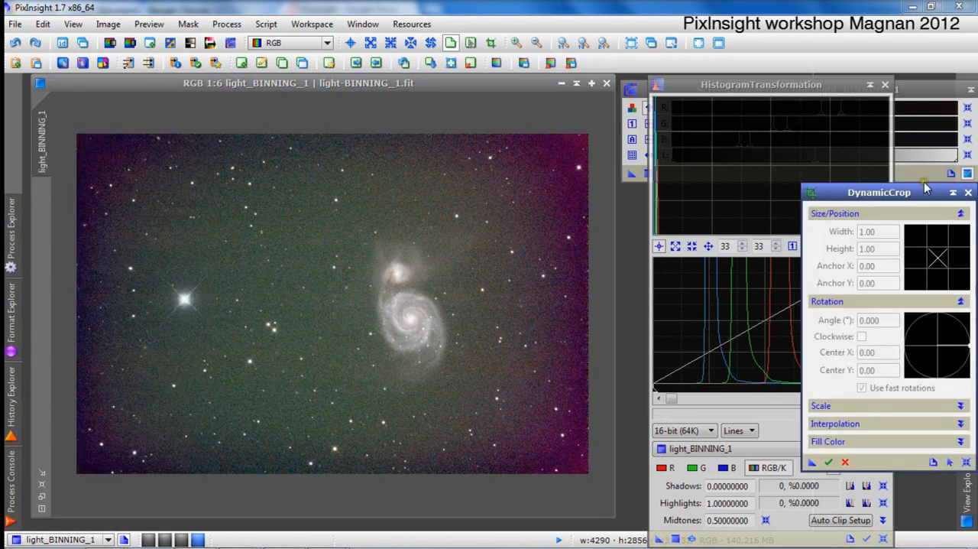
drag(858, 193, 759, 156)
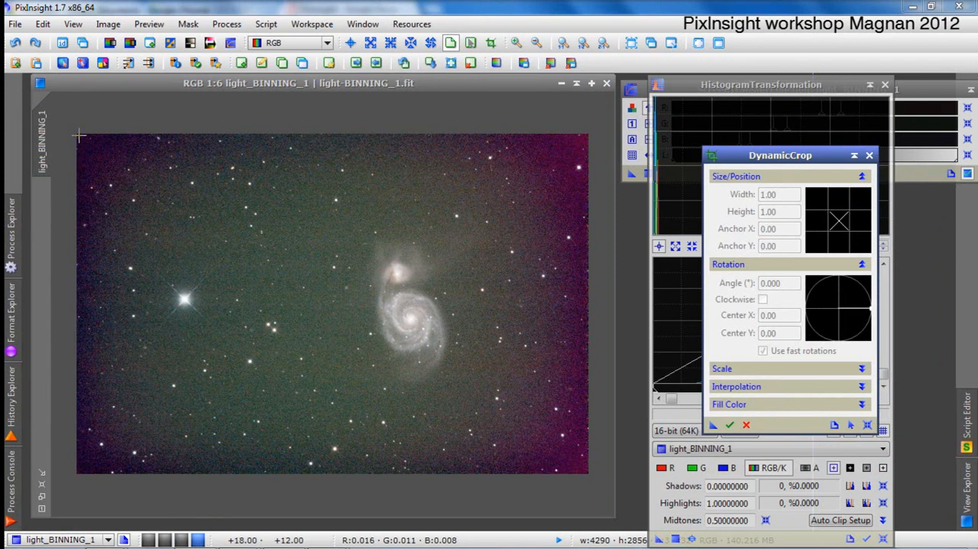
drag(78, 136, 587, 464)
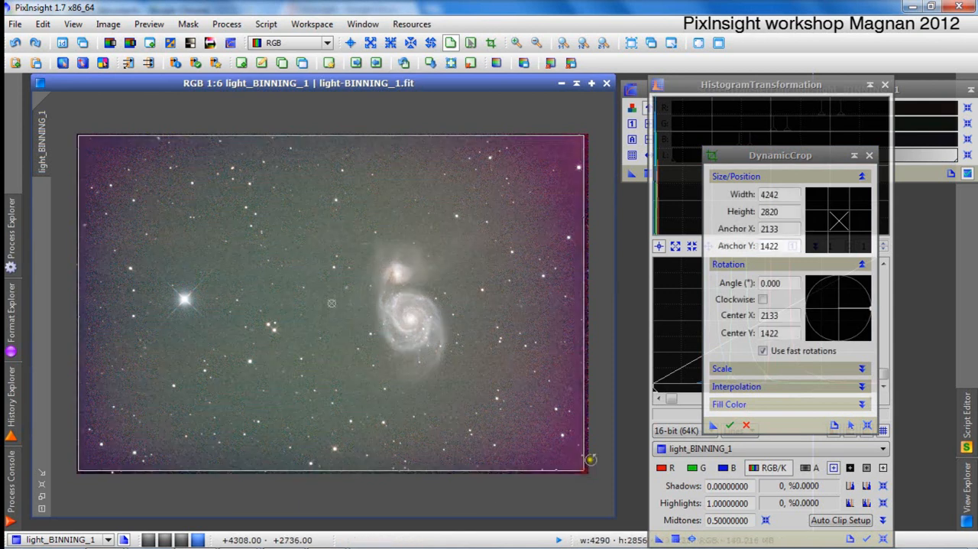
Check the crop edges up close and move the rectangle's left edge inward to a width of about 4194 pixels.
scroll(589, 451, down, 1)
scroll(565, 430, up, 4)
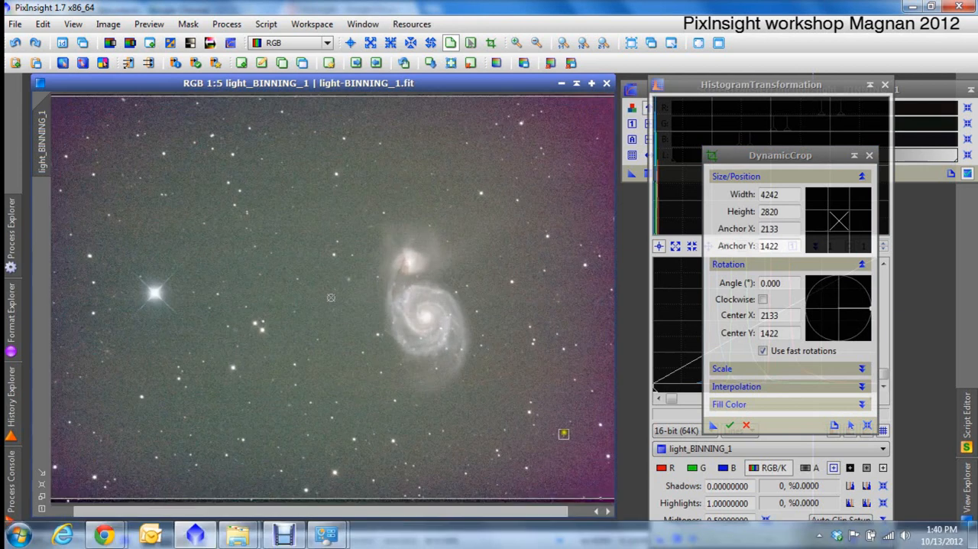
click(571, 512)
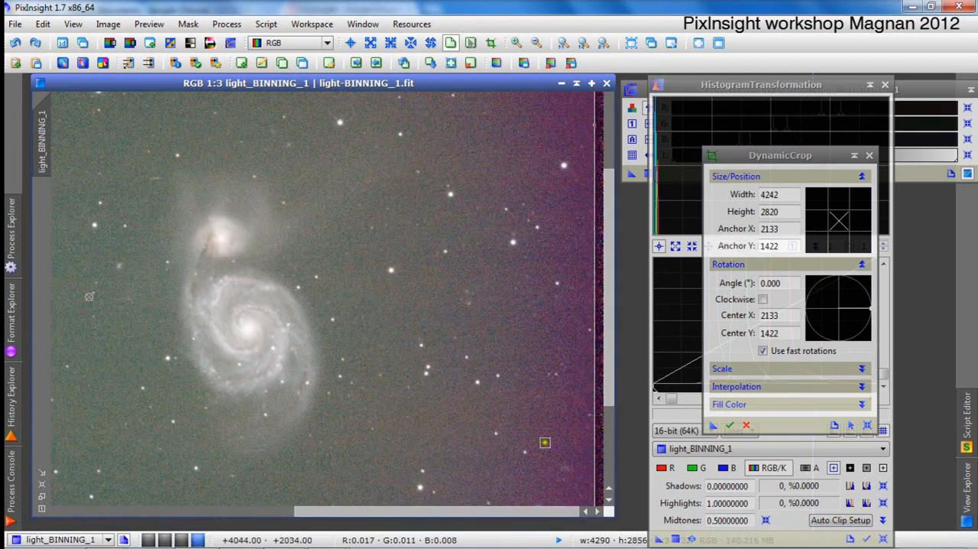
scroll(537, 413, down, 3)
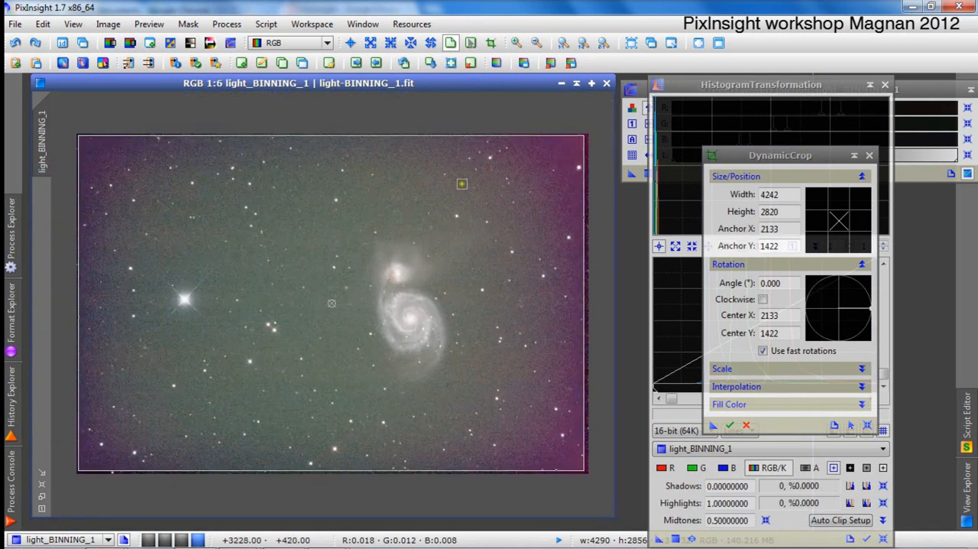
click(12, 344)
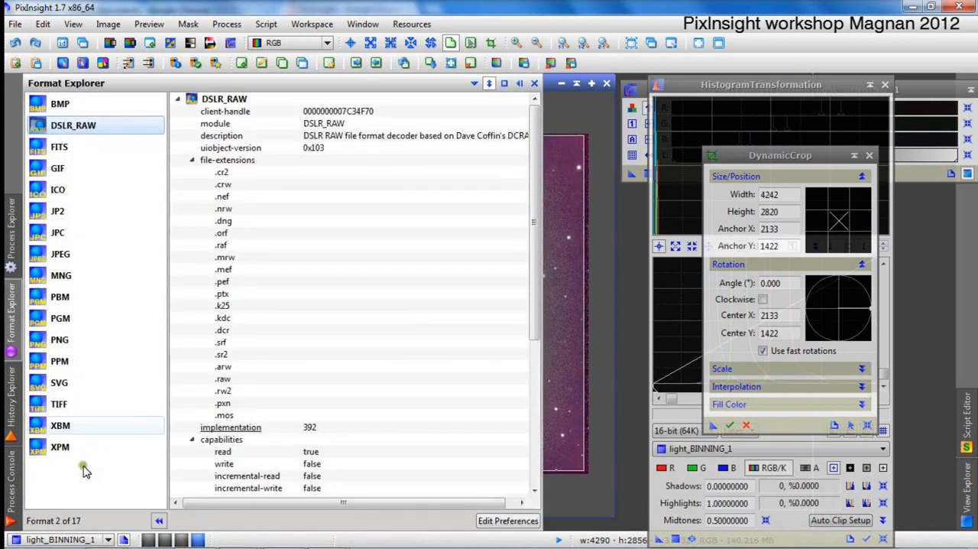
click(518, 84)
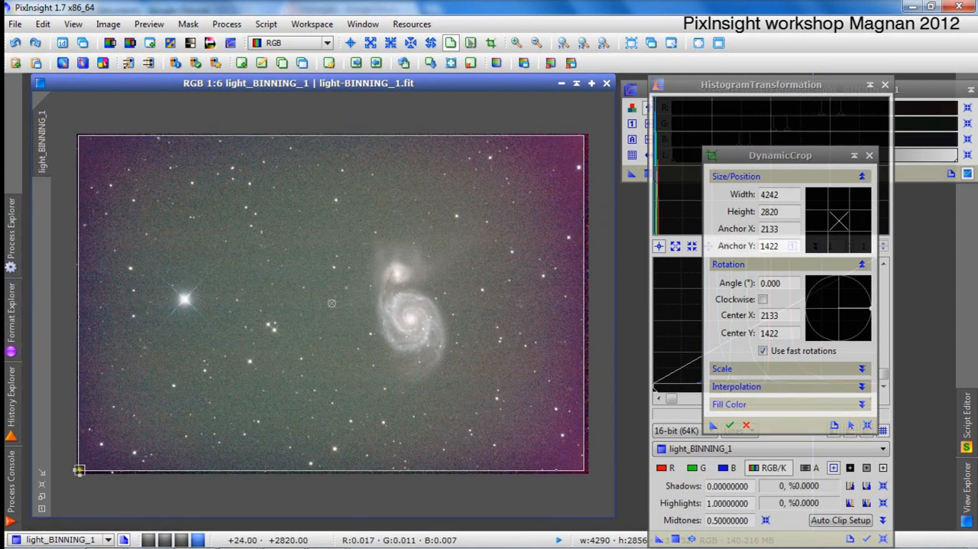
drag(79, 470, 84, 470)
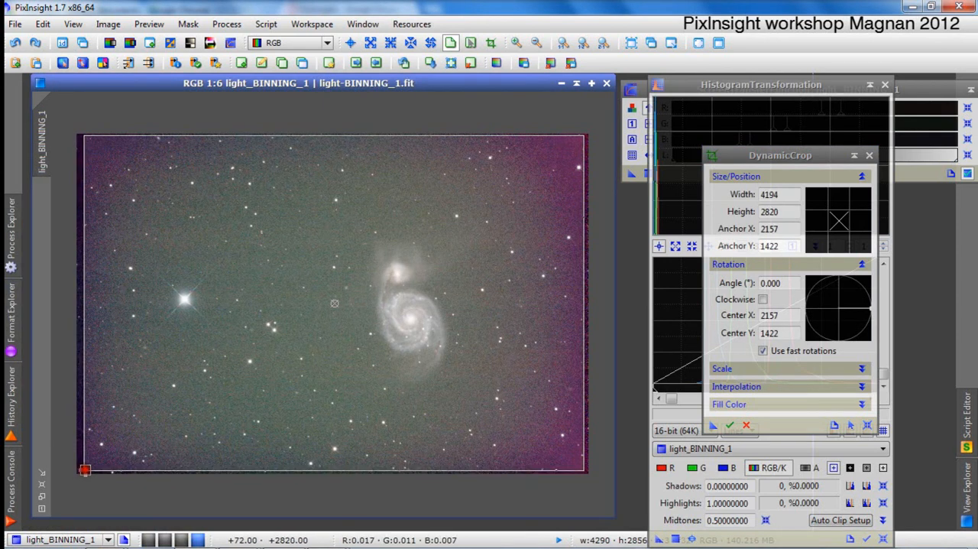
Apply the crop to light_BINNING_1 and close DynamicCrop.
scroll(84, 469, down, 1)
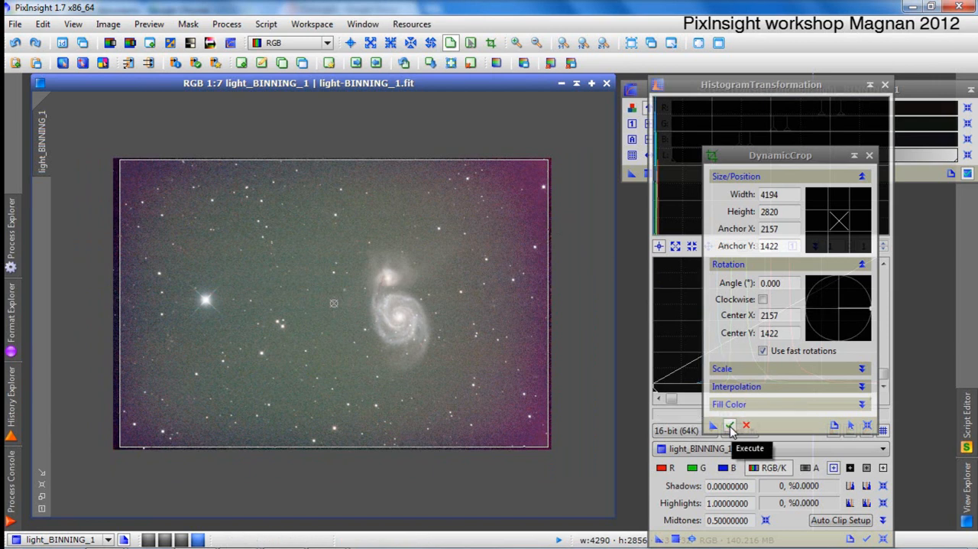
mouse_move(715, 425)
mouse_down()
mouse_move(486, 385)
mouse_move(610, 424)
mouse_move(715, 427)
mouse_up()
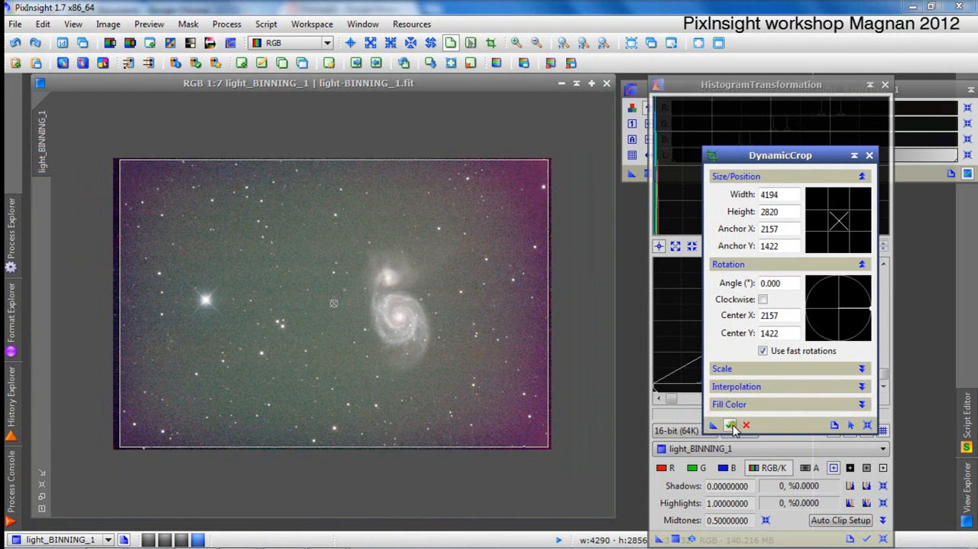
click(730, 426)
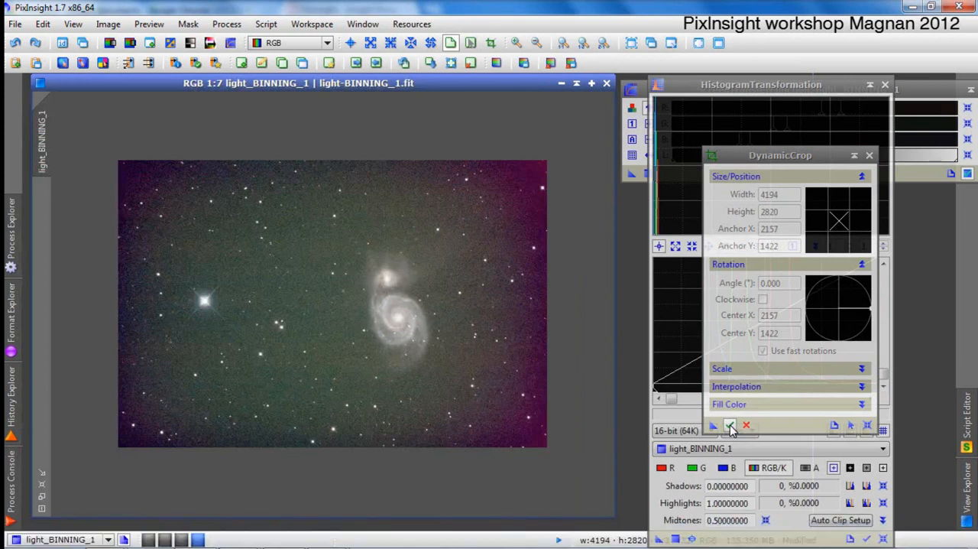
click(870, 156)
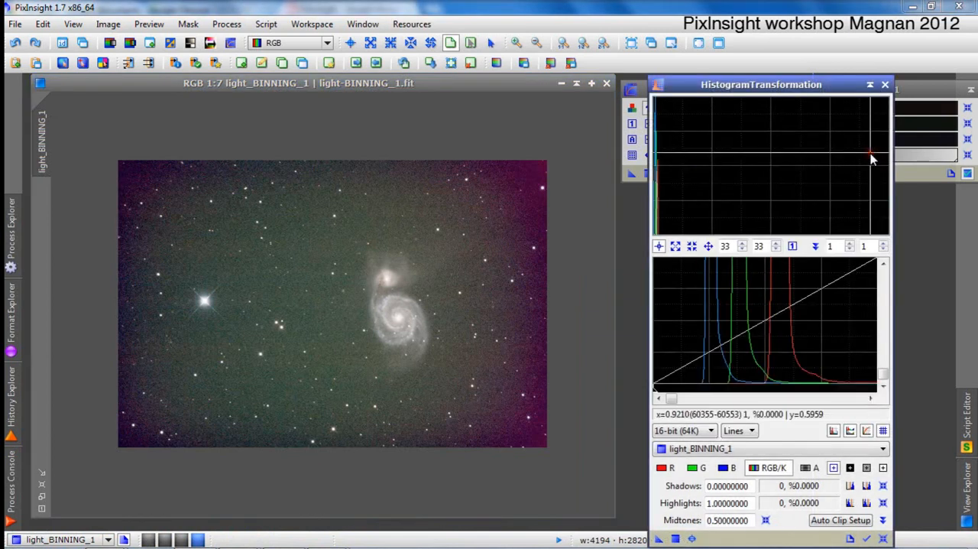
Magnify the histogram plot to 72× and undo and redo the crop to compare the bases of the channel curves.
scroll(696, 372, up, 3)
scroll(766, 358, up, 2)
scroll(822, 371, up, 5)
scroll(777, 372, down, 3)
drag(680, 403, 672, 400)
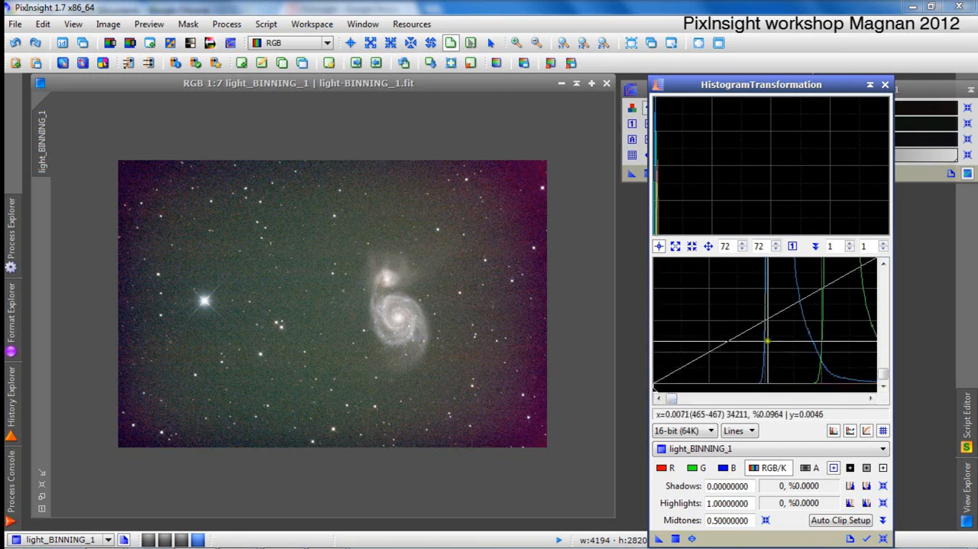
click(16, 43)
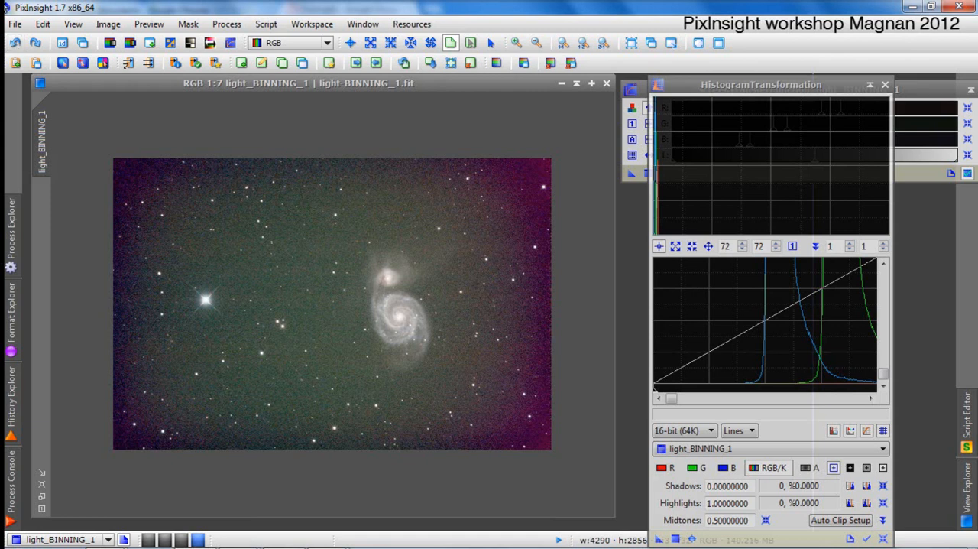
click(34, 44)
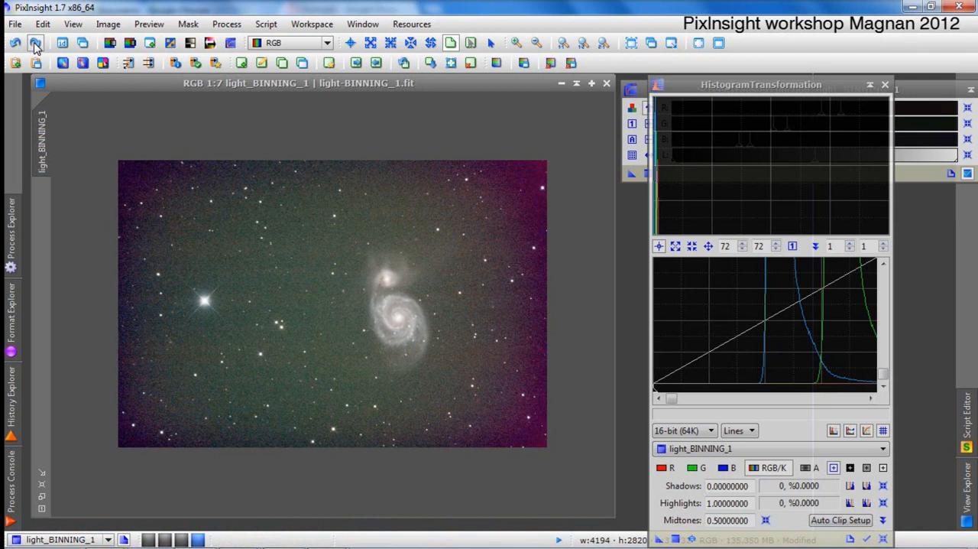
click(290, 98)
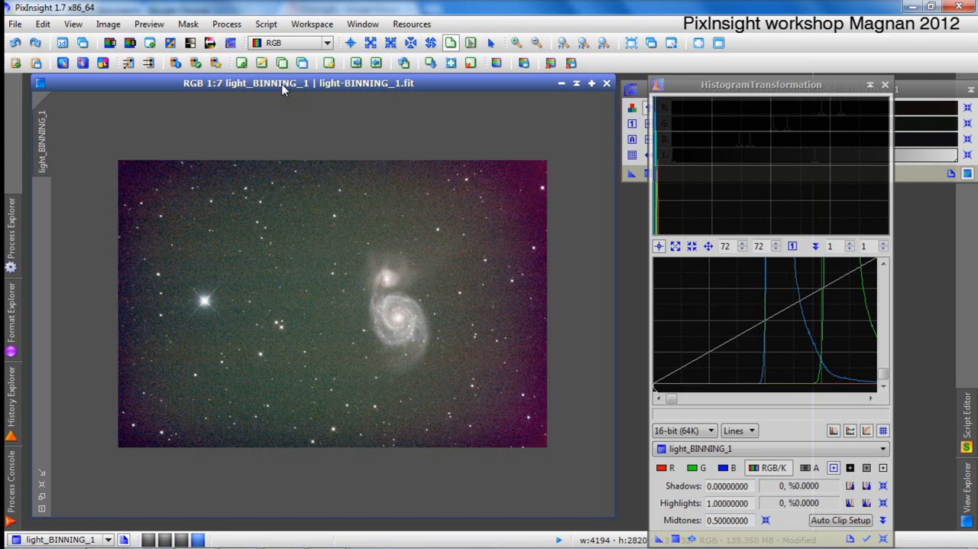
click(267, 23)
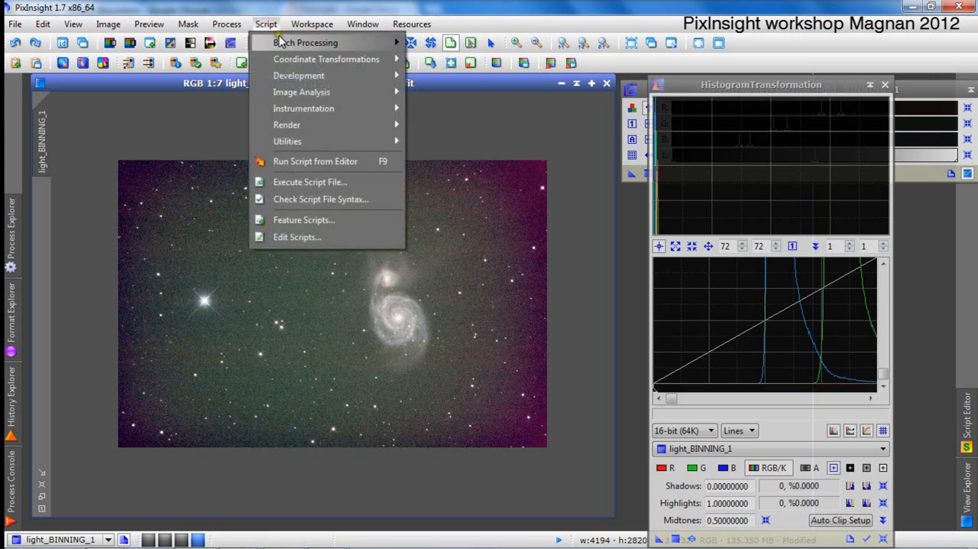
mouse_move(285, 44)
mouse_move(318, 140)
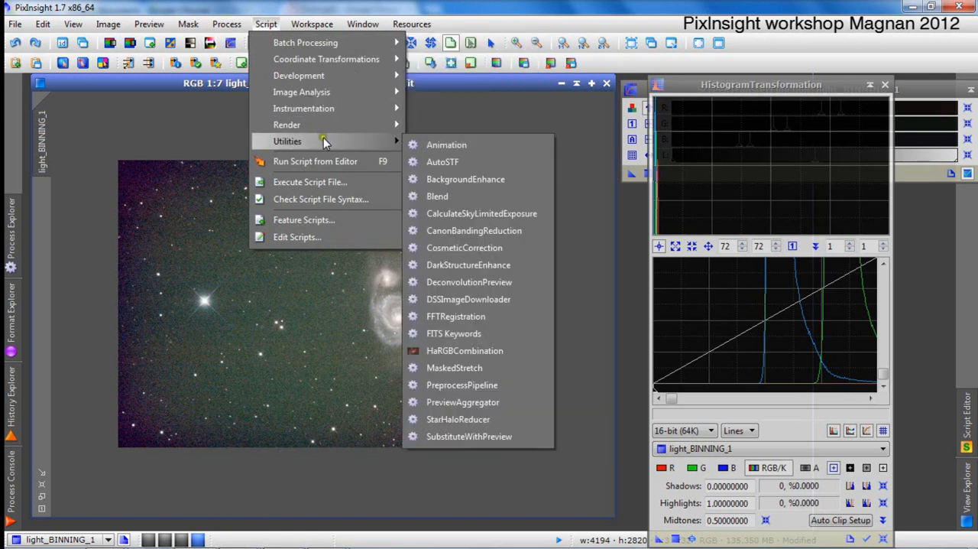
click(520, 232)
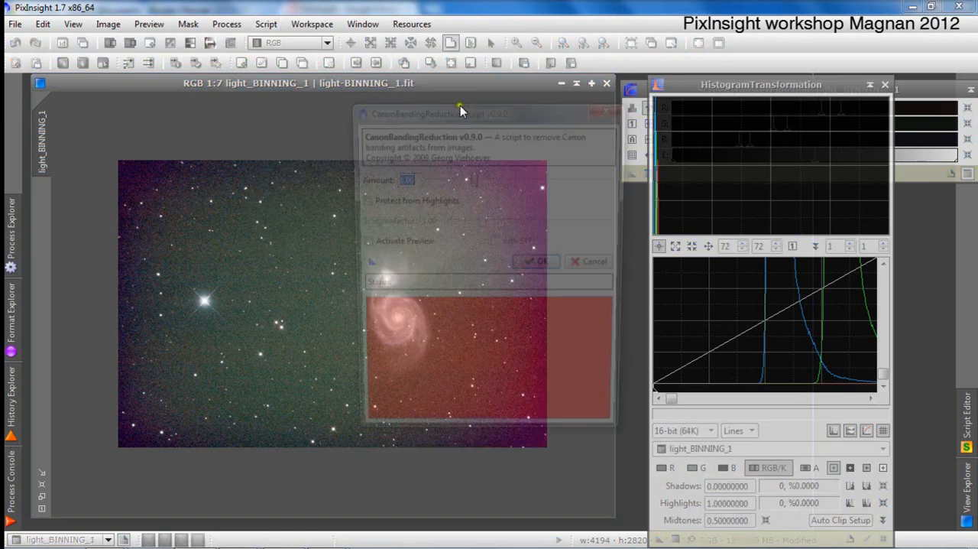
click(620, 111)
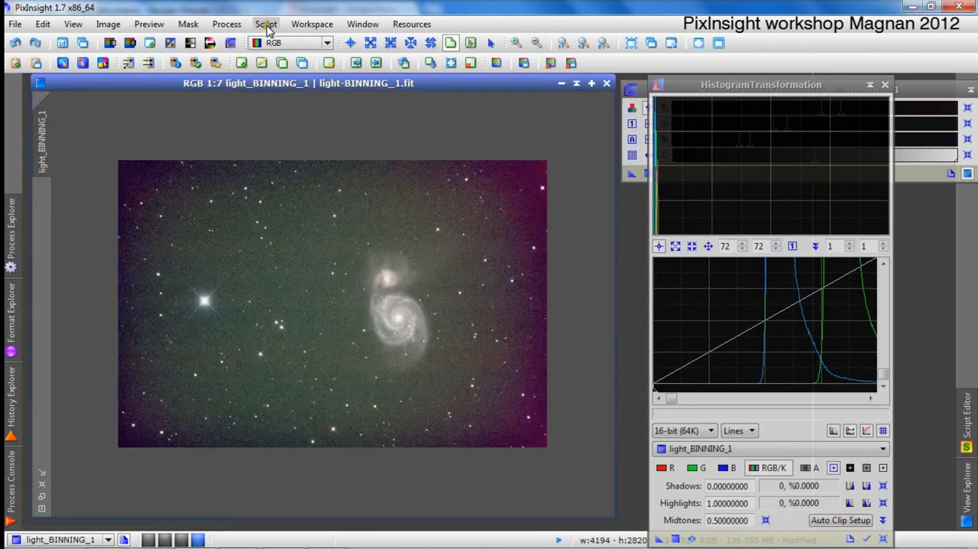
Run the CanonBandingReduction script on the cropped image with Amount 1.00, Protect from Highlights enabled and 1/SigmaFactor 1.00.
click(266, 24)
mouse_move(310, 138)
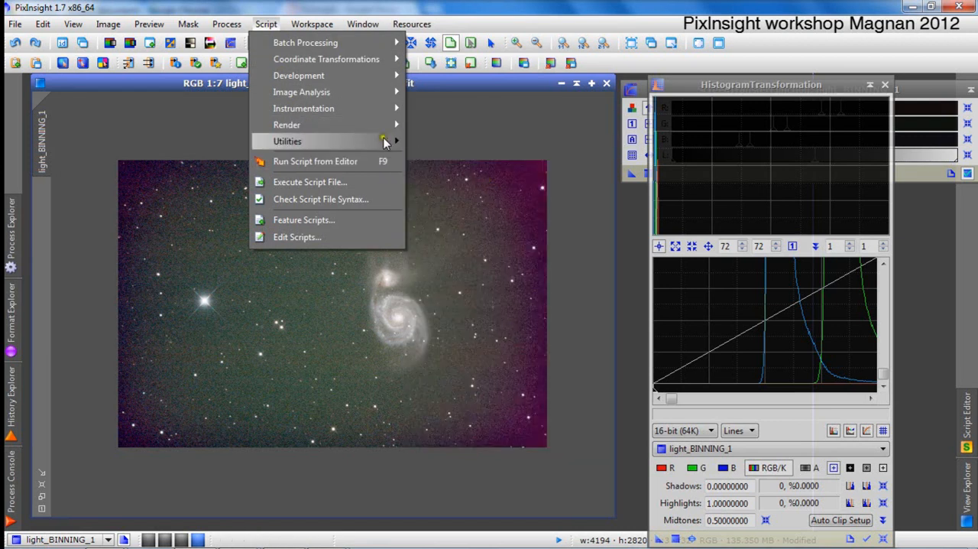
mouse_move(386, 143)
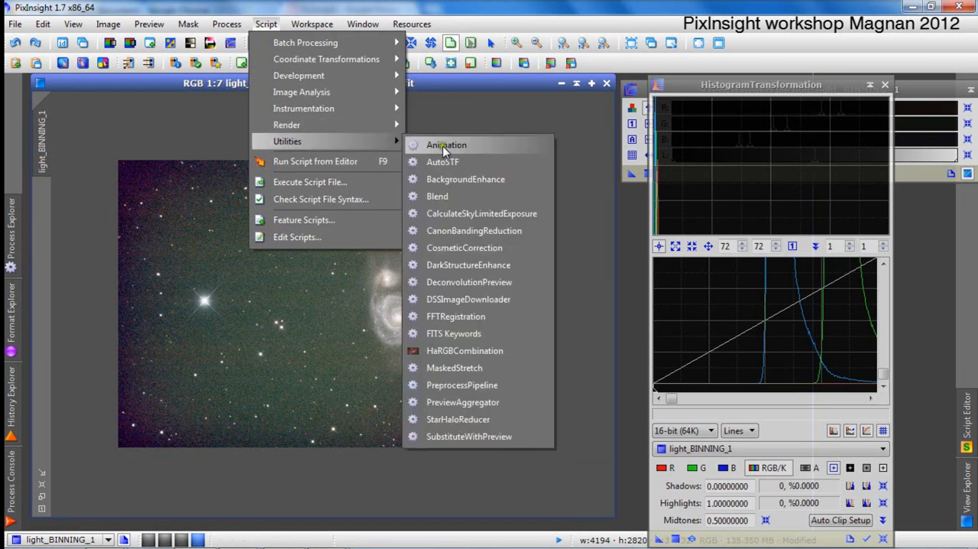
click(507, 234)
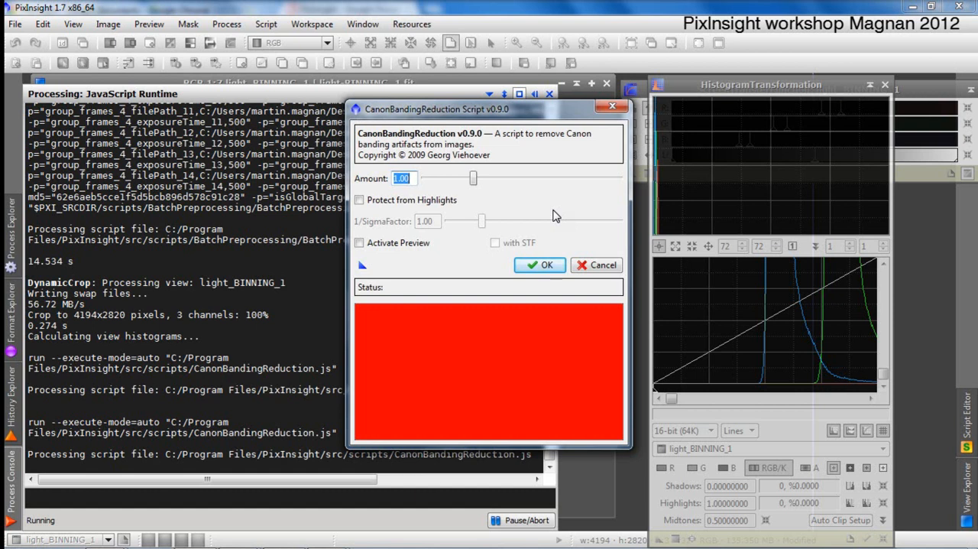
drag(405, 122, 693, 133)
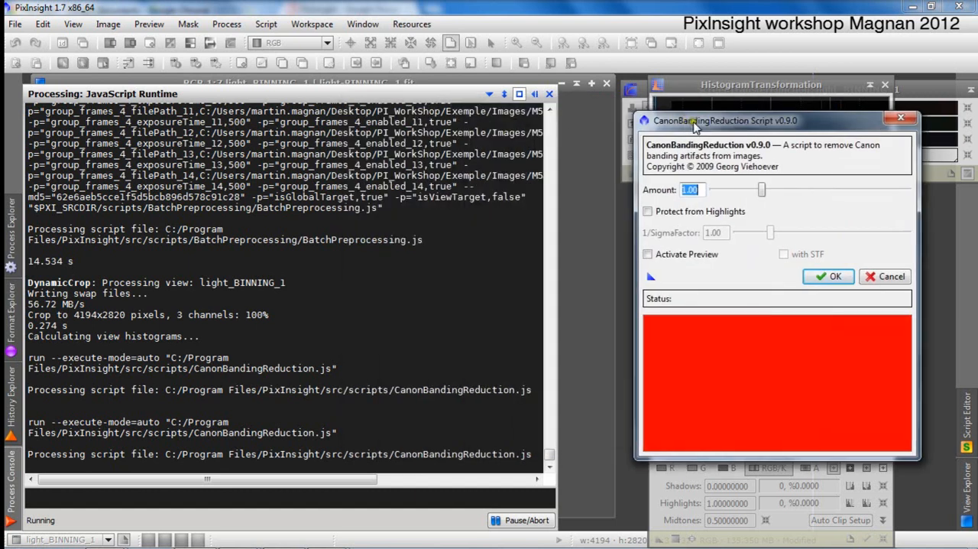
click(728, 206)
click(647, 212)
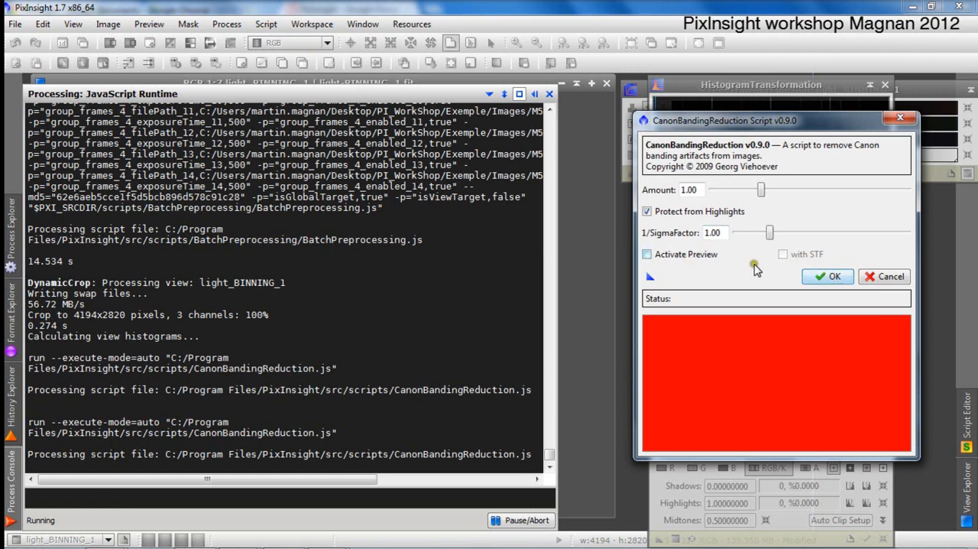
click(821, 279)
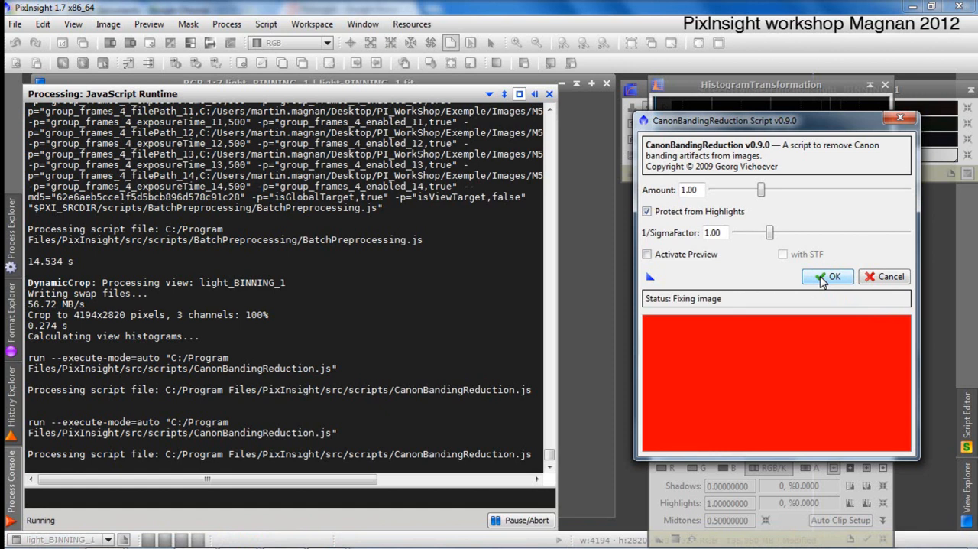
click(821, 276)
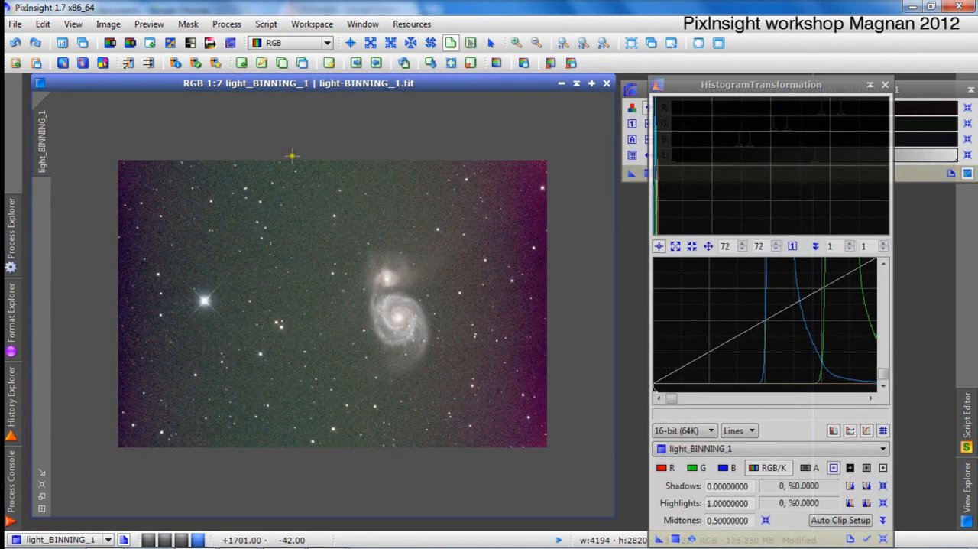
Compare the image before and after banding reduction by undoing and redoing the script twice.
scroll(317, 246, down, 1)
scroll(317, 245, up, 2)
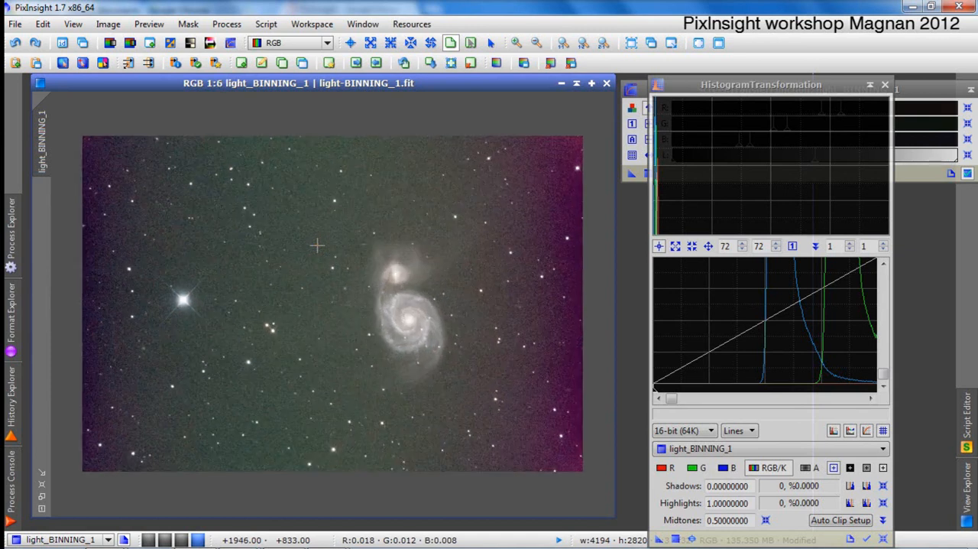
click(18, 43)
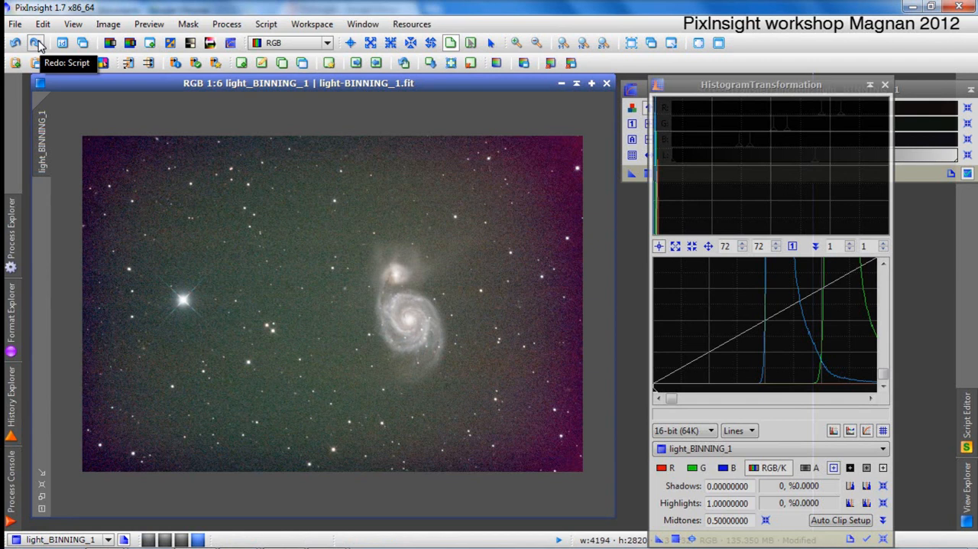
click(37, 46)
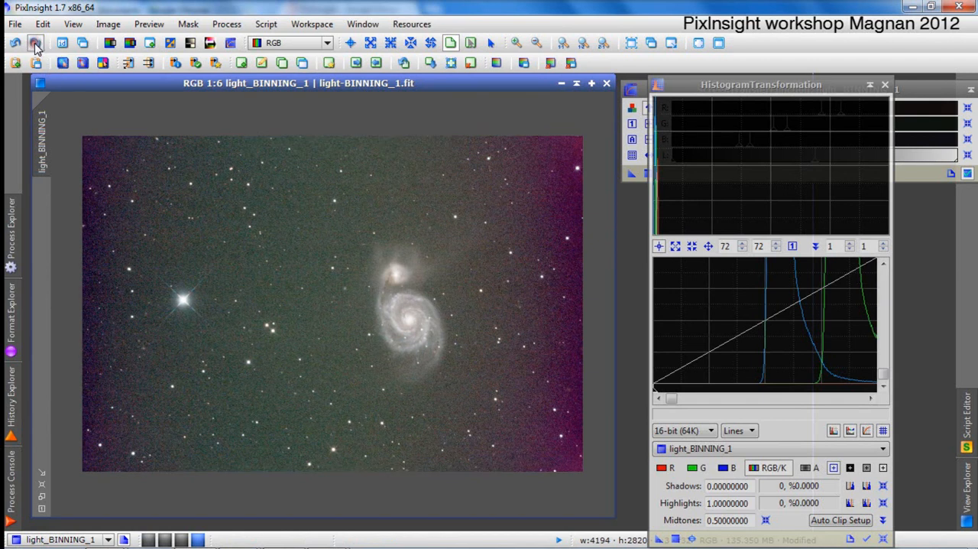
click(15, 43)
click(35, 45)
Open the DynamicBackgroundExtraction process.
click(241, 25)
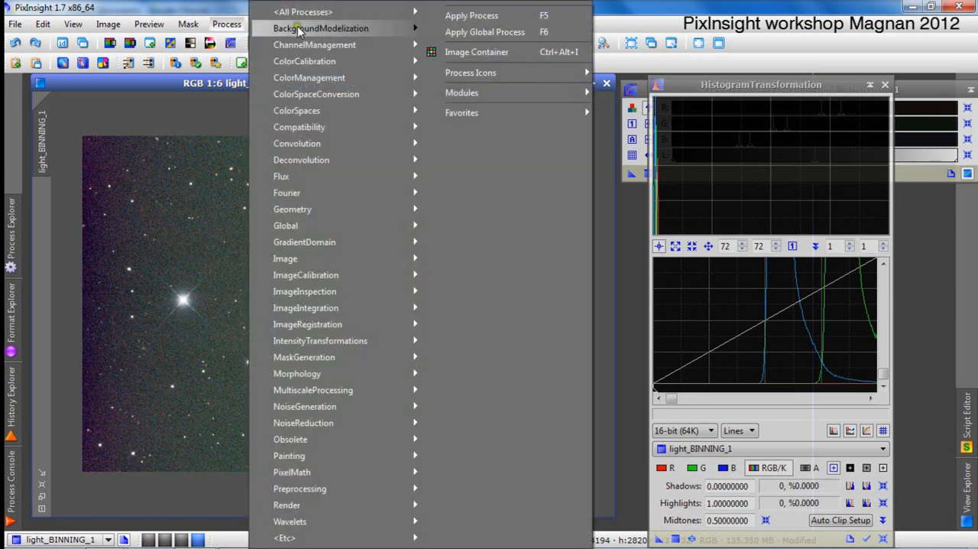
mouse_move(309, 28)
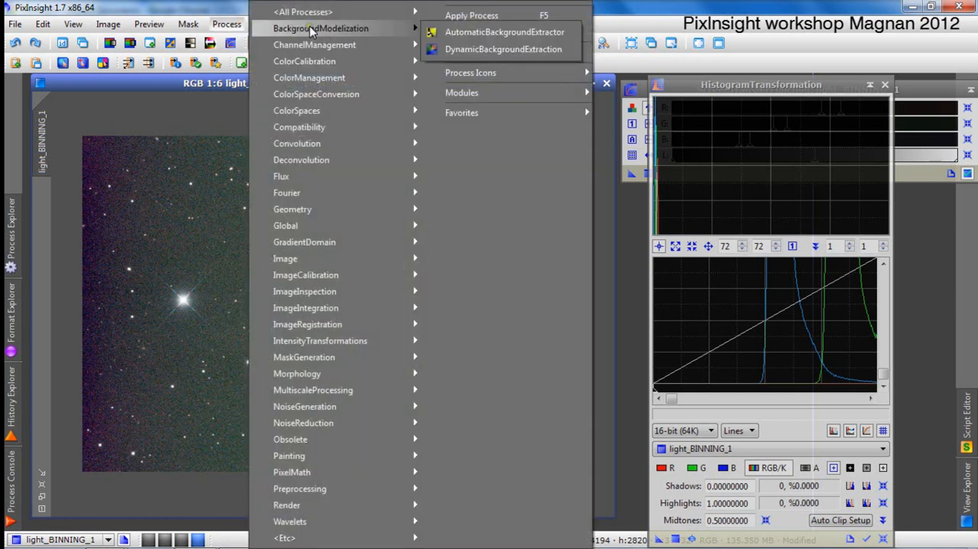
click(466, 48)
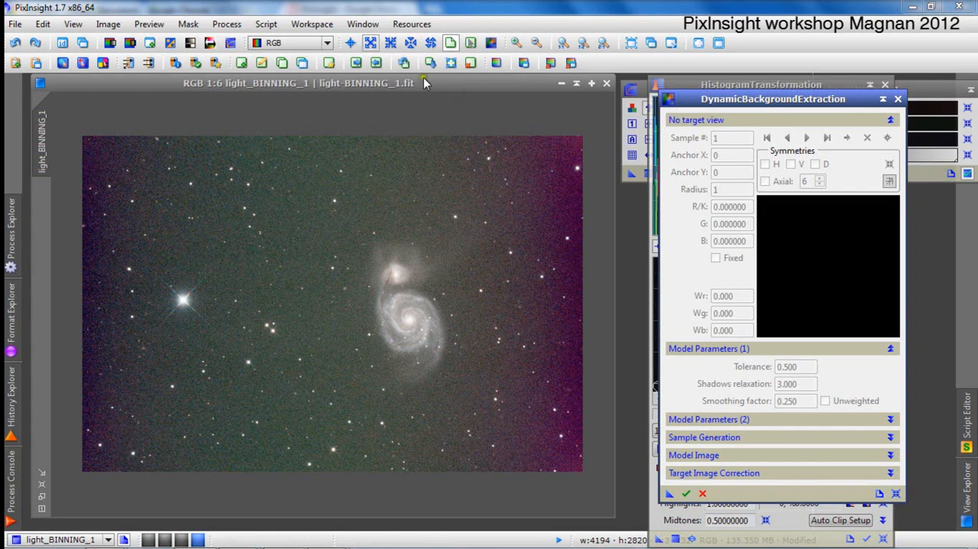
Make the light_BINNING_1 image the target of DynamicBackgroundExtraction and move the dialog slightly up over the histogram window.
click(746, 96)
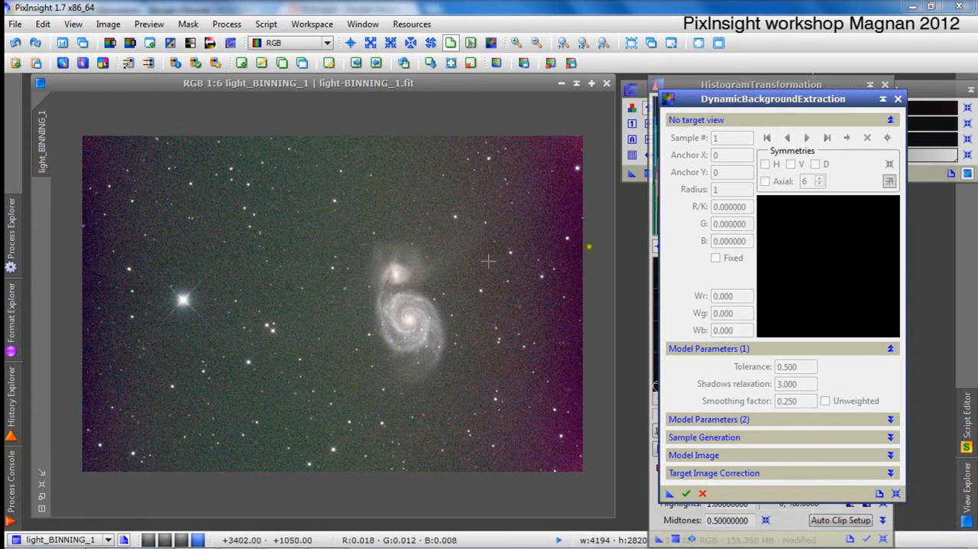
click(322, 312)
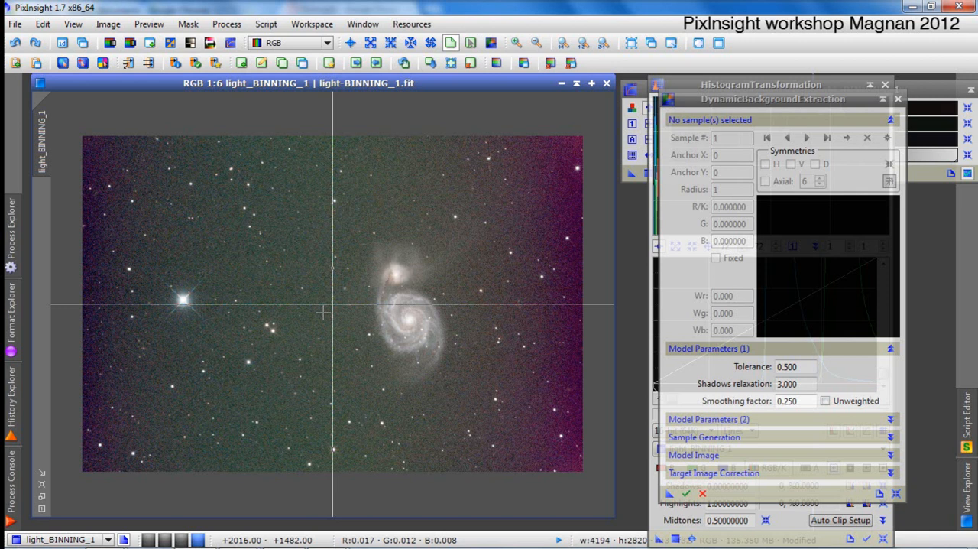
drag(739, 106, 729, 92)
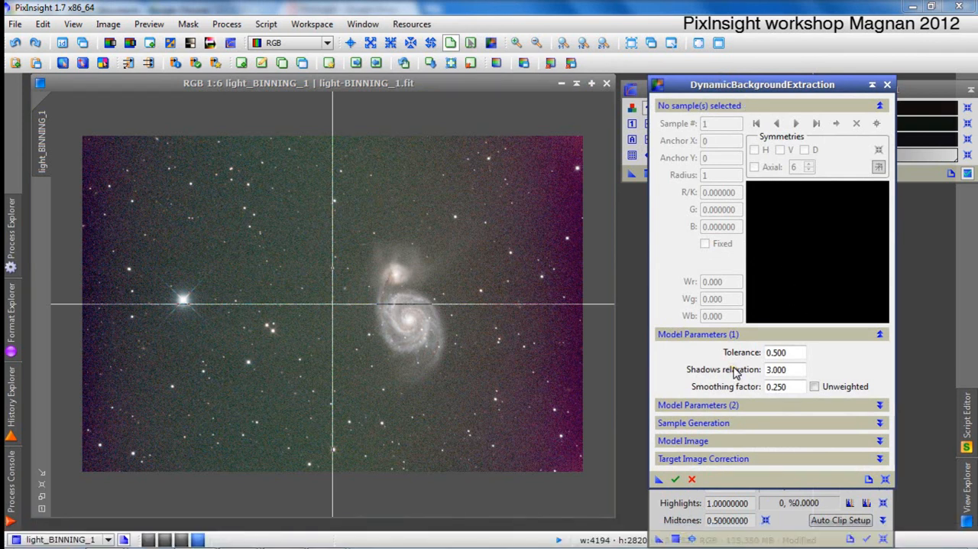
Examine the Tolerance, Shadows relaxation and Smoothing factor values in the first set of model parameters.
mouse_move(735, 371)
drag(784, 352, 763, 352)
drag(789, 387, 761, 389)
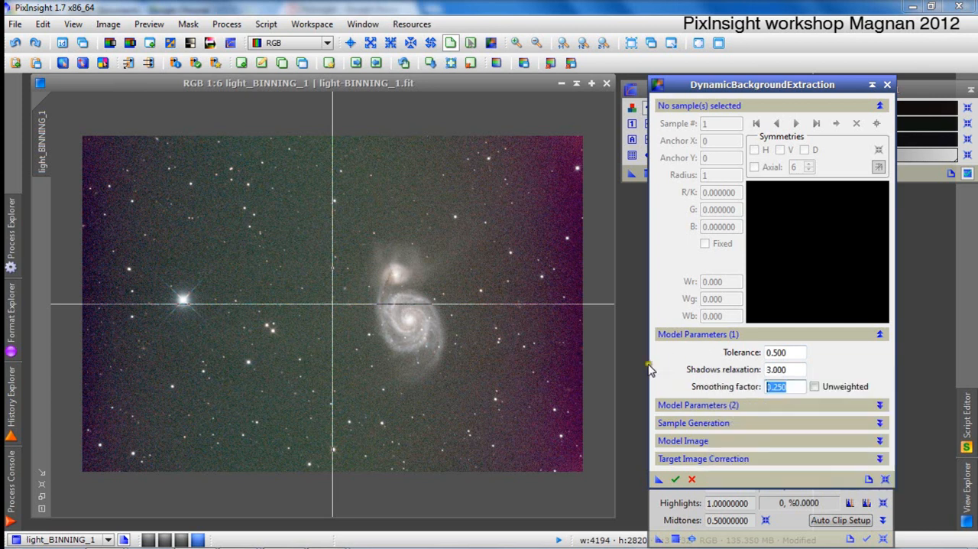
double_click(795, 388)
Collapse the sample data section, expand the sample generation settings and generate samples with radius 13 and 10 per row.
click(680, 105)
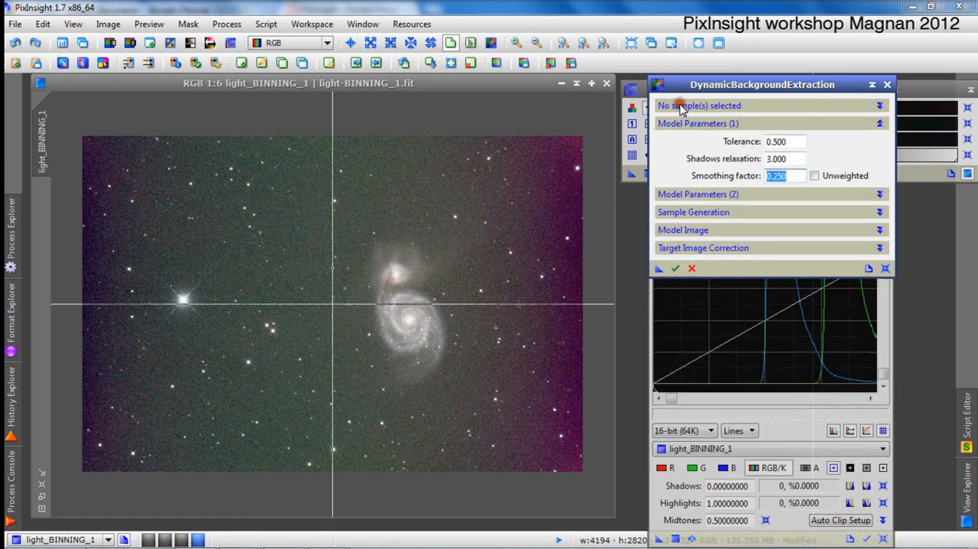
click(683, 124)
click(681, 125)
click(692, 107)
click(695, 107)
click(697, 107)
click(697, 106)
click(697, 195)
click(698, 195)
click(697, 212)
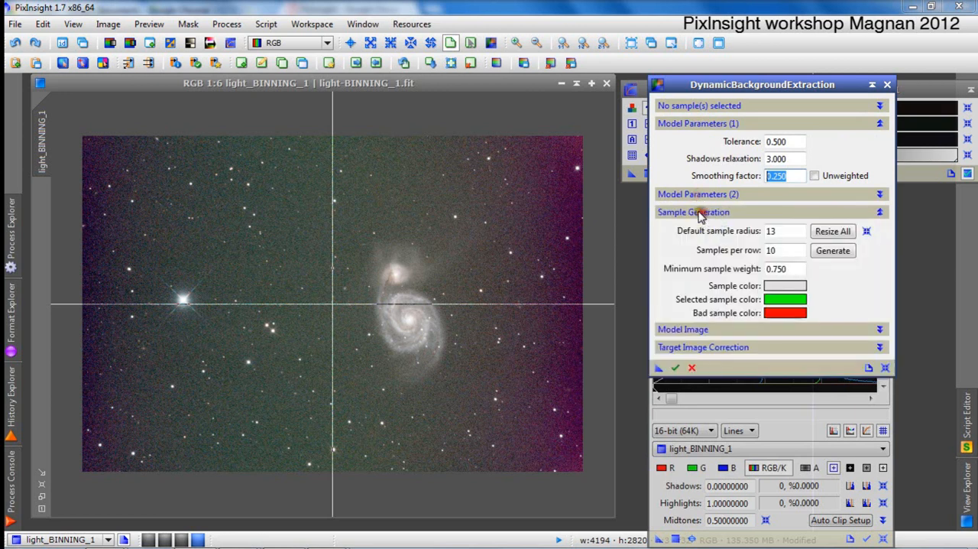
click(829, 256)
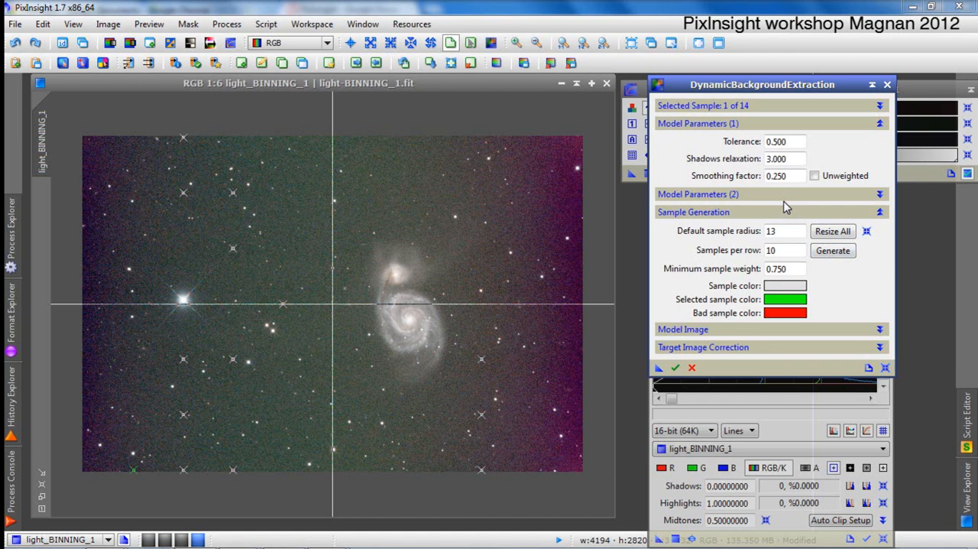
Set the Tolerance to 5 and regenerate the background samples.
click(762, 141)
text(5)
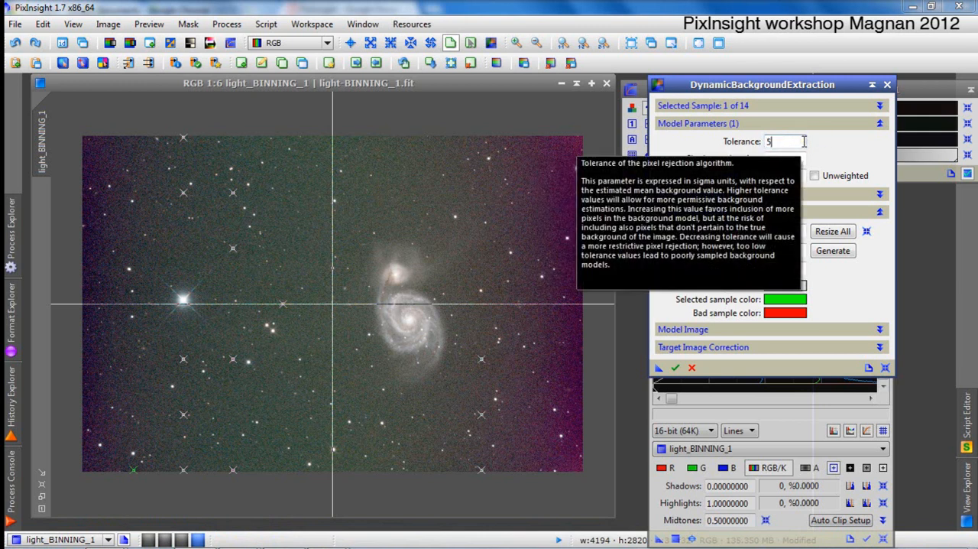
key(Tab)
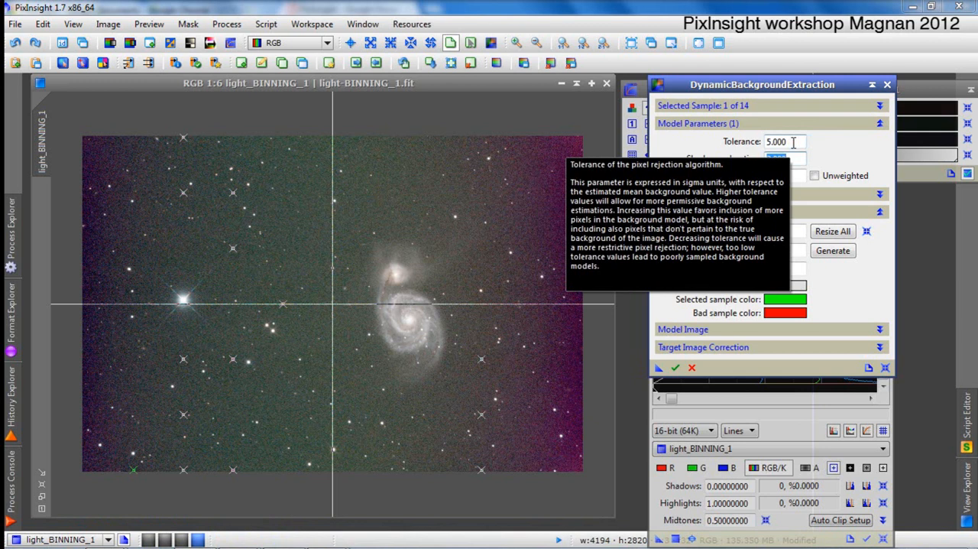
click(831, 254)
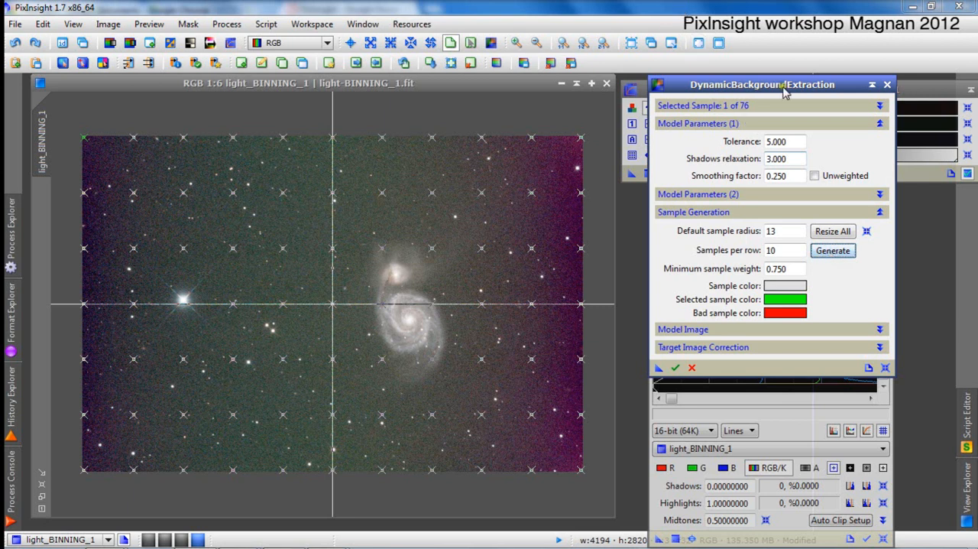
Lower the Tolerance to 3 and regenerate the background samples.
double_click(777, 144)
text(3)
key(Tab)
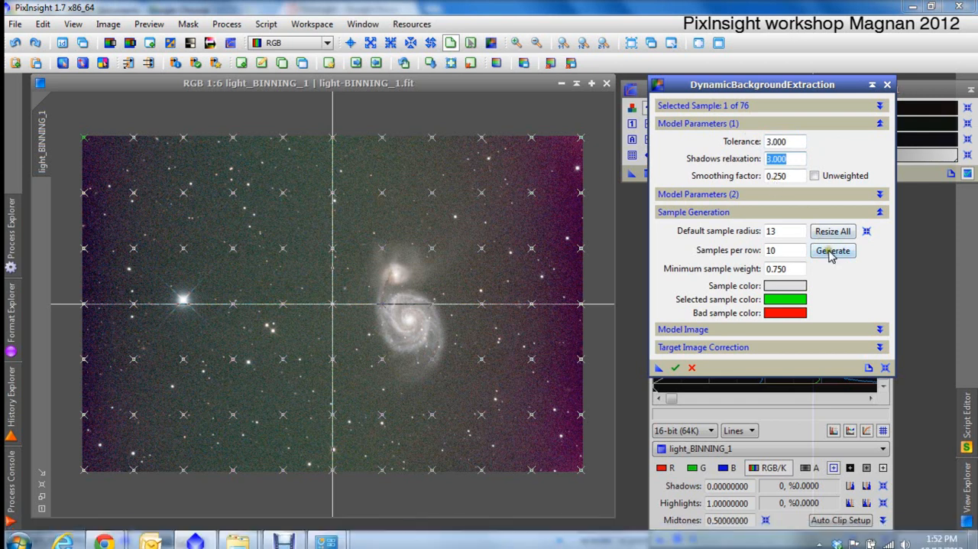
click(832, 253)
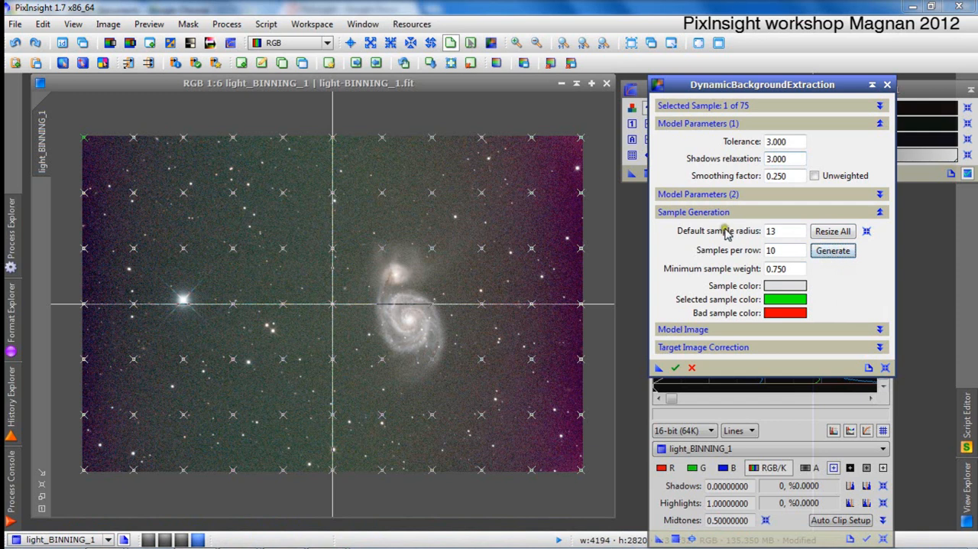
Set the Tolerance to 2 and regenerate the samples with the default sample radius of 13.
click(787, 141)
text(2)
key(Tab)
click(845, 252)
Reset the DynamicBackgroundExtraction parameters, then set Tolerance to 2 and generate the sample grid with radius 5 and 10 samples per row.
click(886, 370)
click(836, 252)
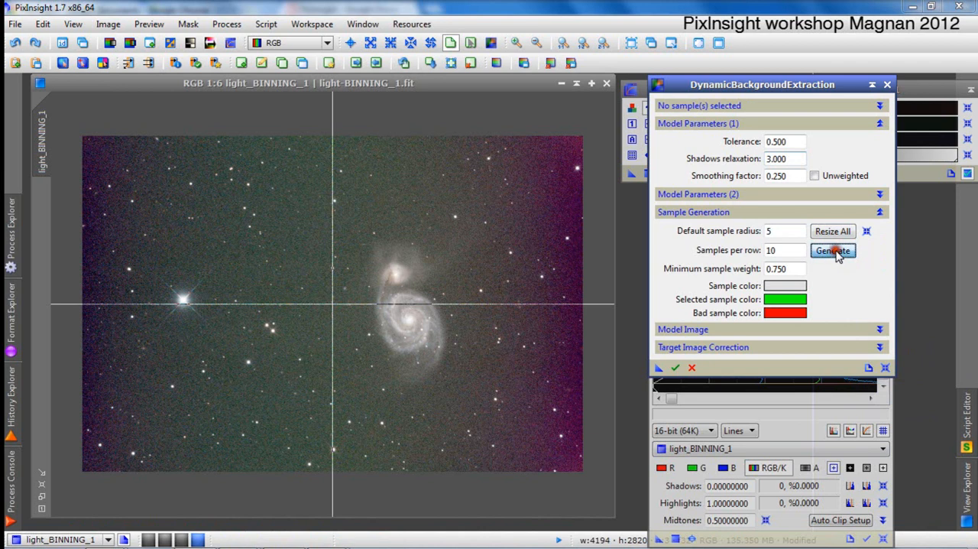
double_click(791, 142)
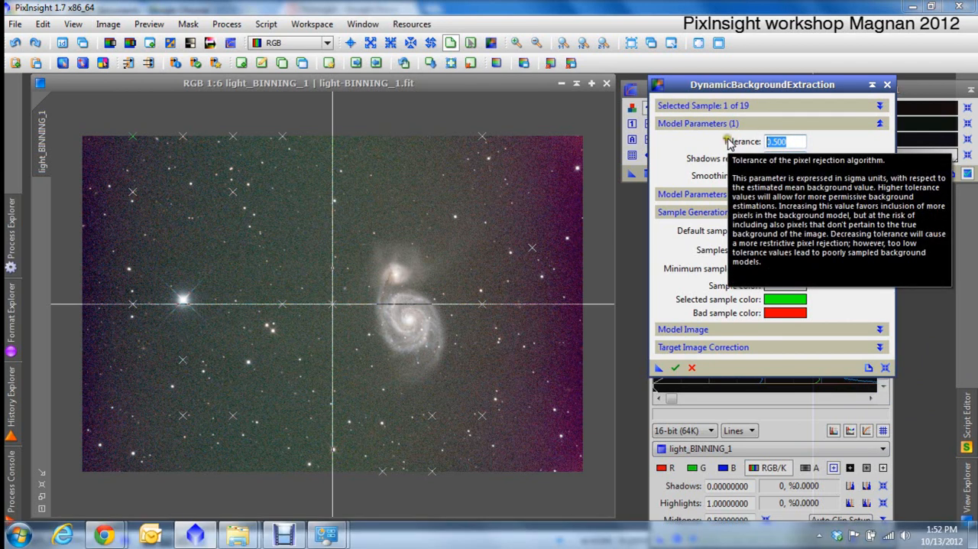
text(2)
key(Tab)
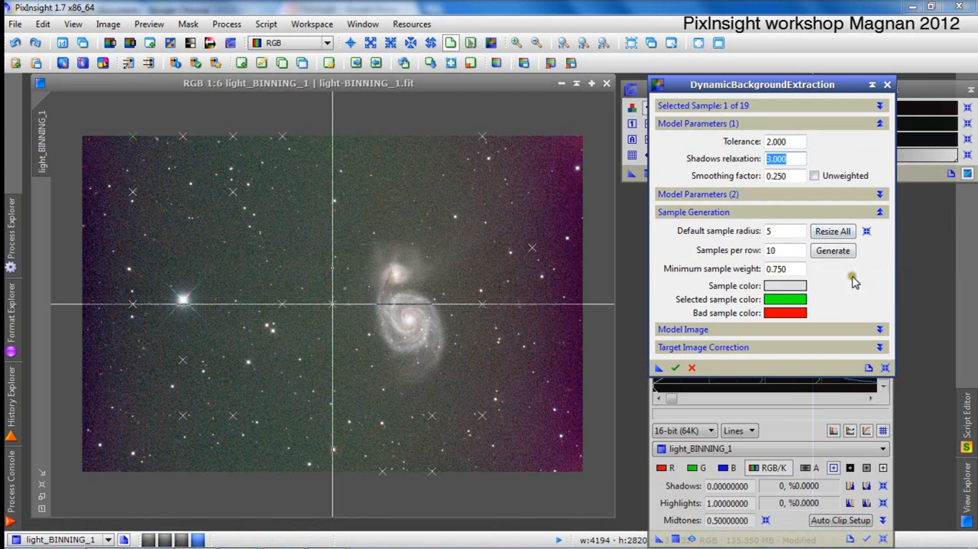
click(844, 249)
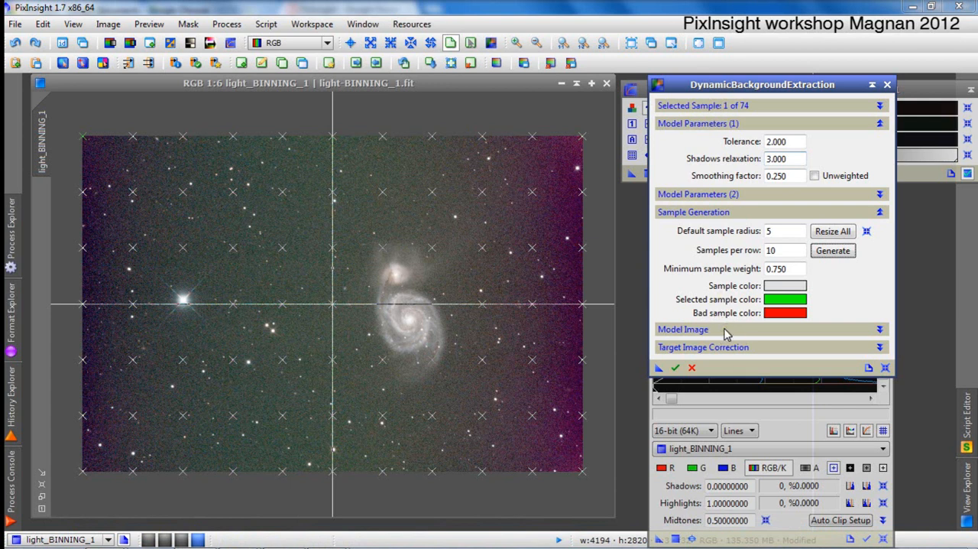
Set the target image correction to Subtraction and apply the background extraction to light_BINNING_1.
click(700, 330)
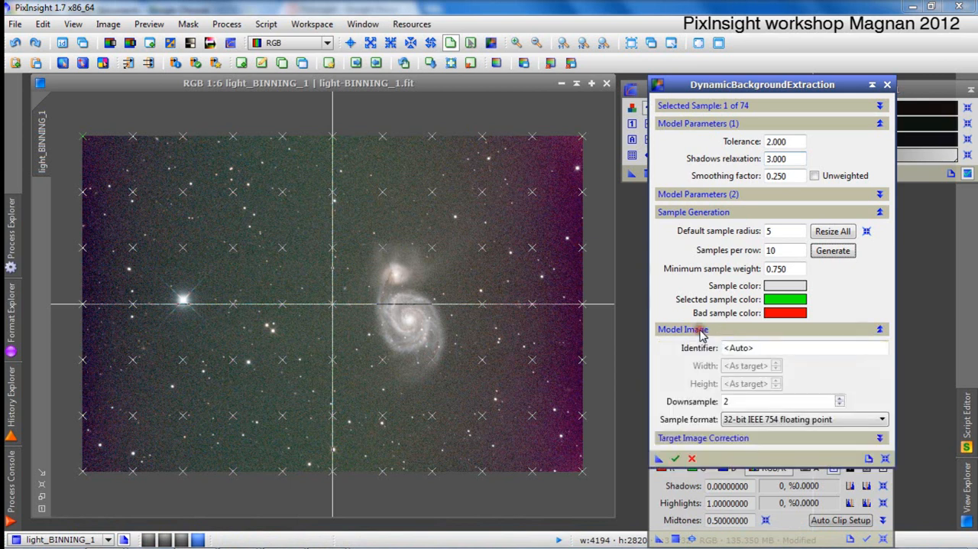
click(704, 329)
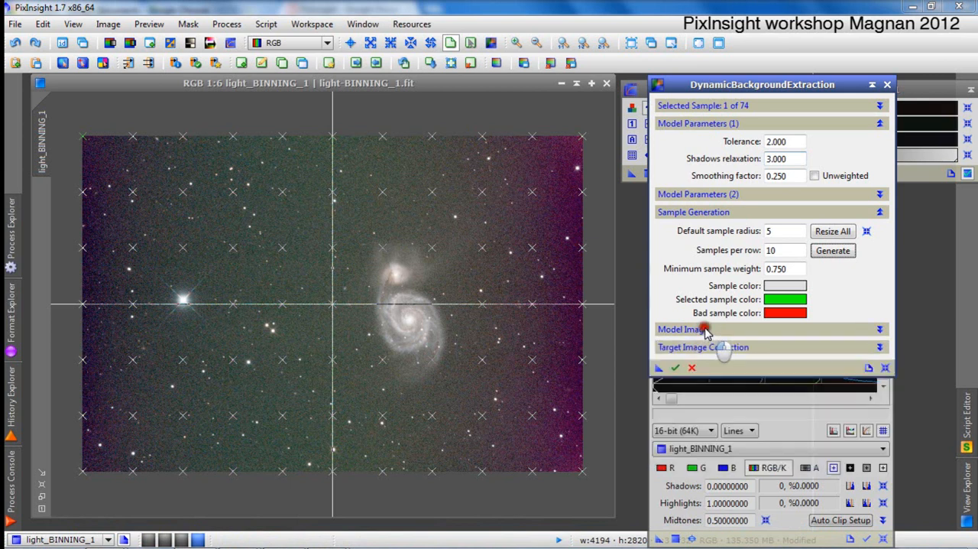
click(690, 348)
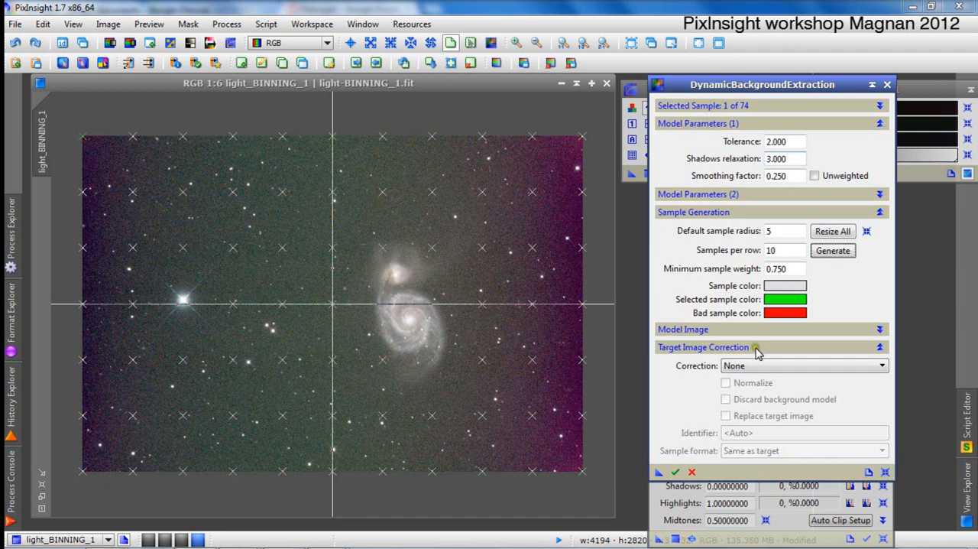
click(763, 367)
click(759, 389)
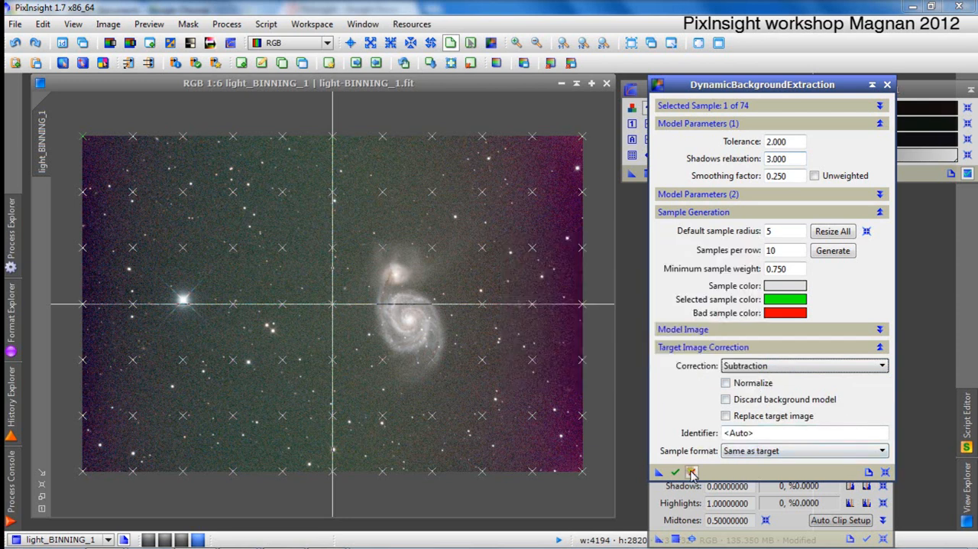
drag(659, 472, 511, 398)
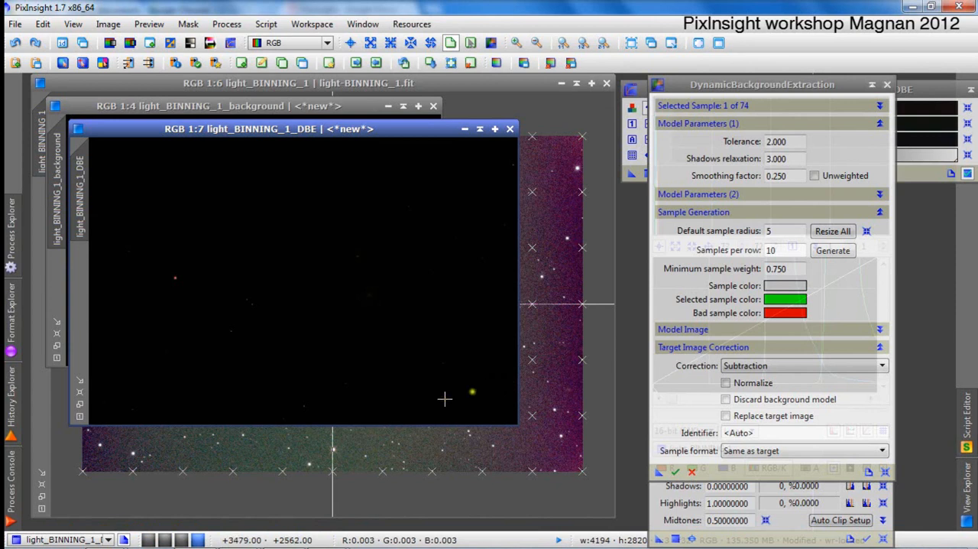
Auto-stretch the extracted background model and the corrected DBE image to inspect them, and close both images.
click(328, 109)
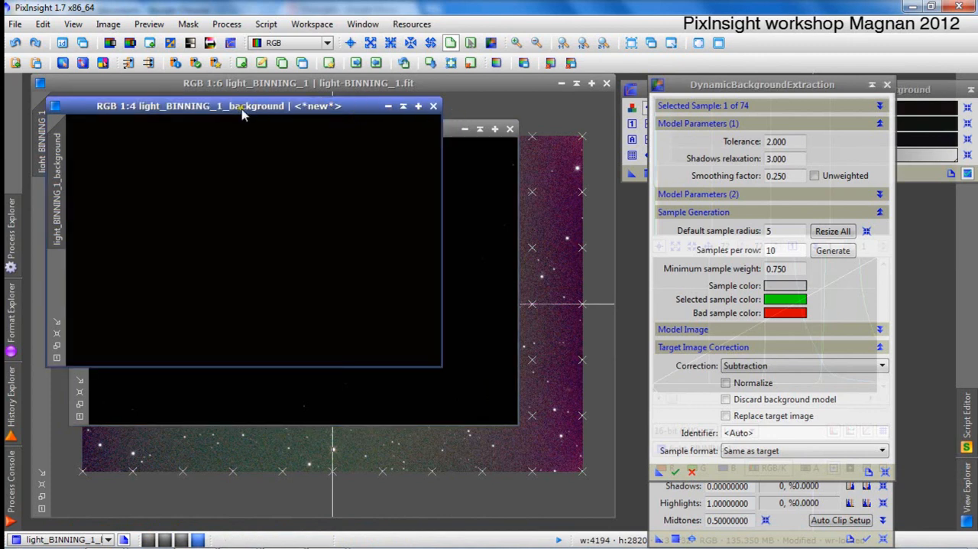
click(918, 90)
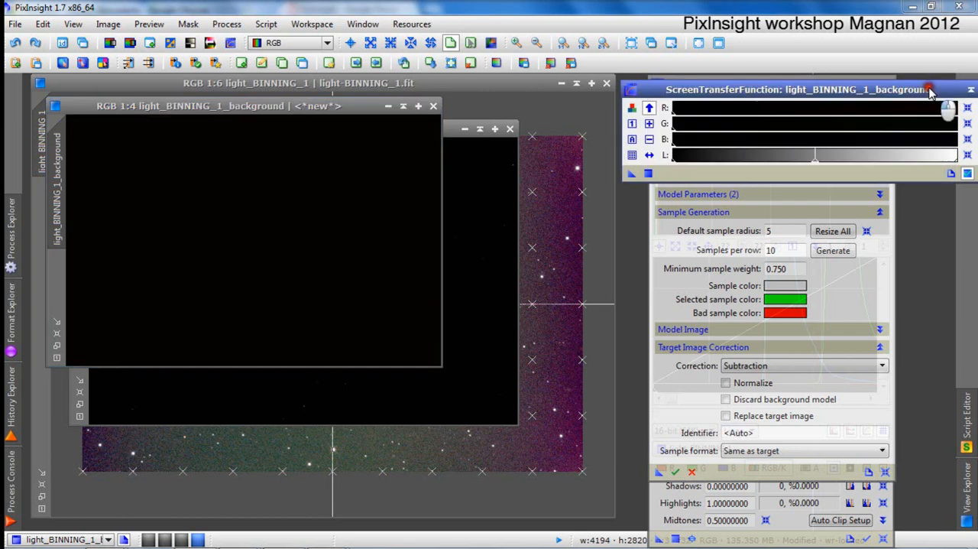
click(633, 139)
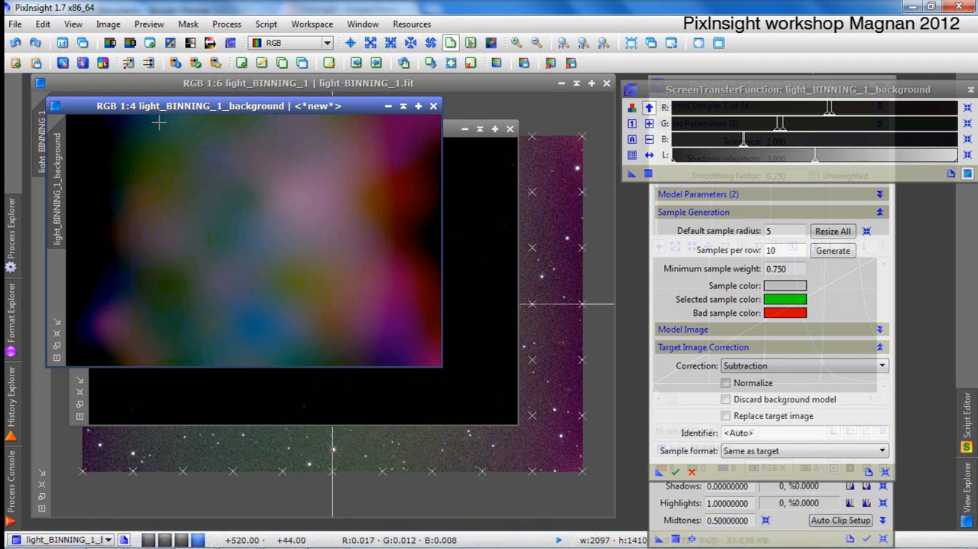
click(453, 130)
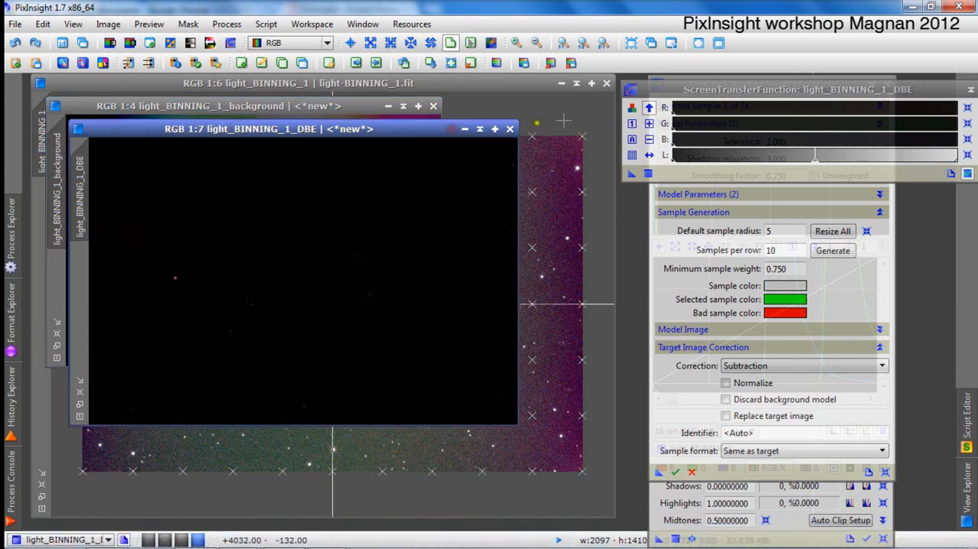
click(631, 139)
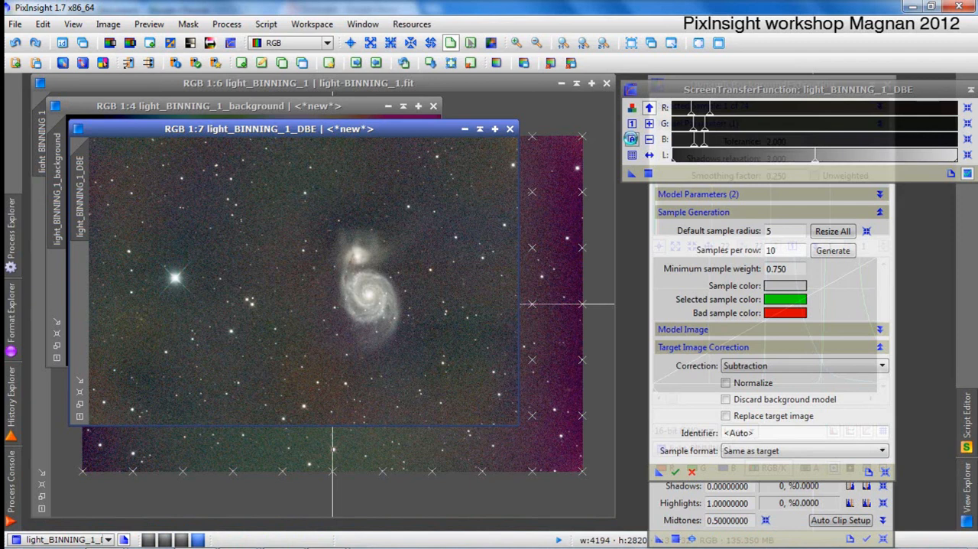
click(511, 129)
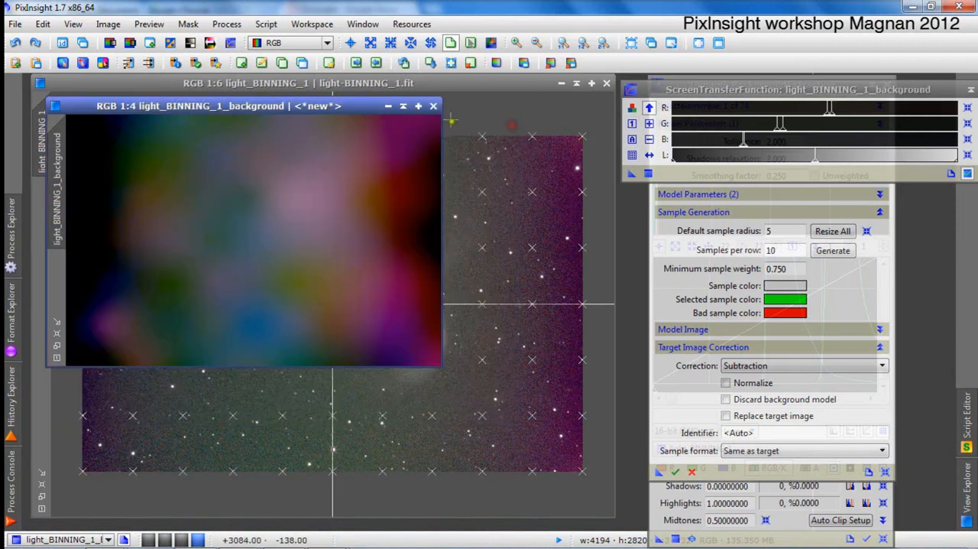
click(434, 107)
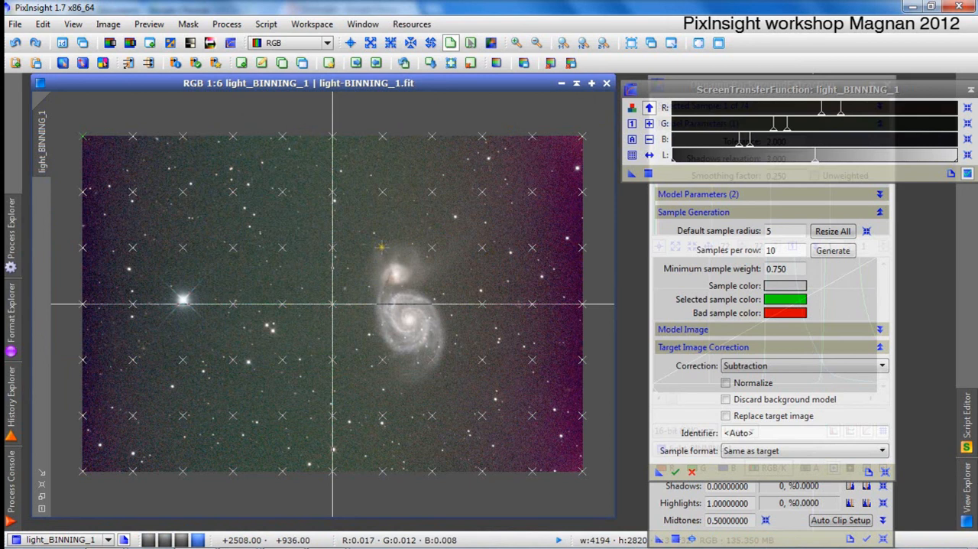
Move the four background samples above and below the galaxy pair outward, away from its faint halo.
mouse_move(380, 247)
mouse_down()
mouse_move(380, 232)
mouse_move(359, 217)
mouse_up()
drag(433, 250, 437, 217)
drag(379, 360, 355, 387)
drag(432, 361, 456, 394)
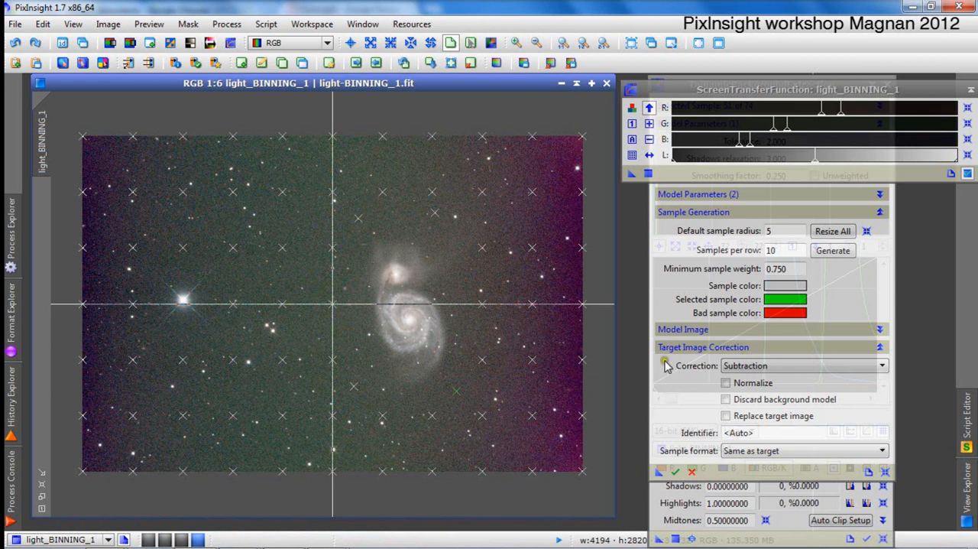
Try the background extraction with the moved samples, auto-stretching the corrected image to judge it and closing both result images.
click(656, 471)
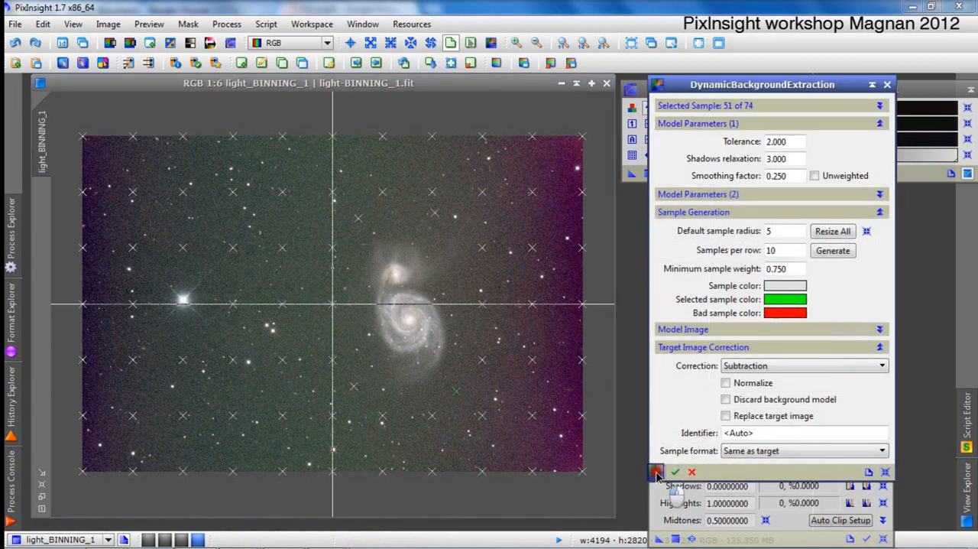
drag(657, 470, 469, 379)
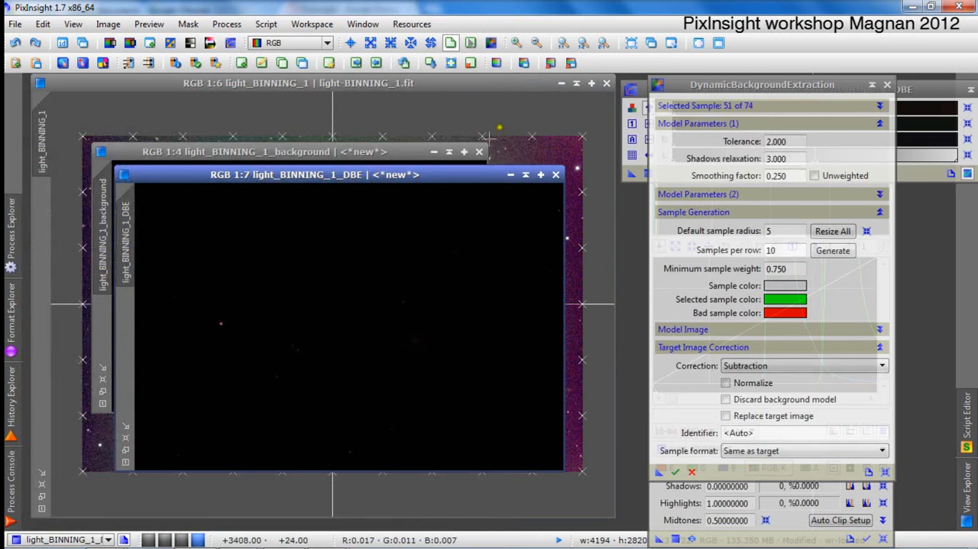
click(927, 89)
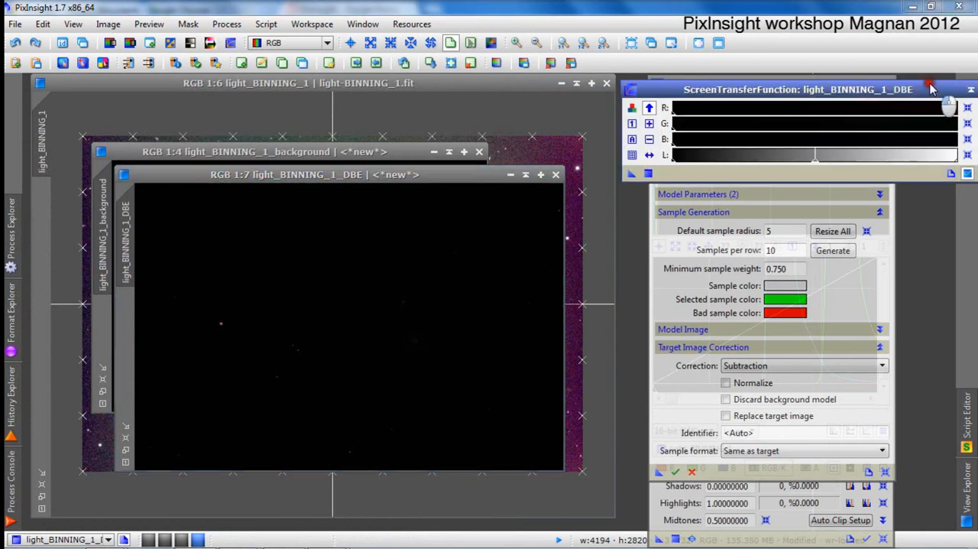
click(632, 140)
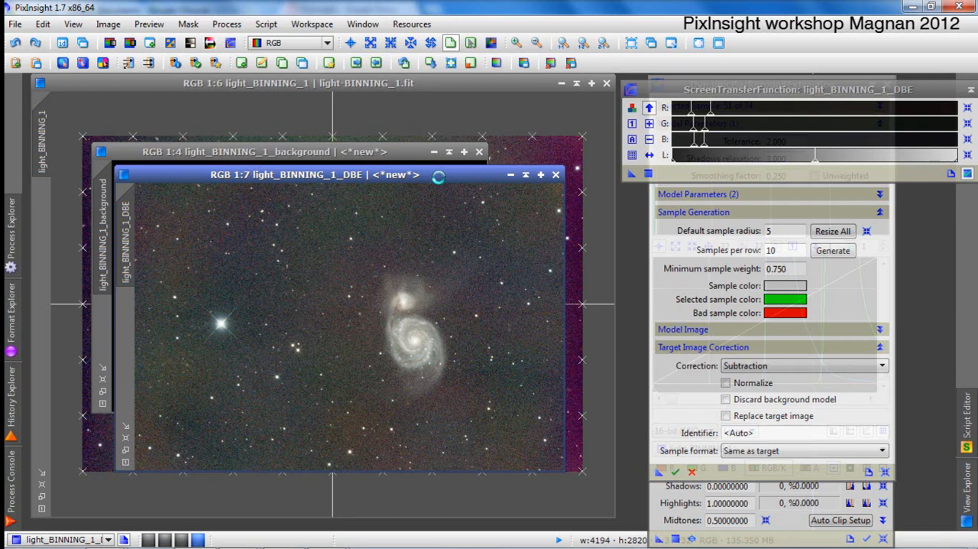
click(556, 176)
click(479, 151)
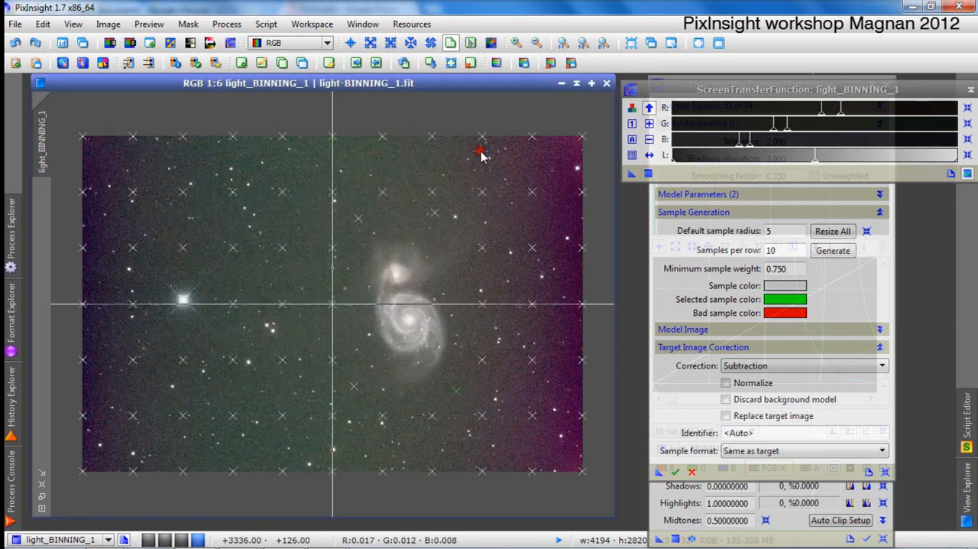
Move the ScreenTransferFunction window aside, reposition the DynamicBackgroundExtraction dialog and check the Smoothing factor's description.
drag(665, 91, 906, 209)
drag(761, 85, 734, 85)
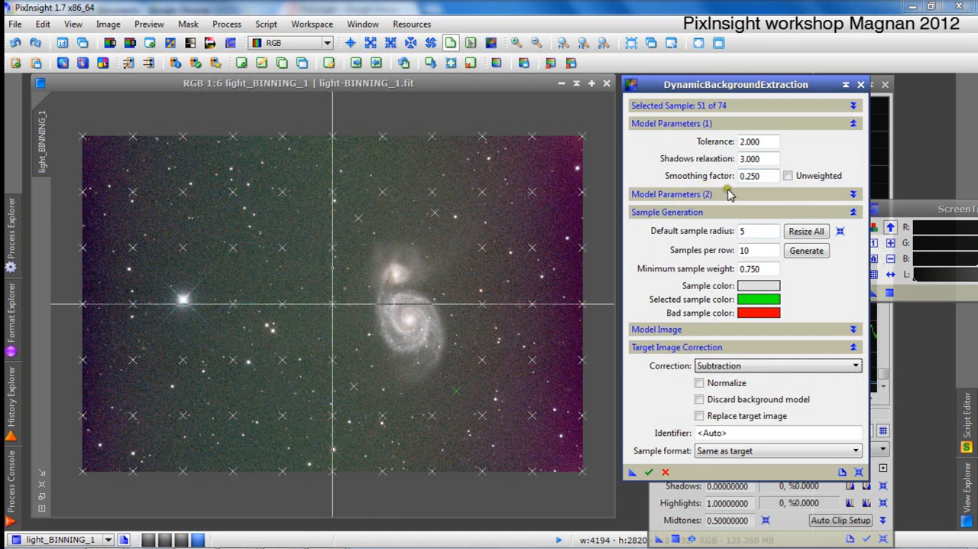
mouse_move(770, 177)
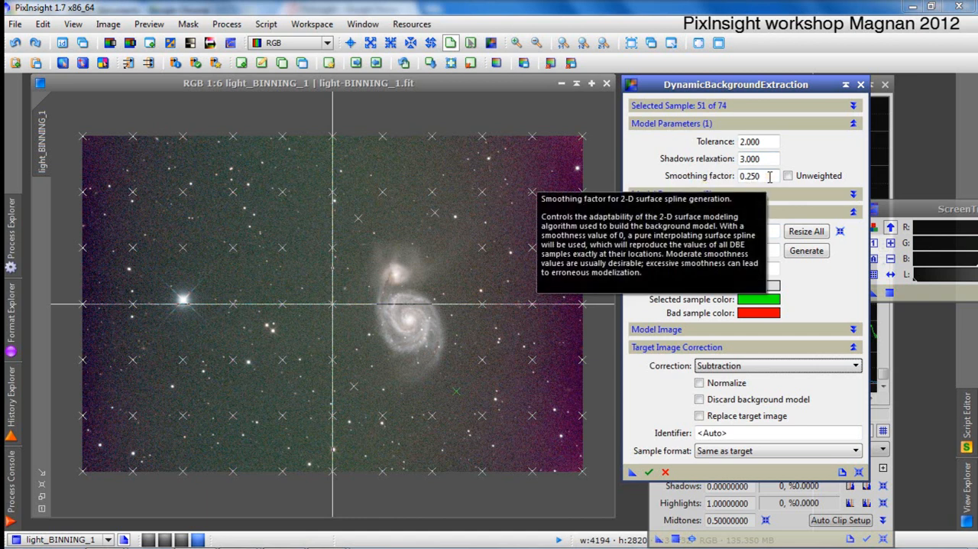
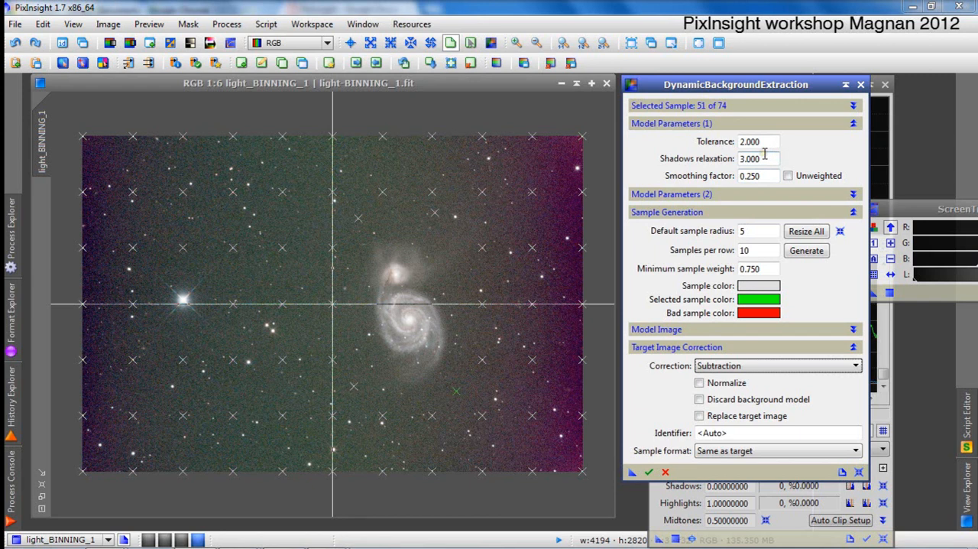
Set the default sample radius to 13 and regenerate the background samples with 10 per row.
mouse_move(764, 154)
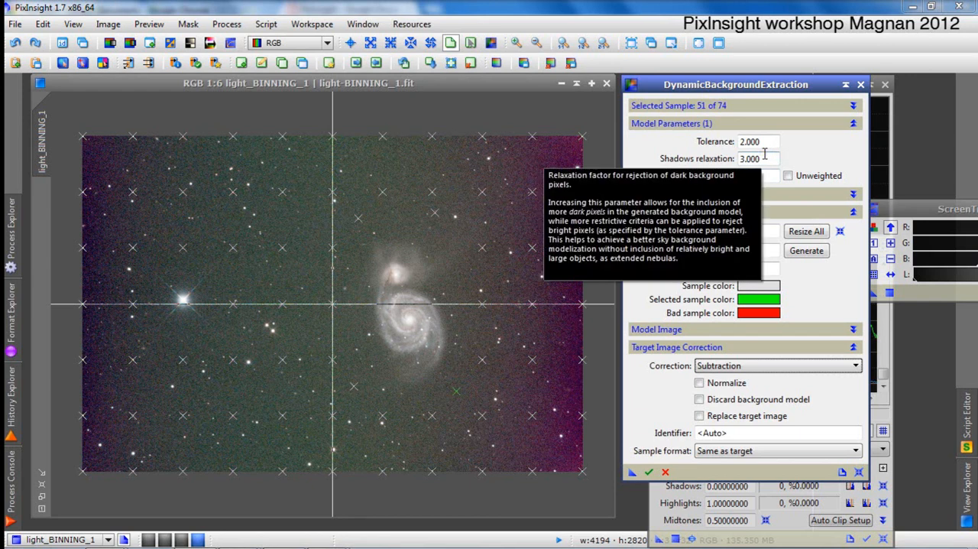
click(757, 231)
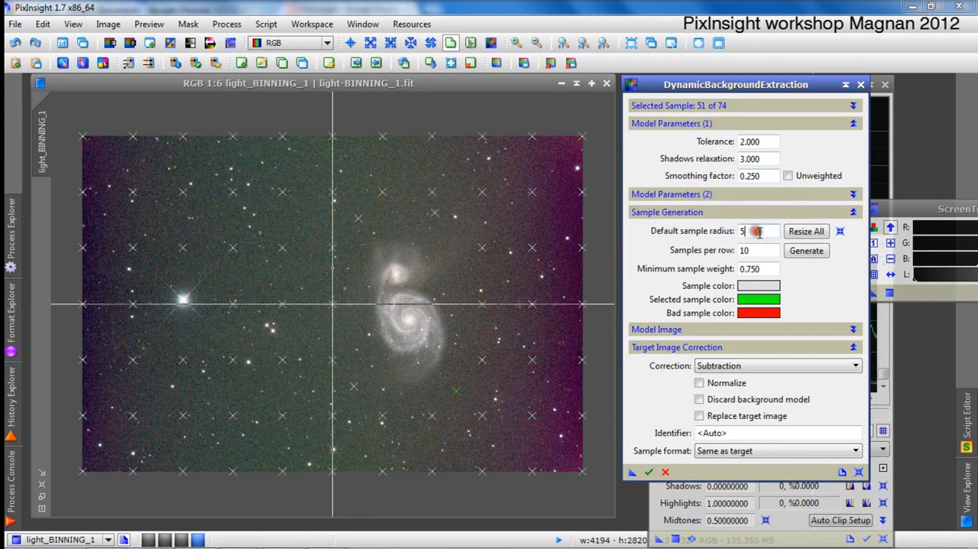
drag(757, 230, 703, 231)
text(13)
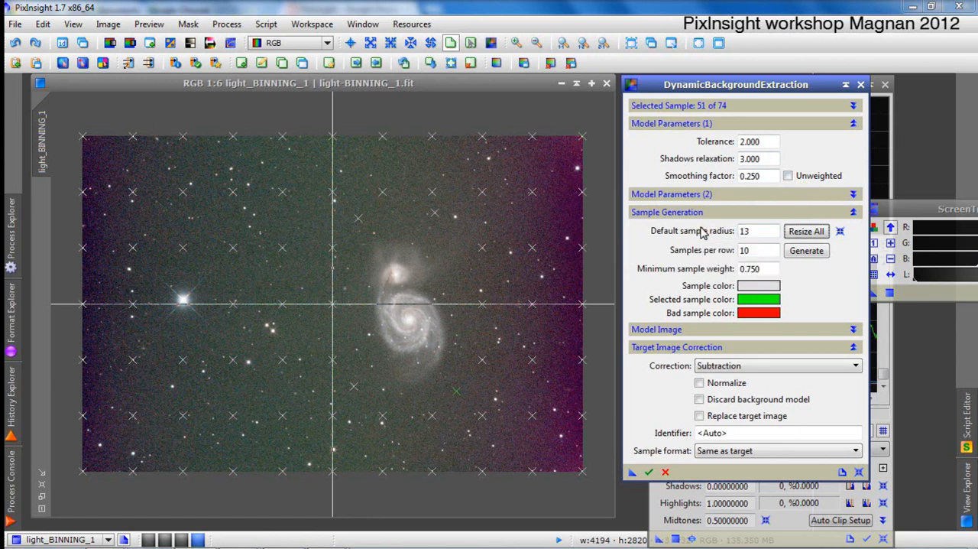
click(803, 253)
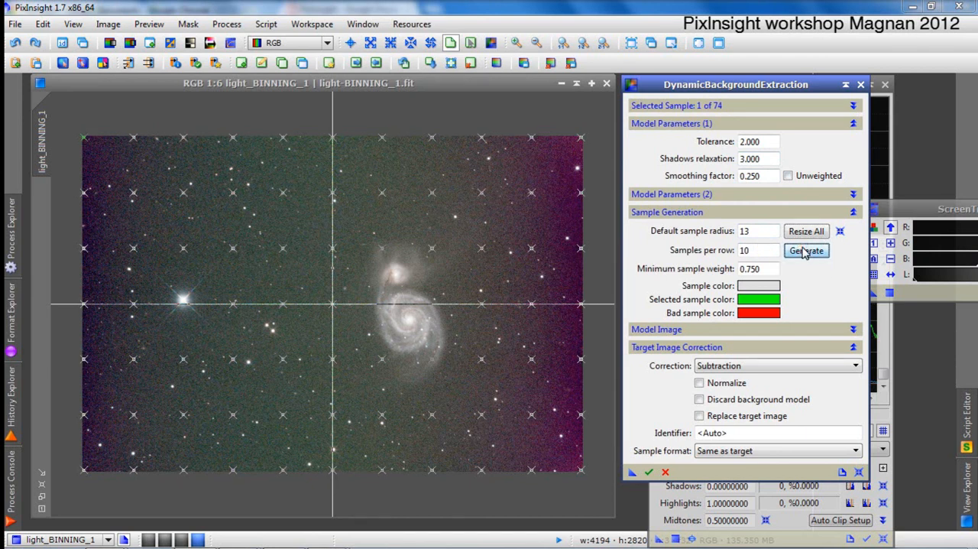
Move the four regenerated samples above and below the galaxy pair outward, clear of its faint halo.
click(383, 250)
drag(353, 186, 360, 222)
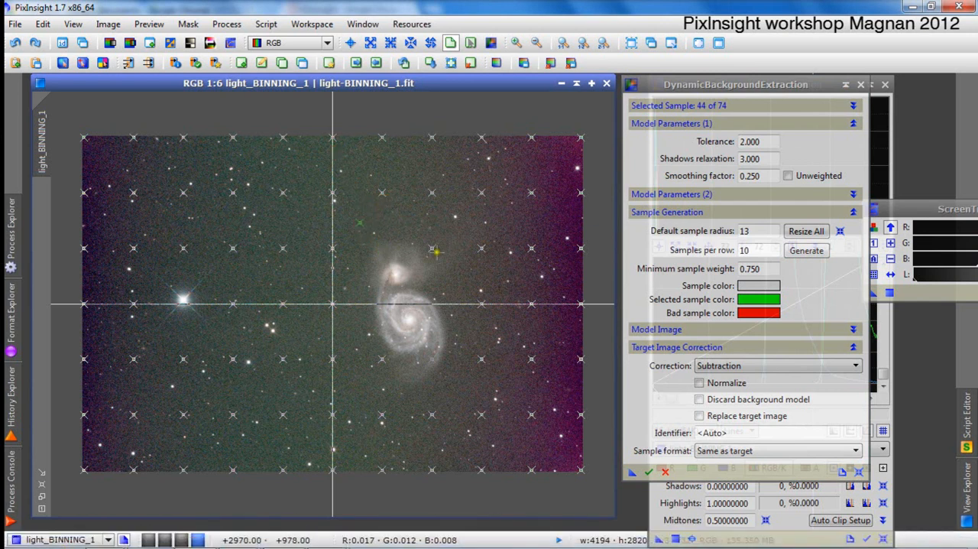
drag(432, 246, 438, 214)
mouse_move(451, 390)
mouse_down()
mouse_move(465, 408)
mouse_move(462, 399)
mouse_up()
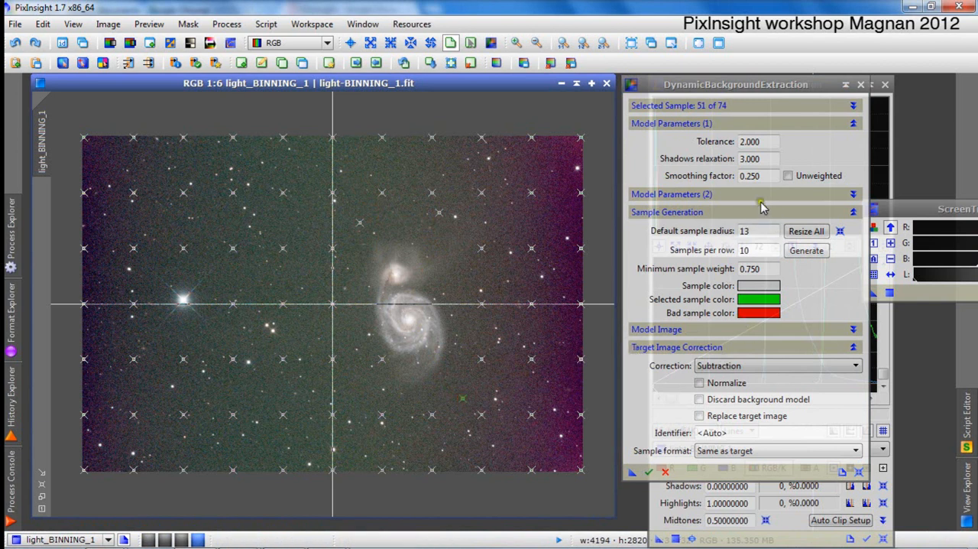
click(719, 195)
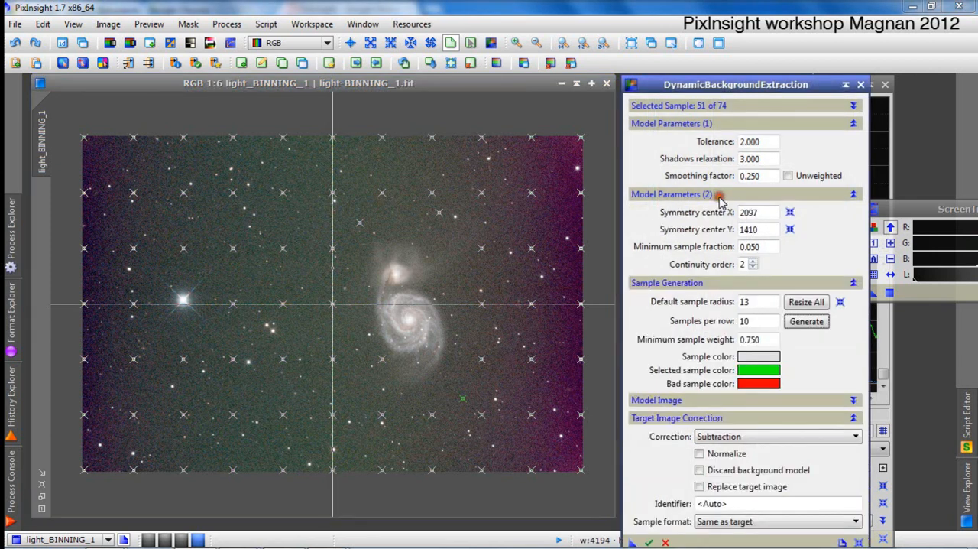
click(680, 195)
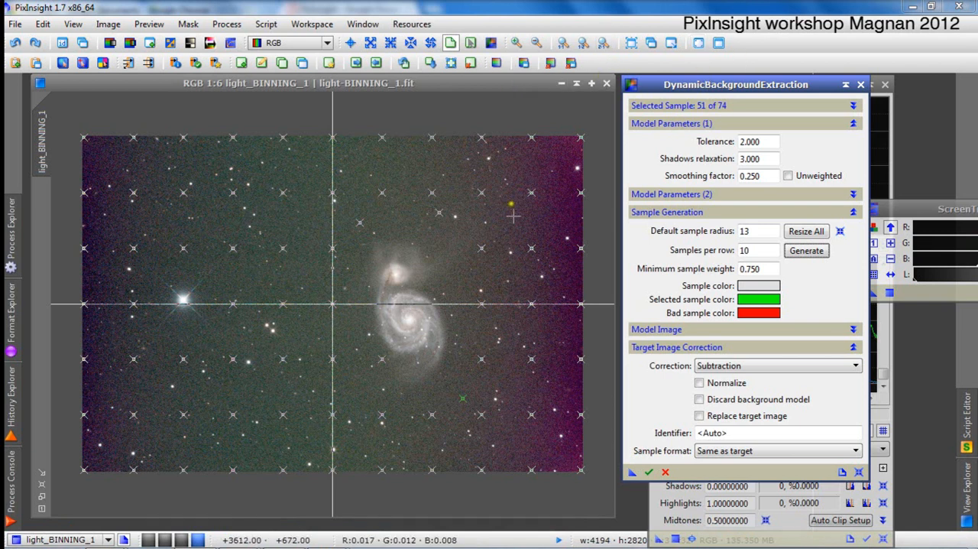
drag(382, 365, 352, 390)
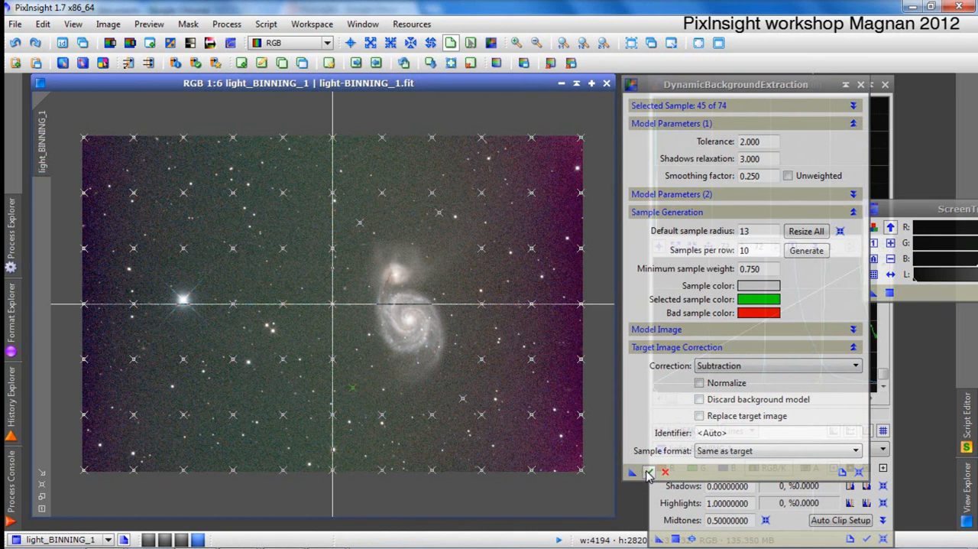
Review the sample details one by one from the first sample and nudge sample 13 upward off the nearby star.
click(769, 106)
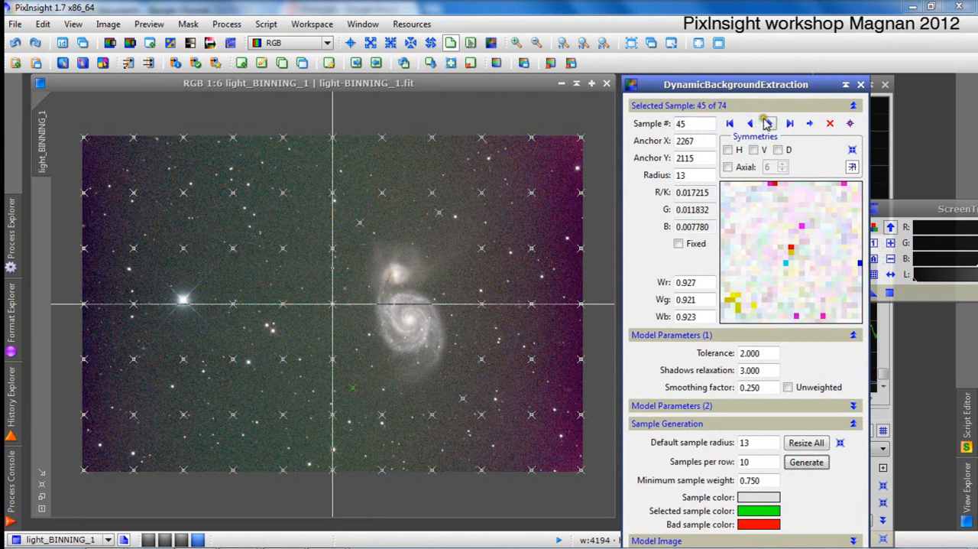
click(730, 124)
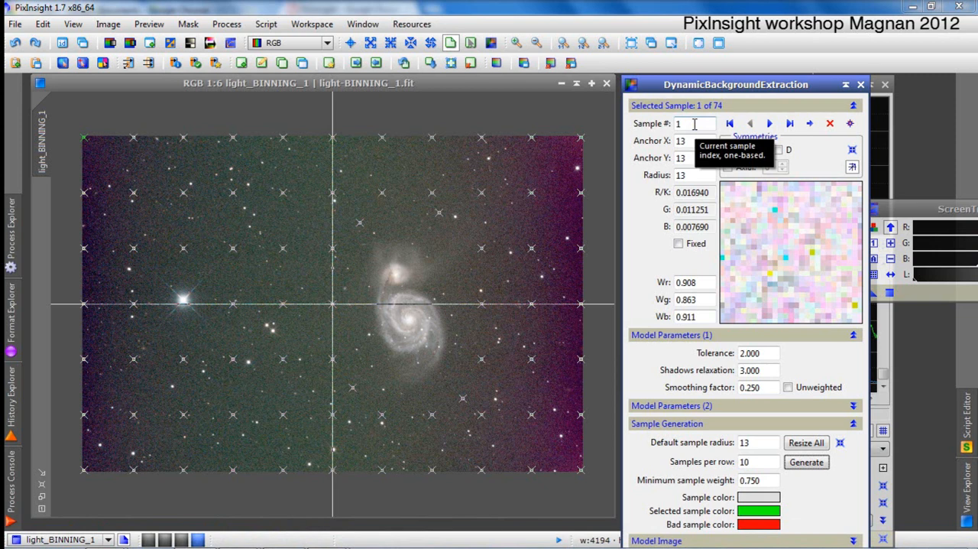
click(770, 124)
click(770, 123)
click(769, 123)
click(770, 123)
click(770, 123)
click(770, 123)
click(770, 123)
click(770, 123)
click(769, 123)
click(769, 123)
click(770, 123)
click(770, 123)
click(770, 123)
click(750, 123)
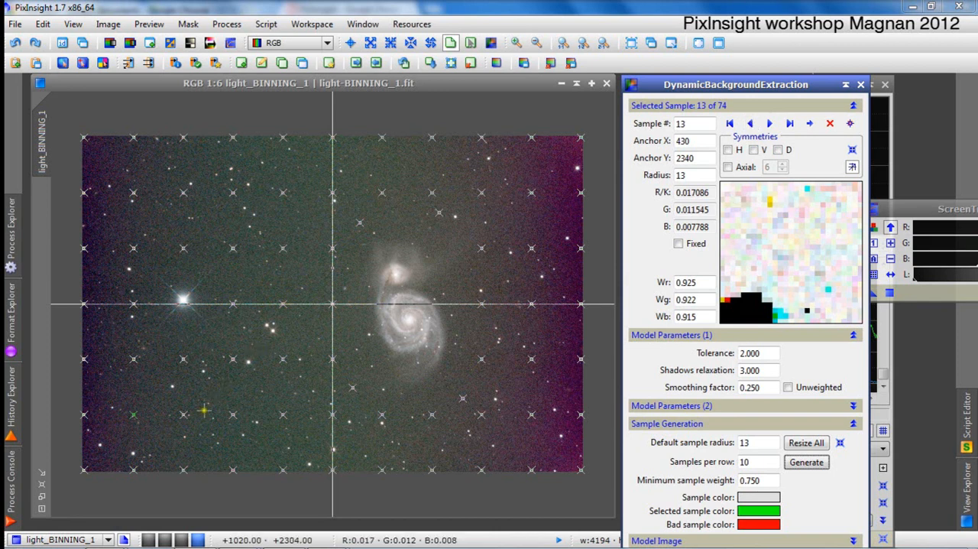
drag(135, 418, 134, 416)
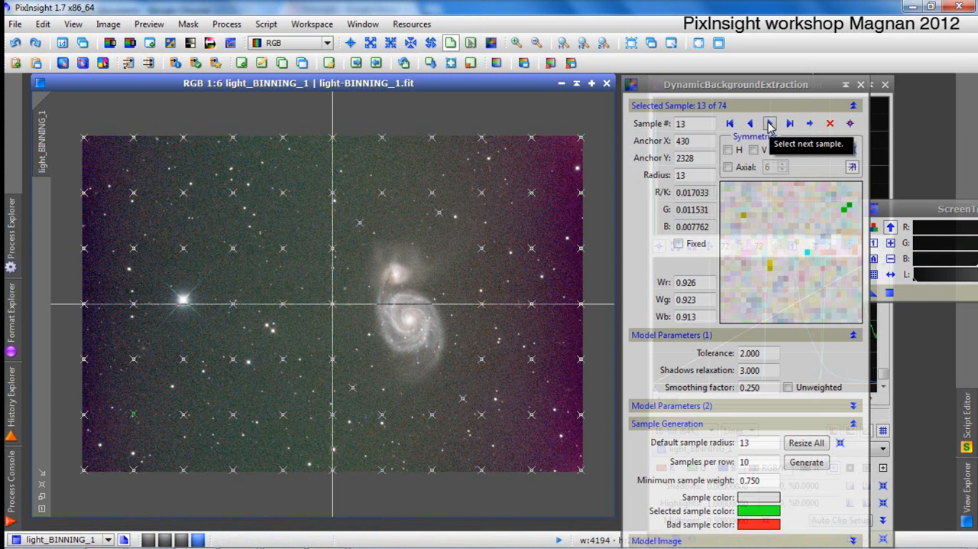
Examine the pixel previews and weights of samples 14 to 39 for stars or bright structures.
click(769, 124)
click(770, 124)
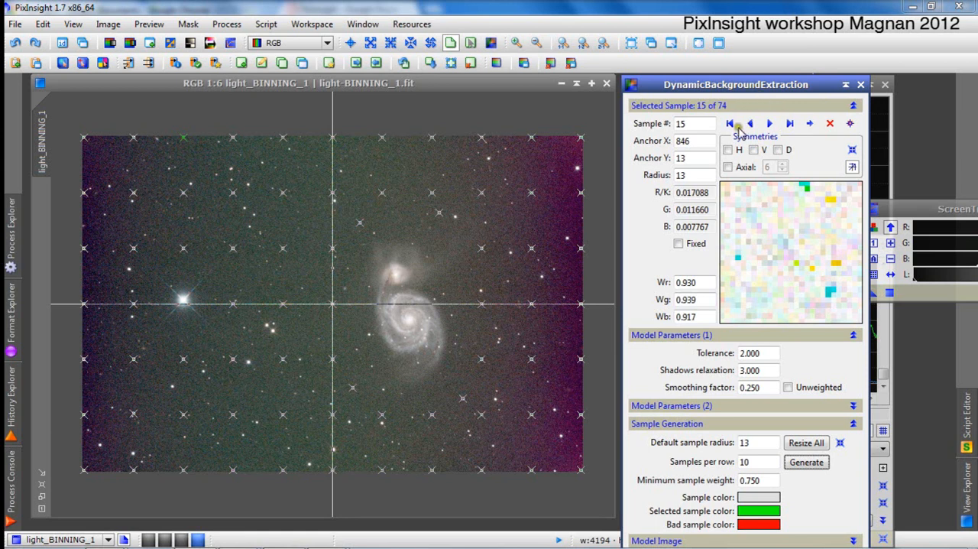
click(769, 123)
click(770, 124)
click(770, 123)
click(770, 123)
click(769, 123)
click(770, 124)
click(770, 124)
click(770, 125)
click(770, 125)
click(771, 124)
click(770, 125)
click(770, 124)
click(753, 124)
click(753, 125)
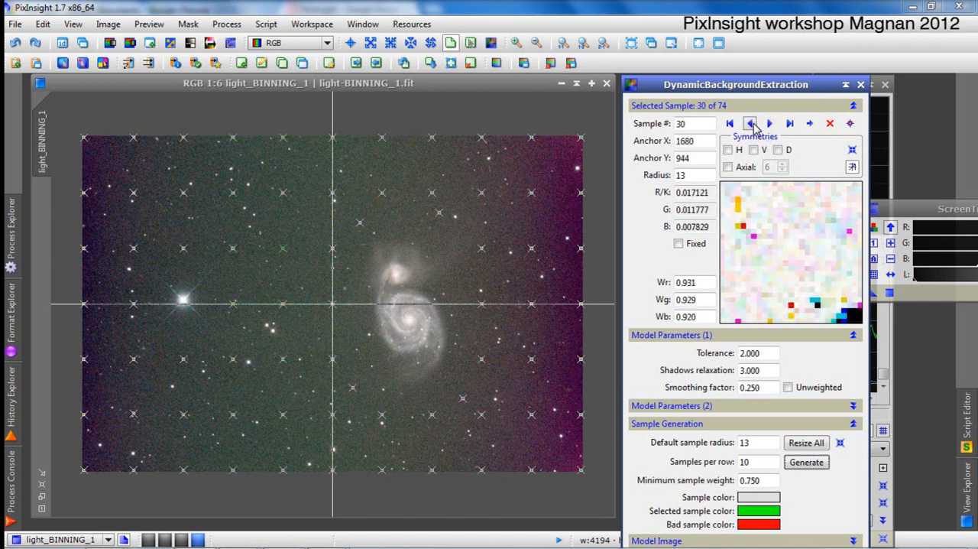
click(770, 125)
click(769, 123)
click(770, 123)
click(770, 123)
click(770, 123)
click(769, 124)
click(770, 123)
click(770, 123)
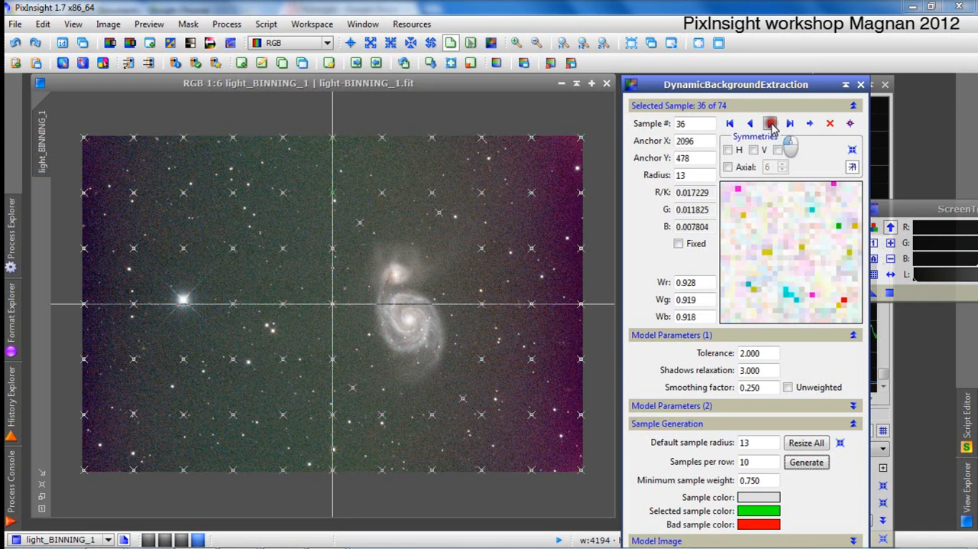
click(770, 123)
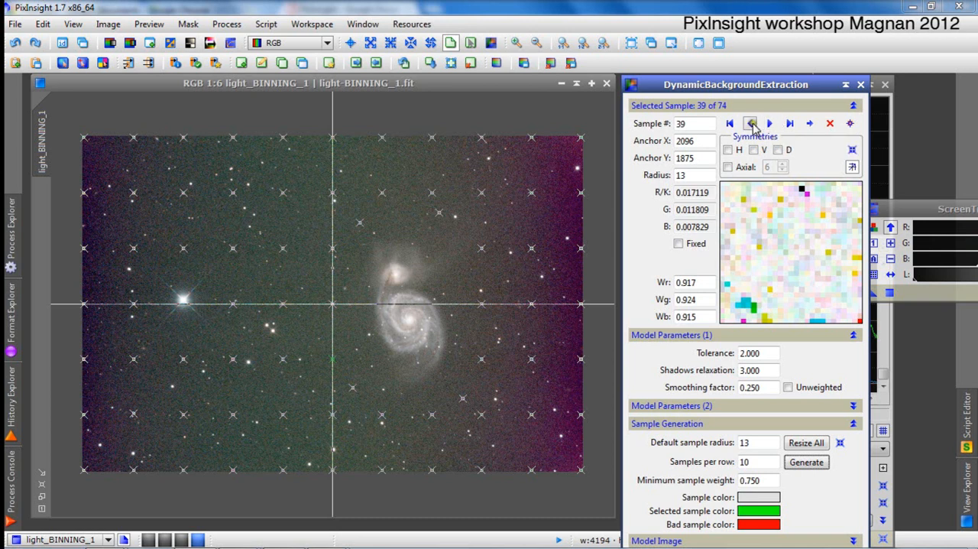
Go back to sample 31 and compare the previews of samples 31 to 39 again.
click(751, 123)
click(750, 123)
click(751, 123)
click(753, 124)
click(753, 124)
click(753, 123)
click(752, 124)
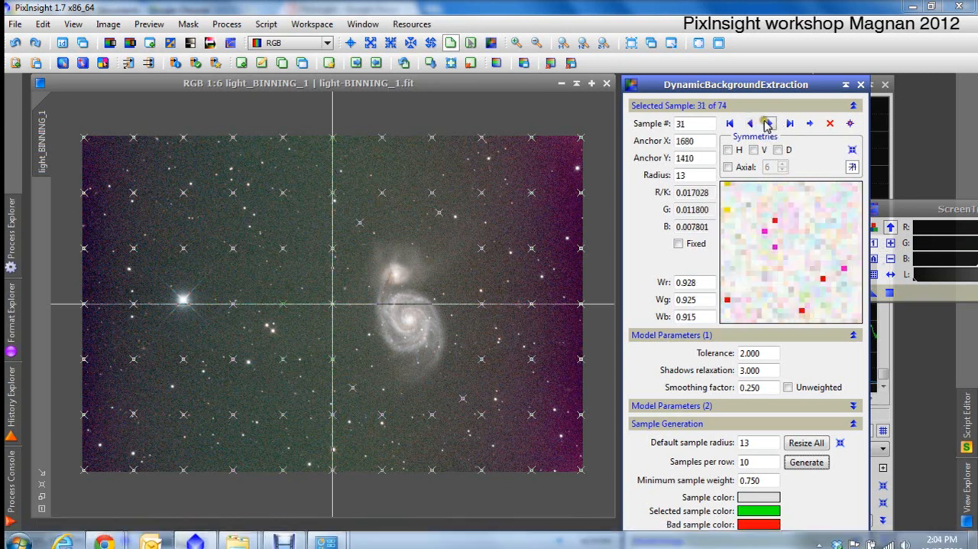
click(769, 124)
click(769, 124)
click(769, 123)
click(769, 124)
click(769, 124)
click(769, 123)
click(769, 124)
click(769, 124)
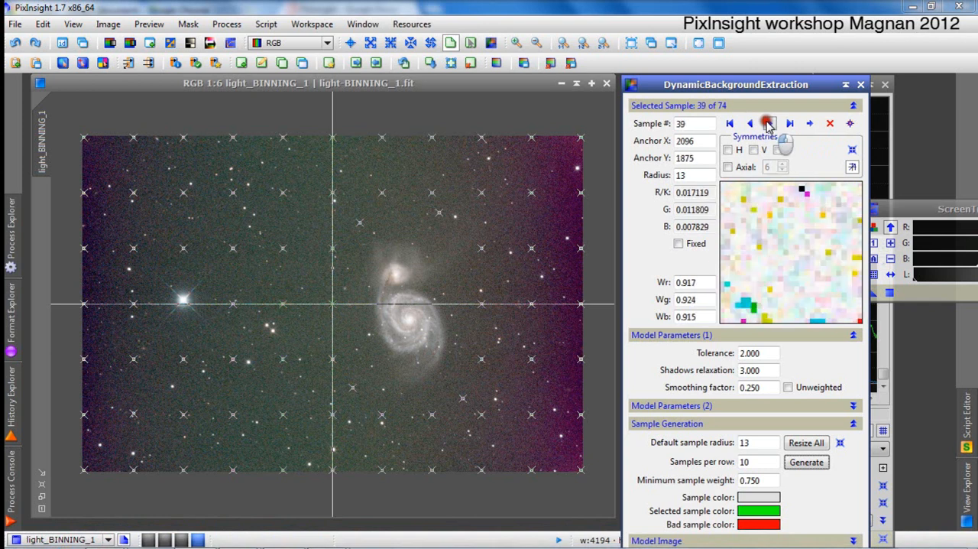
click(752, 124)
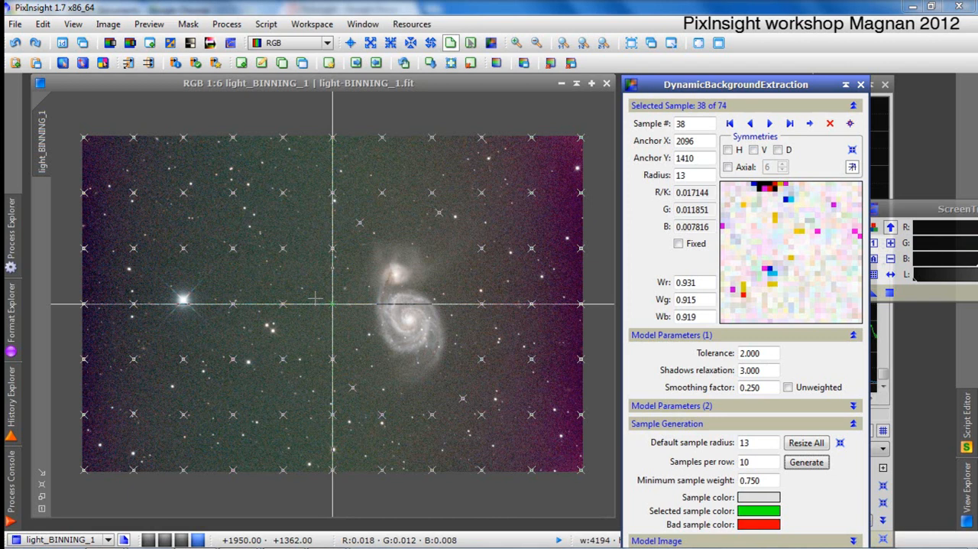
Examine the previews of the remaining samples, from sample 39 through the last one, 74.
click(769, 123)
click(770, 123)
click(770, 123)
click(770, 123)
click(770, 123)
click(770, 123)
click(770, 123)
click(769, 123)
click(770, 123)
click(770, 123)
click(769, 124)
click(770, 123)
click(770, 123)
click(770, 123)
click(770, 123)
click(770, 123)
click(770, 123)
click(770, 123)
click(770, 124)
click(770, 123)
click(770, 123)
click(770, 123)
click(770, 123)
click(769, 123)
click(769, 123)
click(770, 123)
click(769, 124)
click(770, 123)
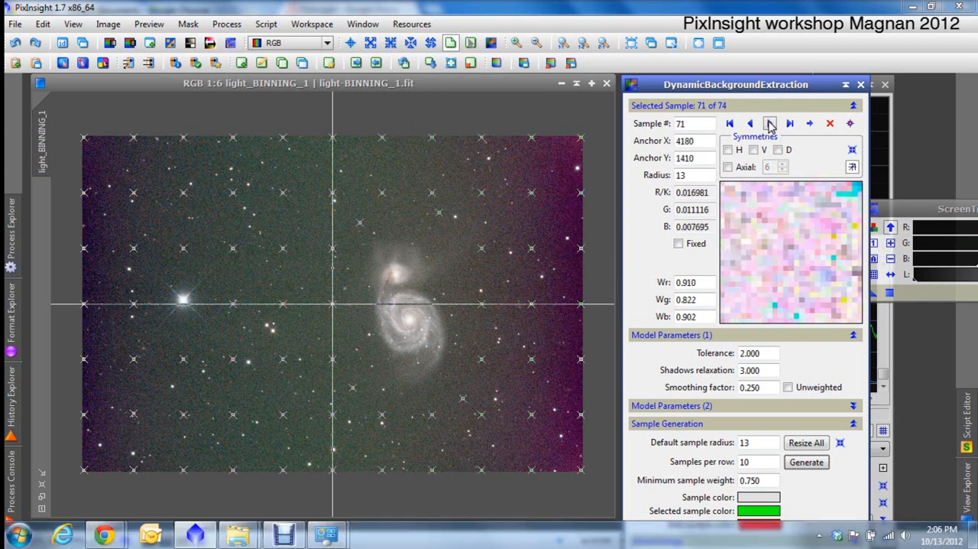
click(769, 123)
click(770, 123)
click(770, 124)
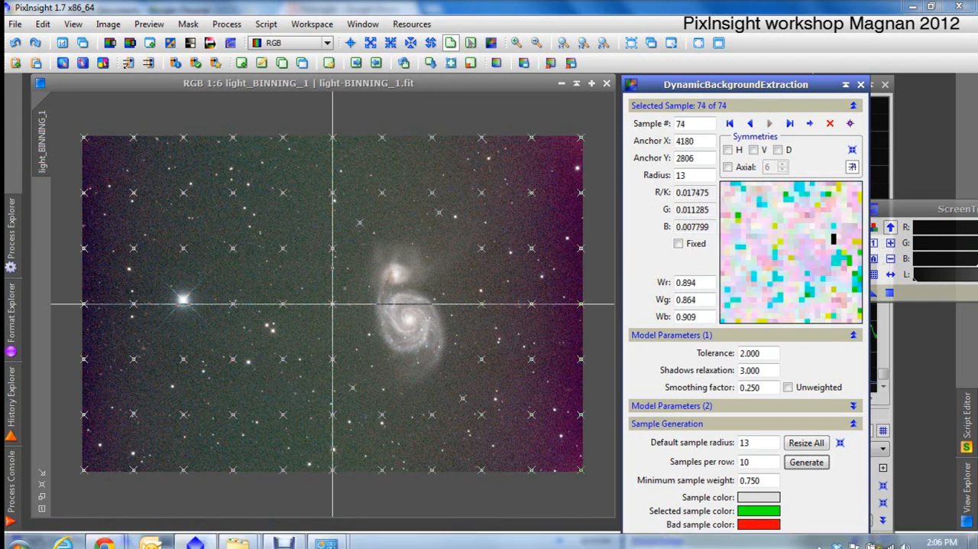
Hide the sample details and review the shadows relaxation, smoothing, minimum sample weight and model image settings.
click(768, 107)
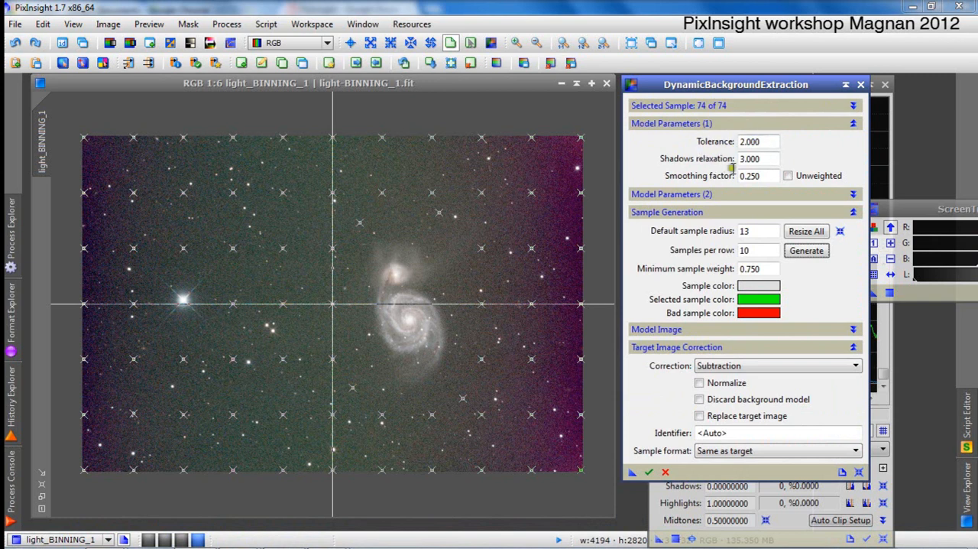
mouse_move(764, 158)
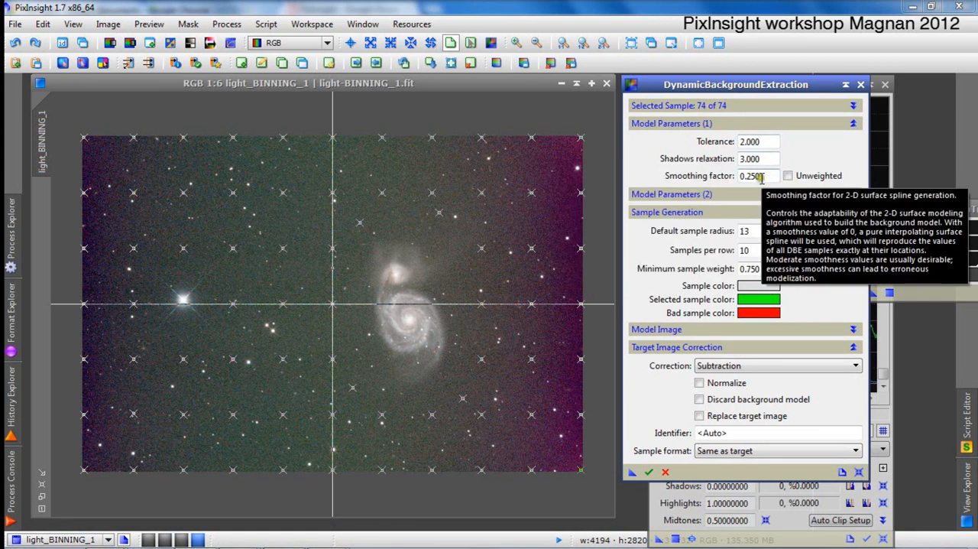
mouse_move(763, 175)
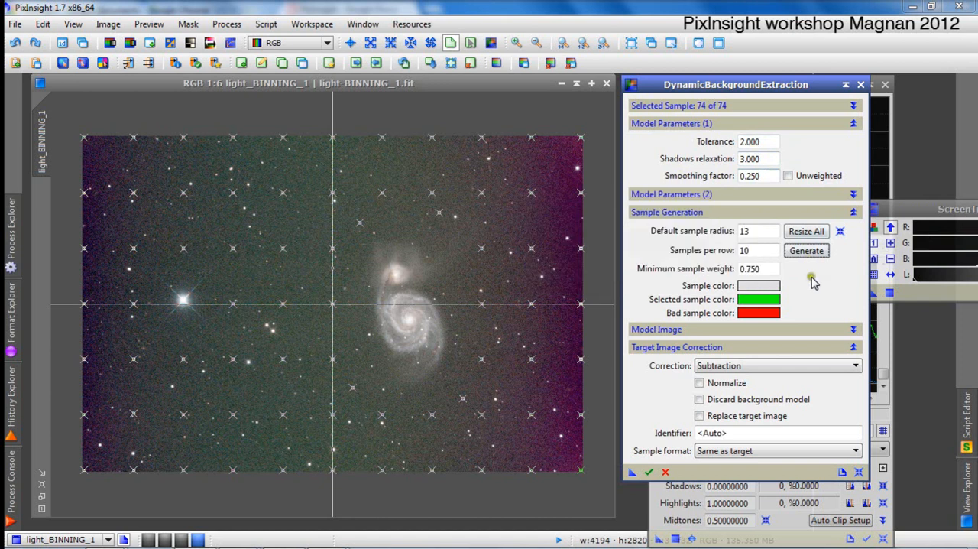
click(706, 196)
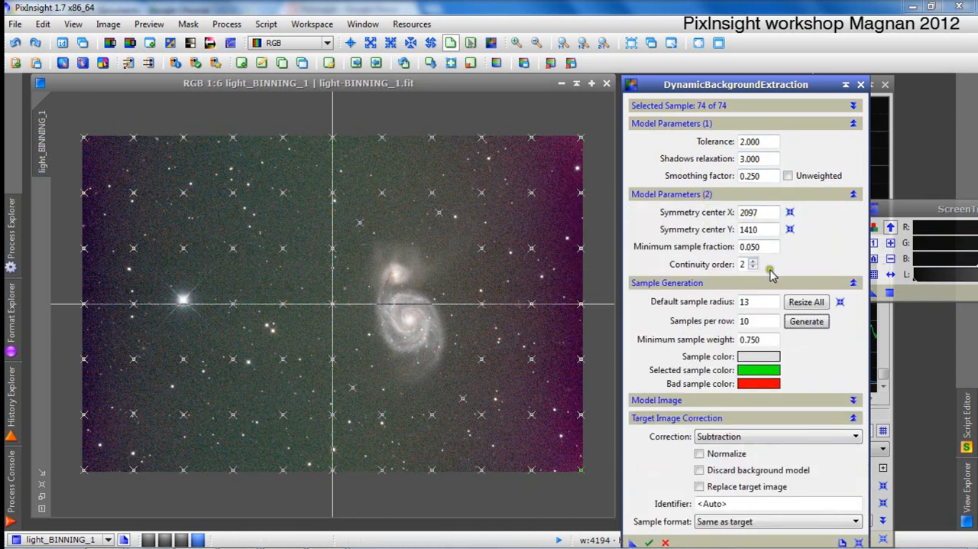
click(722, 194)
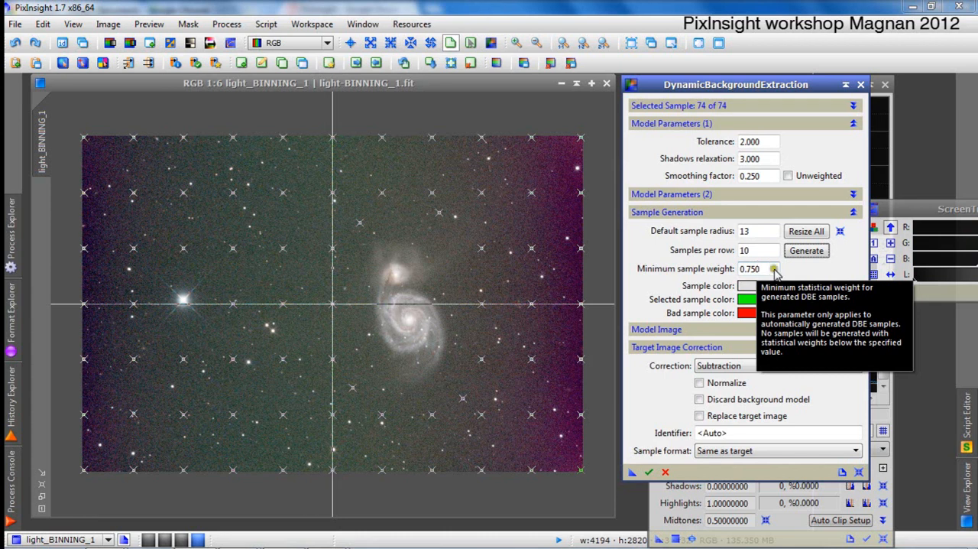
click(716, 332)
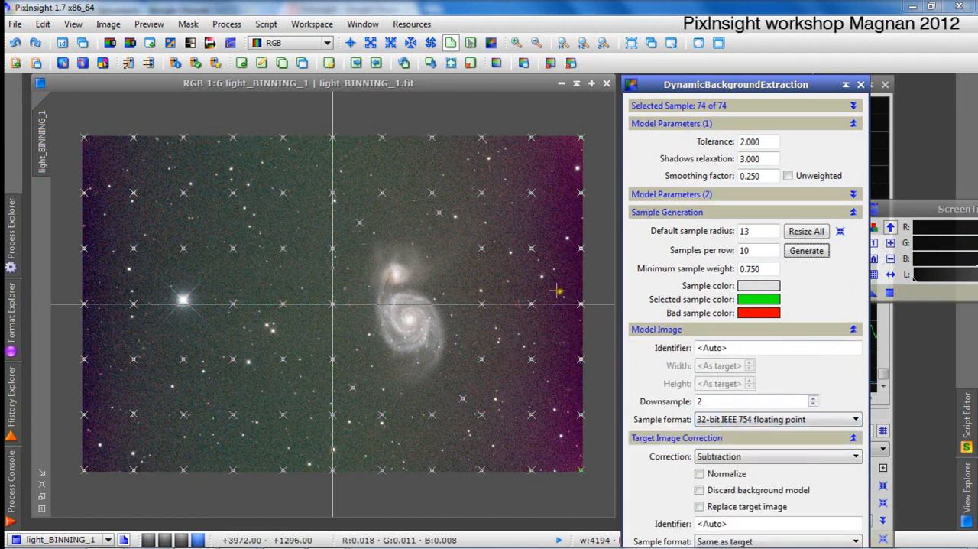
click(699, 401)
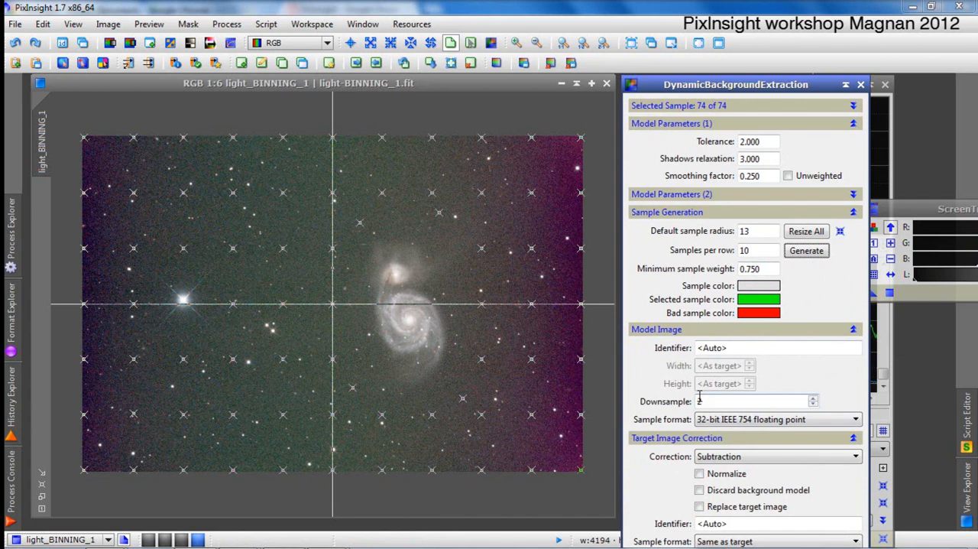
click(737, 347)
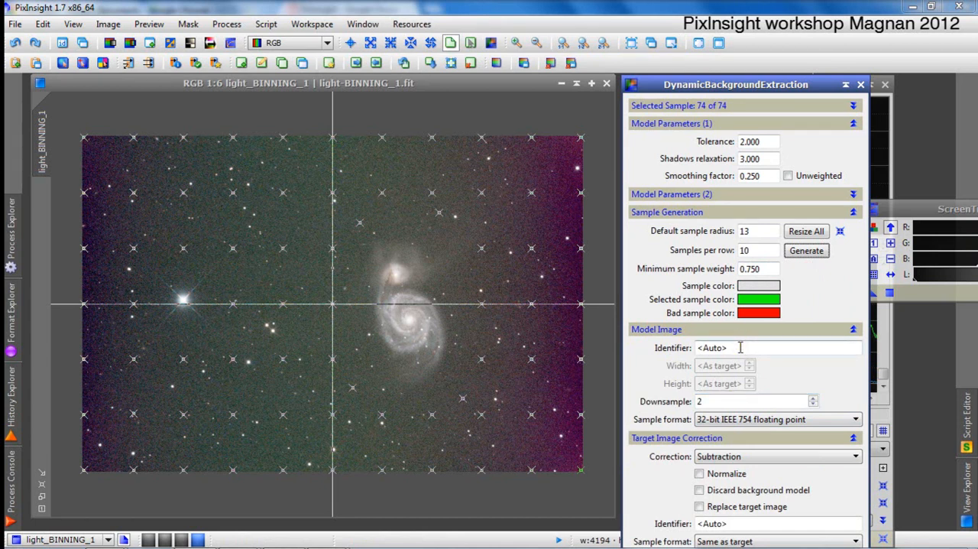
click(683, 329)
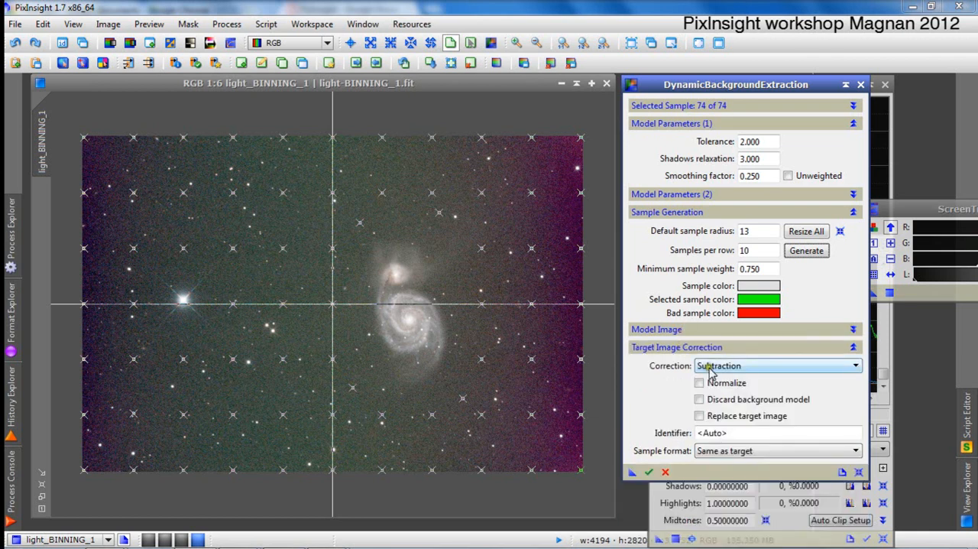
Examine the target image correction methods, the discard-model and replace-target options, and the available sample formats.
click(710, 369)
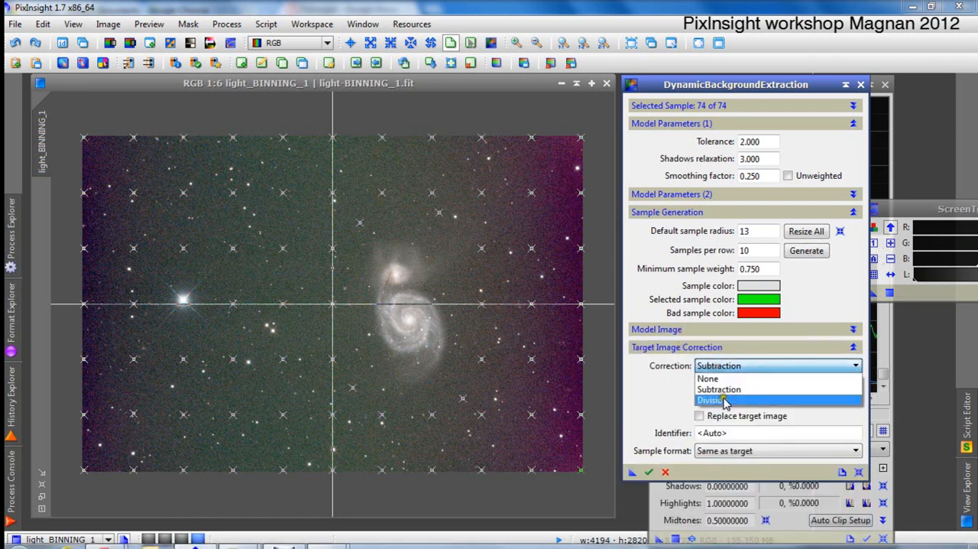
click(665, 379)
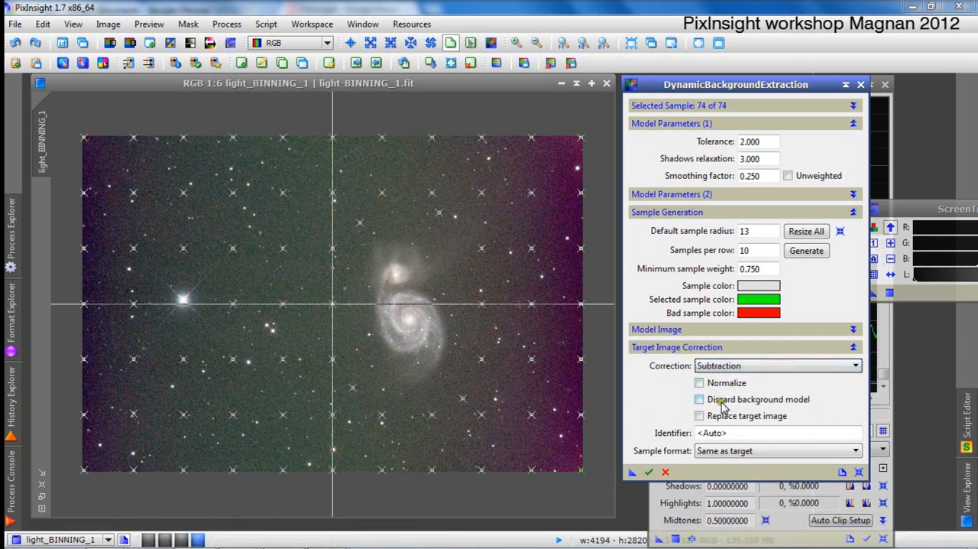
click(700, 400)
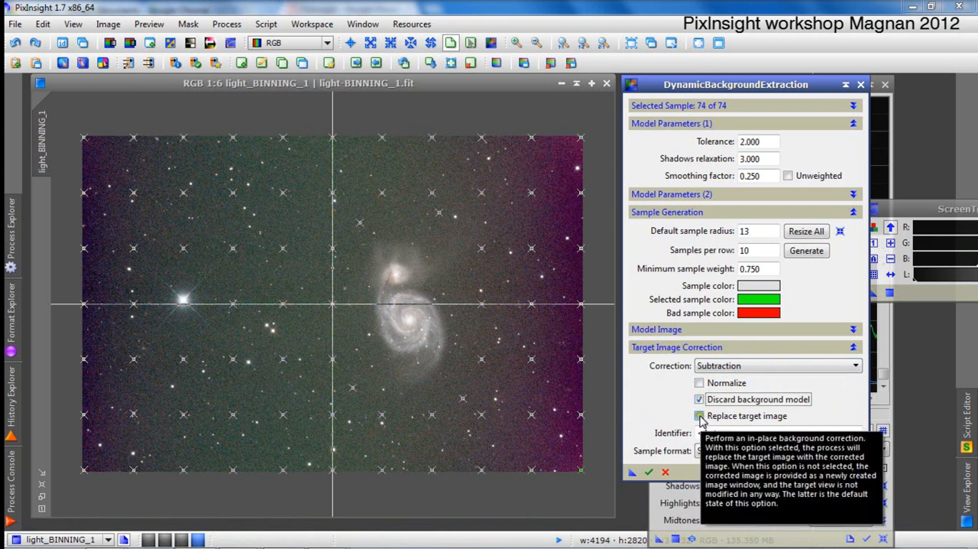
click(699, 416)
click(742, 366)
click(742, 366)
click(698, 399)
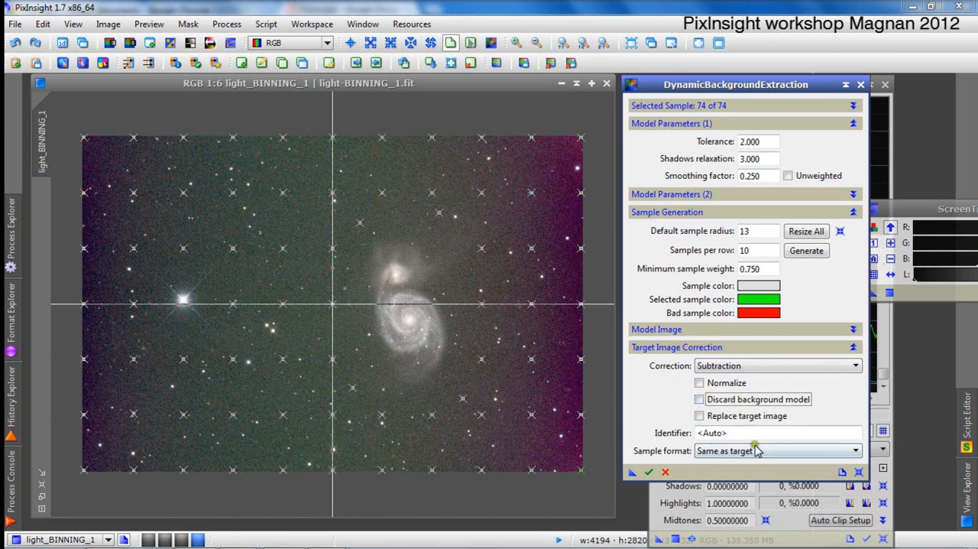
click(704, 455)
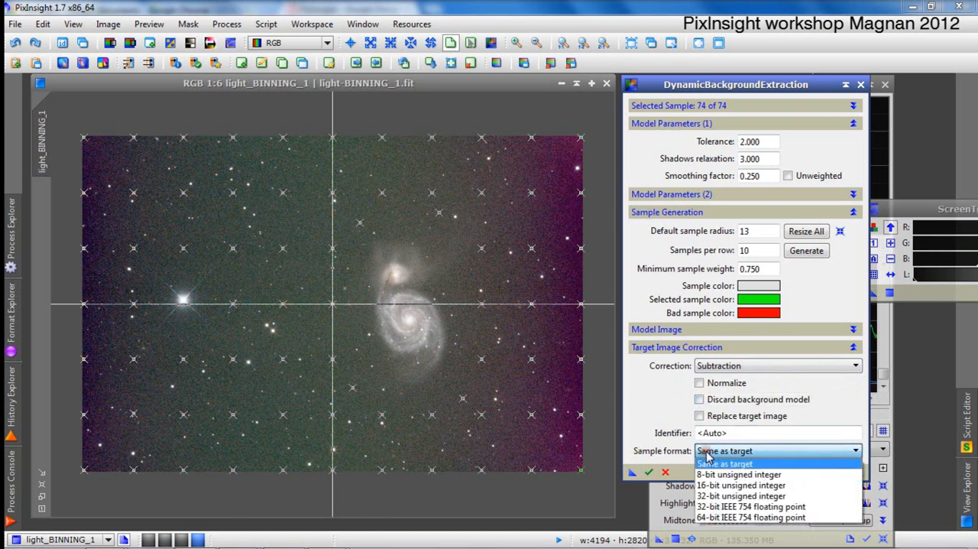
click(639, 401)
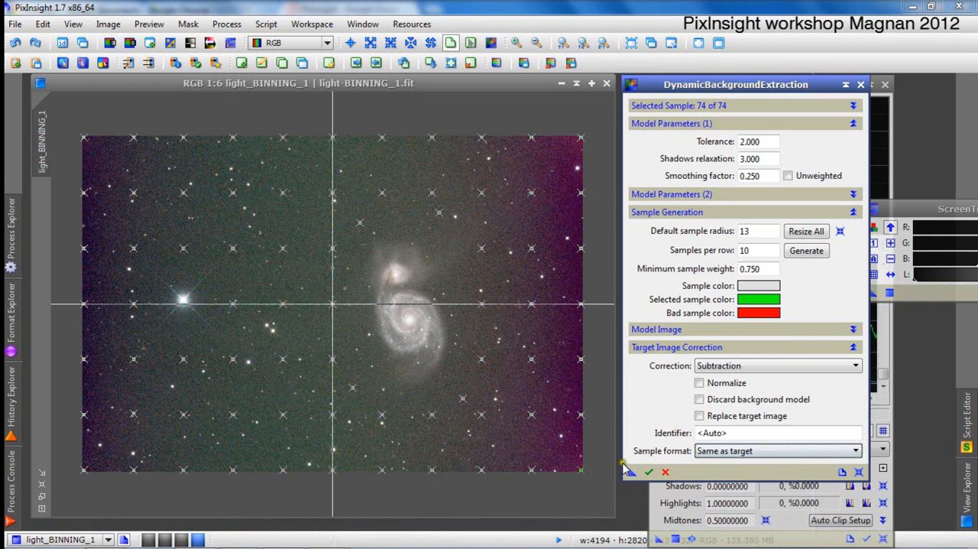
Apply the background extraction with Subtraction correction to the galaxy image and auto-stretch the display of the generated background model.
drag(632, 471, 475, 413)
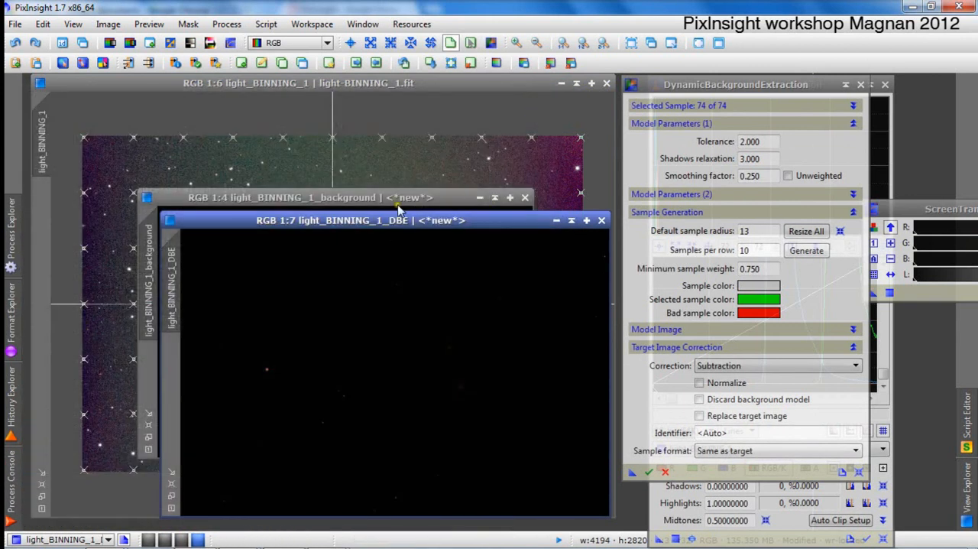
click(395, 197)
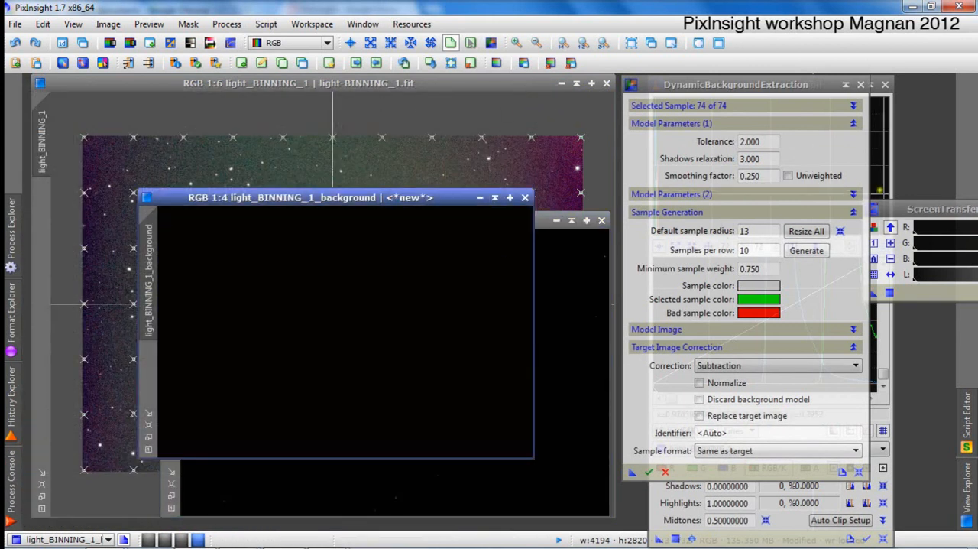
click(894, 208)
click(872, 258)
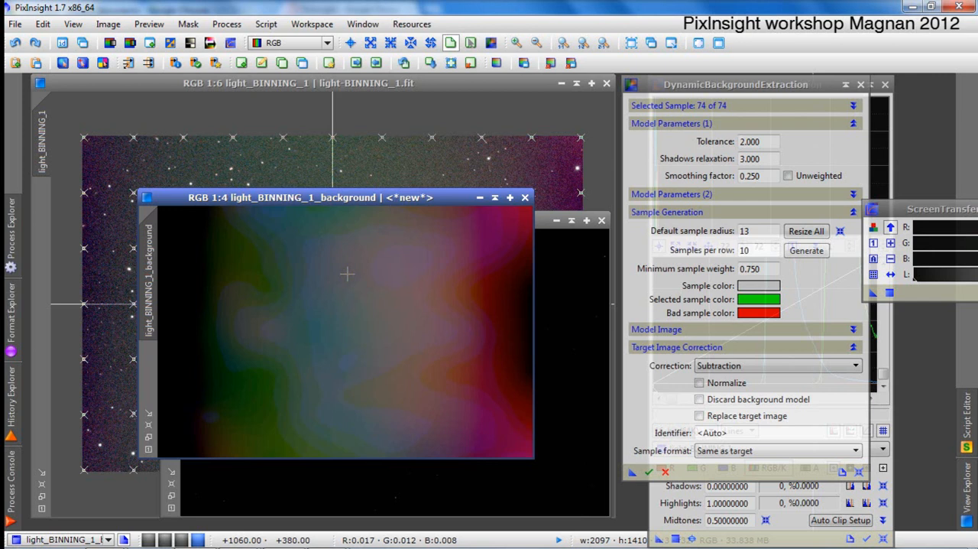
Inspect the red, green and blue channels of the background model one after another.
click(328, 43)
click(329, 64)
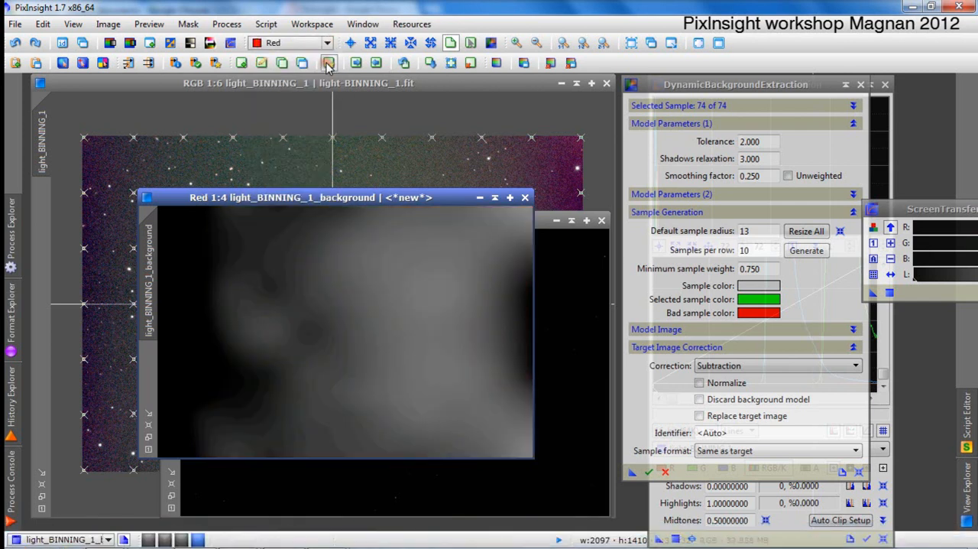
click(327, 44)
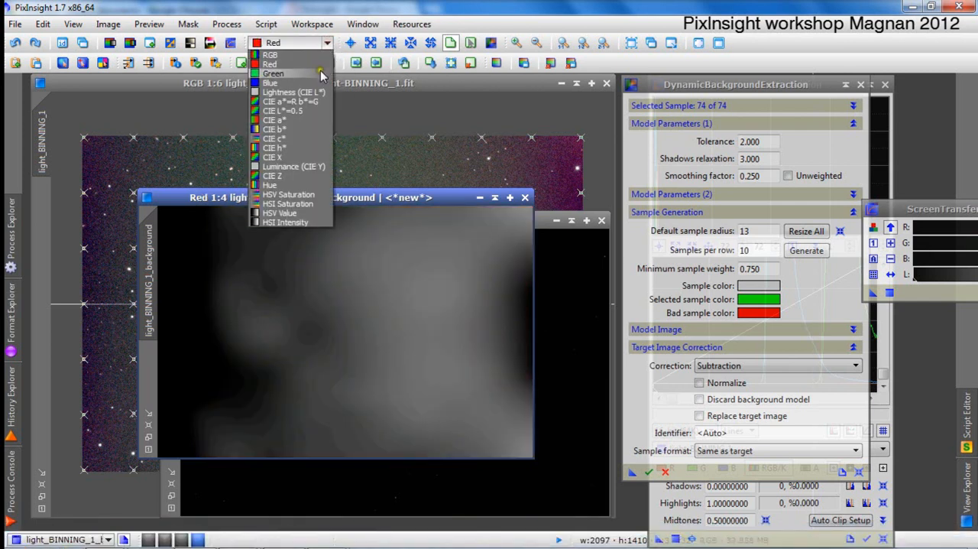
click(321, 74)
click(327, 44)
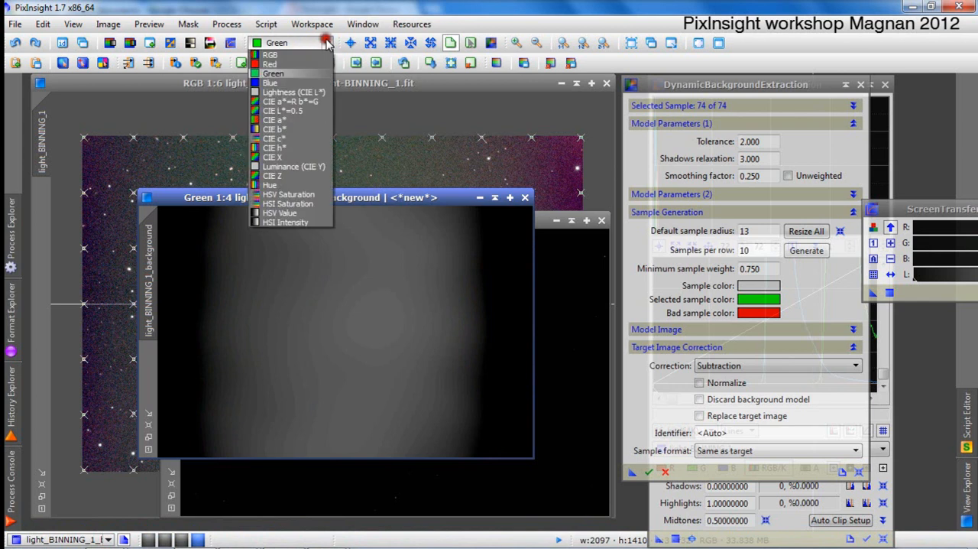
click(311, 86)
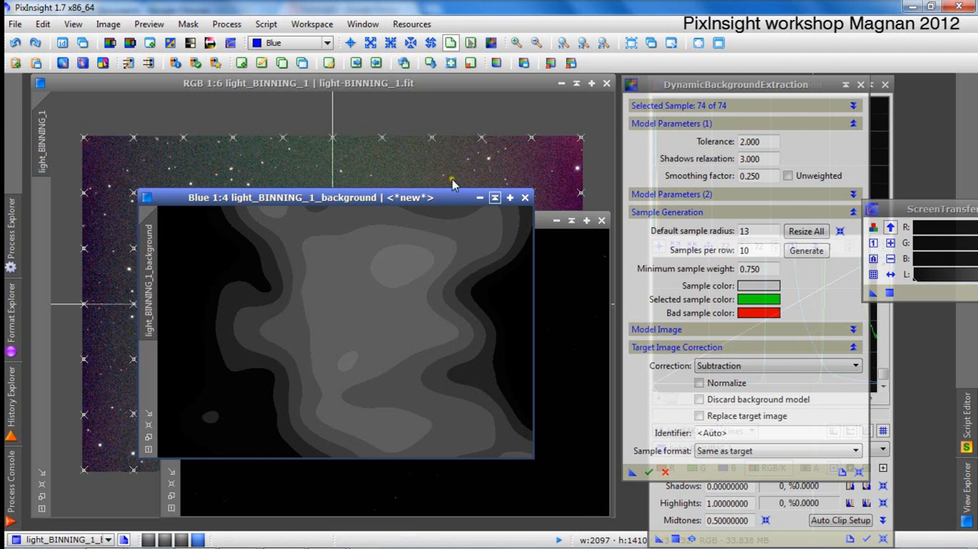
Close the background model and auto-stretch the display of the light_BINNING_1_DBE image.
click(524, 198)
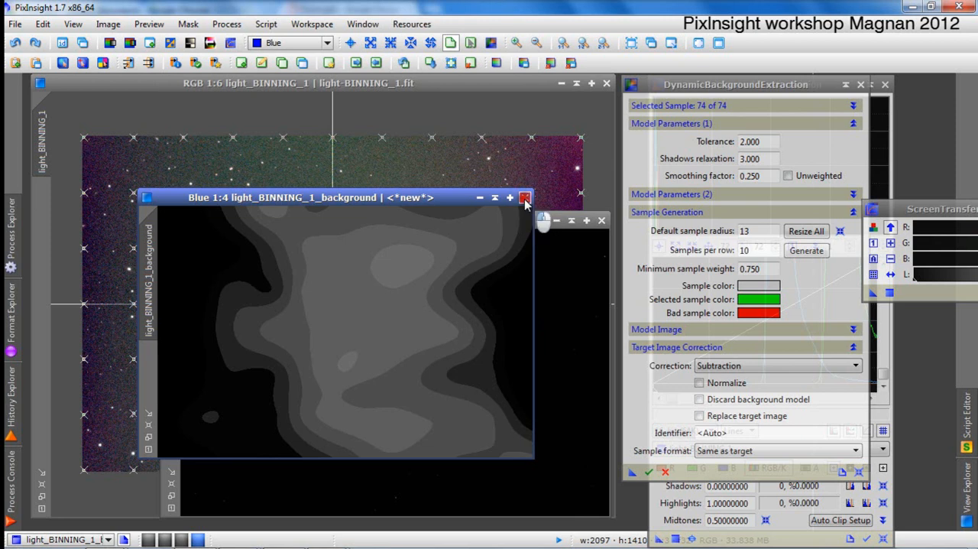
drag(507, 221, 477, 167)
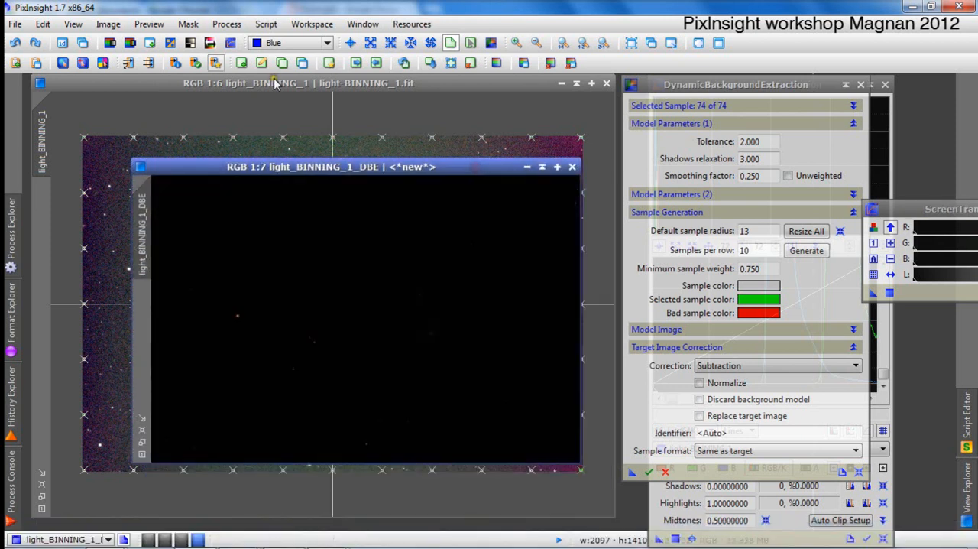
click(874, 259)
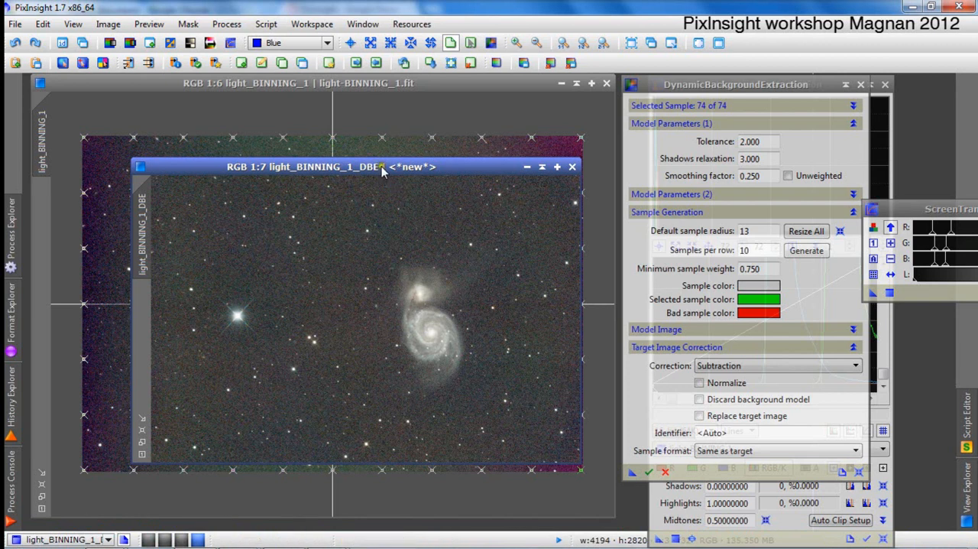
drag(376, 166, 372, 151)
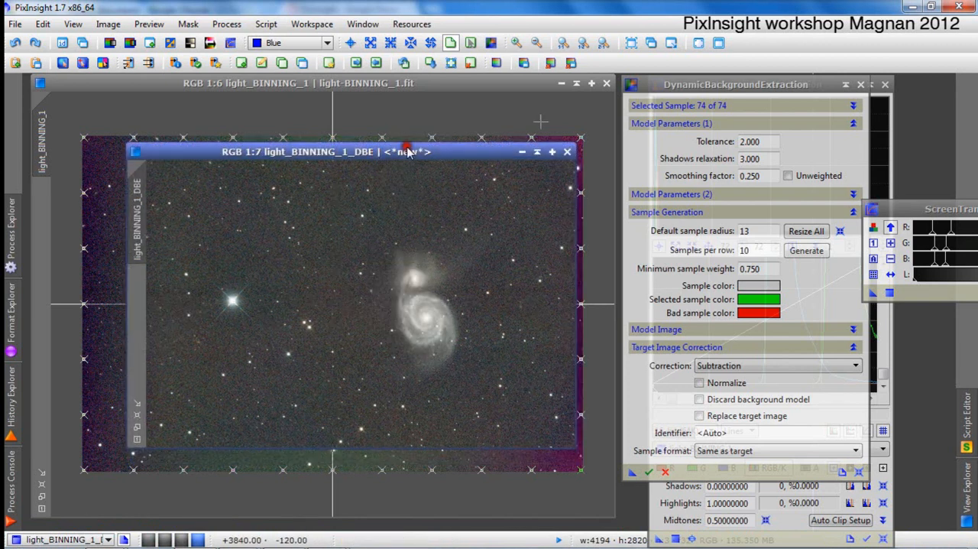
Close DynamicBackgroundExtraction, cancelling its active session, and return to the light_BINNING_1_DBE image.
click(861, 86)
click(861, 88)
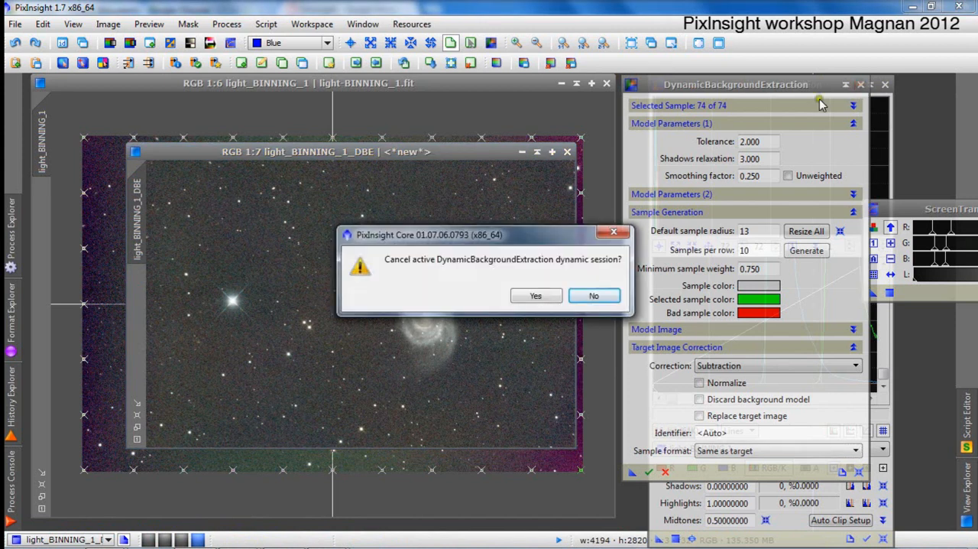
click(526, 297)
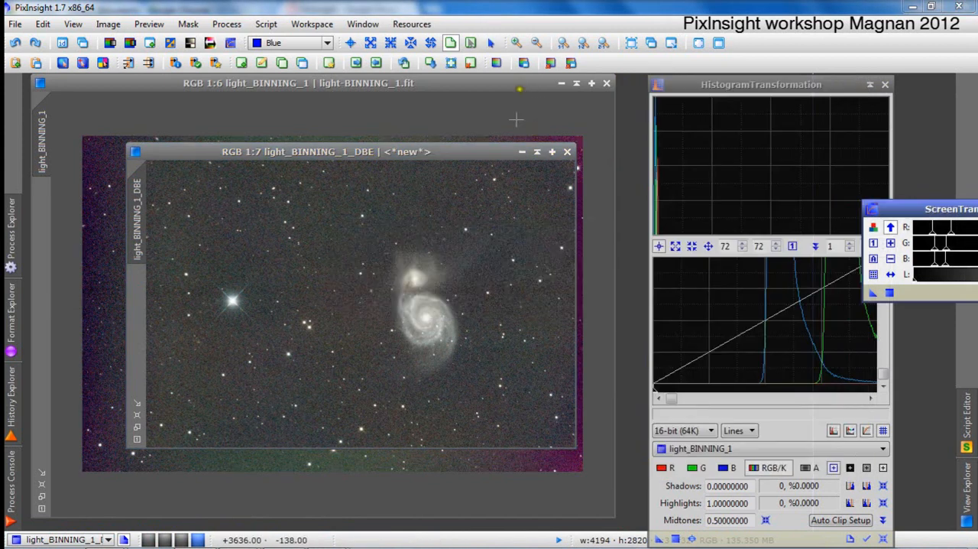
click(464, 156)
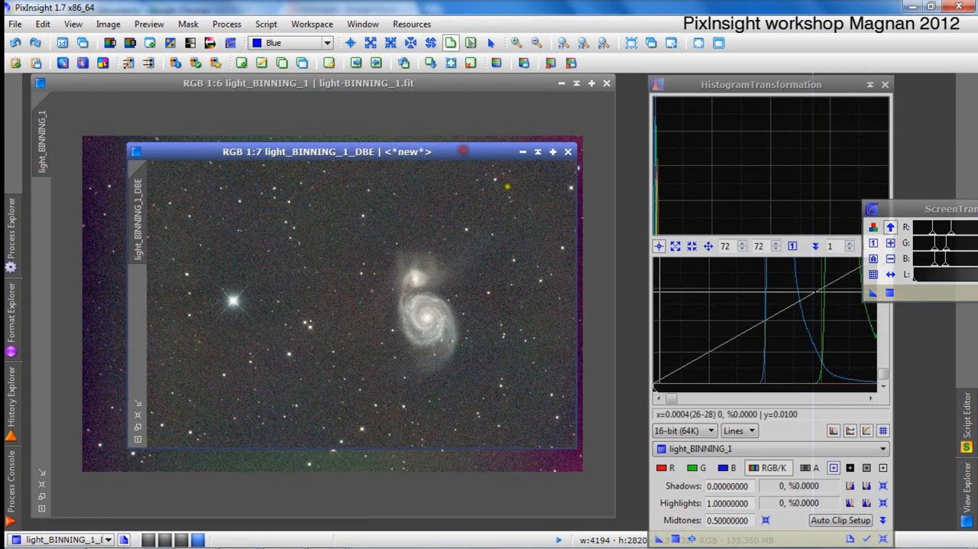
Close the original light_BINNING_1 image without saving it.
click(742, 84)
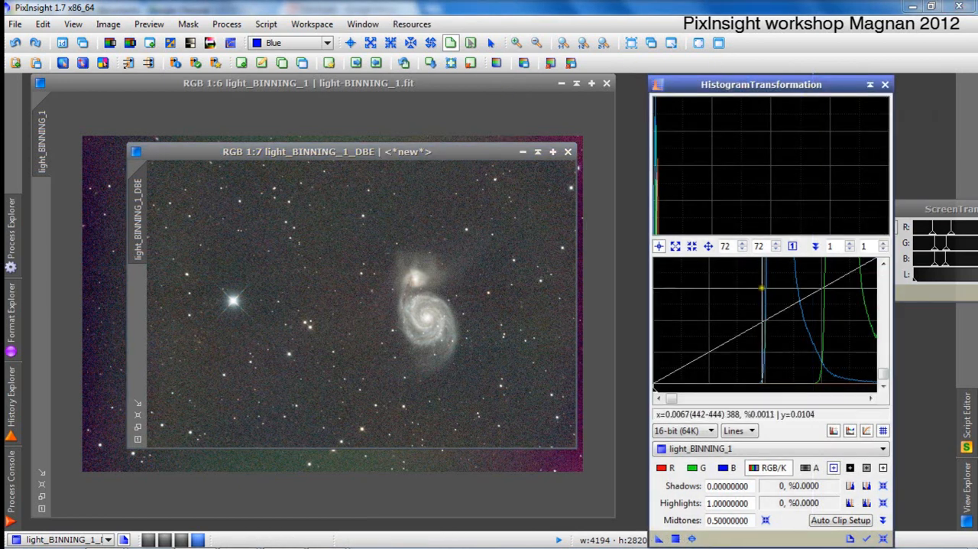
click(331, 83)
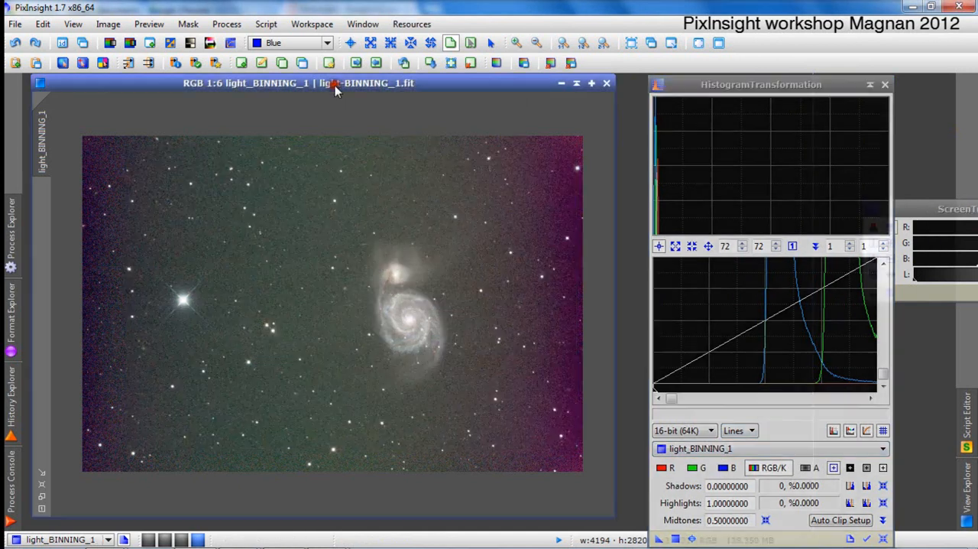
click(607, 82)
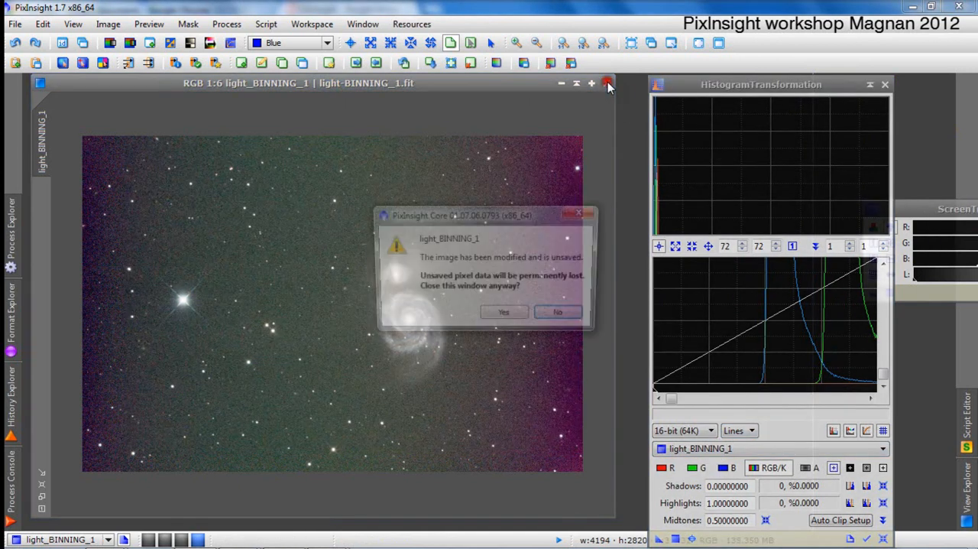
click(507, 319)
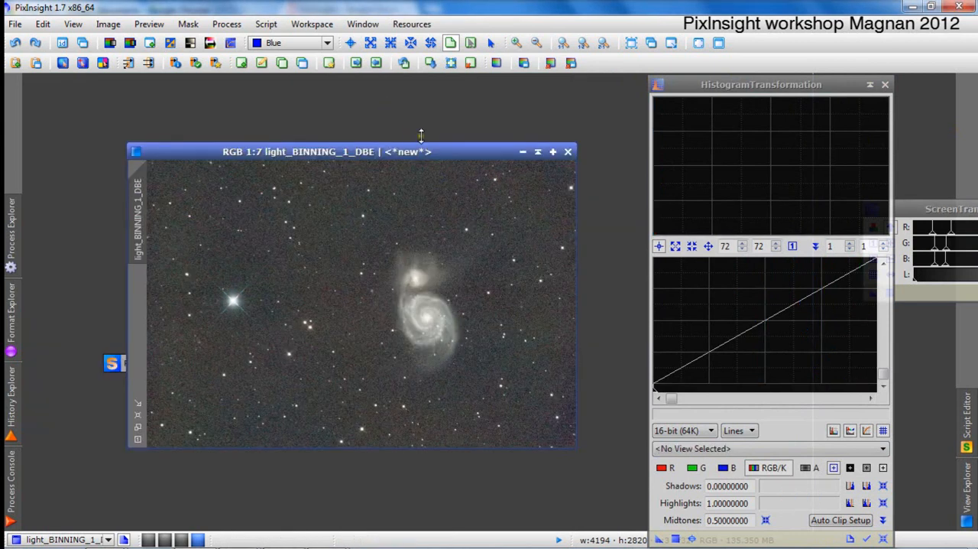
Load light_BINNING_1_DBE into HistogramTransformation and examine its channel peaks at high magnification.
click(438, 151)
click(753, 448)
click(759, 467)
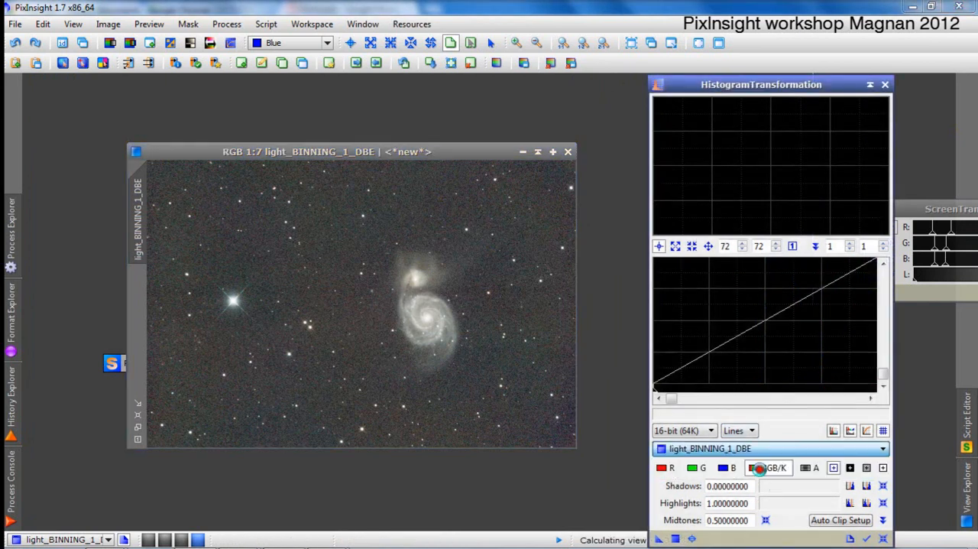
click(657, 397)
scroll(696, 360, up, 1)
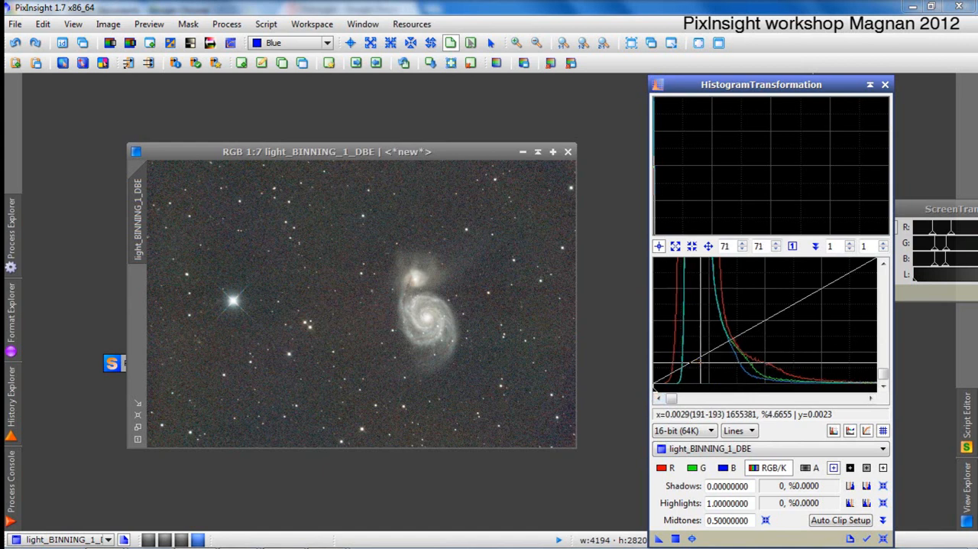
scroll(701, 364, up, 2)
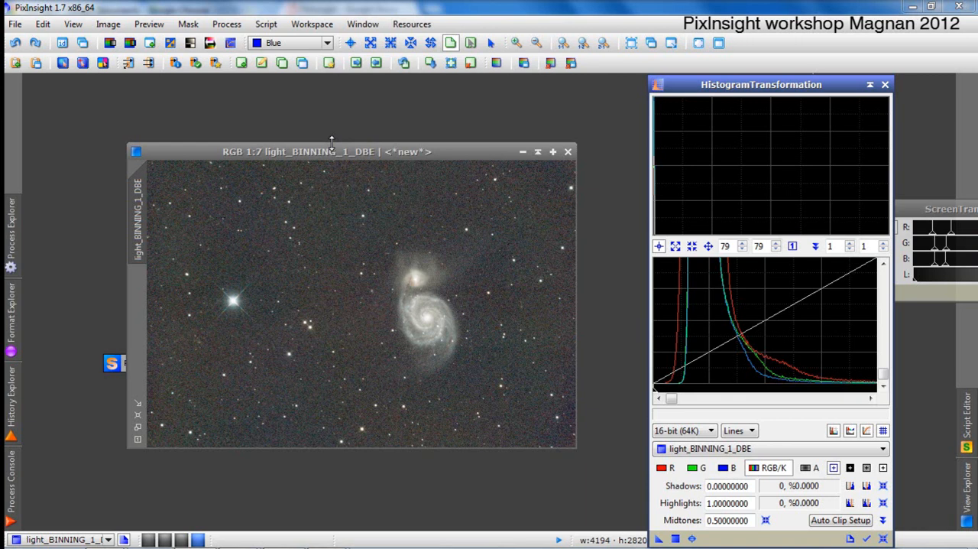
Remove the script icon from the workspace and reposition the light_BINNING_1_DBE image window.
right_click(116, 363)
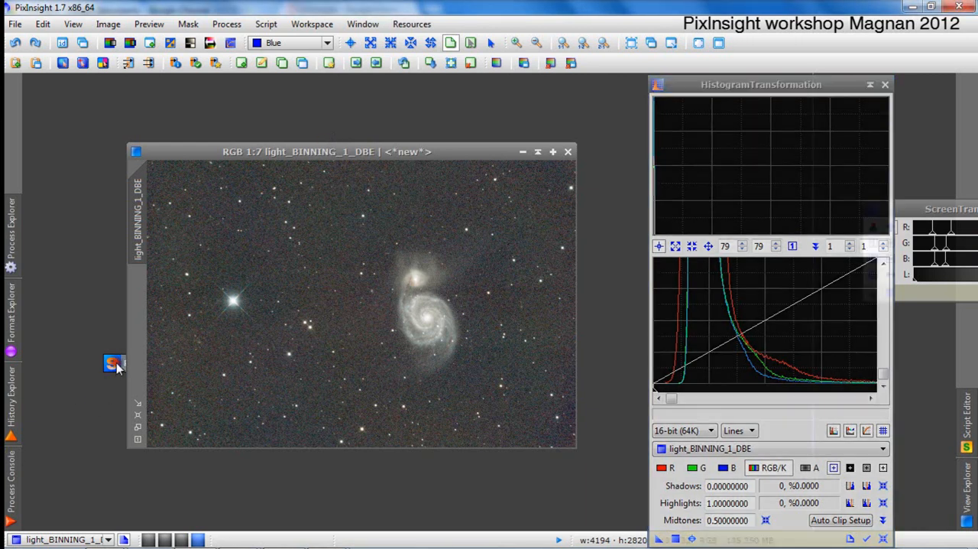
click(161, 314)
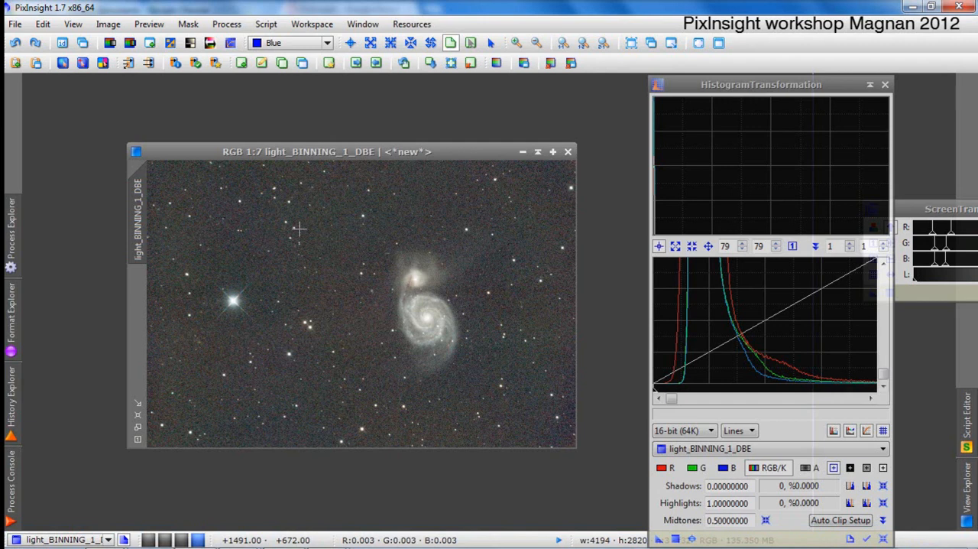
click(350, 151)
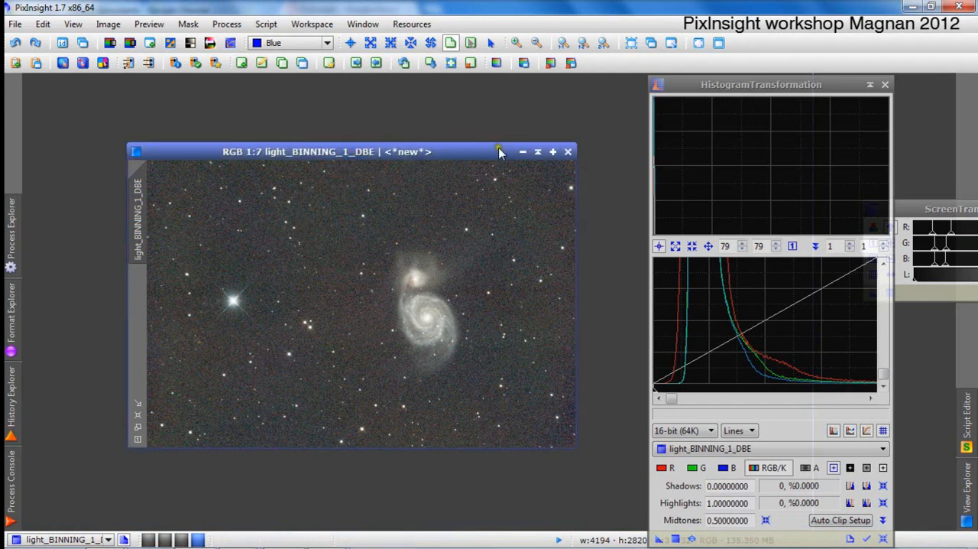
drag(498, 152, 485, 119)
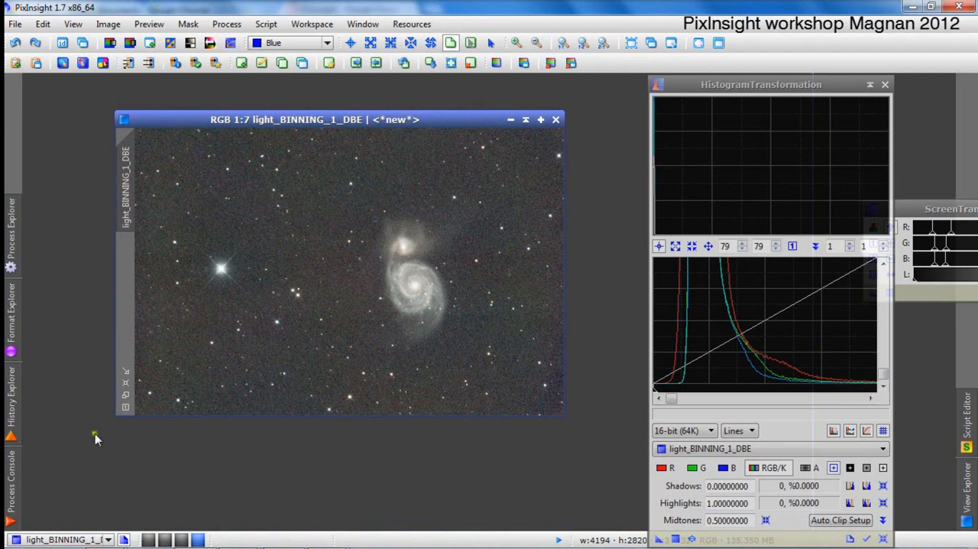
Switch to the Chrome presentation to read the "Le traitement" slide, and return to PixInsight.
mouse_move(106, 546)
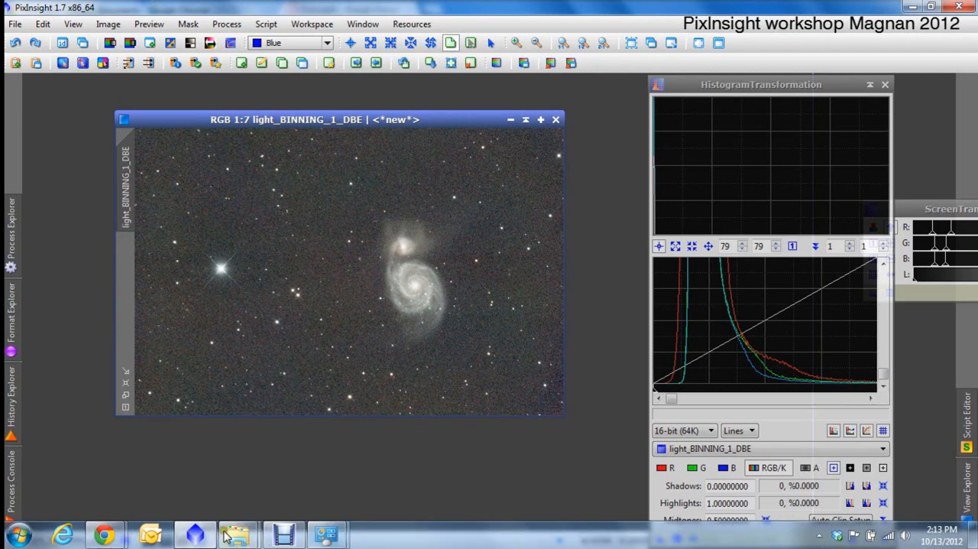
click(230, 472)
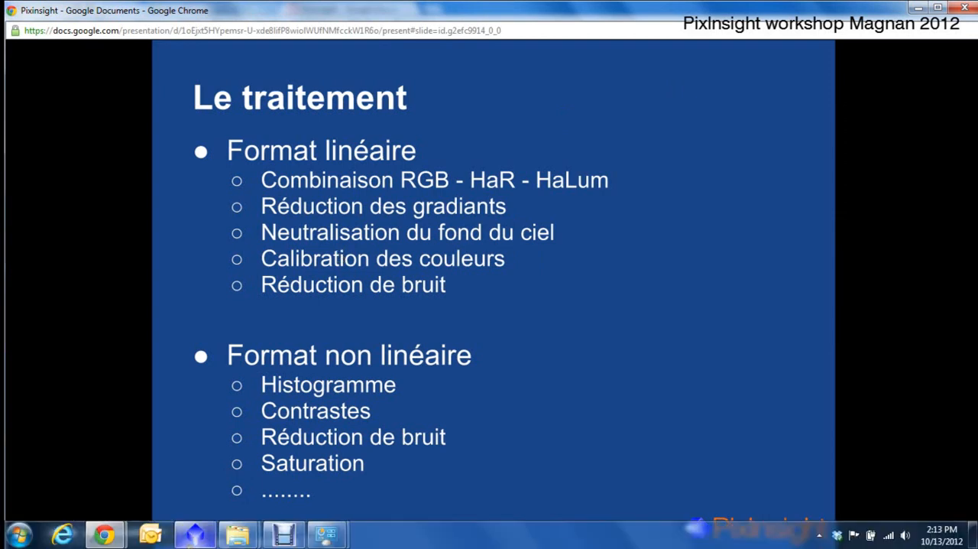
click(195, 534)
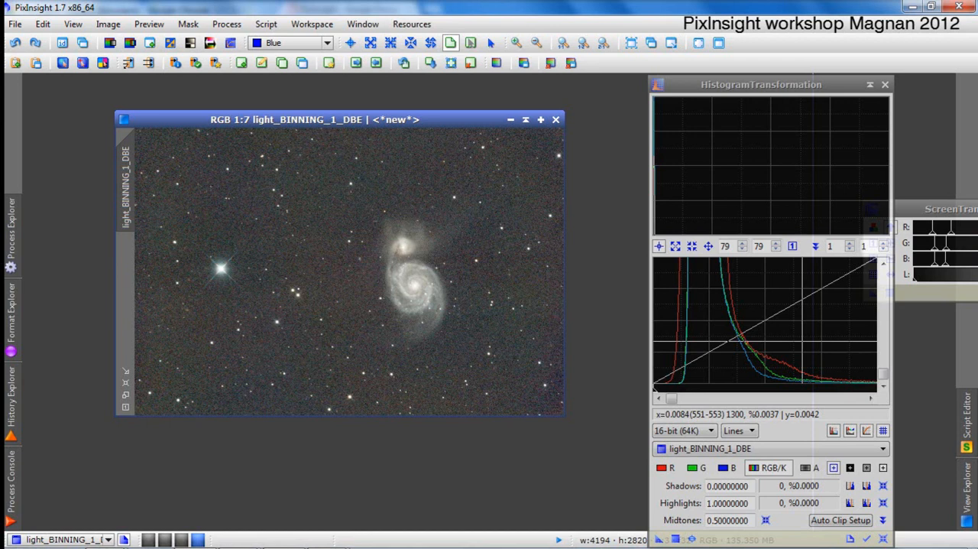
Bring ScreenTransferFunction fully into view and create a tall preview of the star field left of the galaxy, around the bright star.
drag(932, 213, 665, 149)
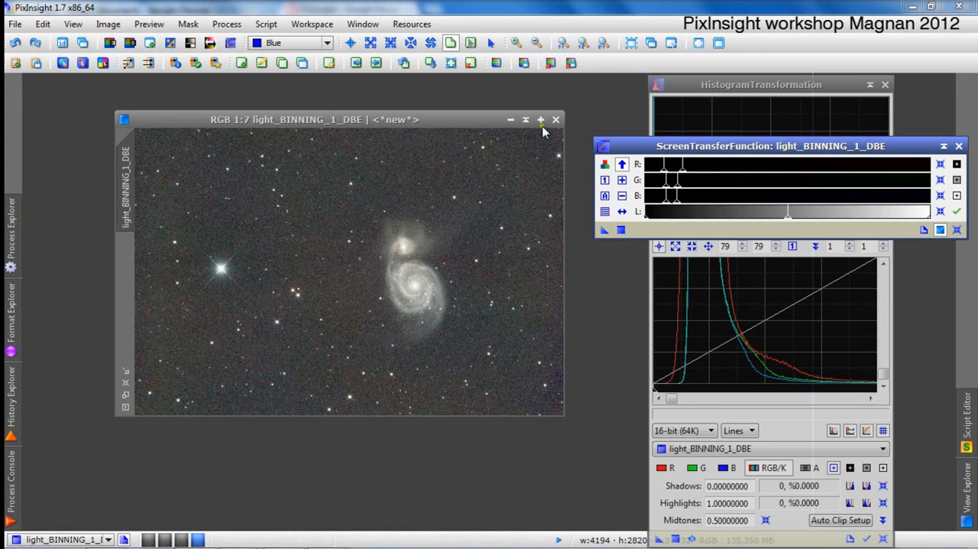
click(478, 119)
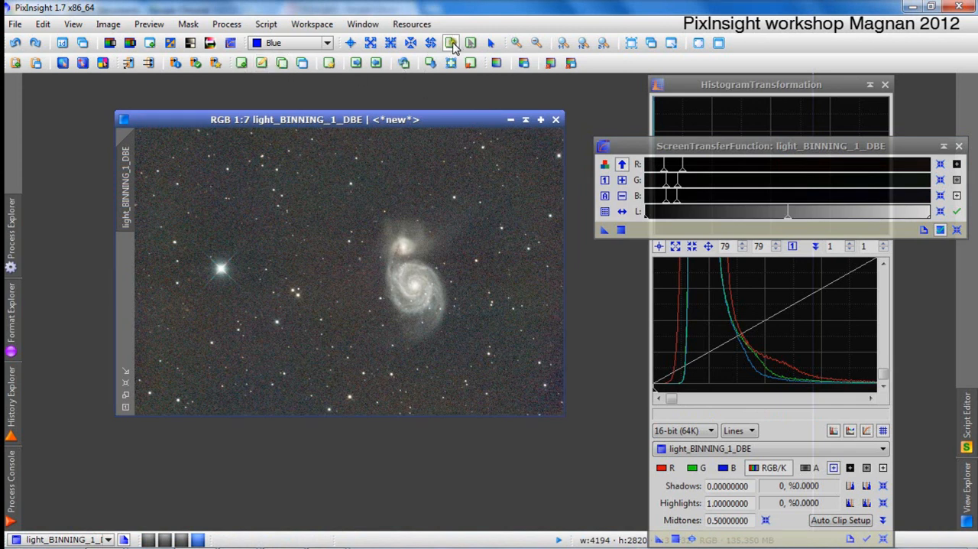
click(451, 43)
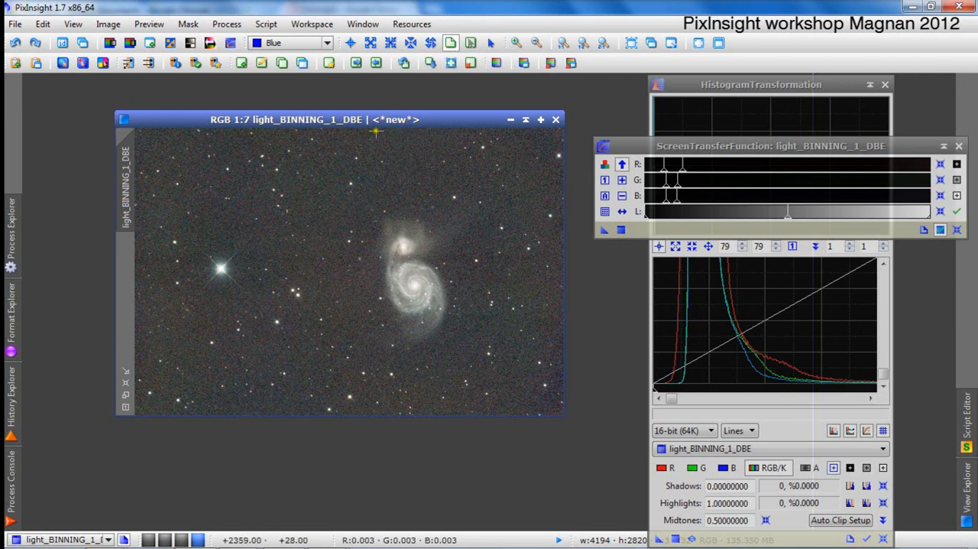
click(451, 44)
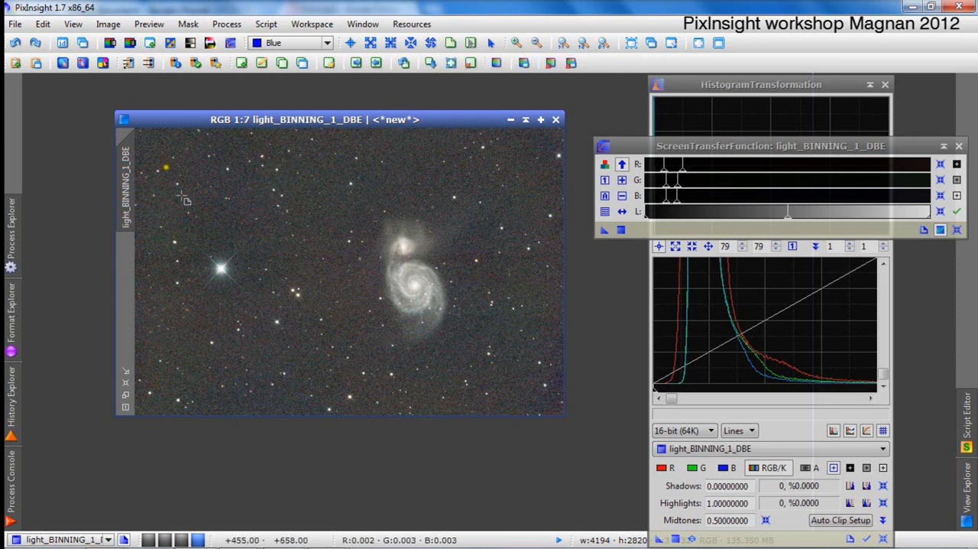
drag(143, 140, 342, 398)
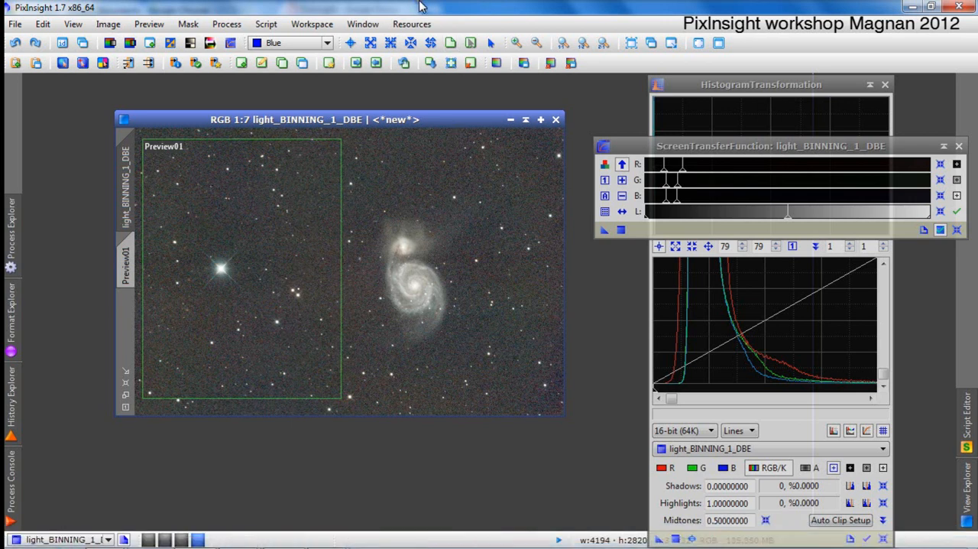
Create a second, smaller preview tightly around the spiral galaxy.
click(451, 43)
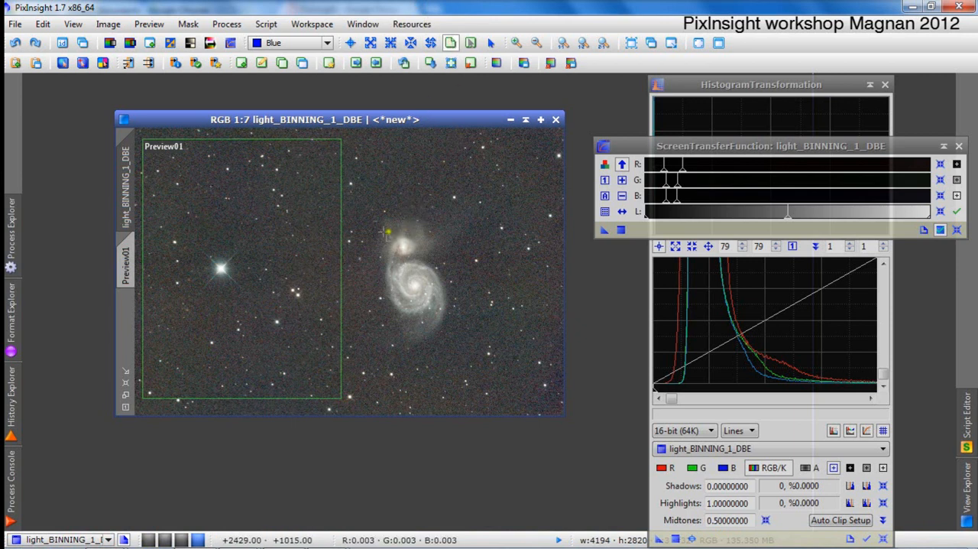
drag(377, 229, 378, 229)
drag(383, 232, 447, 335)
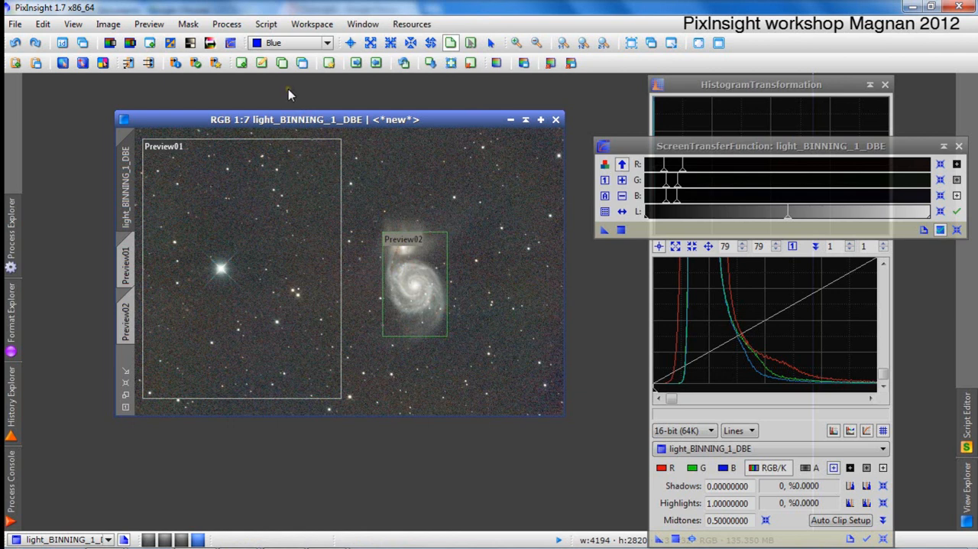
Collapse the HistogramTransformation and ScreenTransferFunction windows, stack them one below the other, and make the DBE image active.
click(871, 85)
click(870, 85)
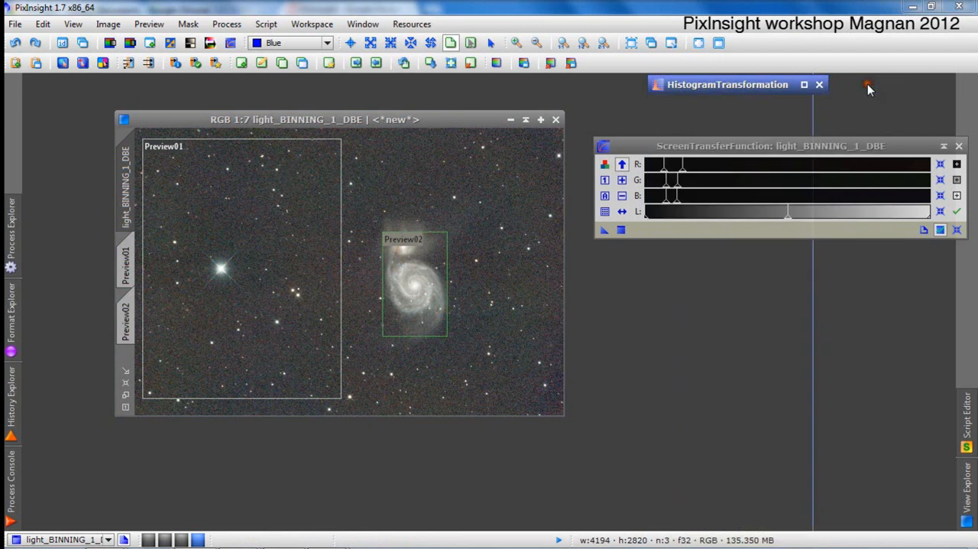
click(879, 145)
click(944, 146)
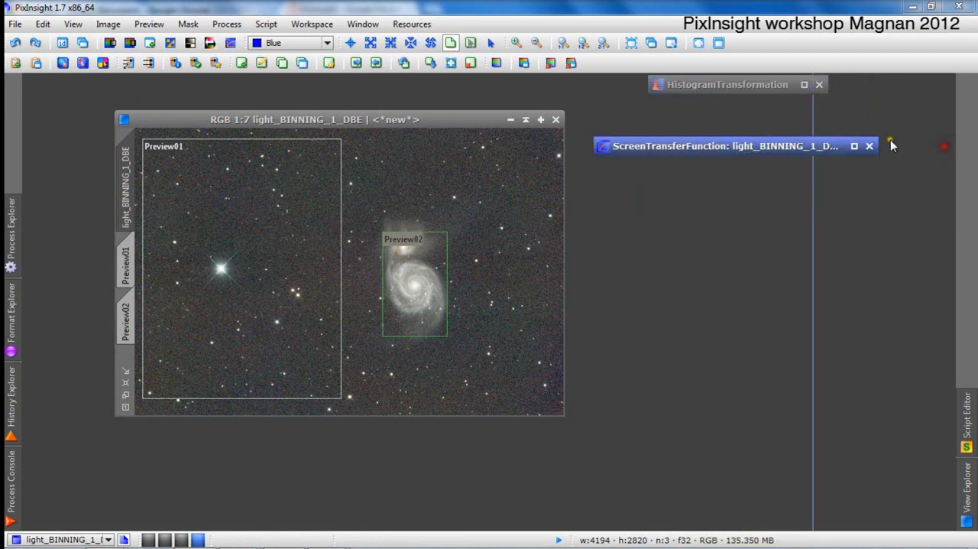
click(803, 84)
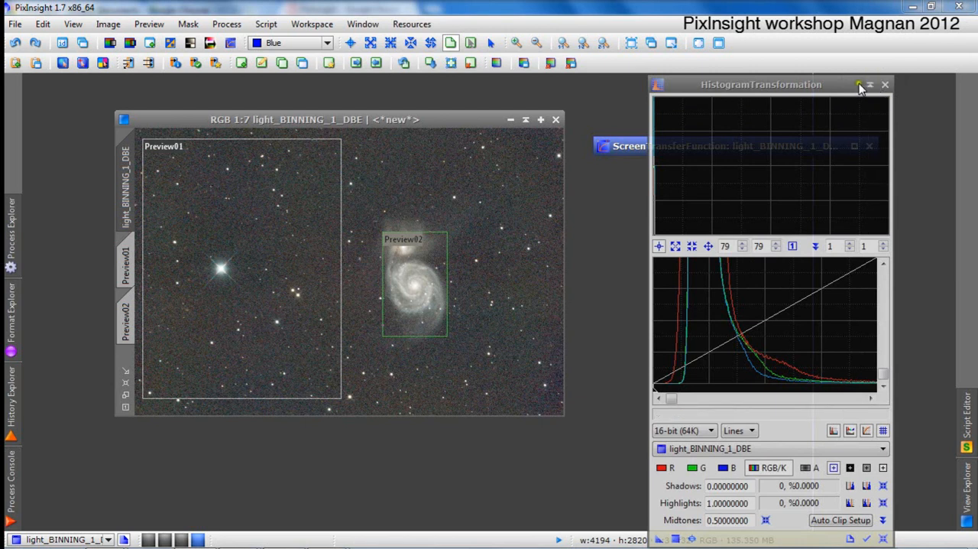
click(872, 84)
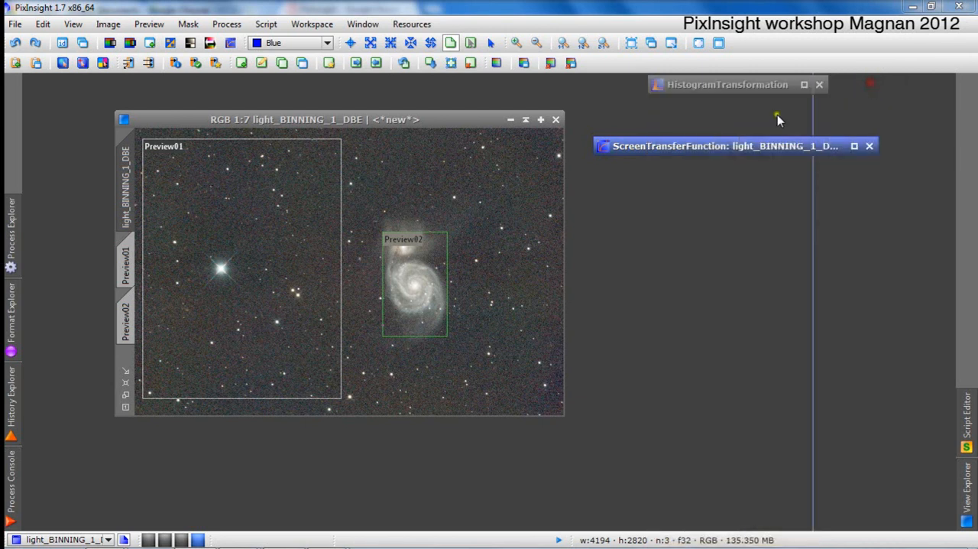
drag(681, 150, 736, 109)
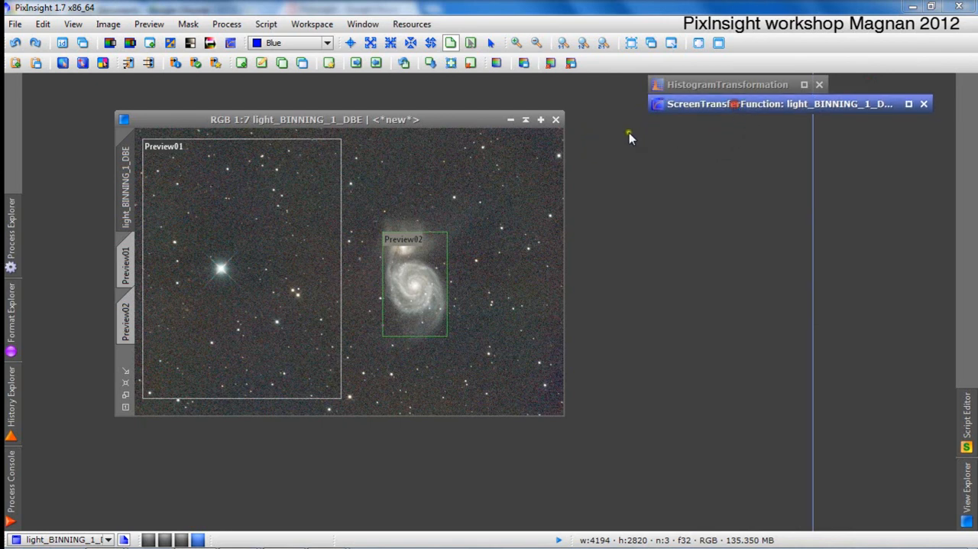
click(482, 120)
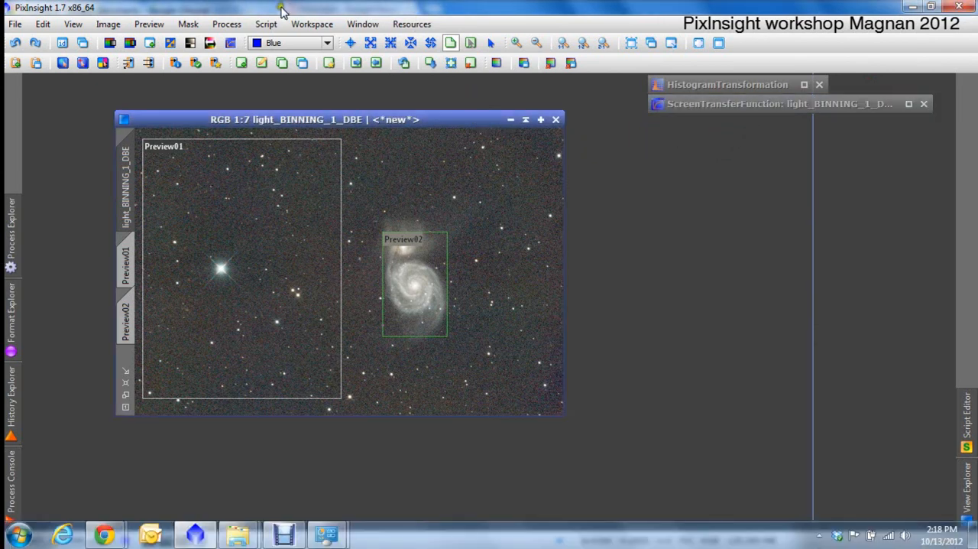
Open the BackgroundNeutralization process and place its window beside the image, below the collapsed process windows.
click(233, 24)
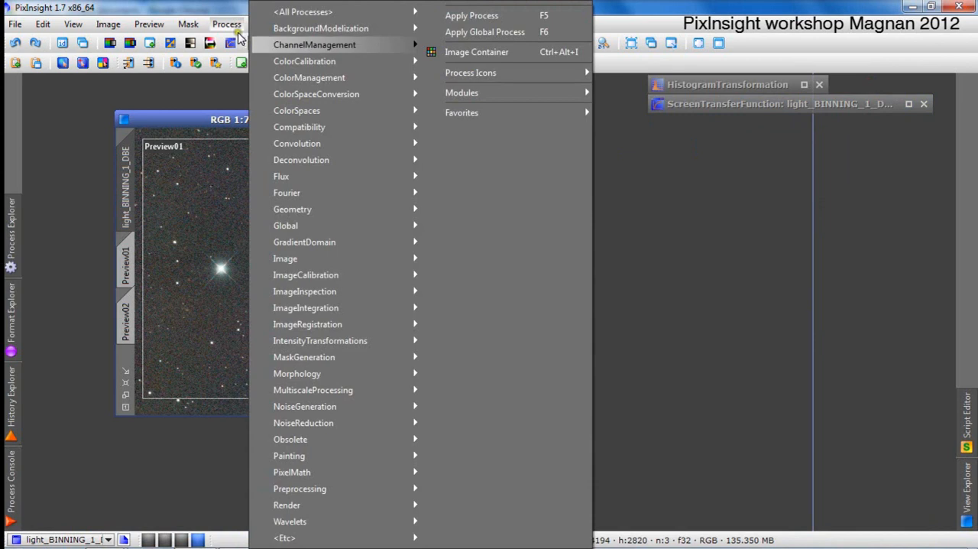
mouse_move(316, 64)
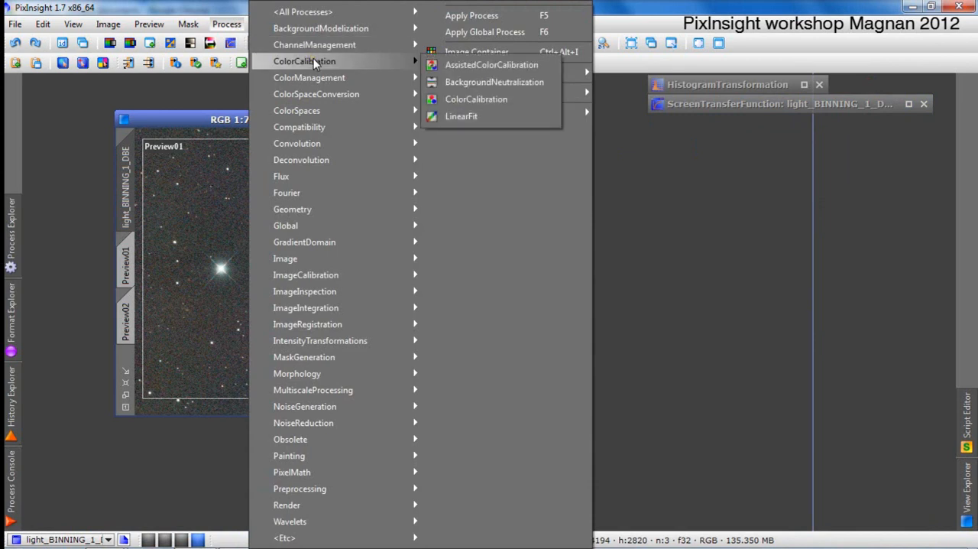
click(526, 81)
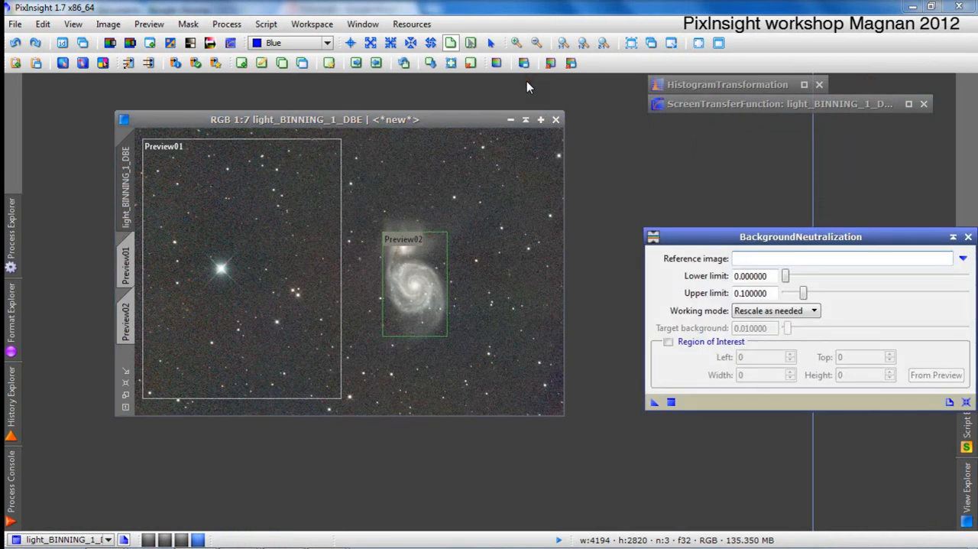
drag(685, 238, 606, 186)
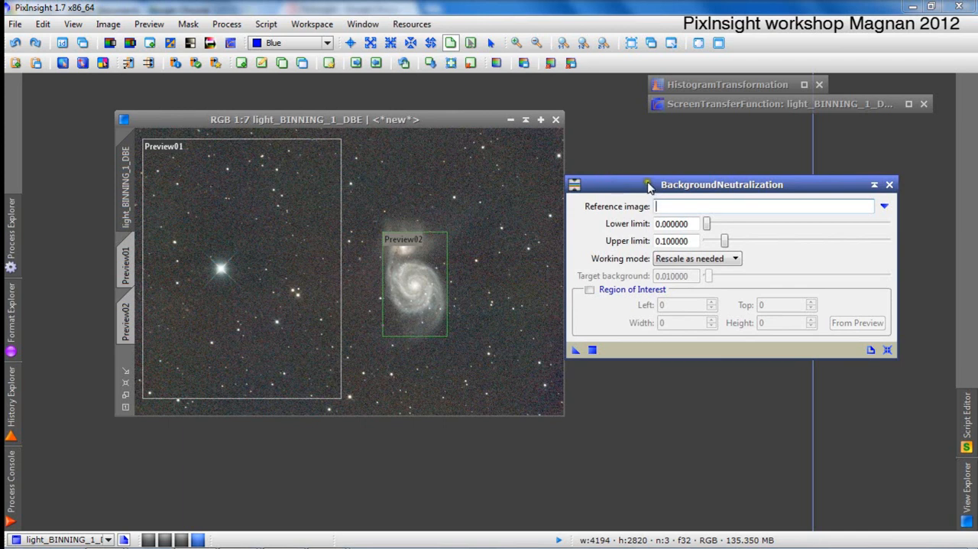
drag(651, 186, 653, 163)
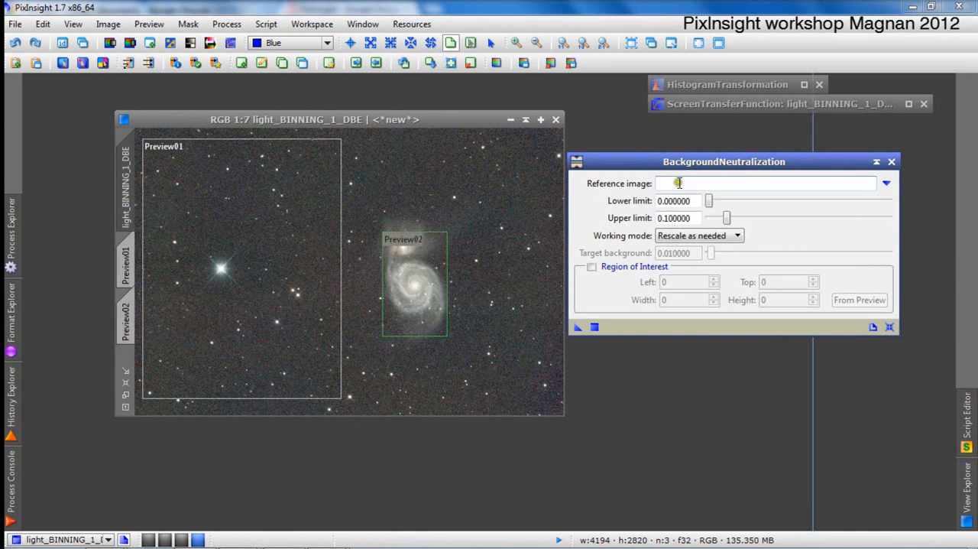
drag(680, 162, 688, 146)
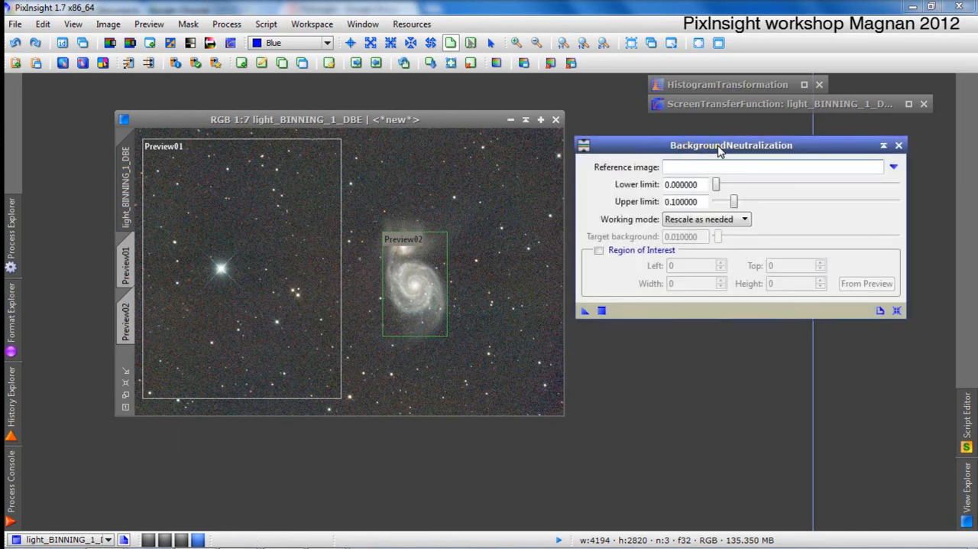
Set the BackgroundNeutralization reference image to light_BINNING_1_DBE->Preview01 and check the explanation of its upper limit.
click(895, 172)
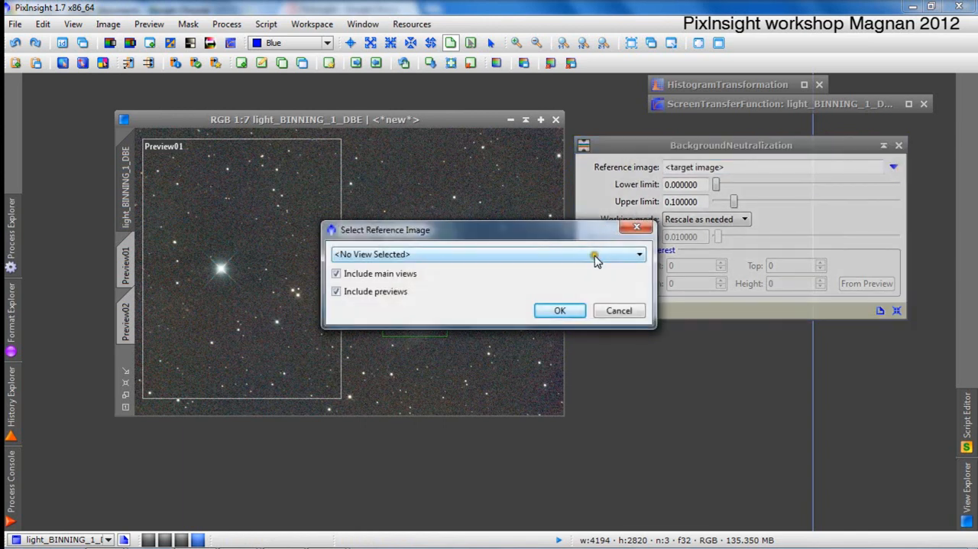
click(594, 256)
click(604, 289)
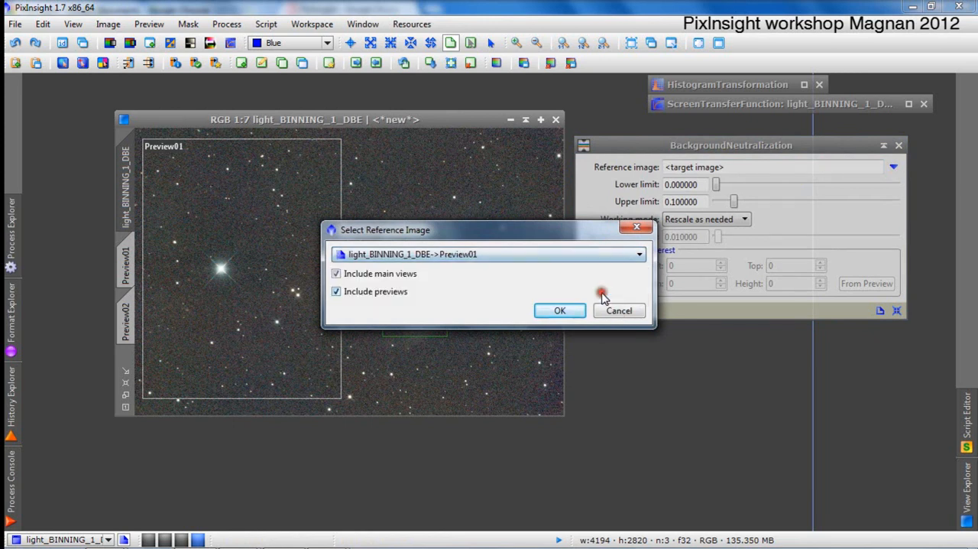
click(575, 311)
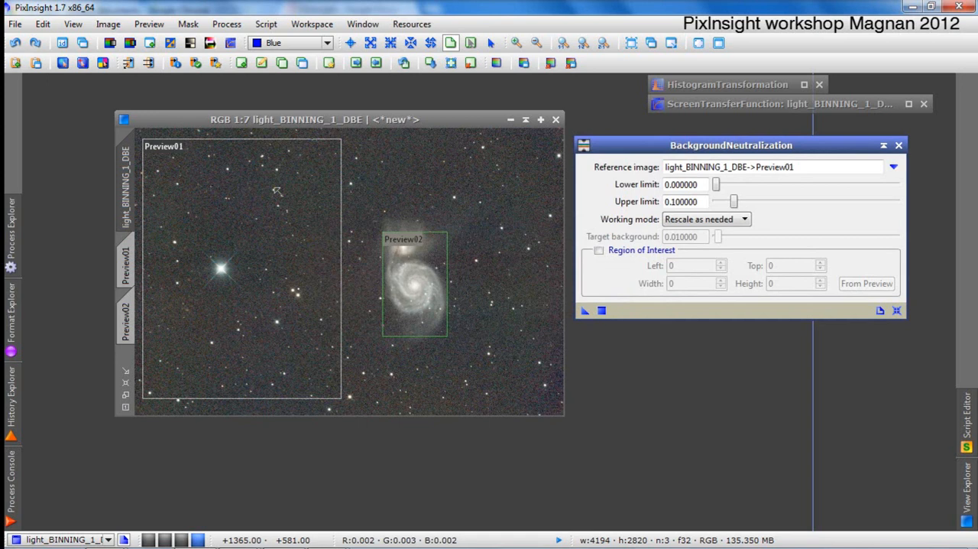
click(245, 120)
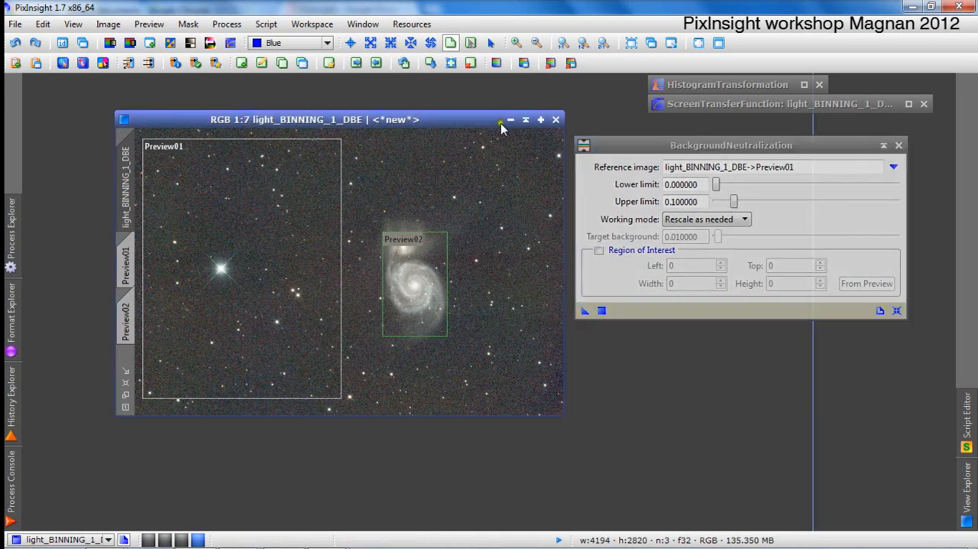
click(635, 146)
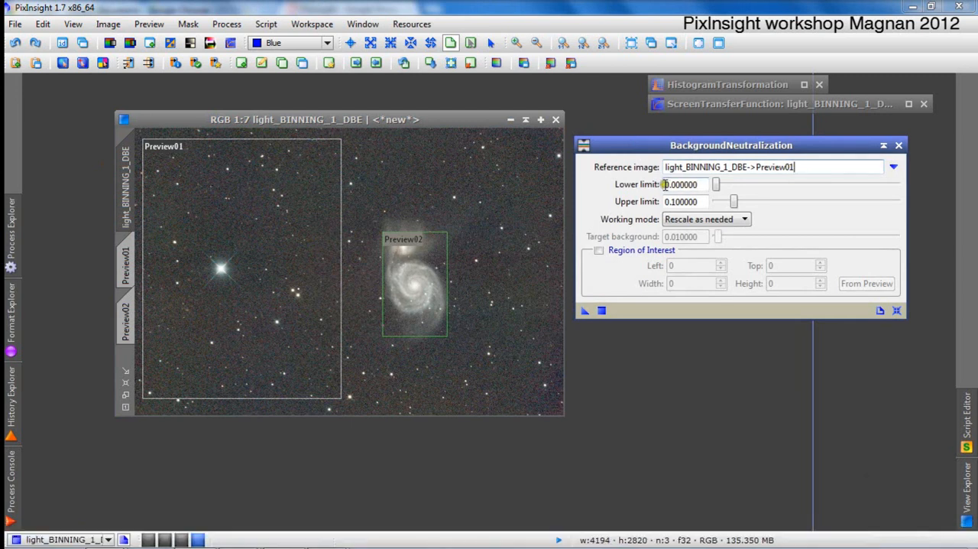
mouse_move(630, 186)
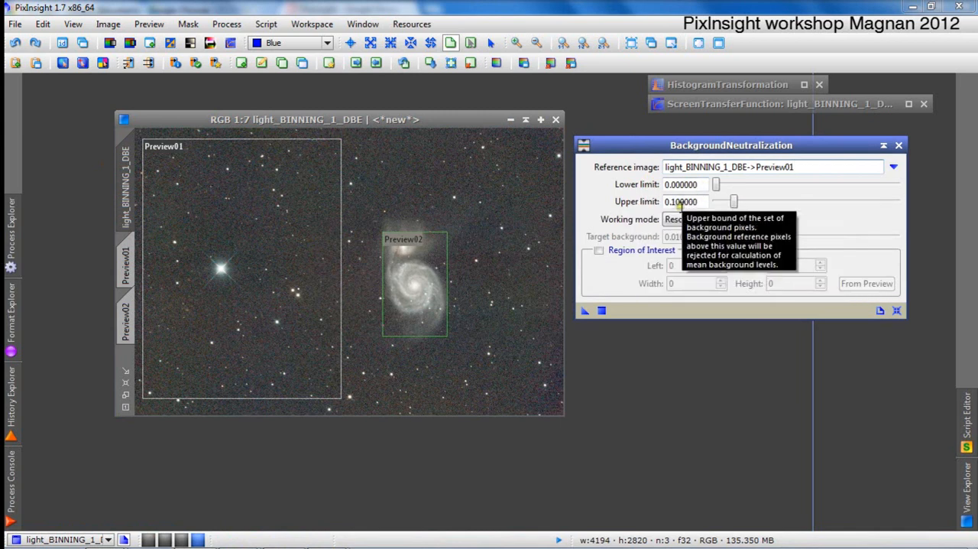
Maximize the image window and, in readout mode, sample the sky background's RGB values at several points around the bright star.
click(540, 119)
scroll(344, 241, up, 1)
scroll(344, 241, up, 3)
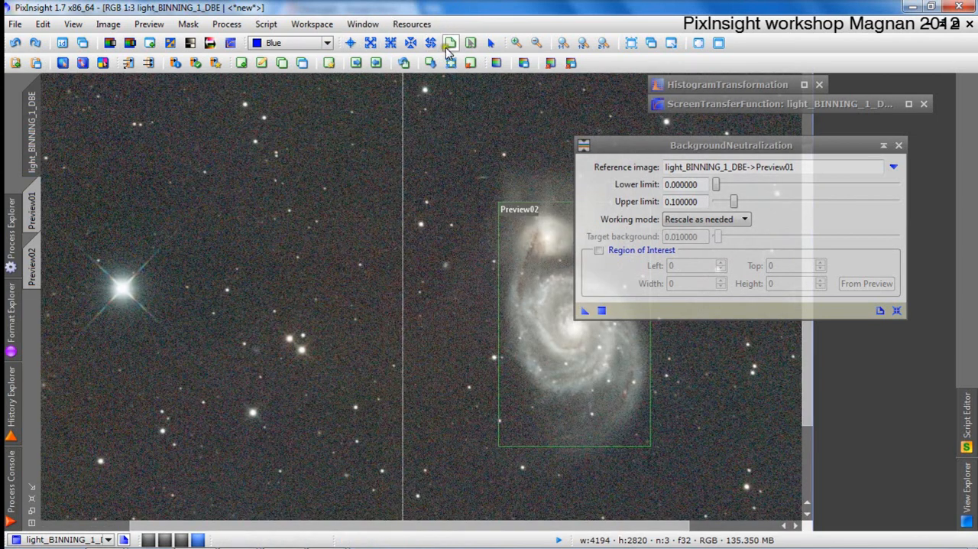
click(348, 43)
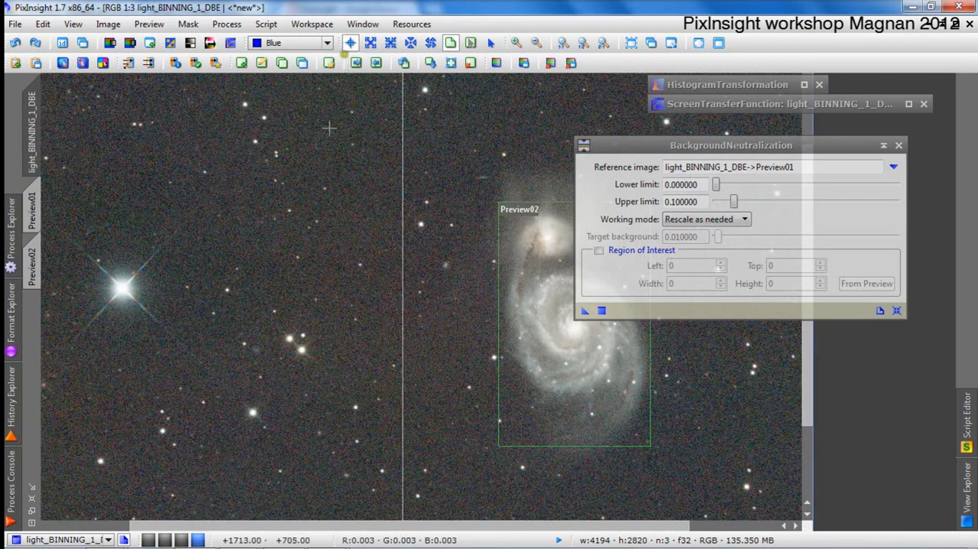
click(318, 177)
drag(318, 177, 211, 155)
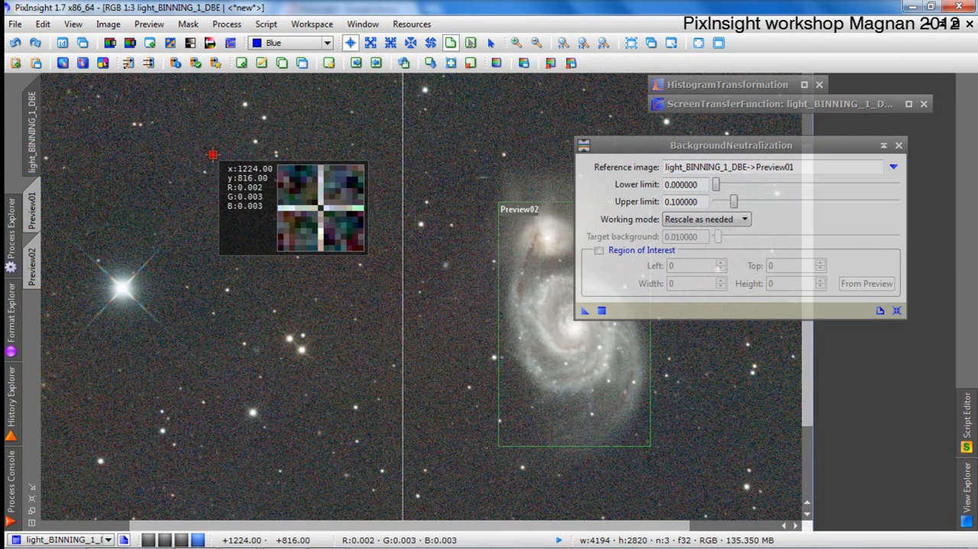
drag(211, 155, 169, 162)
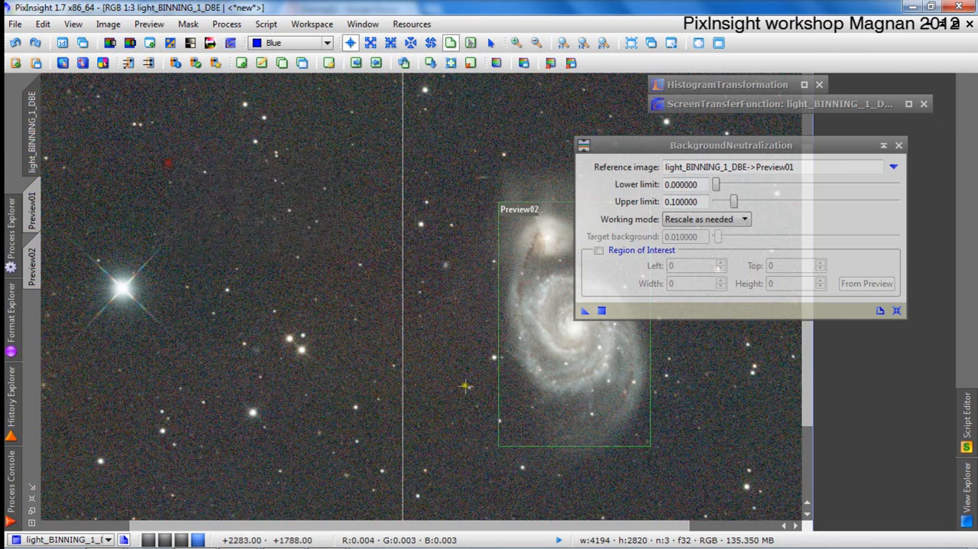
click(178, 204)
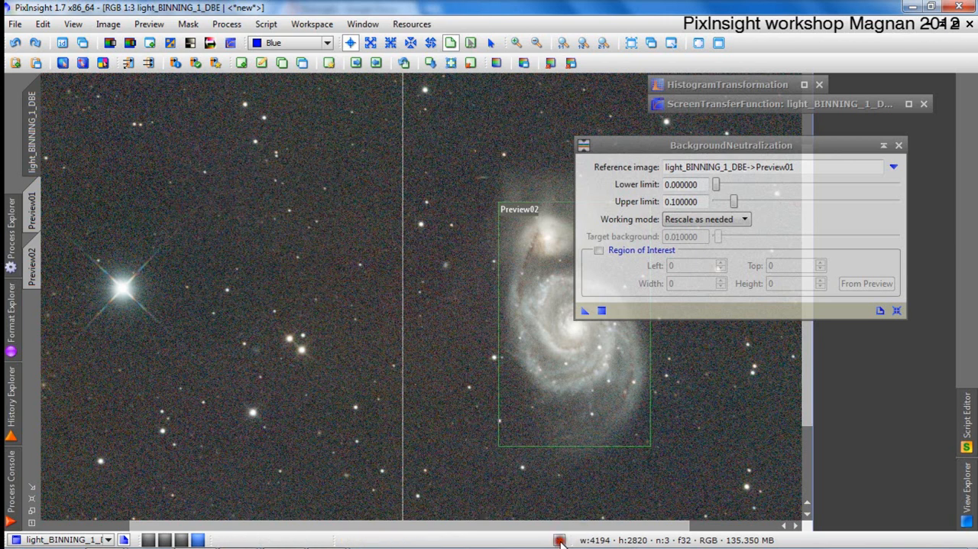
Set the readout's normalized real range to 1e-04 and sample the sky background between the bright star and the galaxy.
click(561, 540)
mouse_move(623, 503)
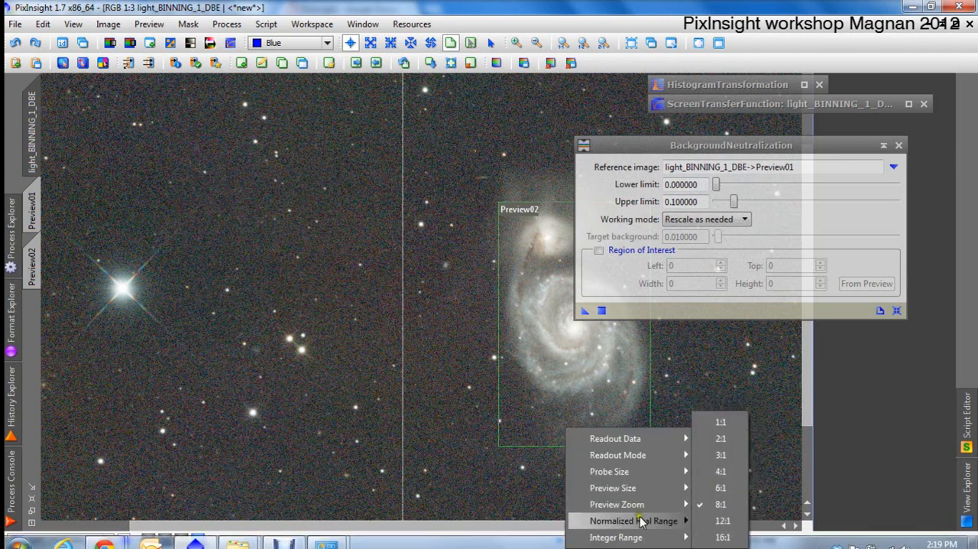
mouse_move(674, 486)
mouse_move(668, 519)
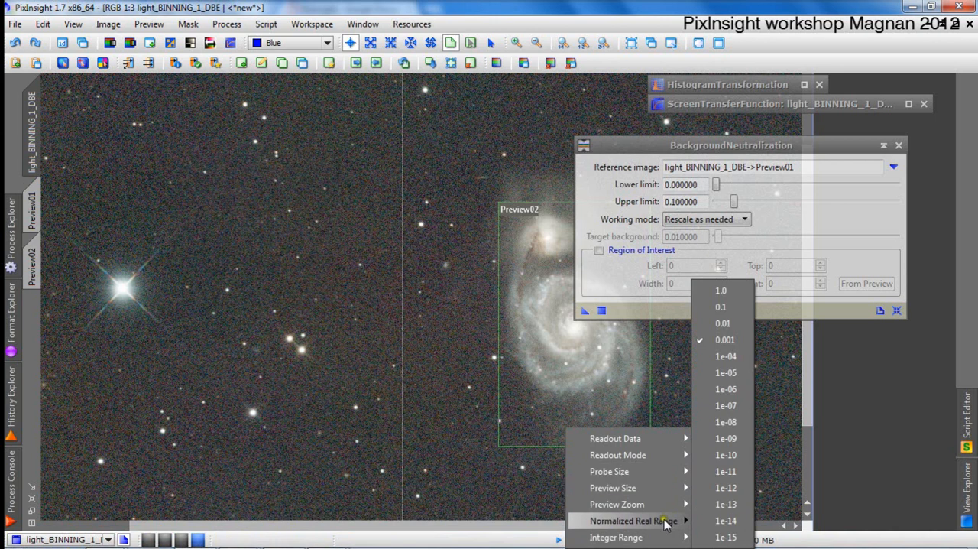
click(723, 361)
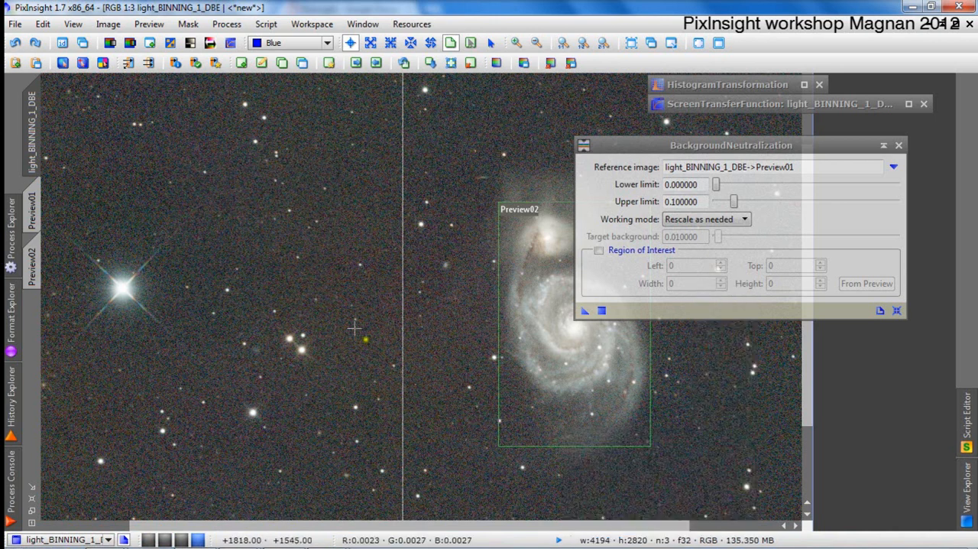
click(216, 226)
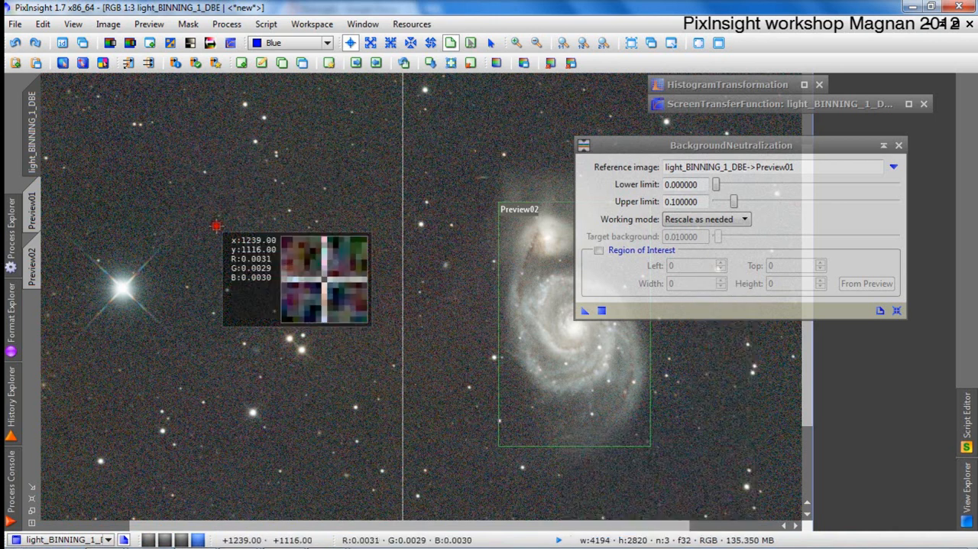
drag(216, 227, 284, 212)
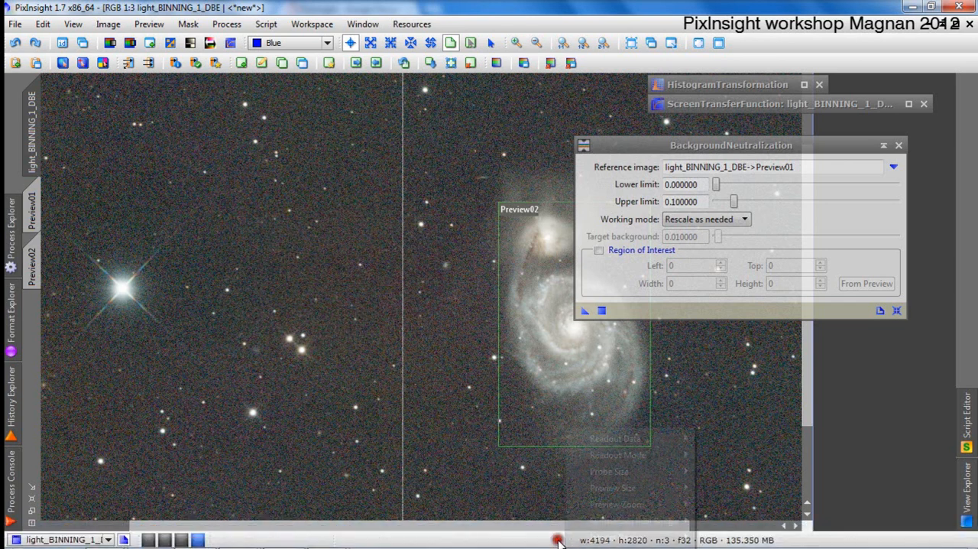
Set the pixel readout mode to Maximum and the probe size to 15 pixels.
click(559, 539)
mouse_move(614, 528)
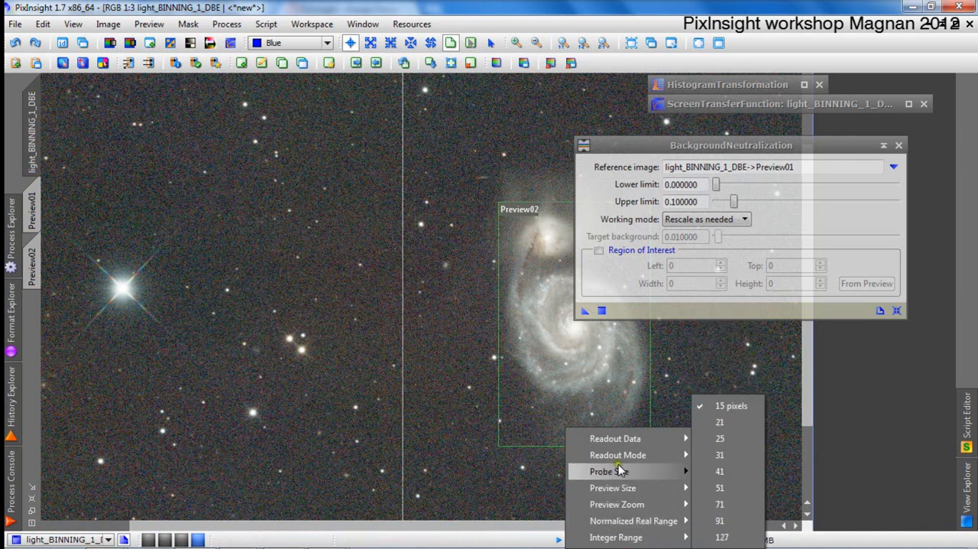
mouse_move(617, 461)
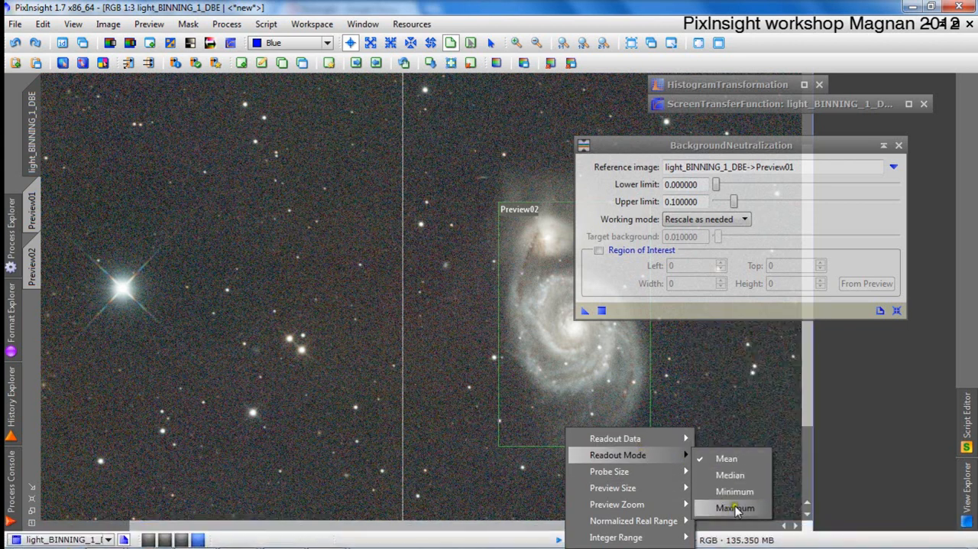
click(738, 509)
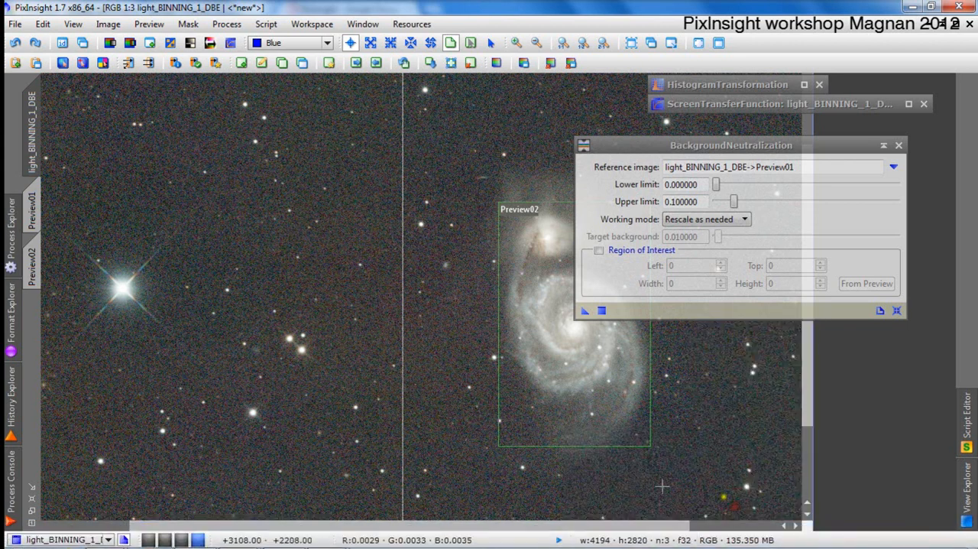
click(561, 539)
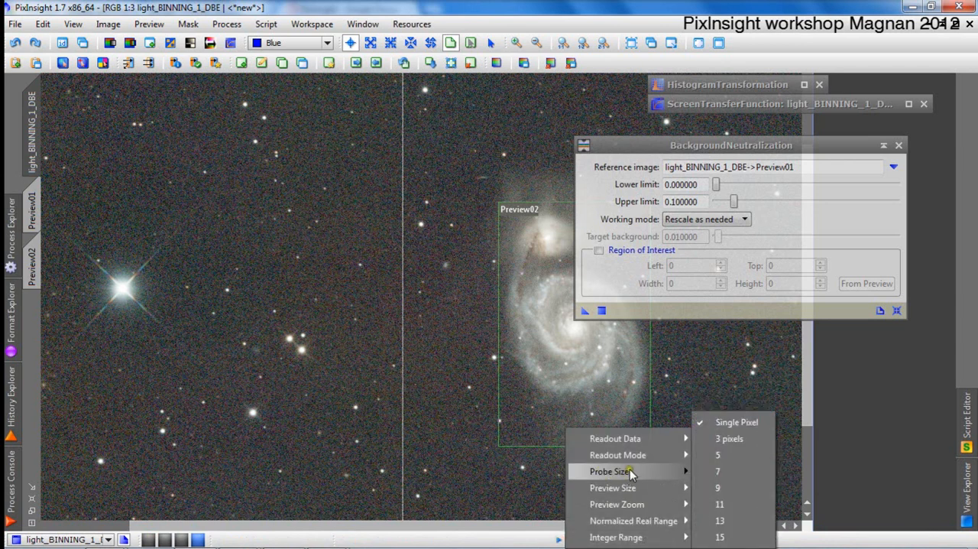
click(738, 536)
Read the maximum RGB background levels at star-free points in the sky just above and beside the bright star.
drag(251, 235, 231, 205)
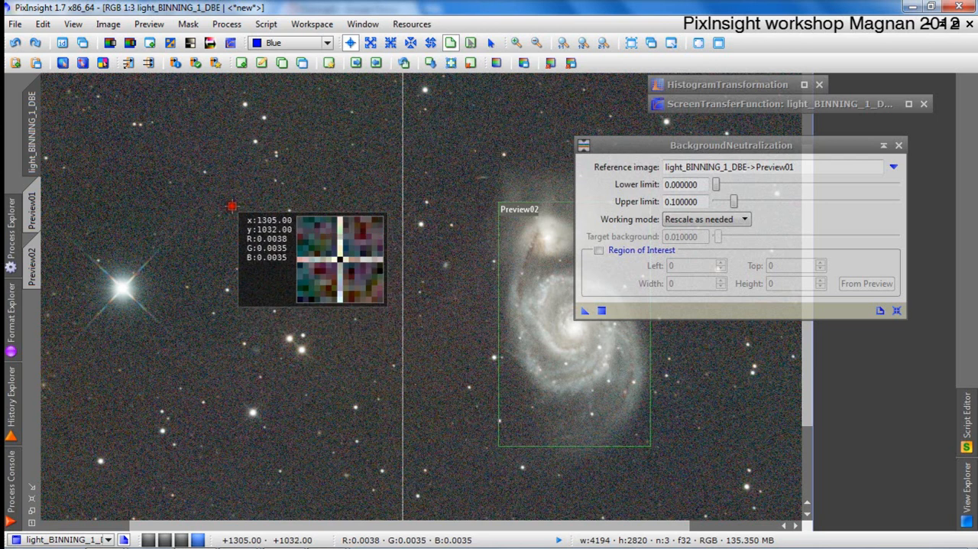
drag(232, 205, 216, 207)
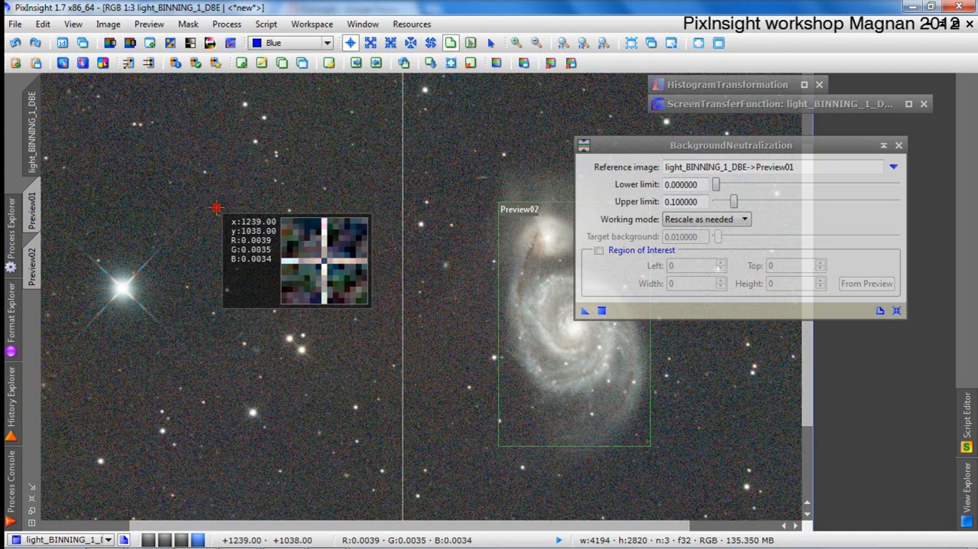
drag(216, 207, 216, 207)
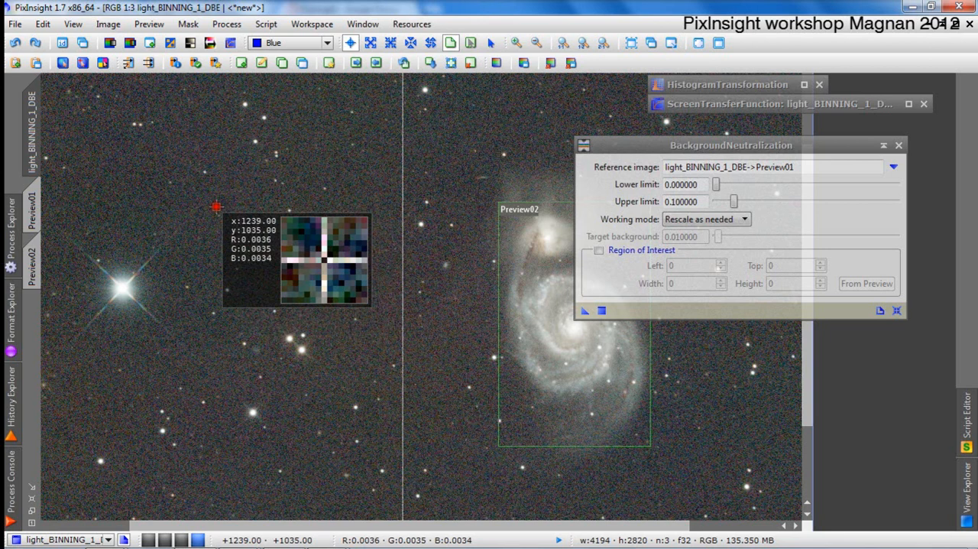
Sample the maximum RGB background levels at several star-free points between the bright star and the galaxy, checking the readout's probe size options.
drag(217, 207, 233, 188)
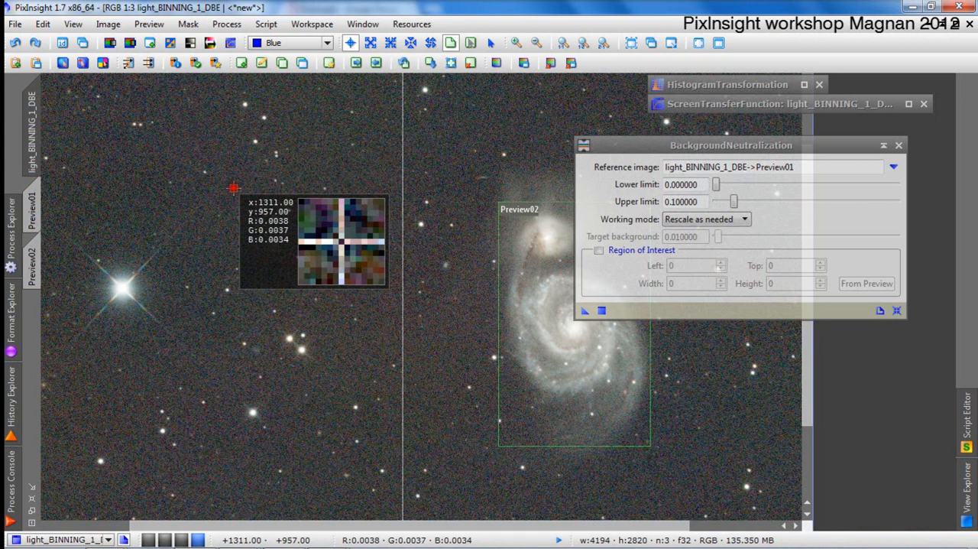
drag(234, 187, 233, 188)
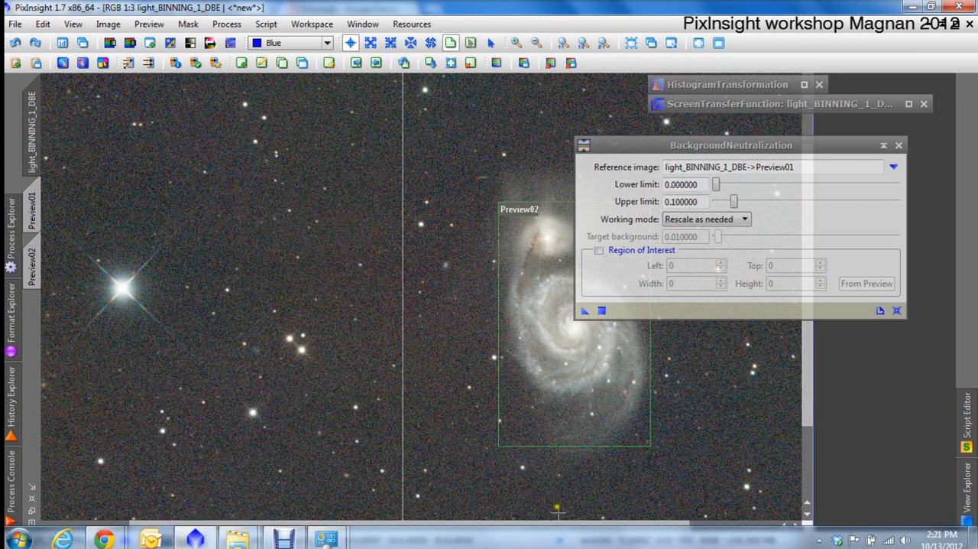
click(559, 540)
mouse_move(602, 471)
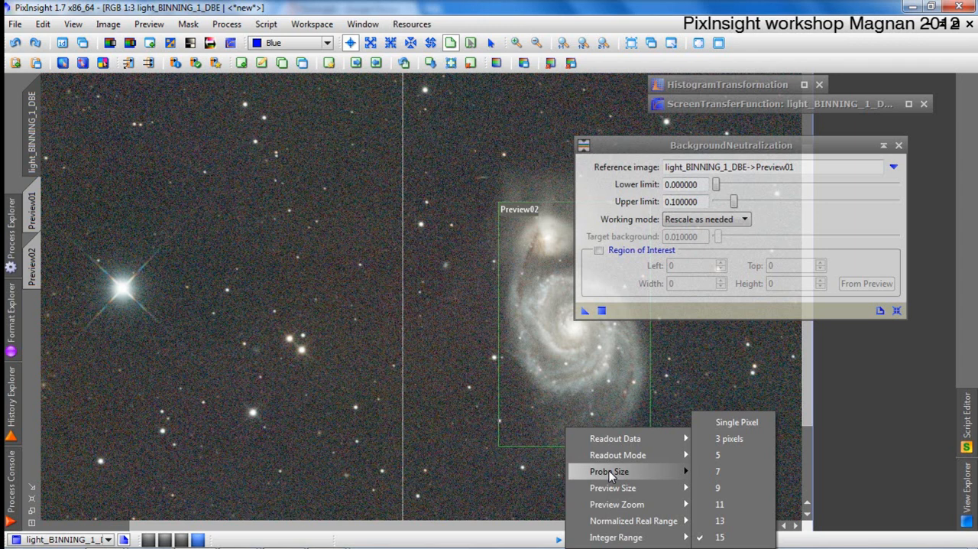
drag(283, 216, 241, 196)
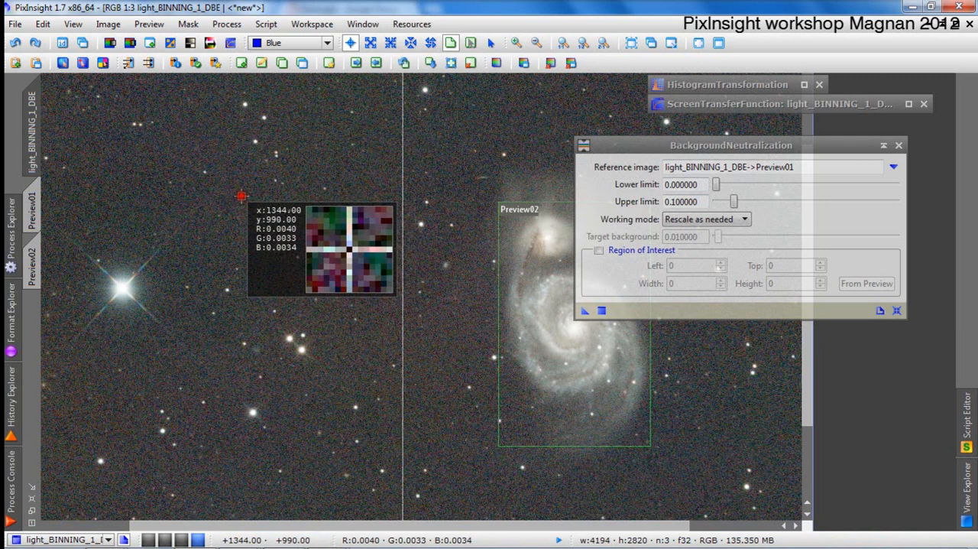
drag(241, 196, 240, 196)
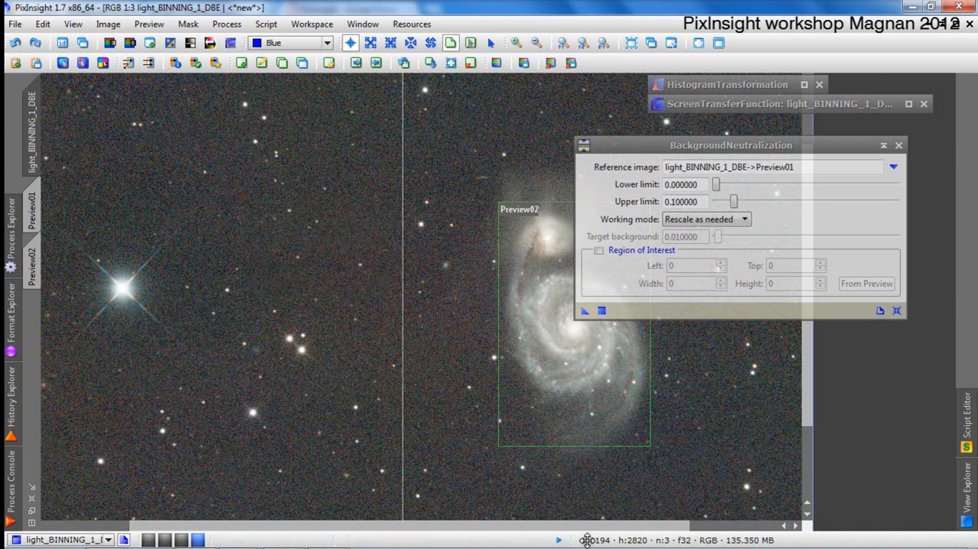
Review the readout's normalized real range, integer range and data options, and sample the sky background above the bright star.
click(560, 540)
mouse_move(650, 521)
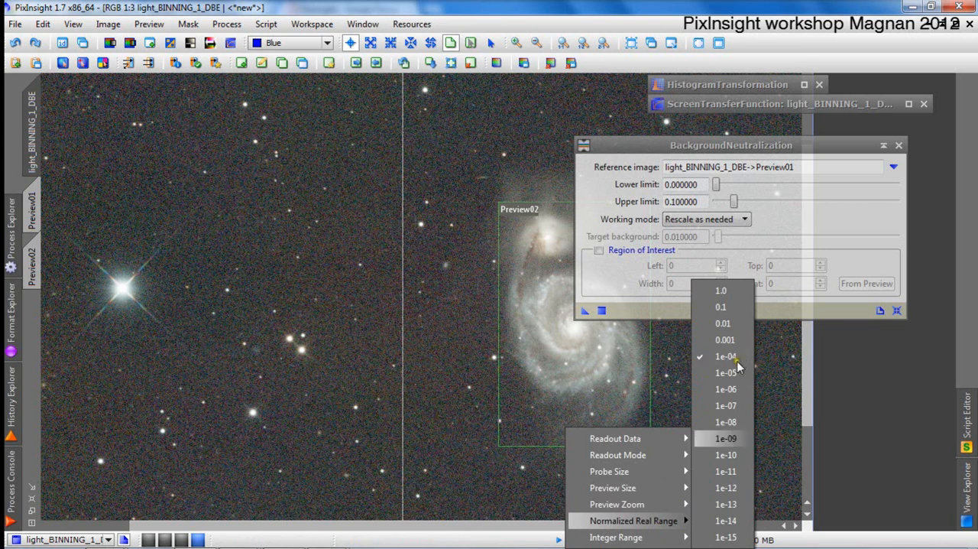
mouse_move(652, 538)
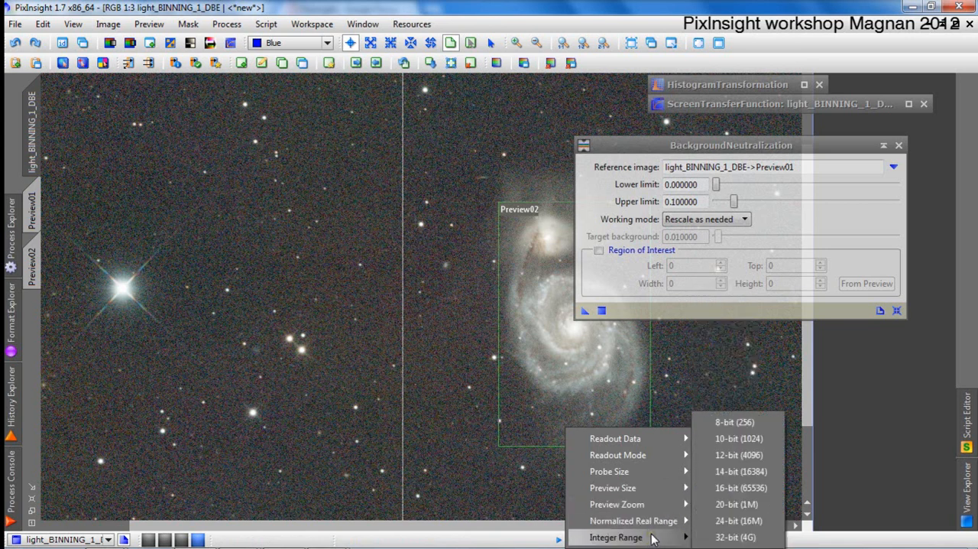
mouse_move(657, 438)
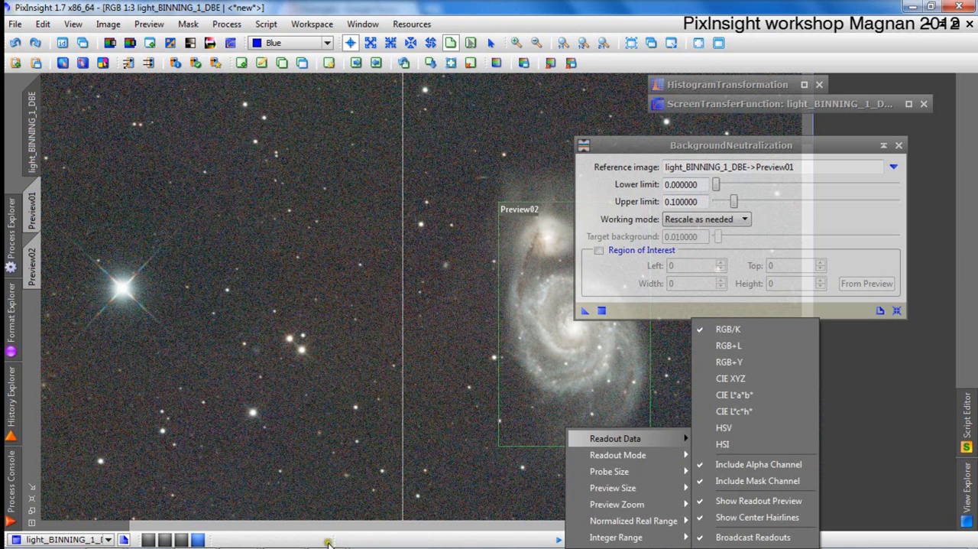
click(370, 392)
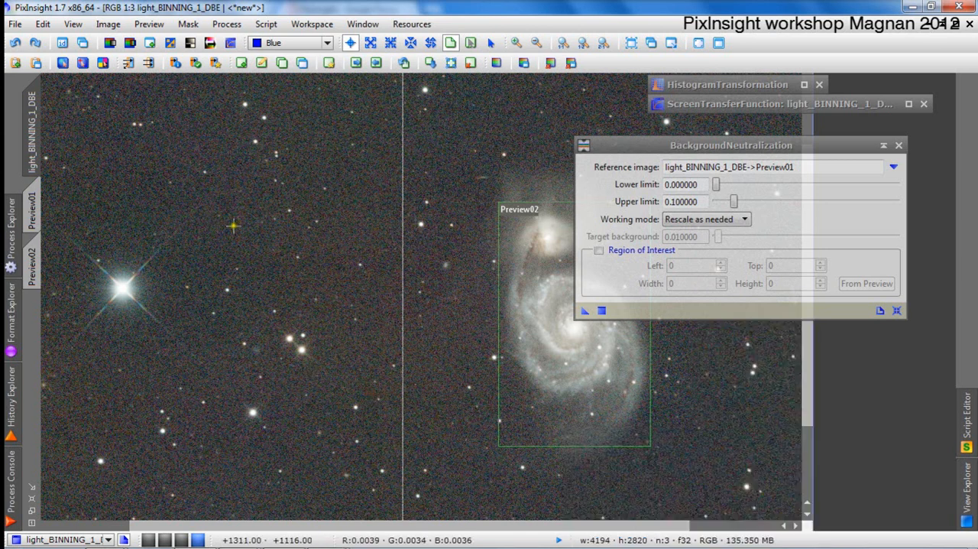
drag(151, 206, 138, 180)
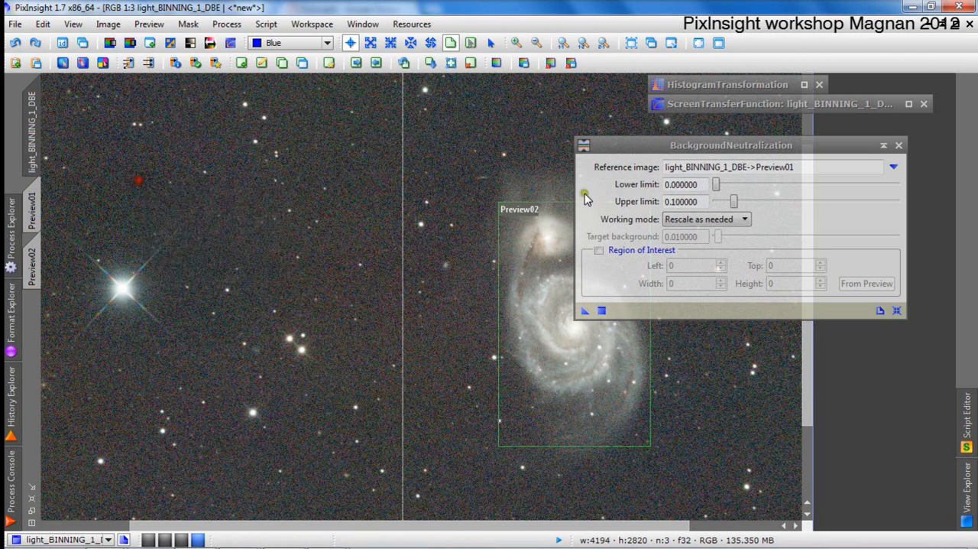
Set BackgroundNeutralization's upper limit to 0.004 and apply the process to the gradient-corrected image.
drag(697, 201, 679, 201)
key(BackSpace)
key(BackSpace)
text(004)
key(Return)
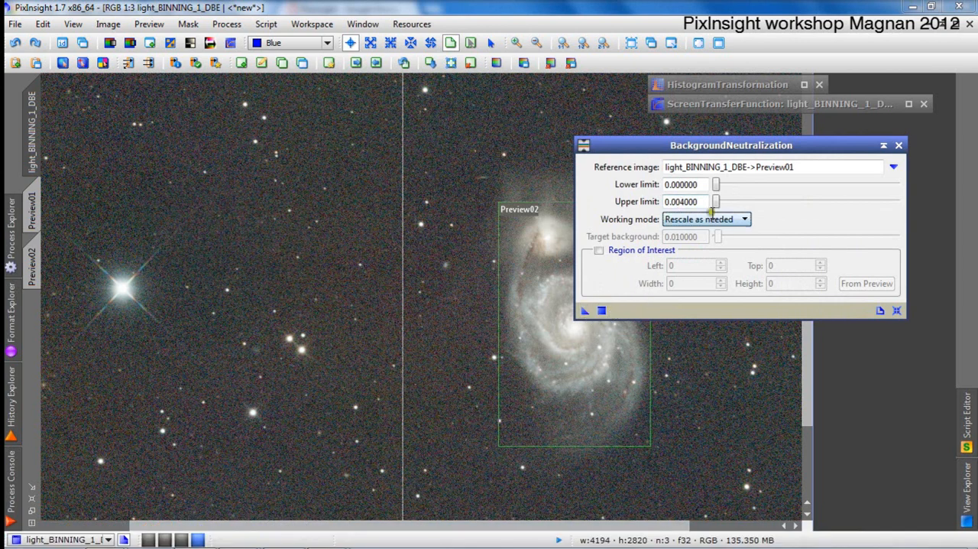
drag(585, 315, 430, 309)
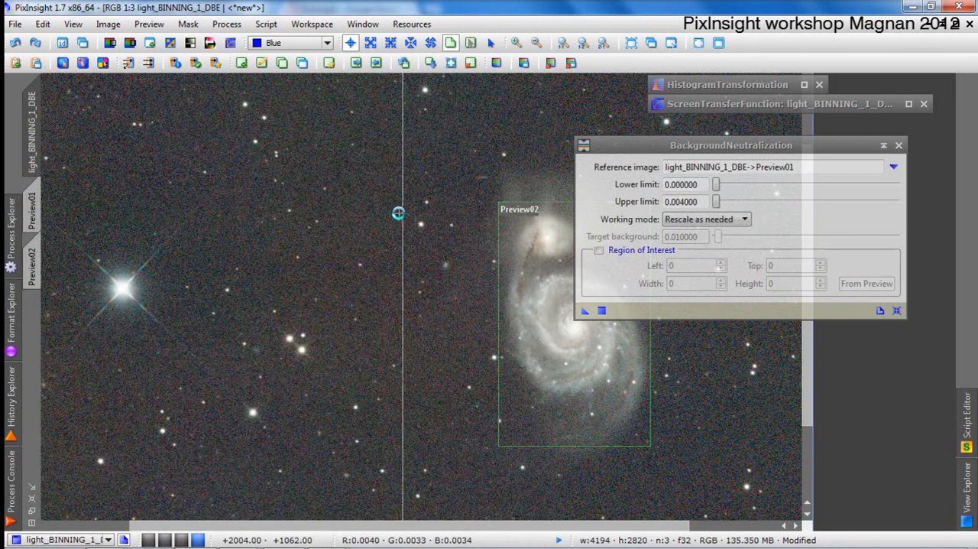
Examine the neutralized image's RGB channel curves in HistogramTransformation and close that process window.
scroll(400, 236, down, 1)
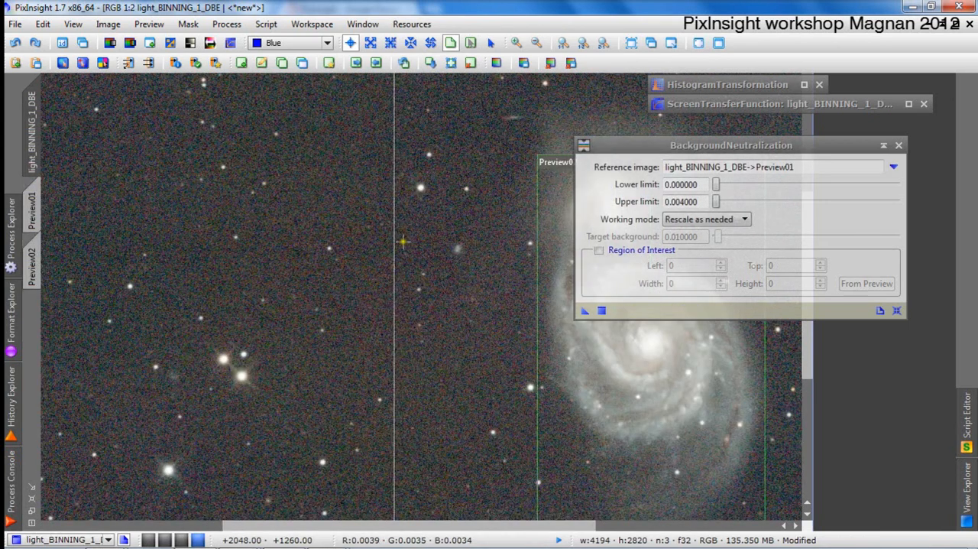
double_click(809, 86)
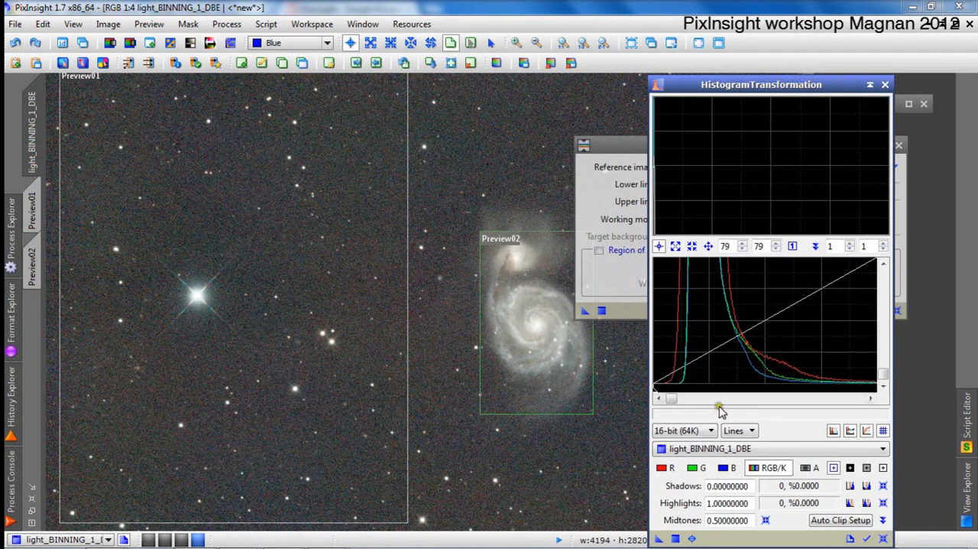
click(751, 451)
click(754, 465)
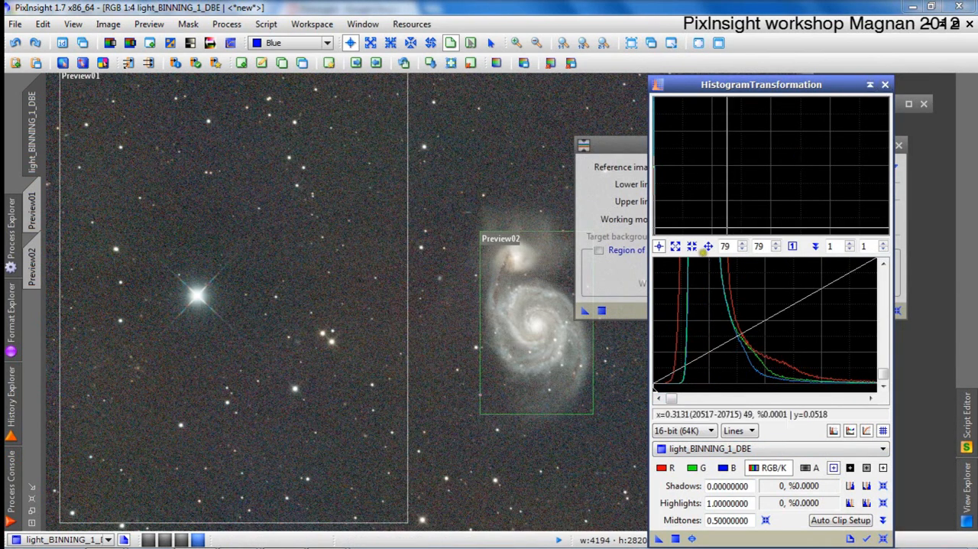
click(885, 86)
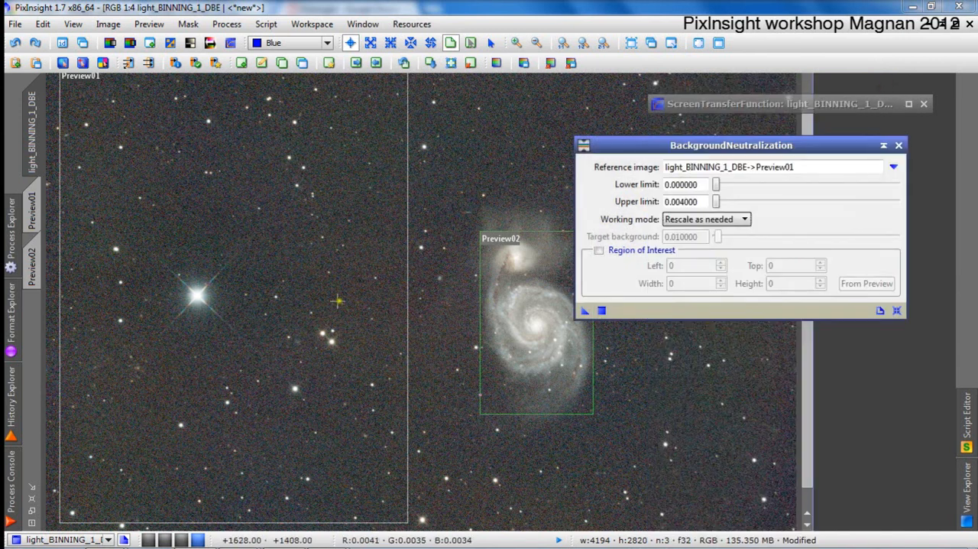
Reset the image's ScreenTransferFunction and recompute an automatic screen stretch with the RGB channels linked.
key(ctrl+plus)
key(ctrl+minus)
key(ctrl+minus)
key(ctrl+minus)
key(ctrl+minus)
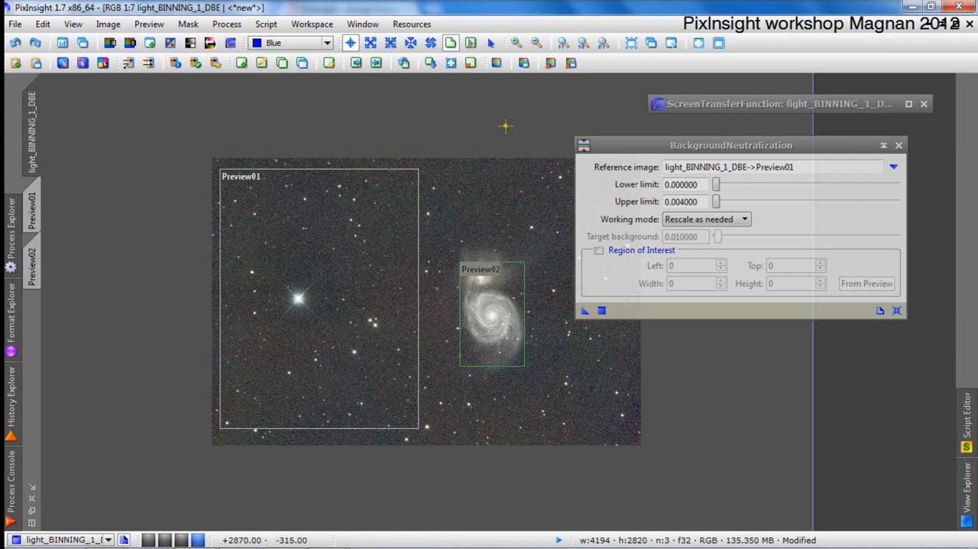
scroll(506, 124, up, 3)
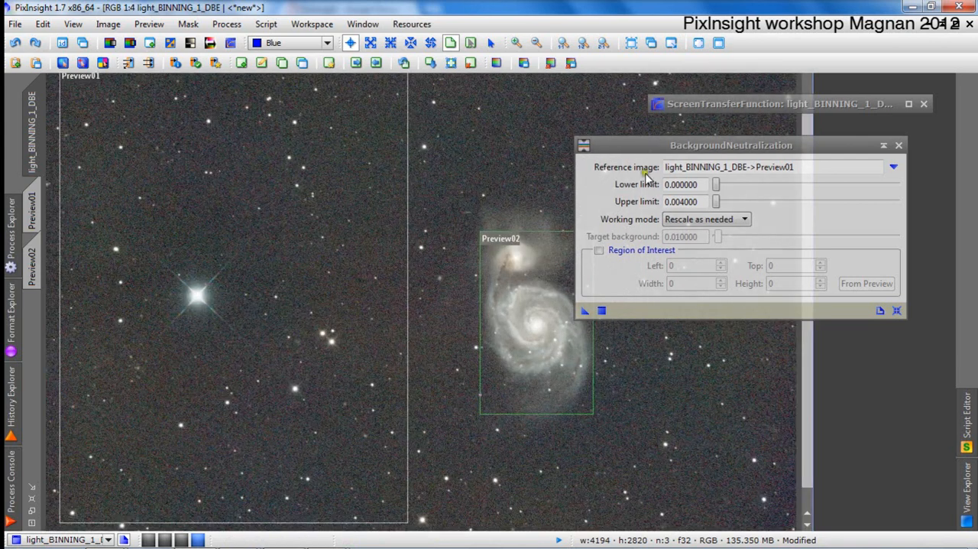
double_click(681, 105)
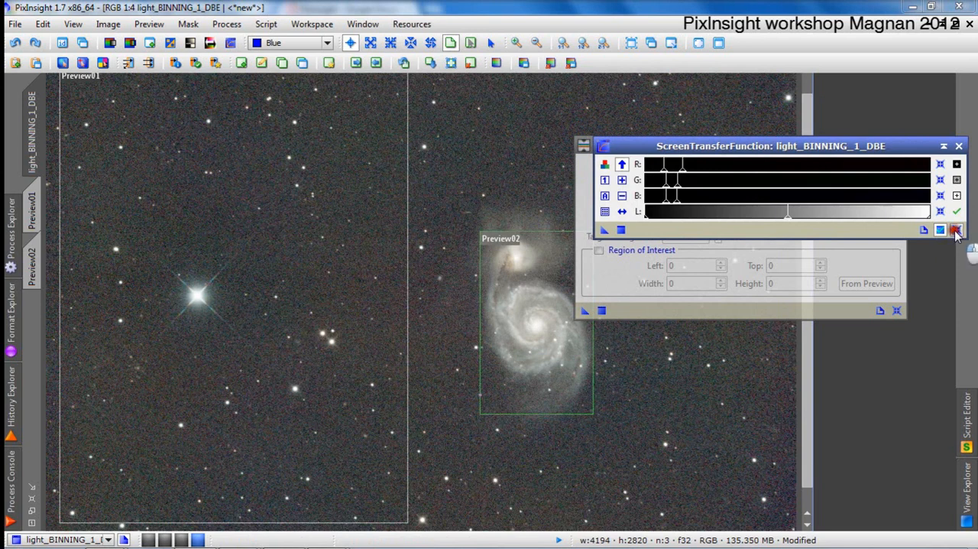
click(957, 229)
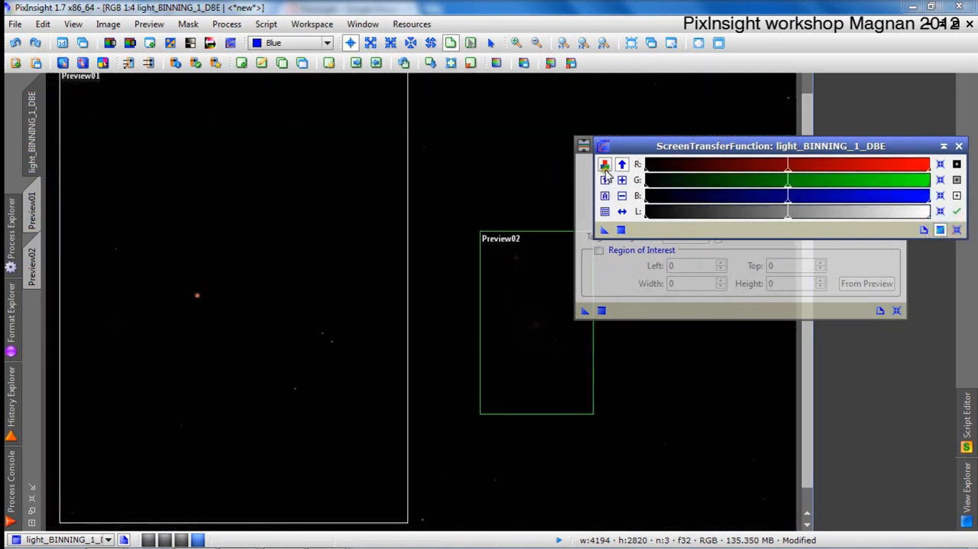
click(605, 196)
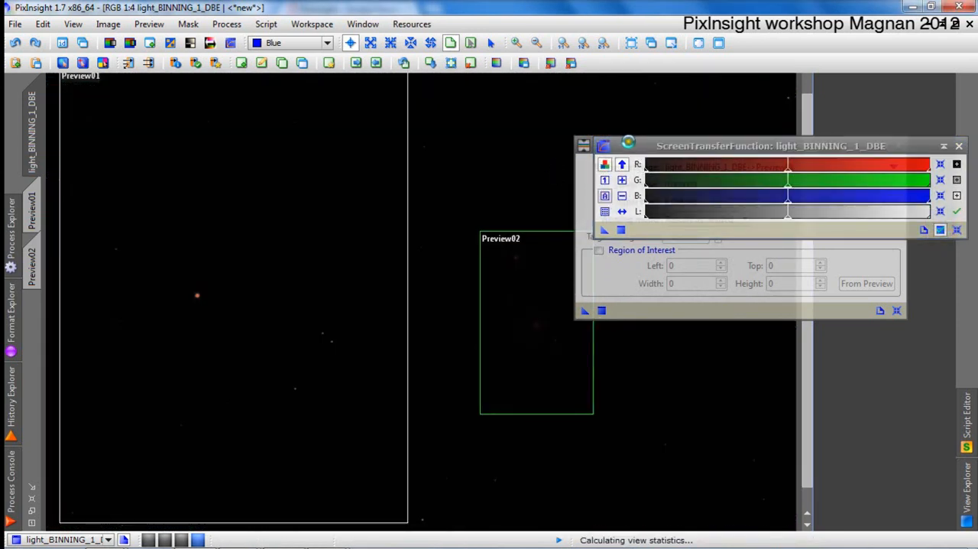
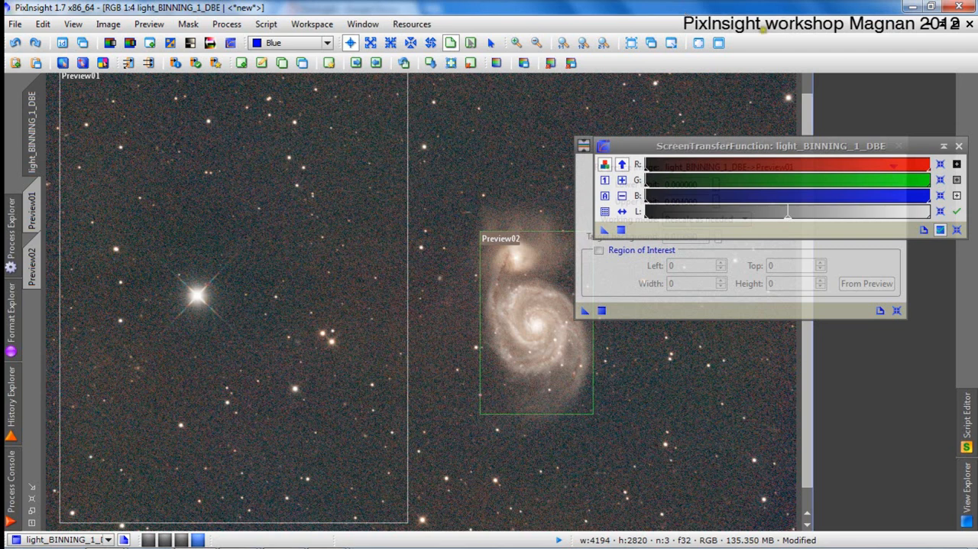
Examine the image's RGB channel peaks in a magnified HistogramTransformation graph and inspect the sky around the stars.
drag(255, 179, 230, 187)
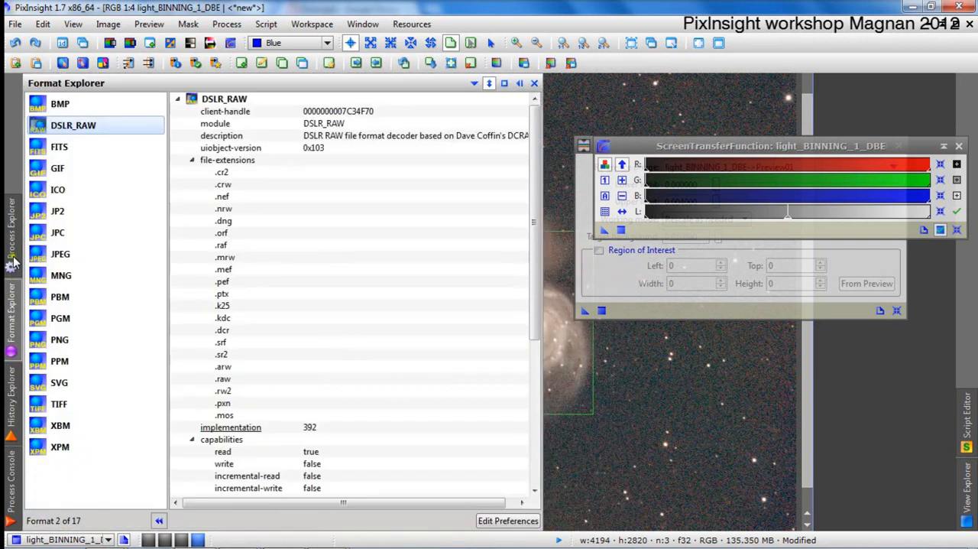
mouse_move(11, 244)
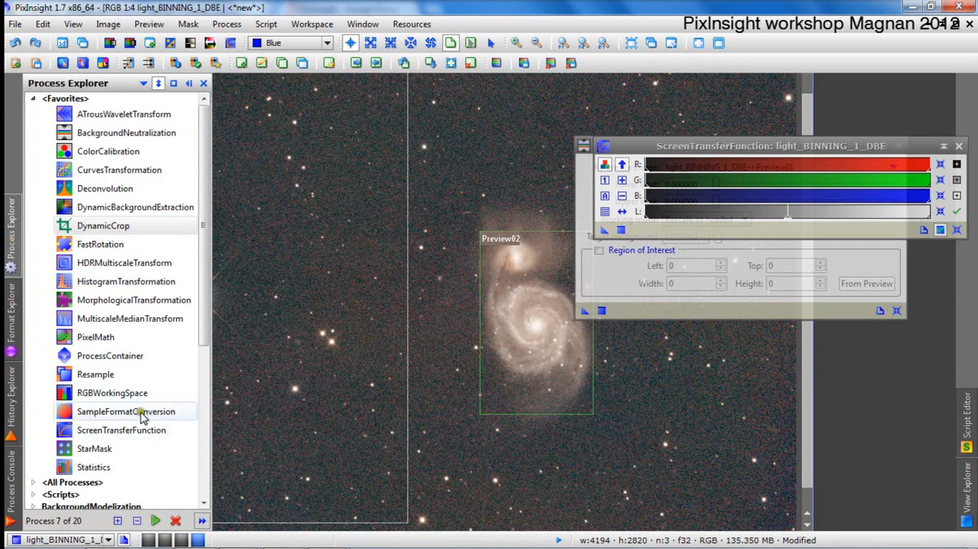
double_click(142, 280)
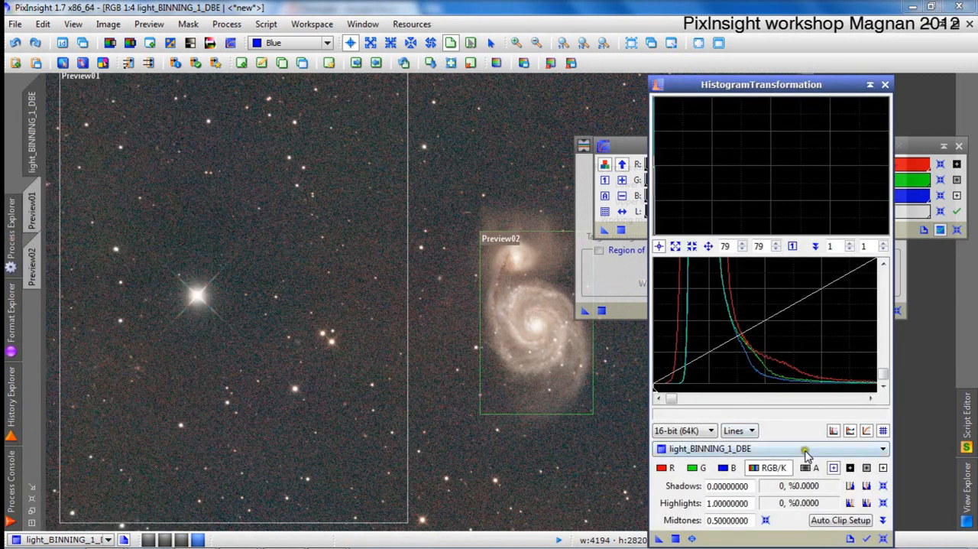
click(793, 245)
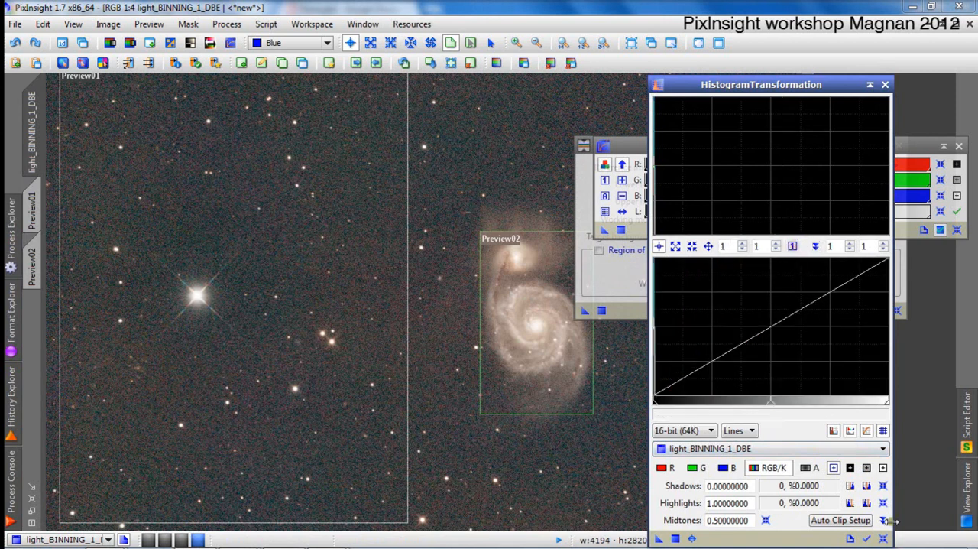
scroll(688, 368, up, 12)
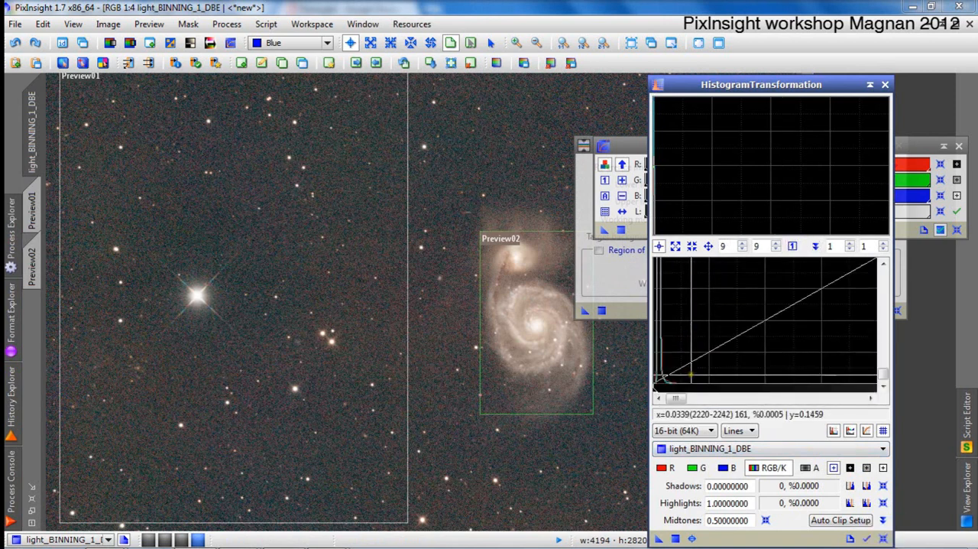
scroll(688, 369, up, 20)
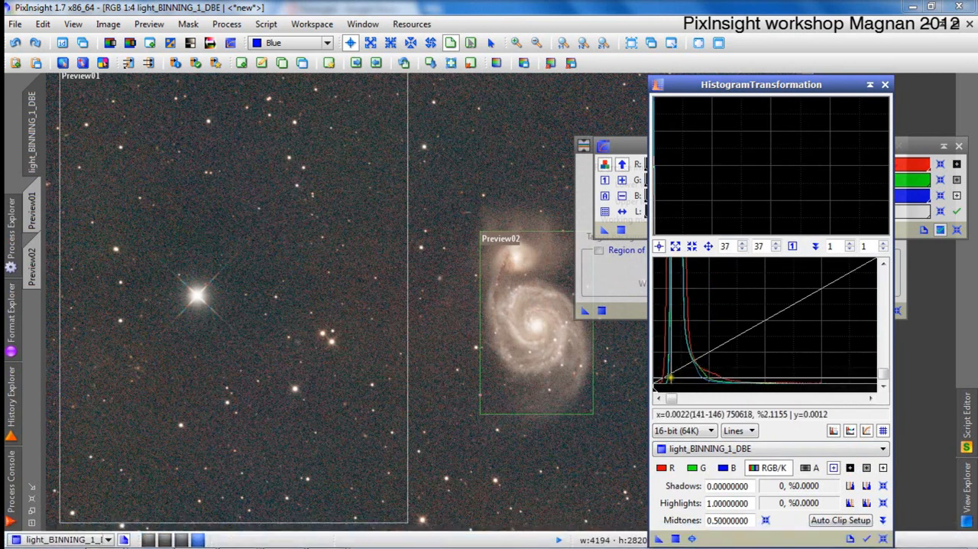
scroll(669, 372, up, 9)
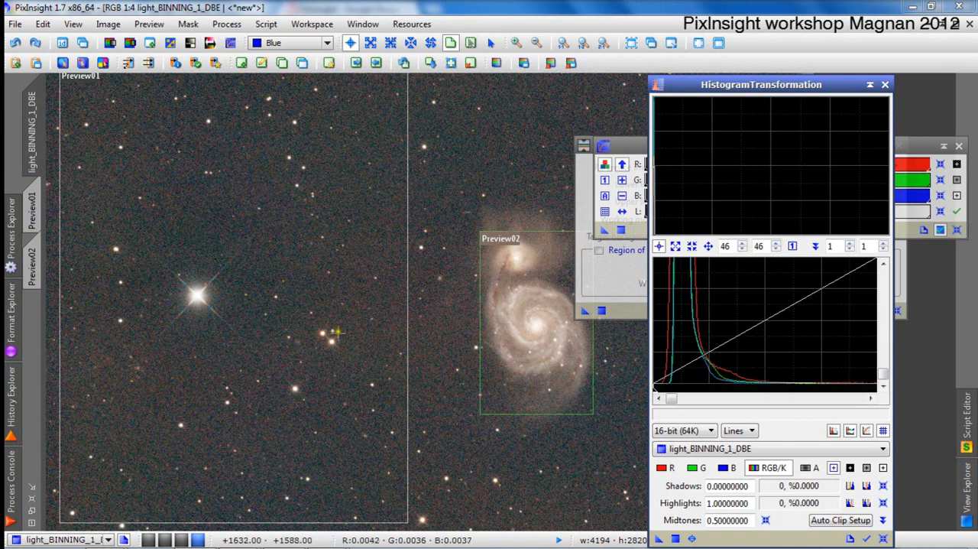
scroll(338, 348, up, 2)
scroll(337, 349, down, 1)
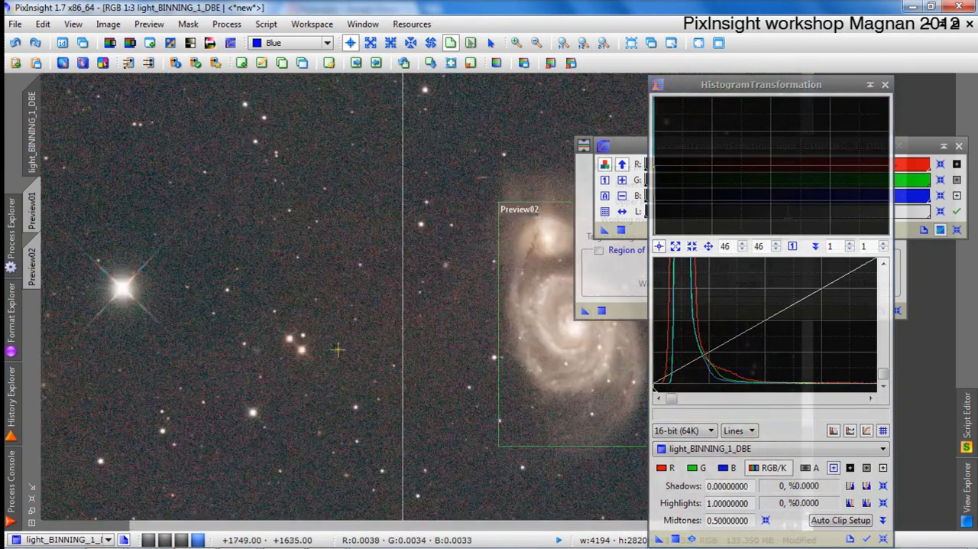
scroll(338, 349, up, 3)
scroll(200, 301, down, 2)
scroll(200, 301, down, 2)
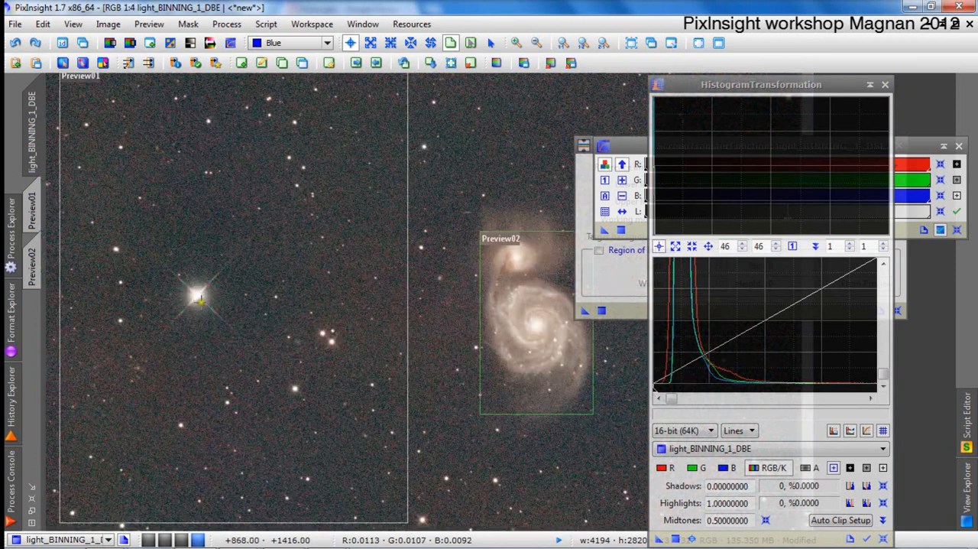
scroll(201, 300, down, 1)
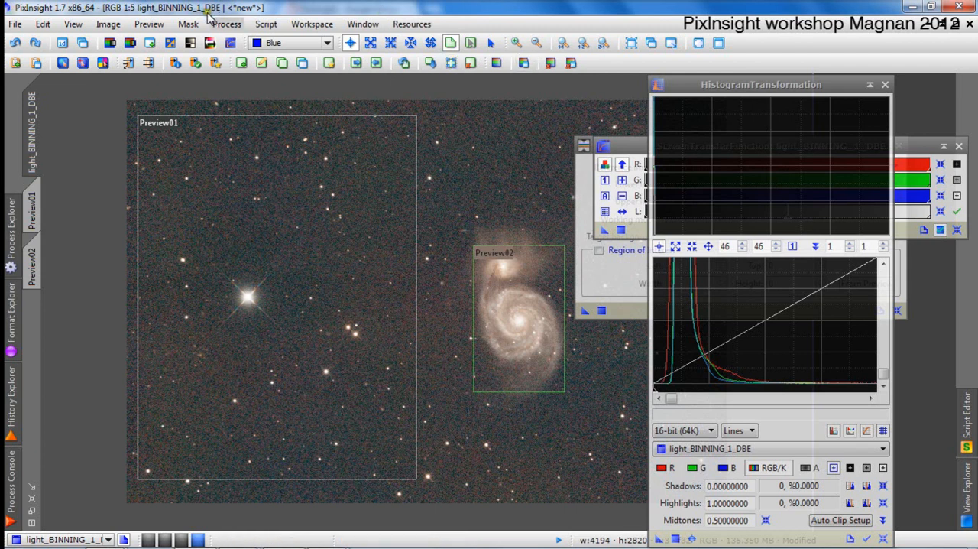
Start the ColorCalibration process and set its white reference image to the galaxy preview, light_BINNING_1_DBE->Preview02.
click(229, 25)
mouse_move(325, 64)
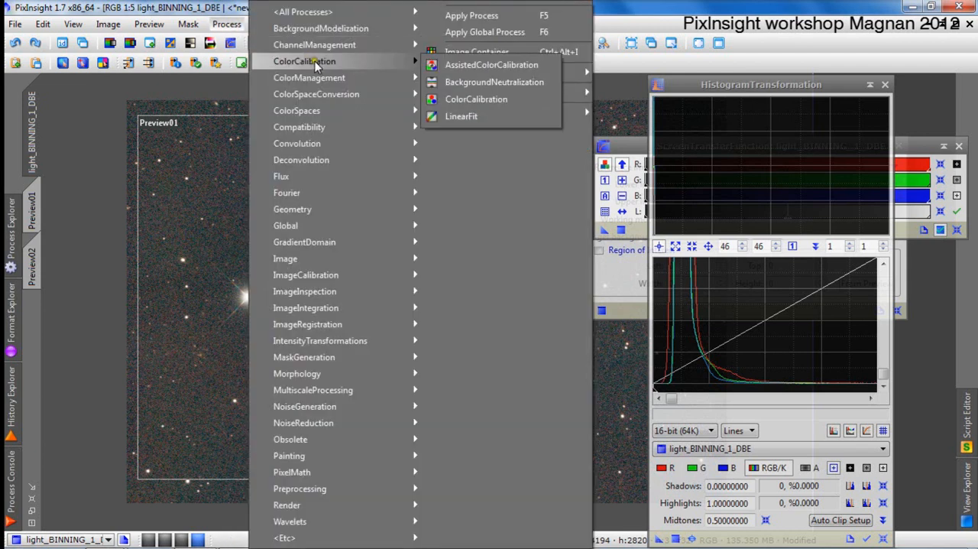
click(480, 103)
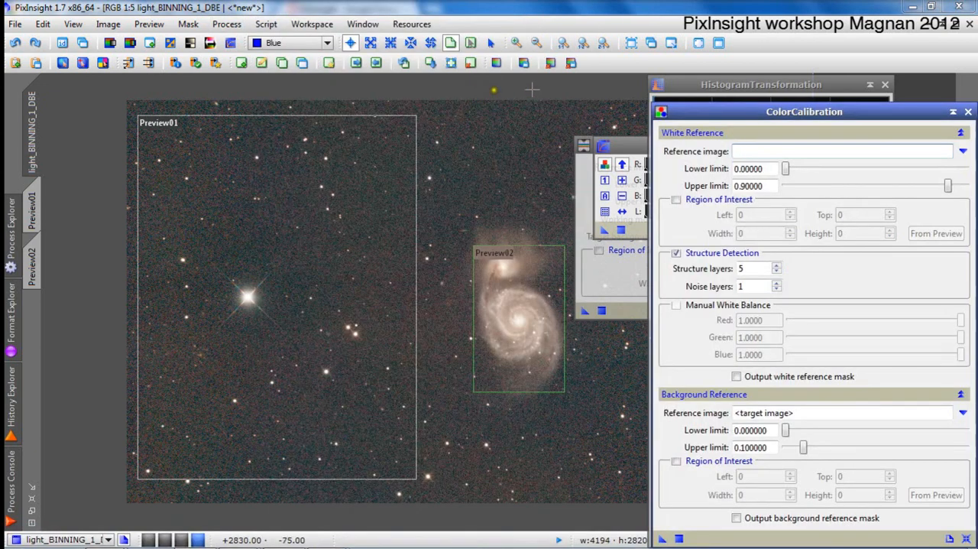
drag(746, 87, 690, 92)
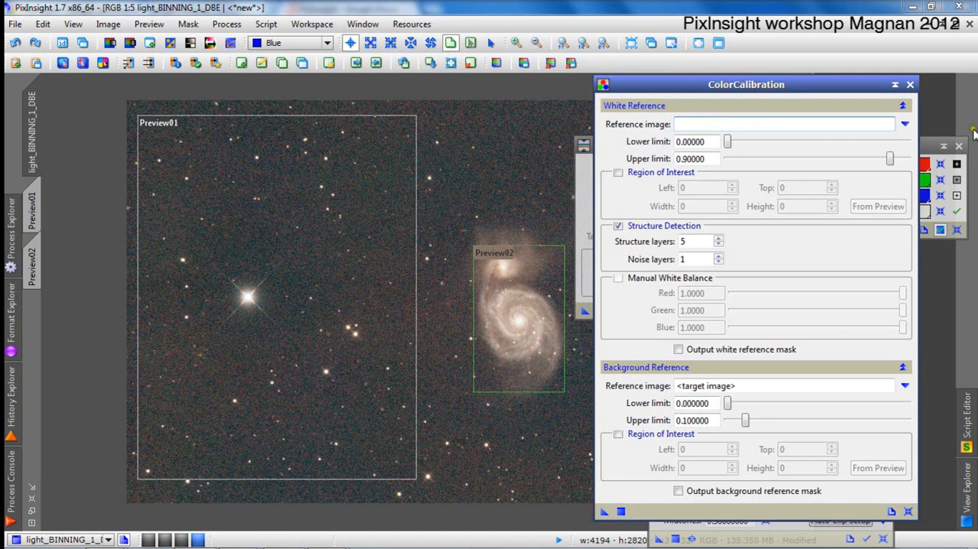
click(906, 125)
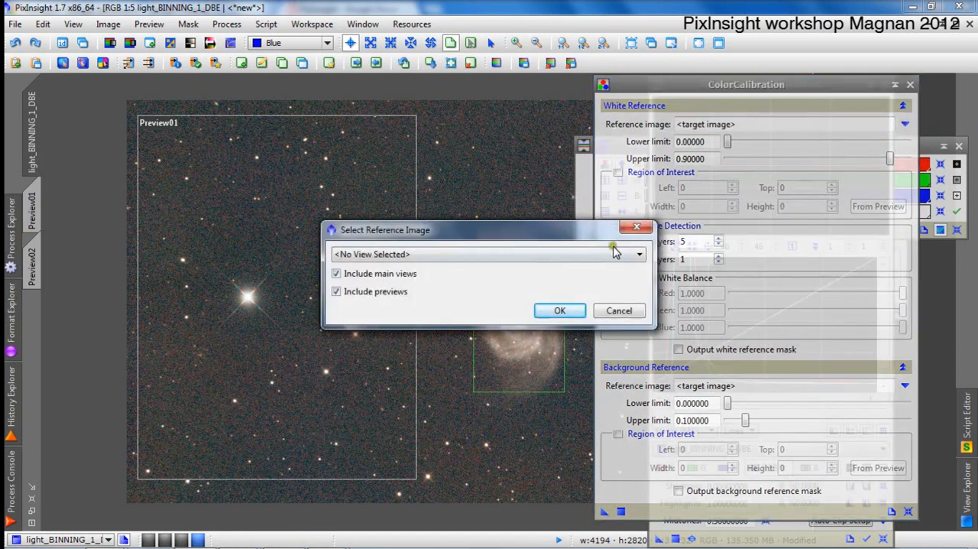
click(617, 254)
click(604, 301)
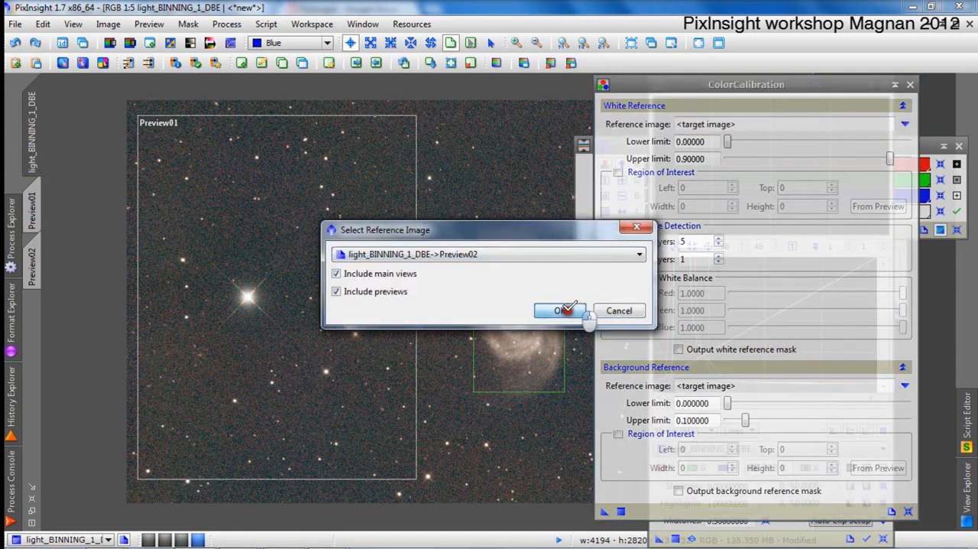
click(564, 308)
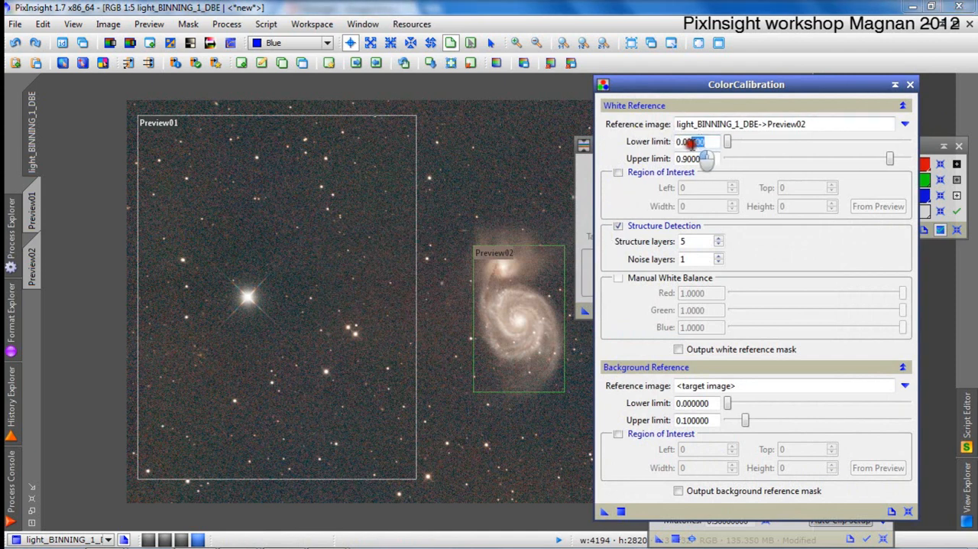
Probe the pixel values around the galaxy and set the white reference's lower limit to 0.004.
scroll(527, 352, down, 2)
scroll(528, 352, up, 4)
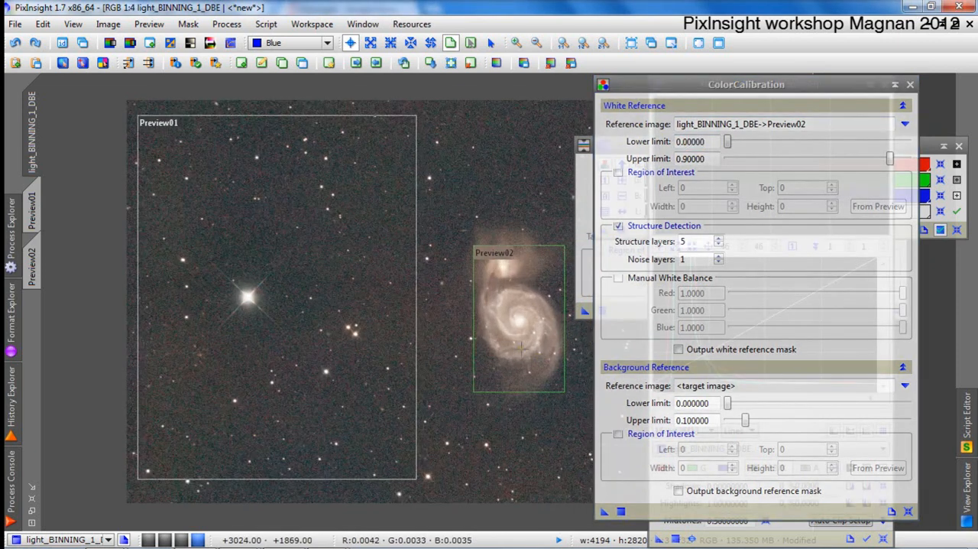
scroll(468, 369, up, 3)
scroll(428, 356, down, 2)
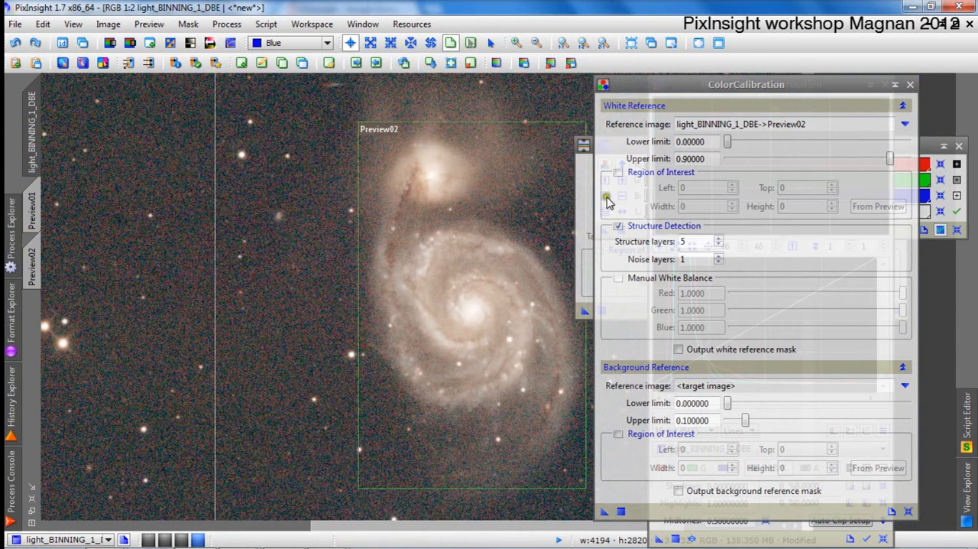
click(562, 216)
click(696, 142)
text(0.004)
key(Tab)
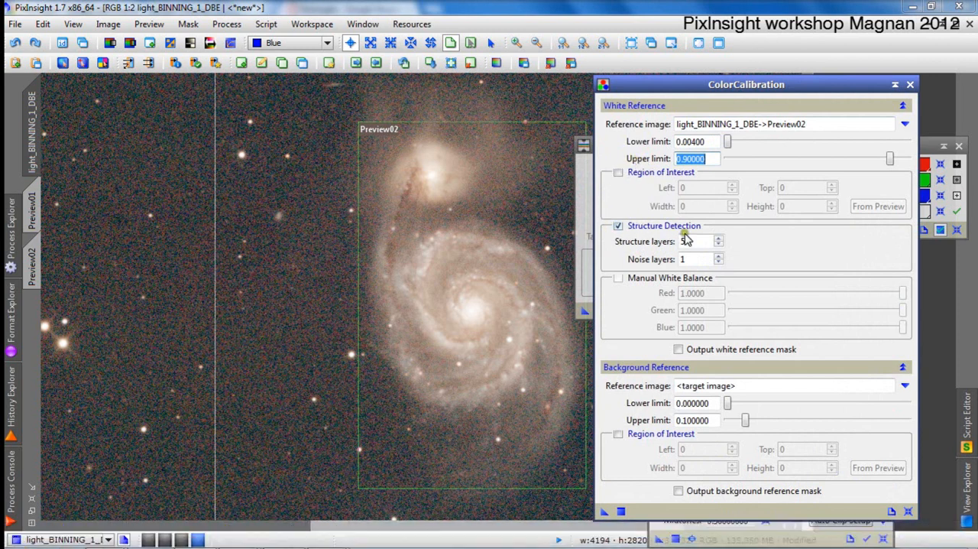
Disable Structure Detection, leave Manual White Balance off, and enable output of the white reference mask.
click(620, 227)
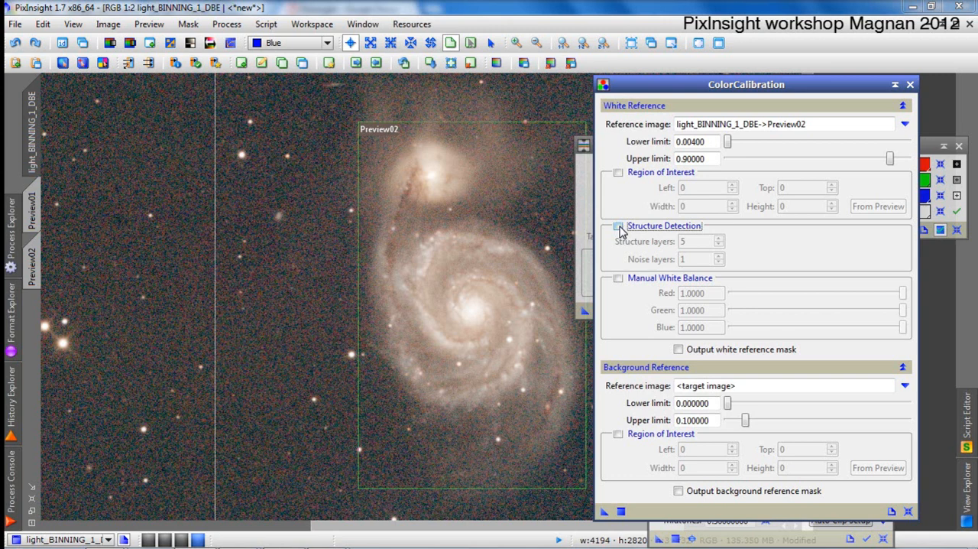
click(619, 279)
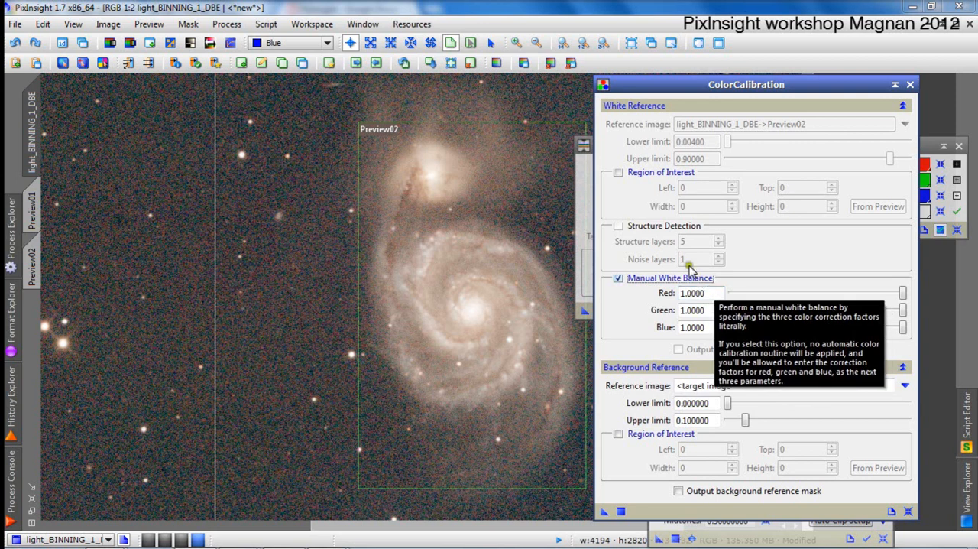
click(618, 279)
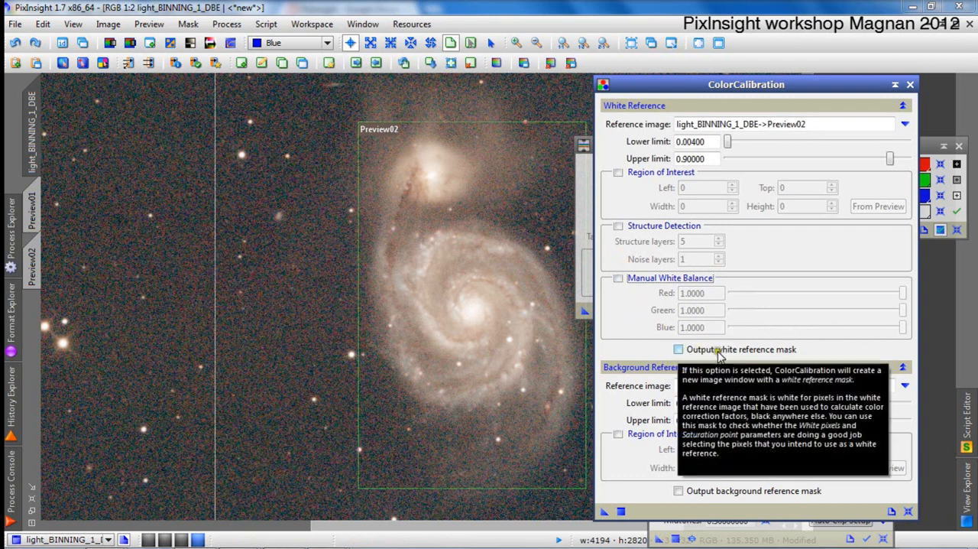
click(679, 350)
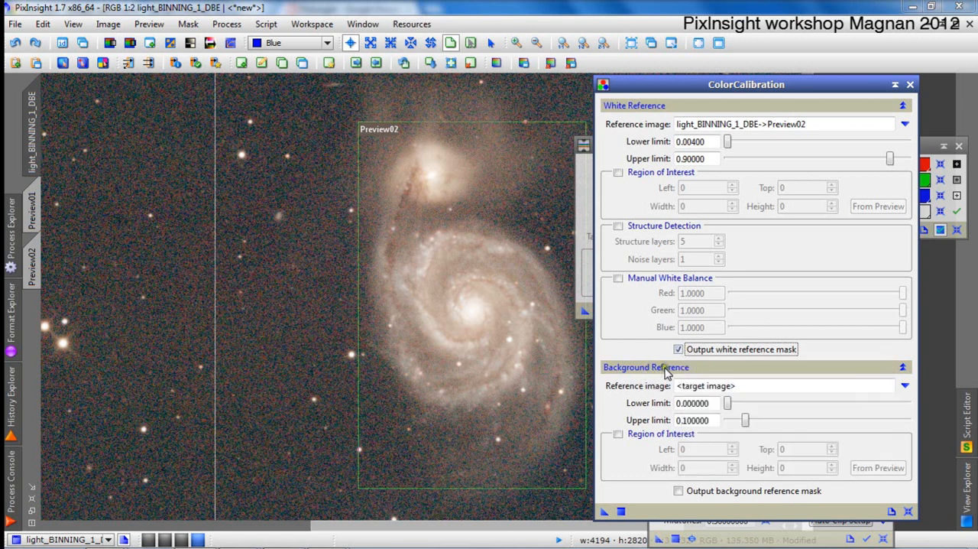
Set ColorCalibration's background reference image to the sky preview, light_BINNING_1_DBE->Preview01.
click(772, 383)
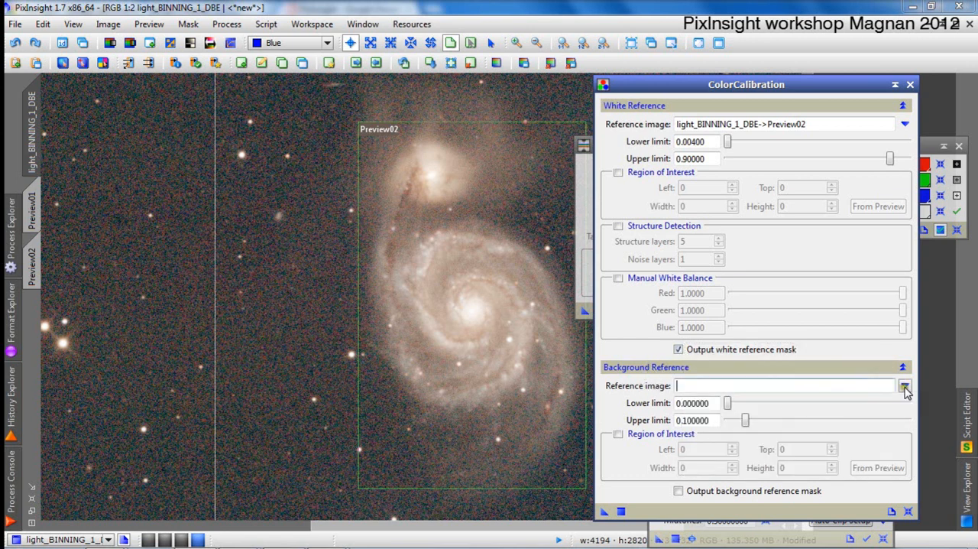
click(905, 385)
click(490, 256)
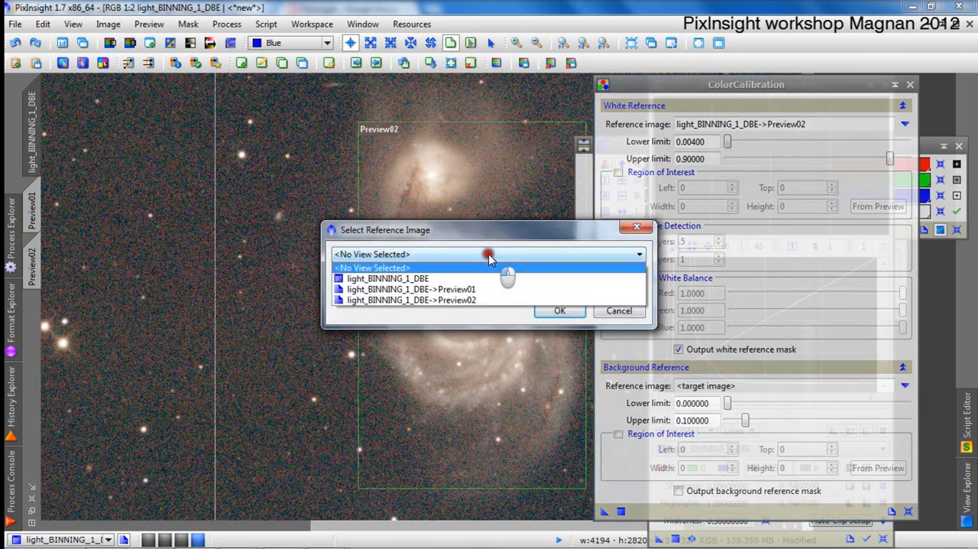
click(497, 290)
click(560, 310)
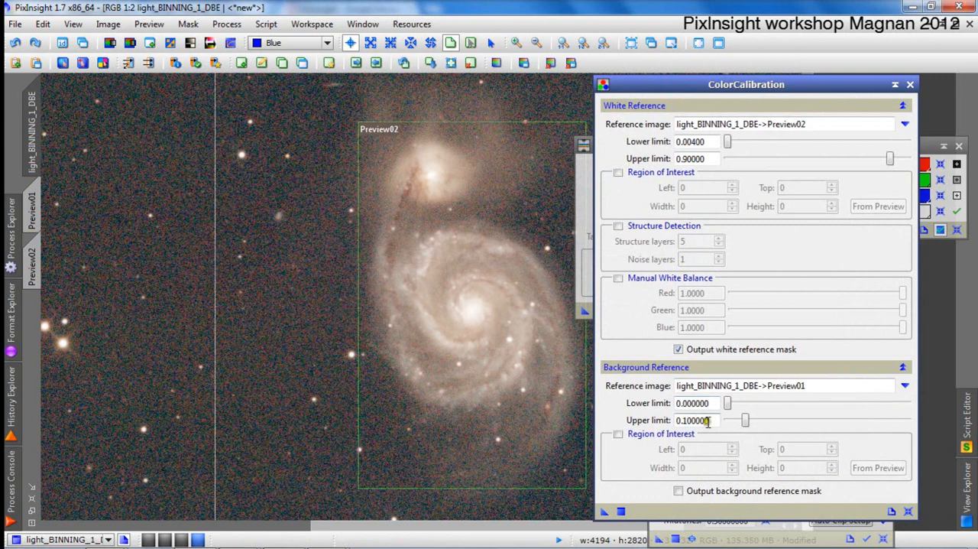
Probe the sky background beside the galaxy and set the background reference's upper limit to 0.004.
click(161, 288)
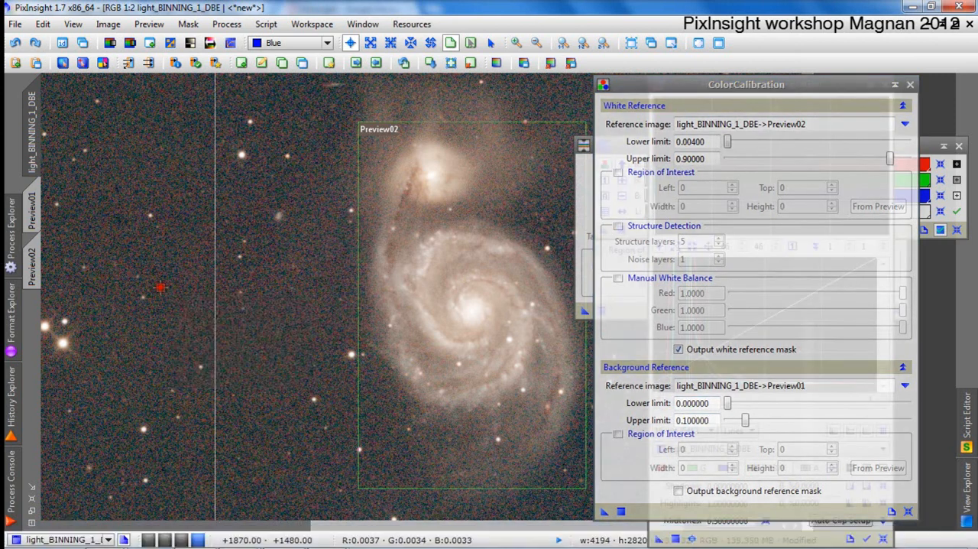
drag(710, 421, 684, 418)
text(004)
key(Tab)
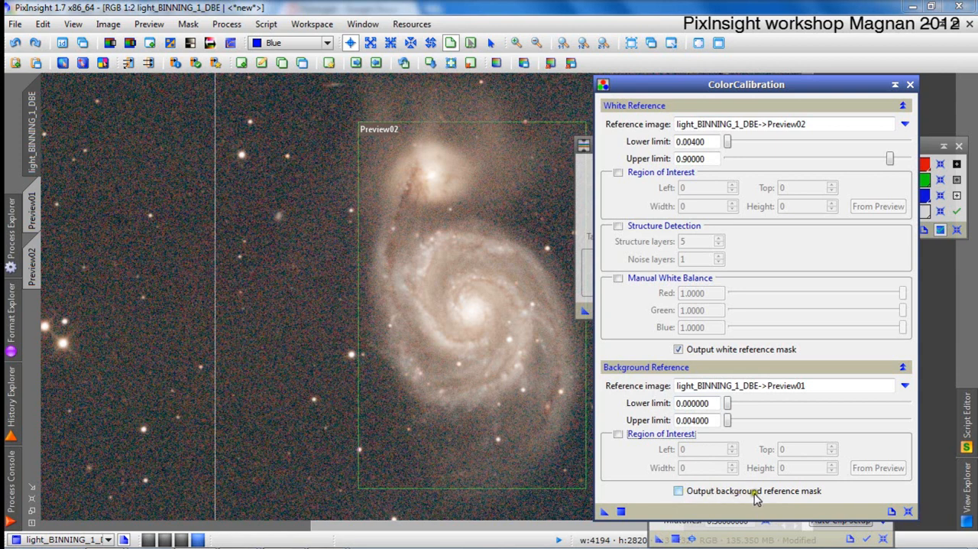
Enable output of the background reference mask and apply ColorCalibration to the galaxy image.
mouse_move(756, 499)
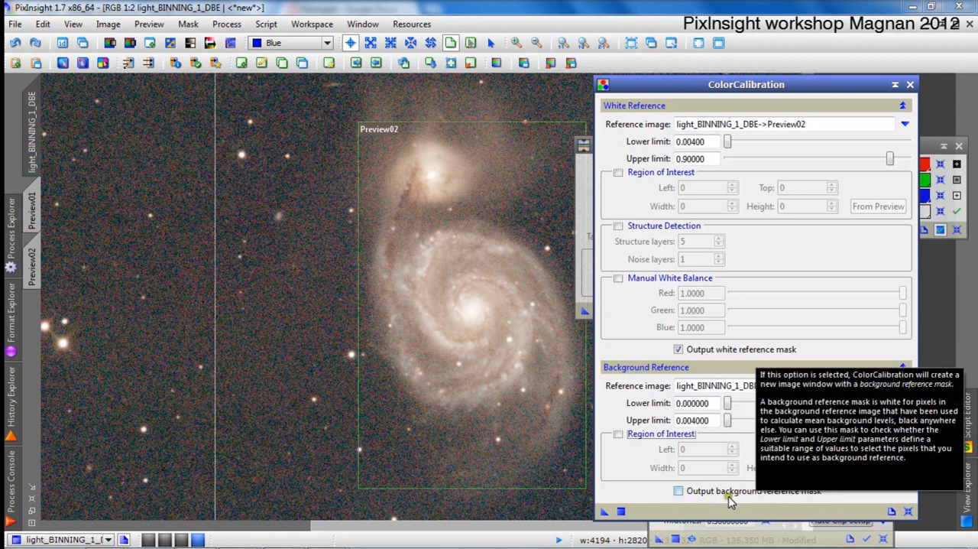
click(679, 491)
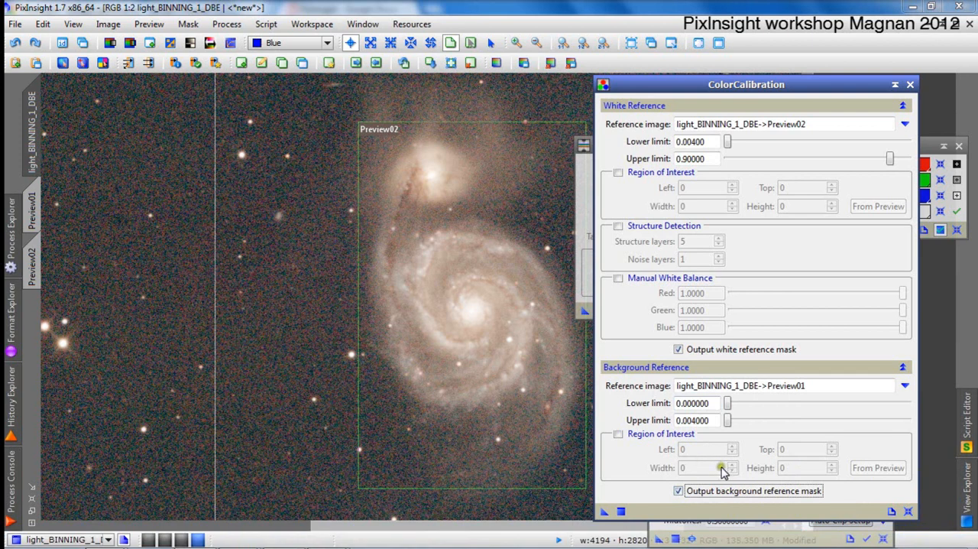
click(603, 512)
drag(603, 514, 372, 368)
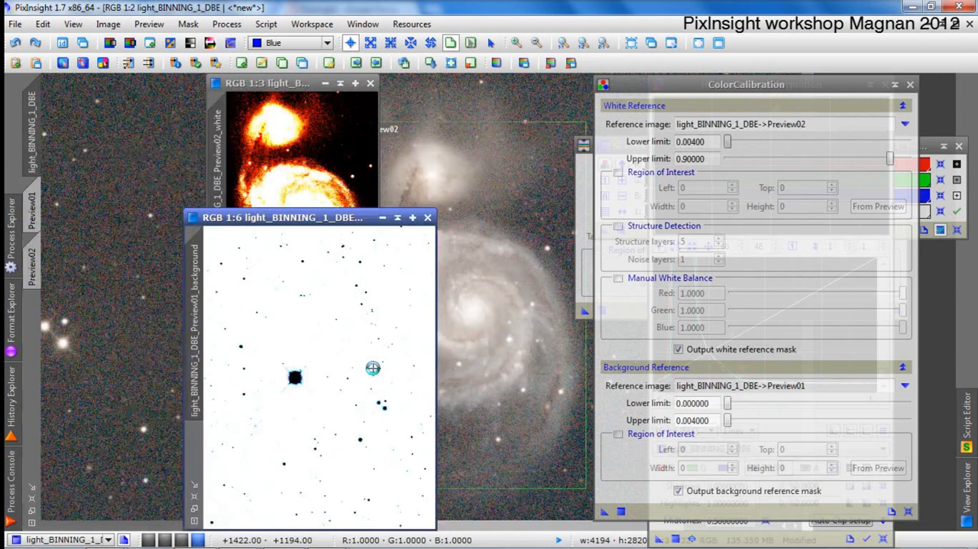
Review and close the background and white reference mask images, and restore the galaxy image window from its maximized size.
click(428, 217)
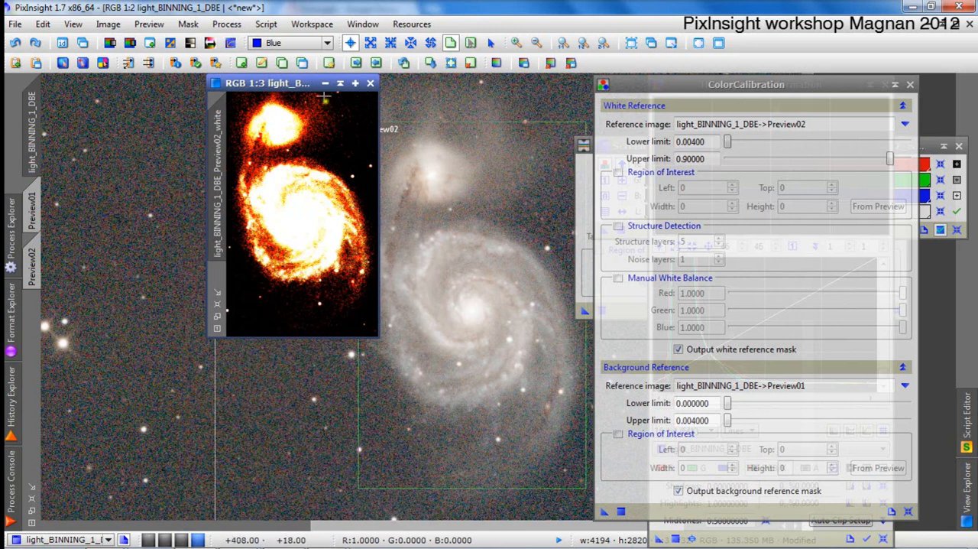
drag(301, 82, 339, 114)
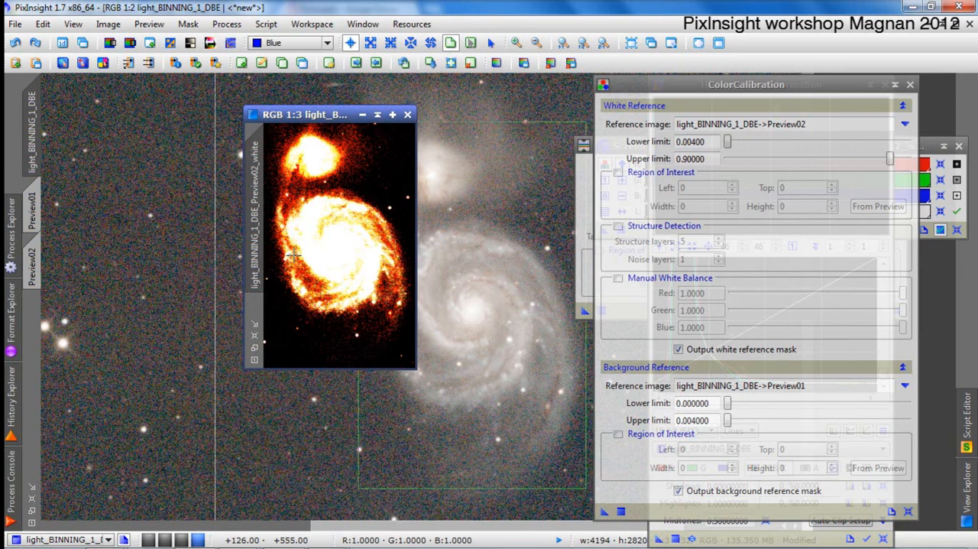
click(408, 114)
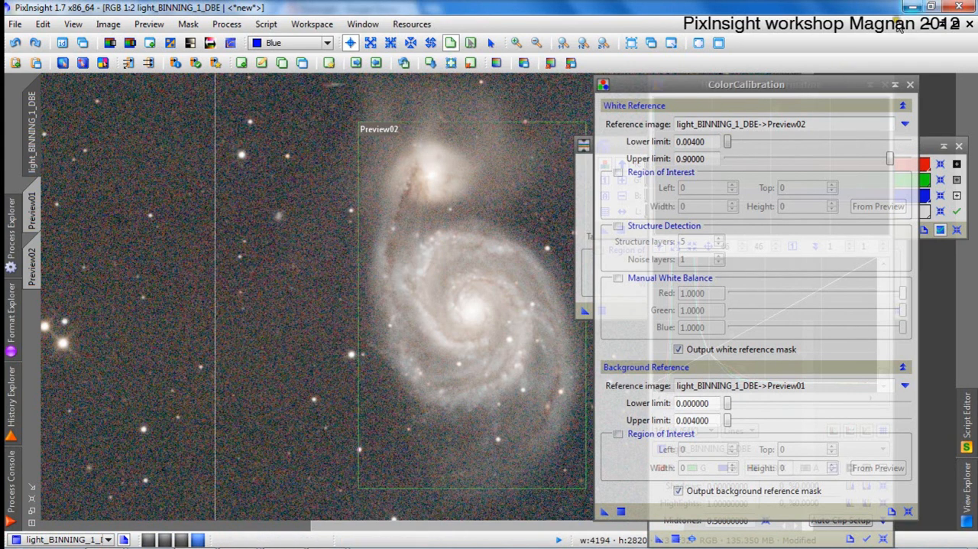
click(956, 25)
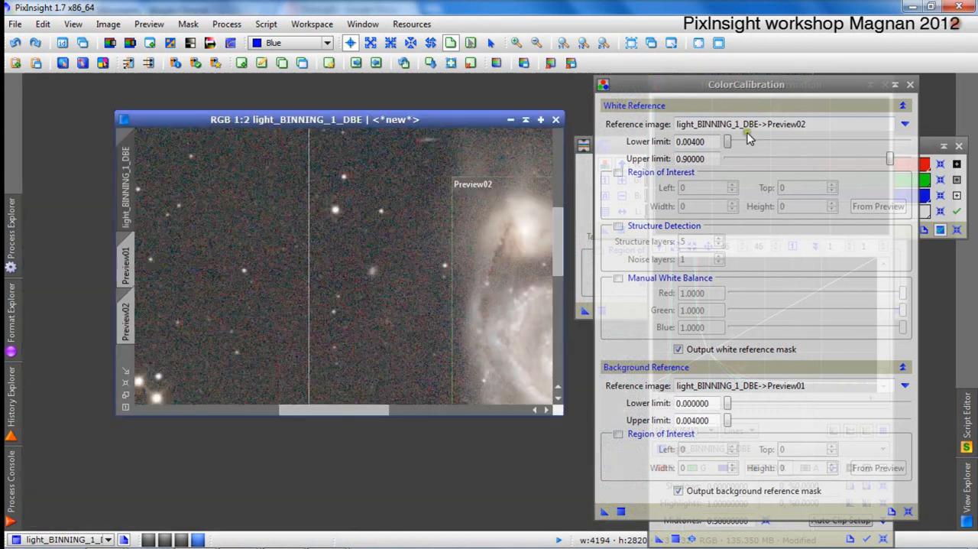
Duplicate the calibrated light_BINNING_1_DBE galaxy image into a separate clone window.
scroll(477, 199, up, 2)
scroll(477, 199, down, 5)
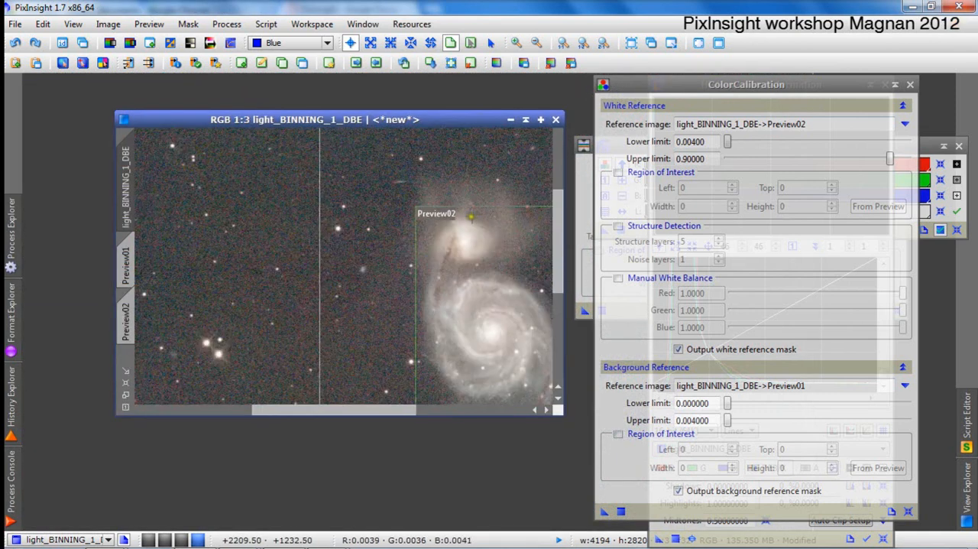
drag(127, 197, 86, 188)
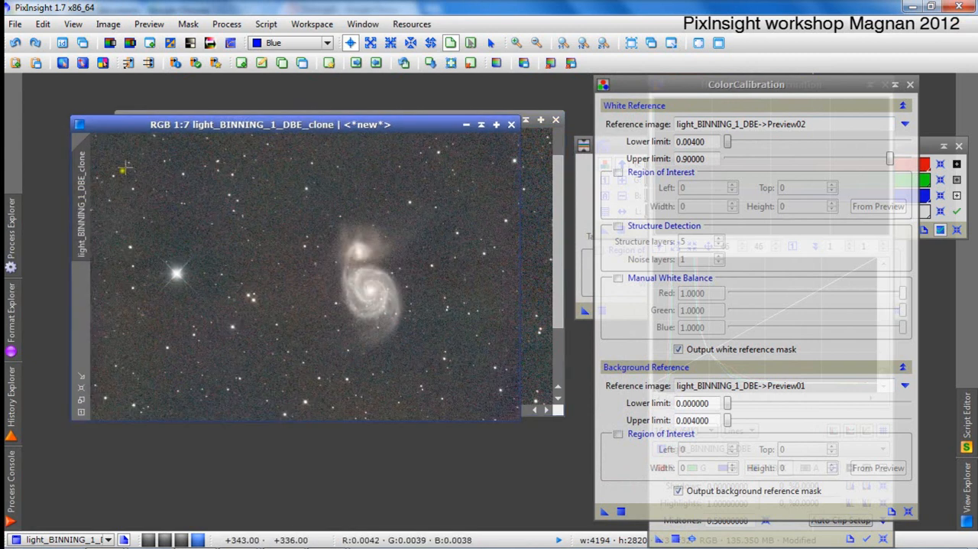
scroll(191, 228, up, 1)
scroll(262, 244, down, 2)
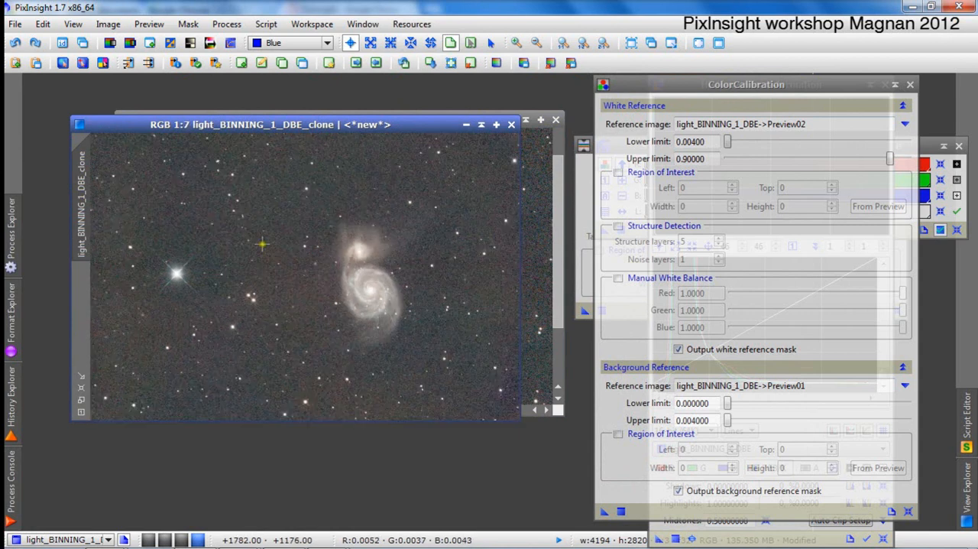
Collapse ColorCalibration and, in HistogramTransformation, set the RGB/K shadows to 0.00106525 and midtones to 0.00773127.
click(895, 86)
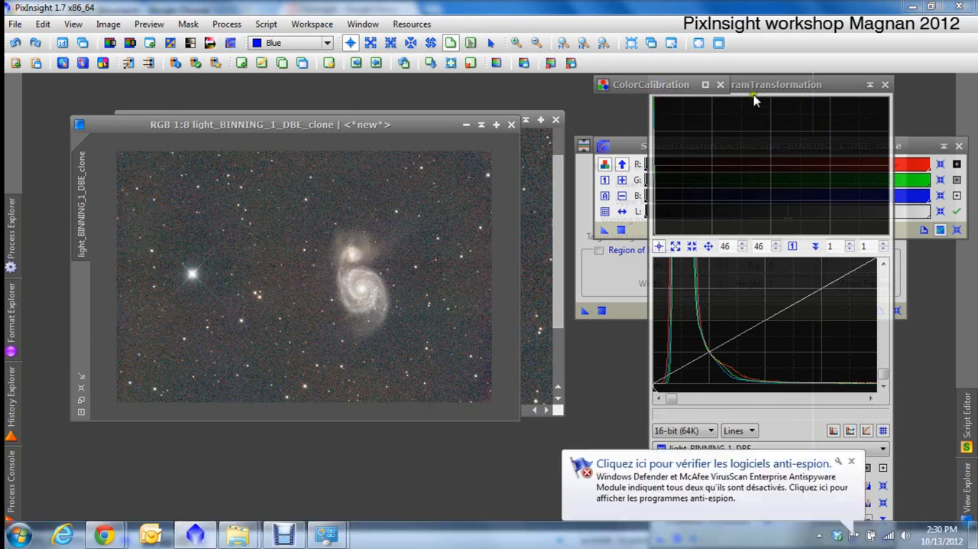
click(762, 85)
click(793, 245)
drag(772, 404, 676, 417)
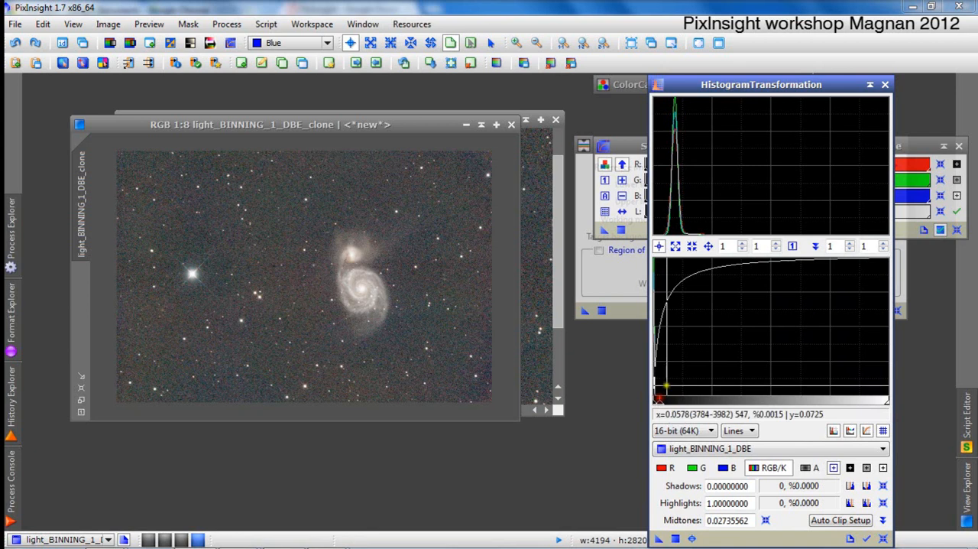
scroll(685, 369, up, 5)
scroll(686, 369, up, 6)
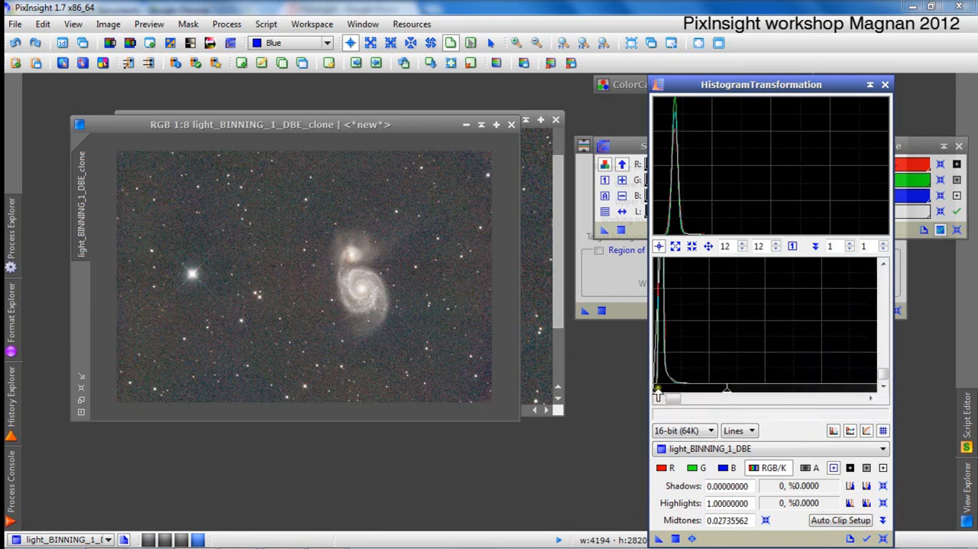
drag(655, 392, 656, 395)
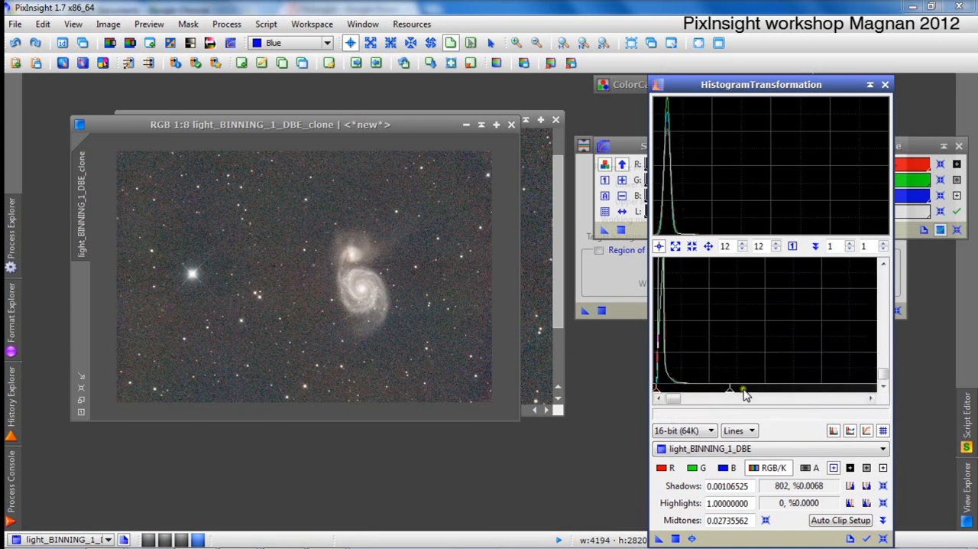
drag(730, 392, 676, 390)
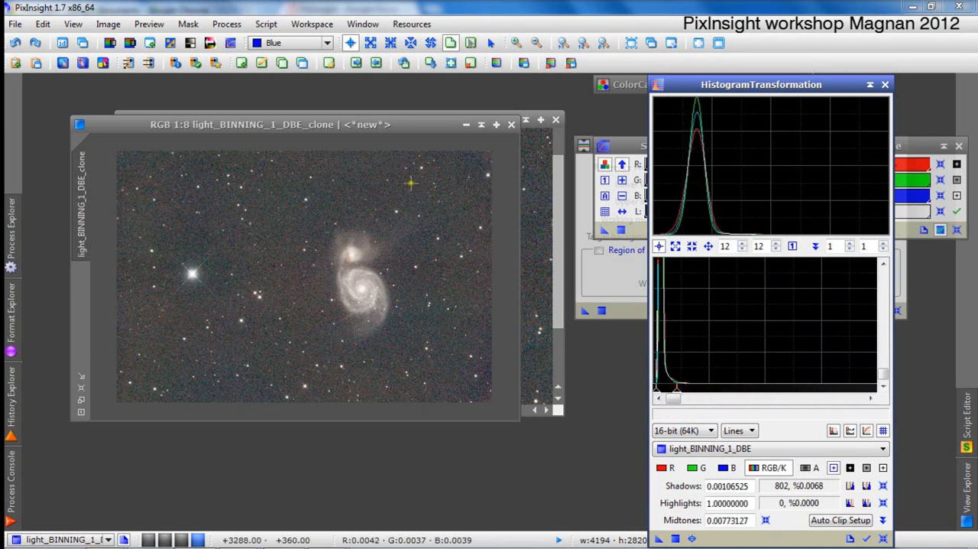
Reset the clone's ScreenTransferFunction stretch and open the real-time preview of HistogramTransformation.
drag(623, 146, 442, 132)
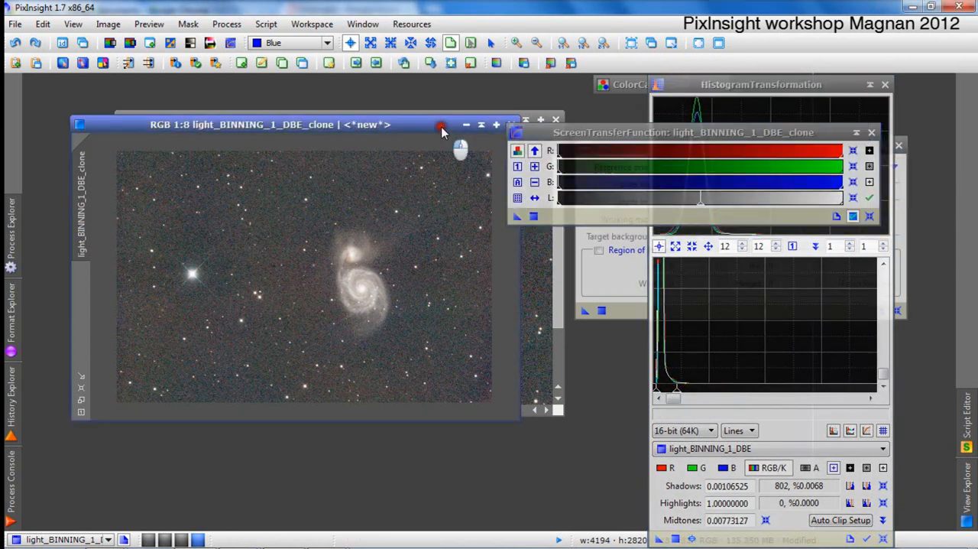
click(869, 217)
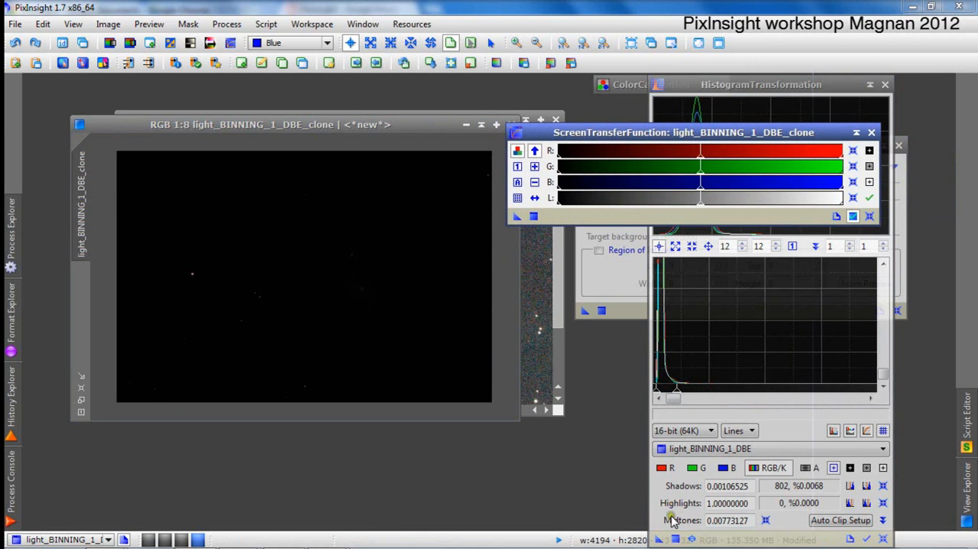
click(693, 539)
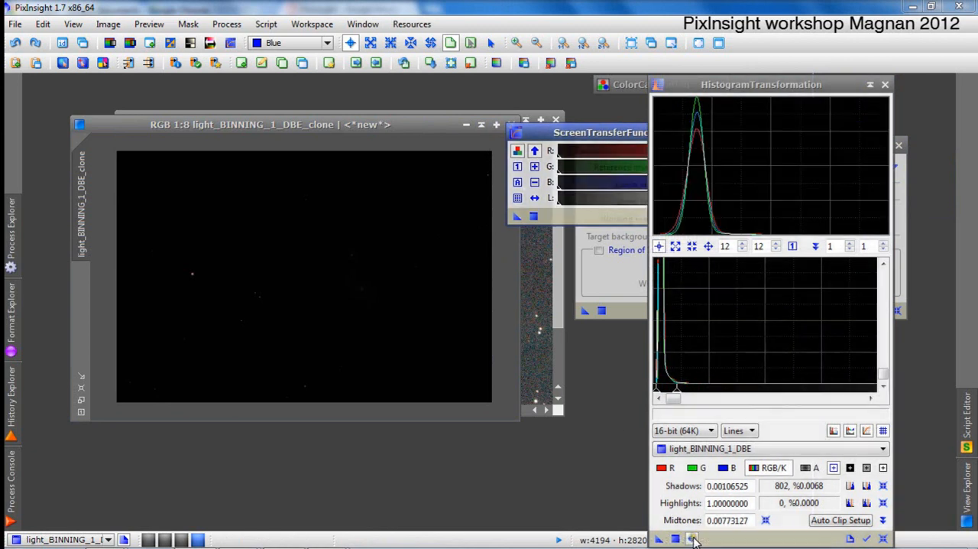
click(693, 539)
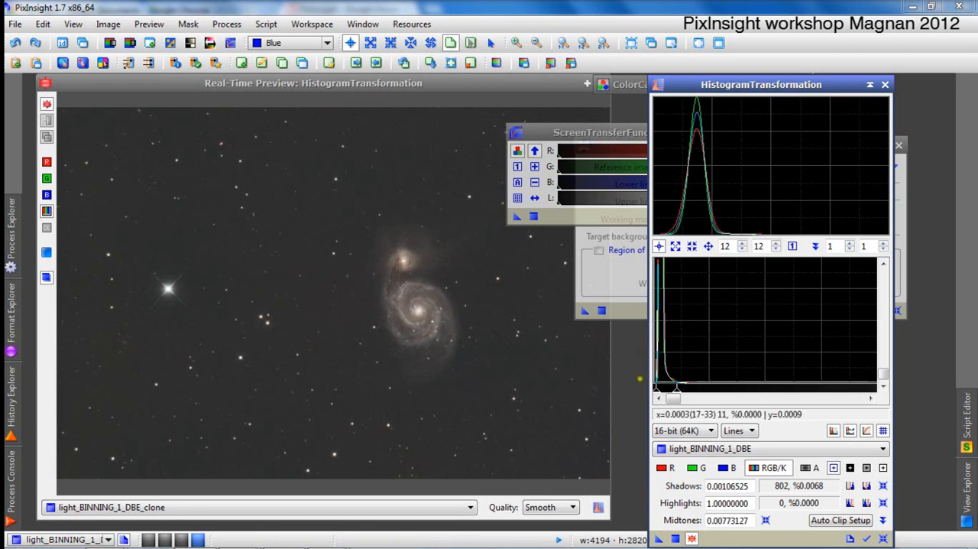
Set the histogram midtones to 0.00453212, apply the stretch to the clone, and close the real-time preview.
drag(674, 395, 667, 393)
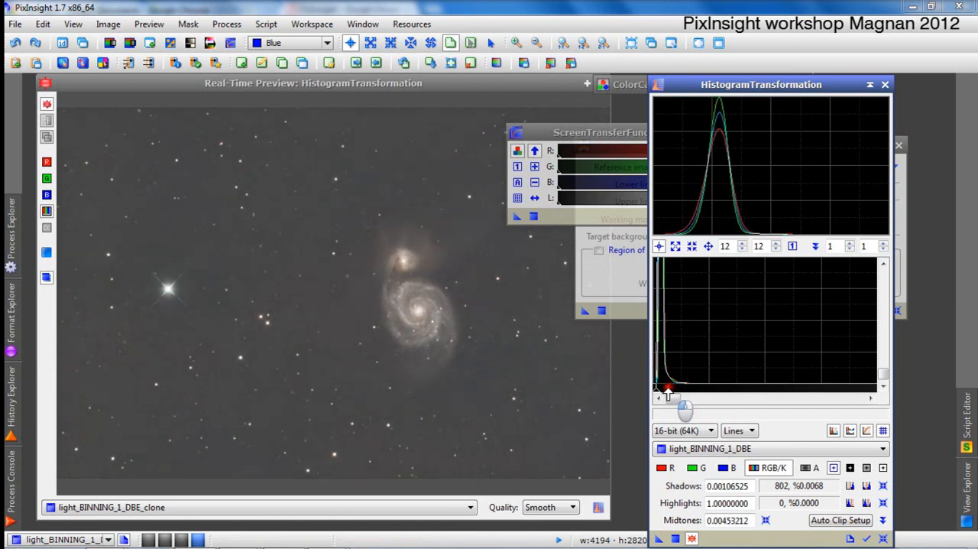
click(676, 539)
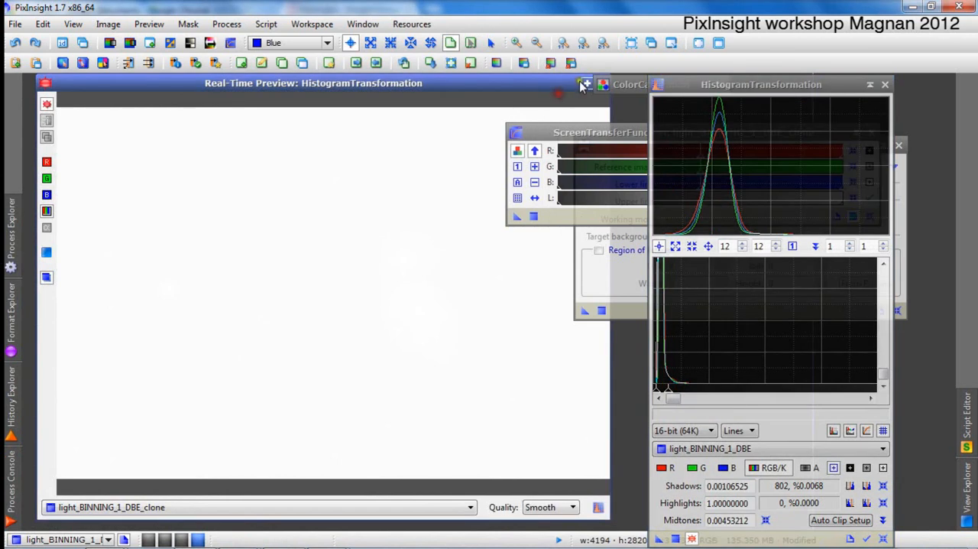
click(640, 88)
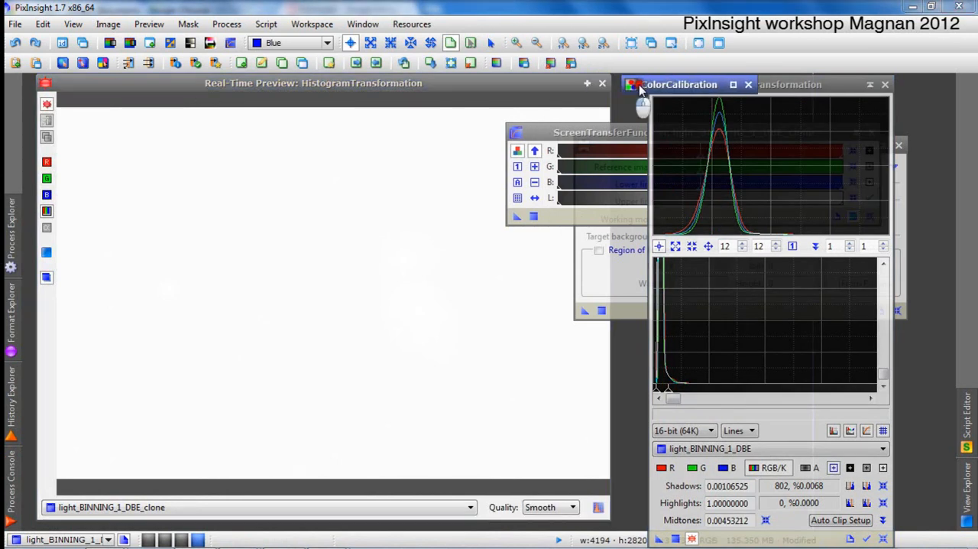
click(603, 82)
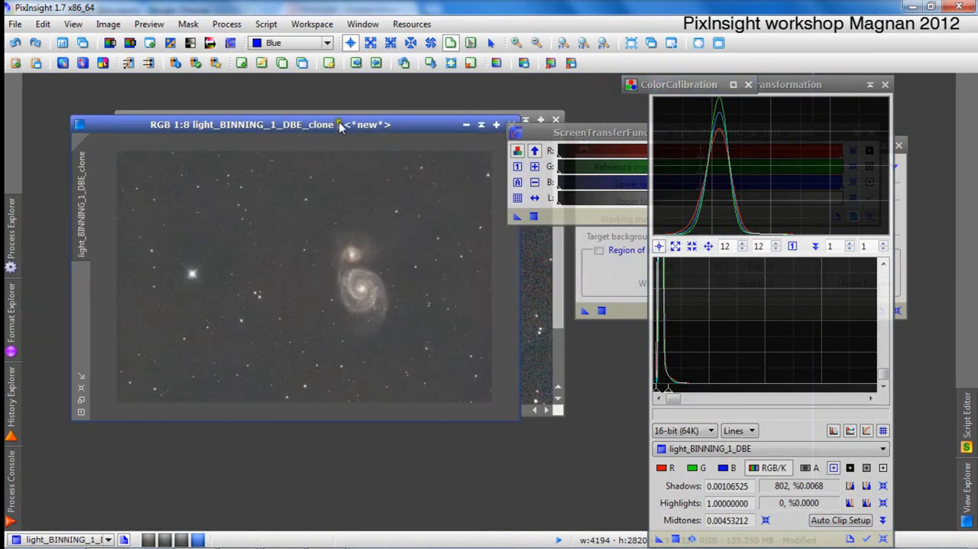
Examine the stretched clone and look through the process categories in Process Explorer.
scroll(342, 248, up, 7)
scroll(343, 248, down, 4)
click(8, 312)
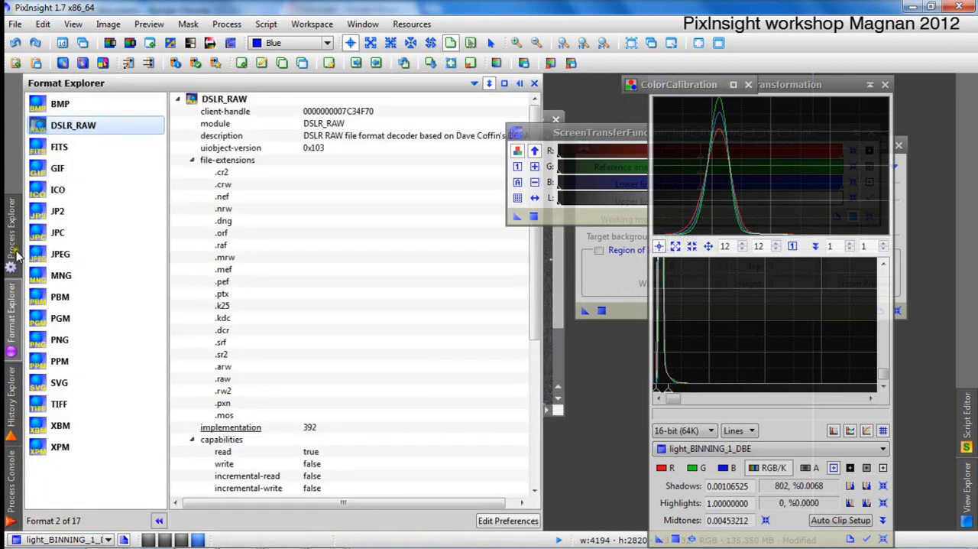
mouse_move(11, 234)
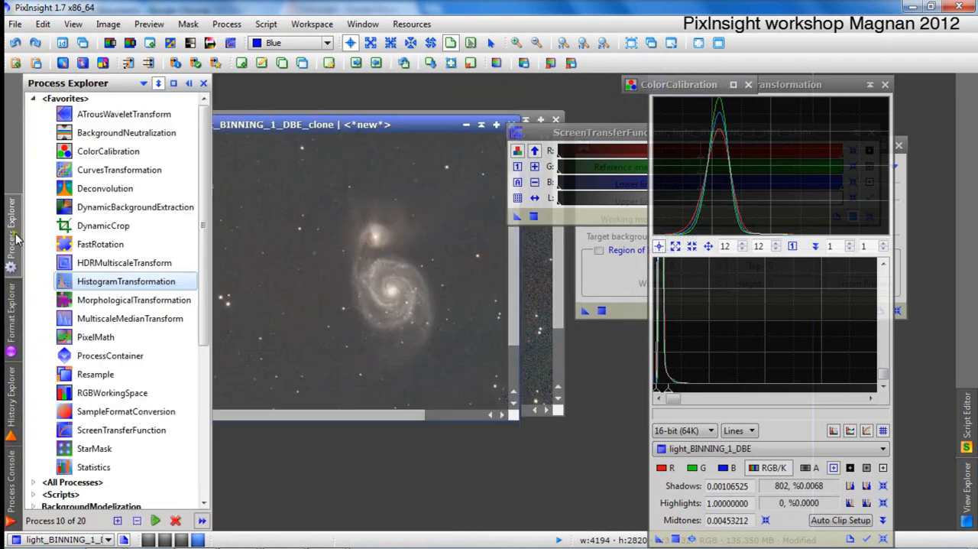
drag(203, 222, 200, 363)
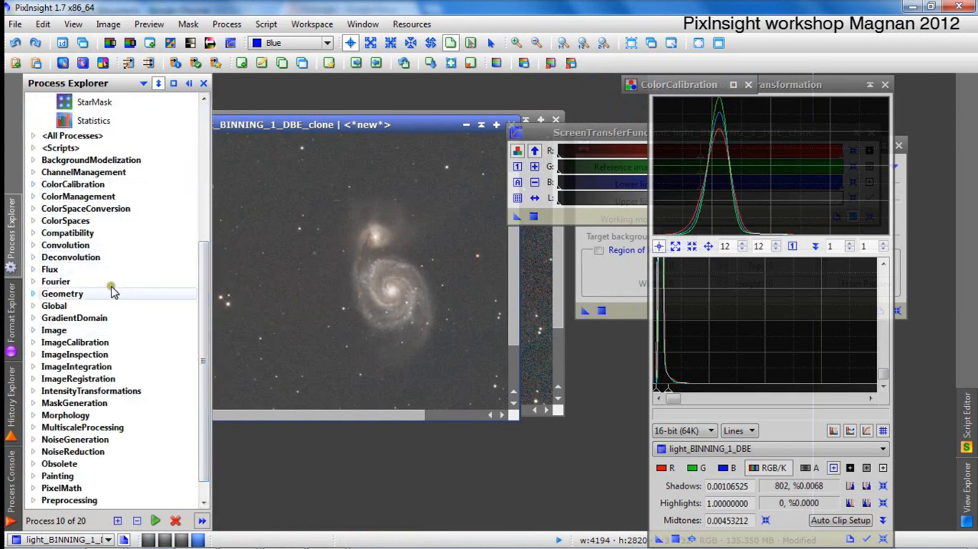
click(189, 84)
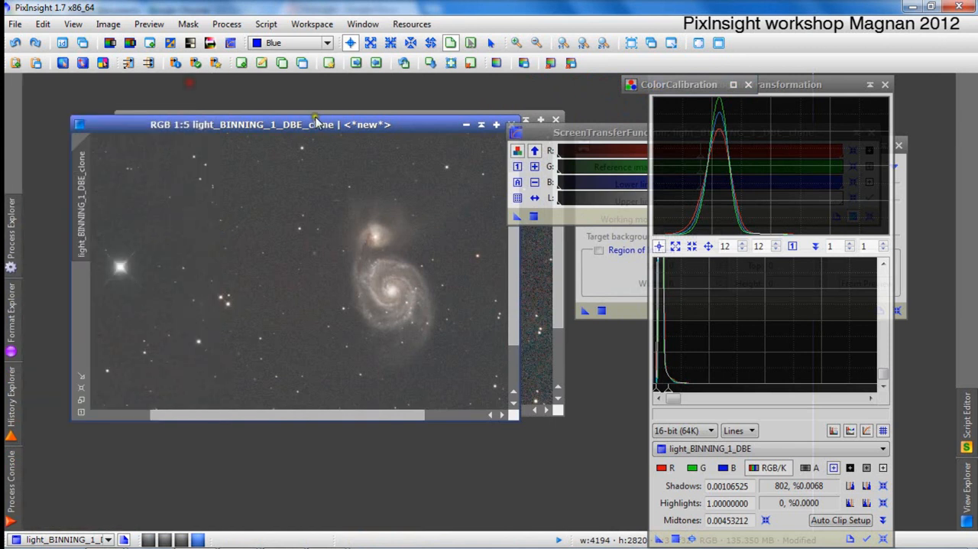
Close the stretched clone image.
drag(315, 122, 322, 175)
click(441, 179)
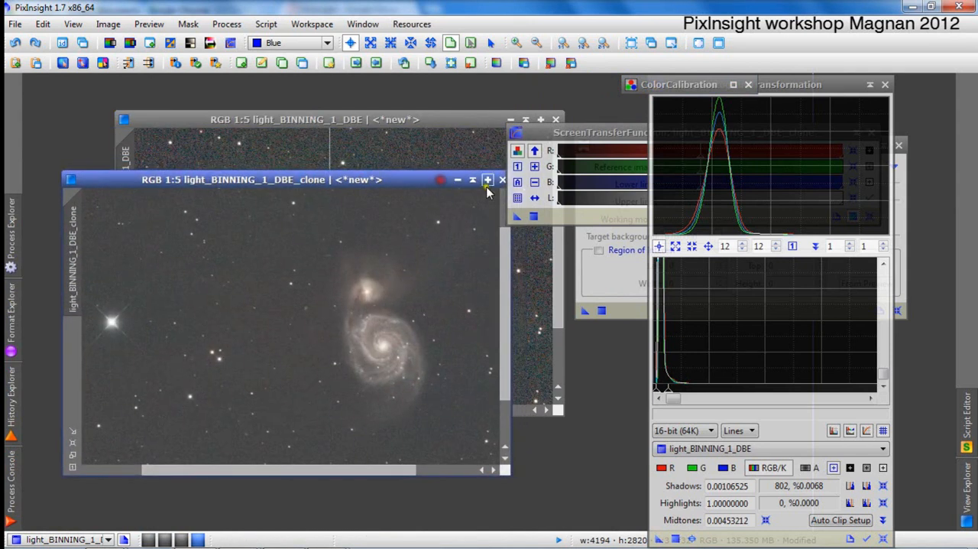
click(502, 179)
click(522, 321)
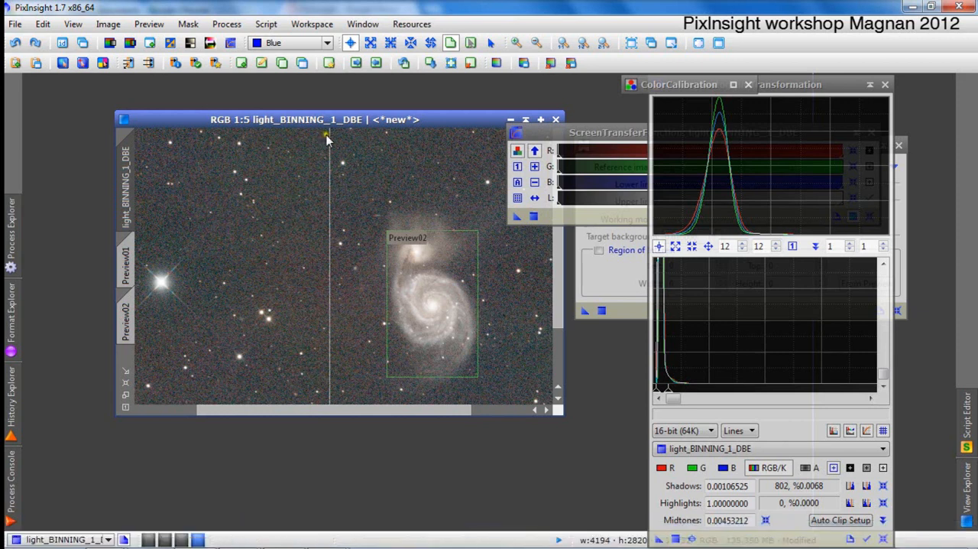
Reposition the light_BINNING_1_DBE image window and duplicate the image into a fresh clone.
drag(256, 116, 193, 111)
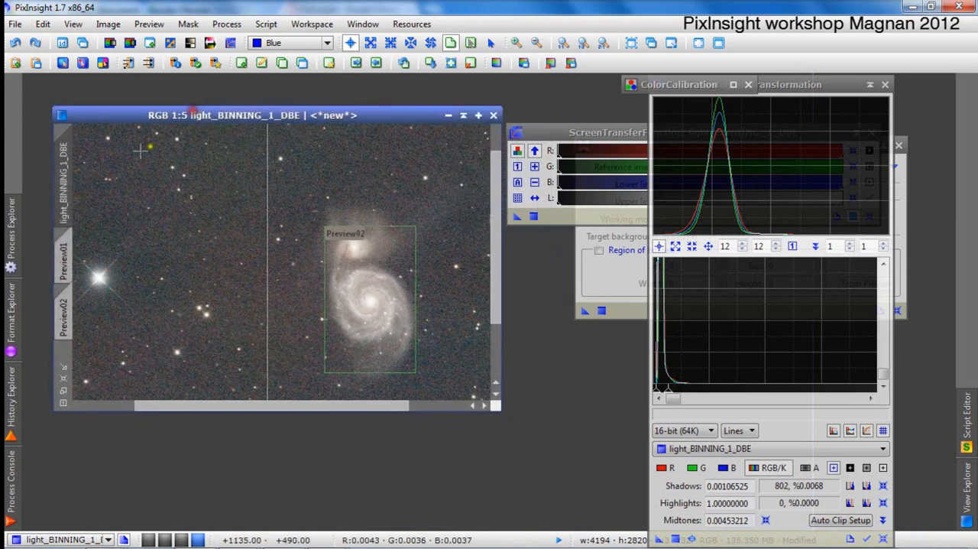
drag(114, 109, 232, 99)
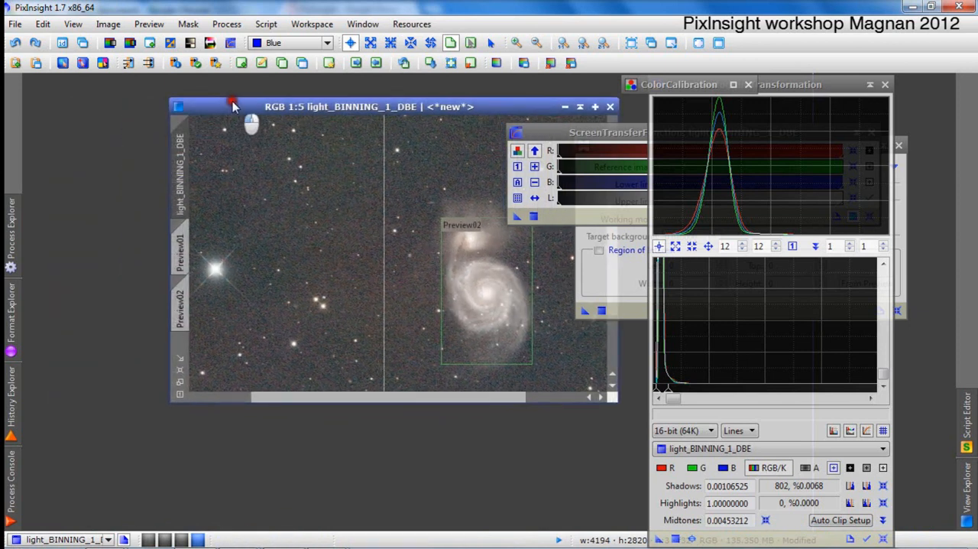
click(182, 156)
drag(182, 155, 93, 153)
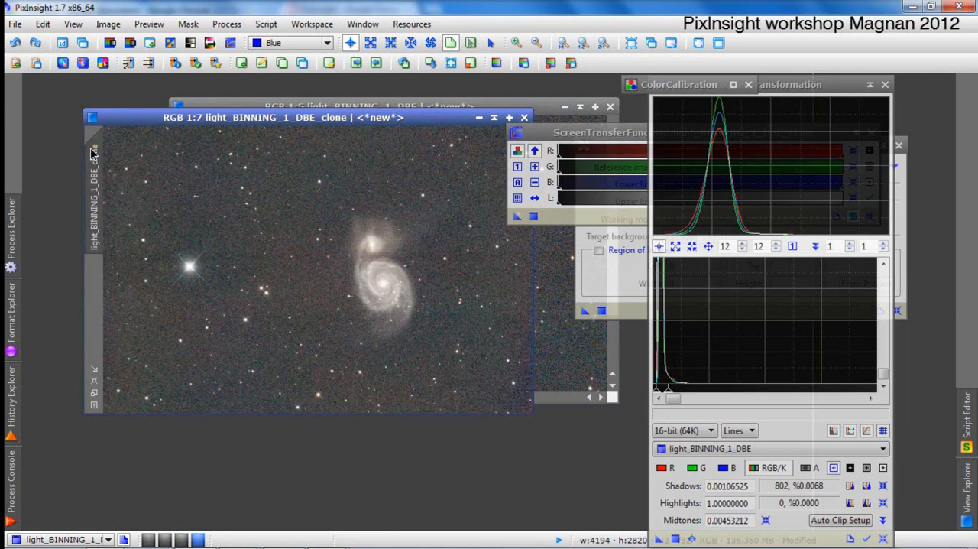
Reset the new clone's ScreenTransferFunction stretch and choose light_BINNING_1_DBE_clone as the HistogramTransformation view.
click(596, 140)
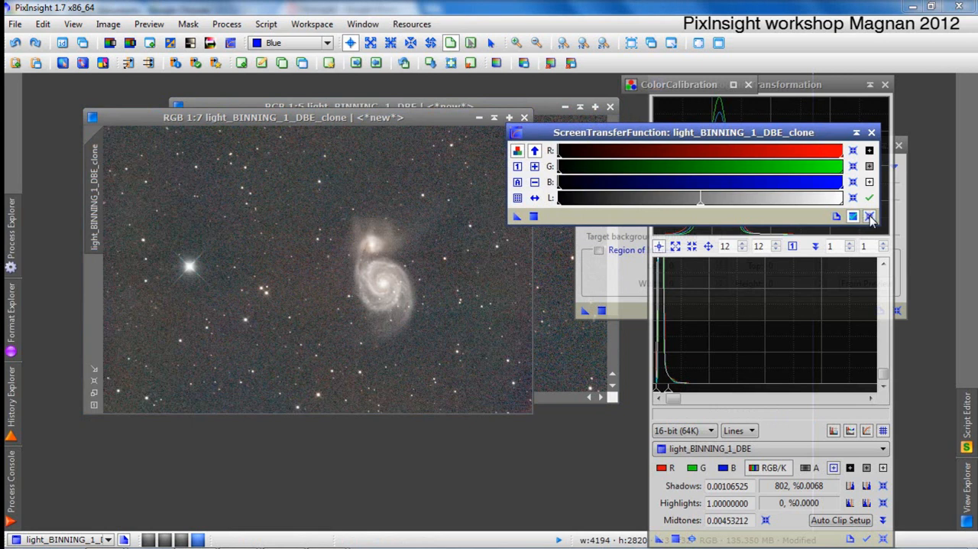
click(870, 217)
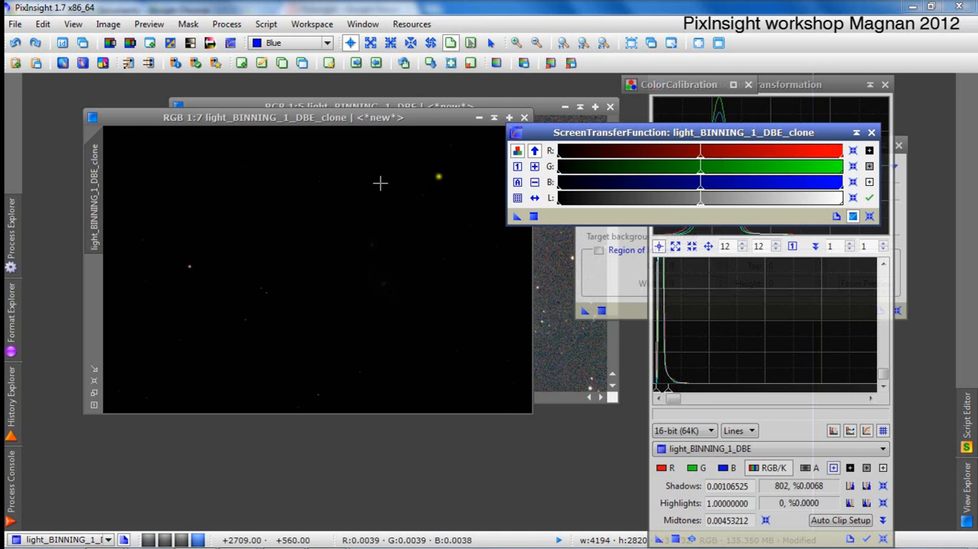
click(717, 101)
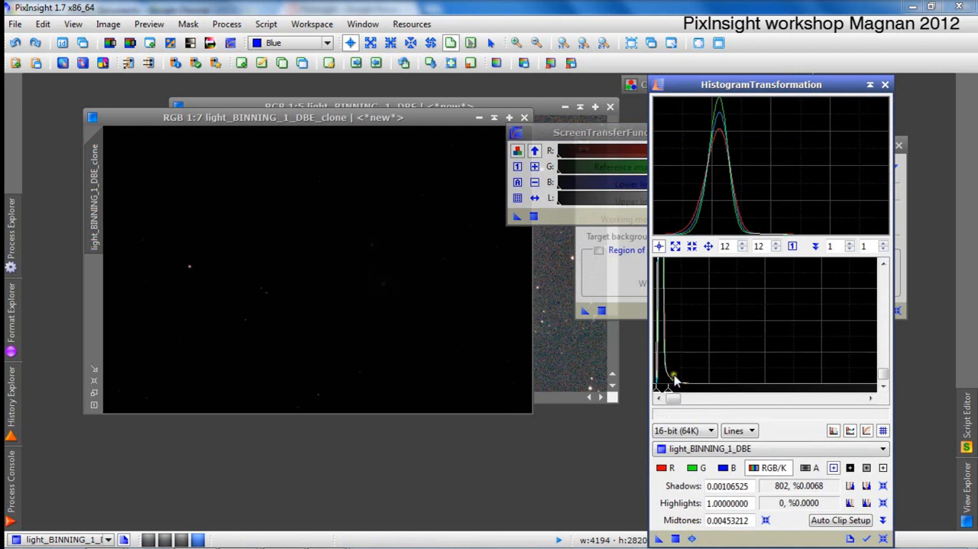
click(738, 448)
click(801, 504)
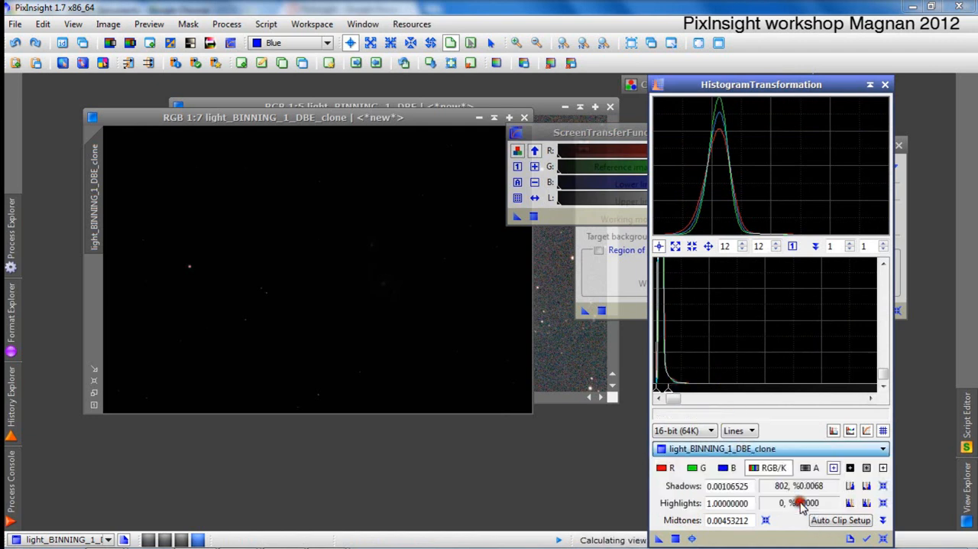
Using the real-time preview, set the histogram midtones to 0.00358636 and apply HistogramTransformation to the clone.
drag(683, 393, 668, 393)
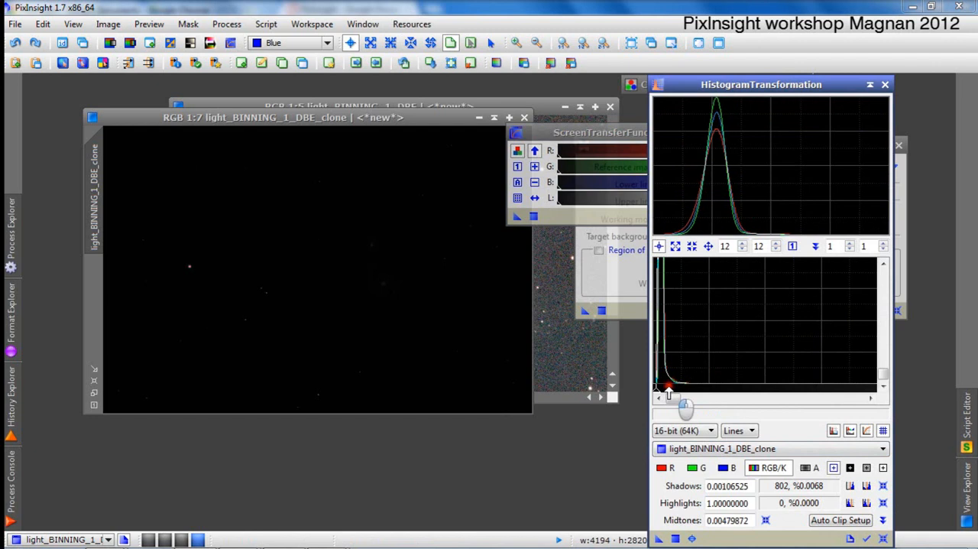
click(693, 539)
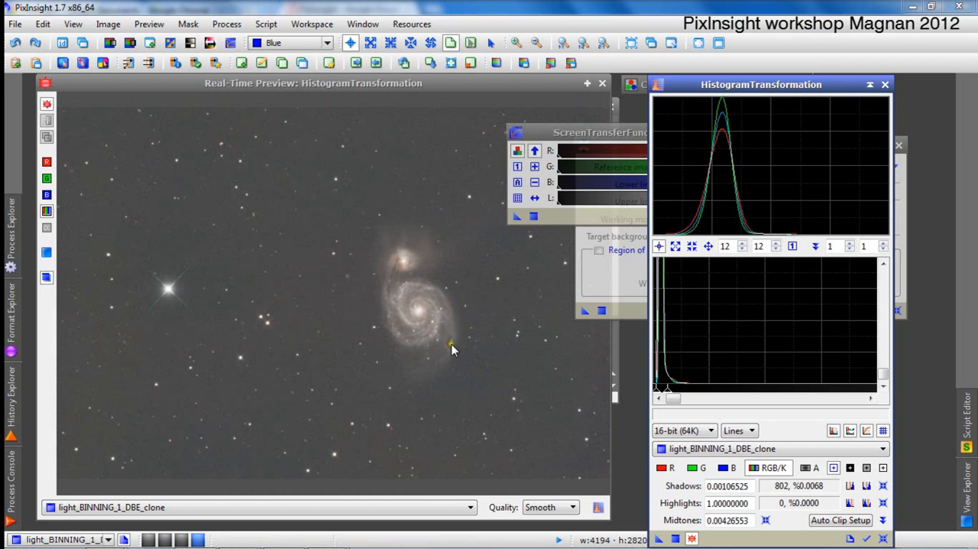
scroll(715, 338, up, 3)
scroll(714, 338, up, 7)
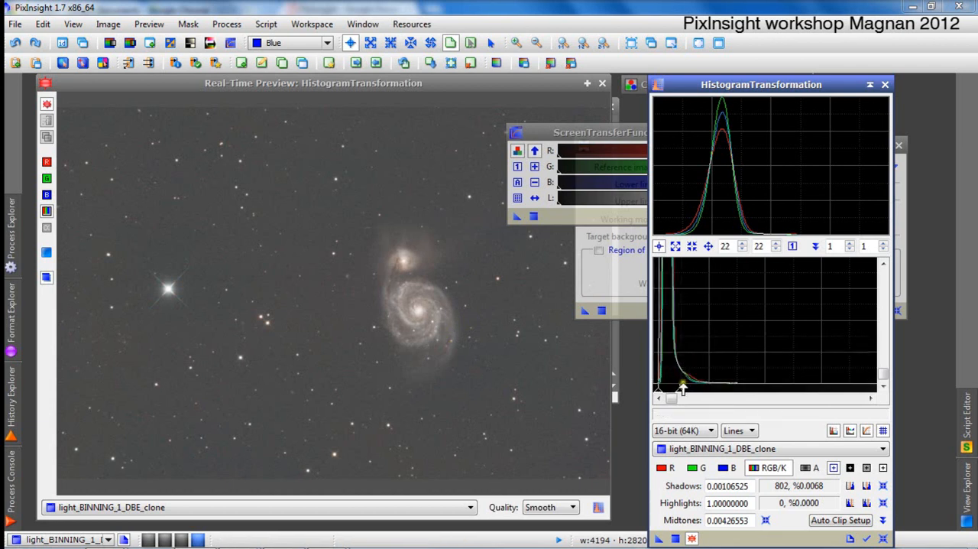
drag(682, 391, 676, 395)
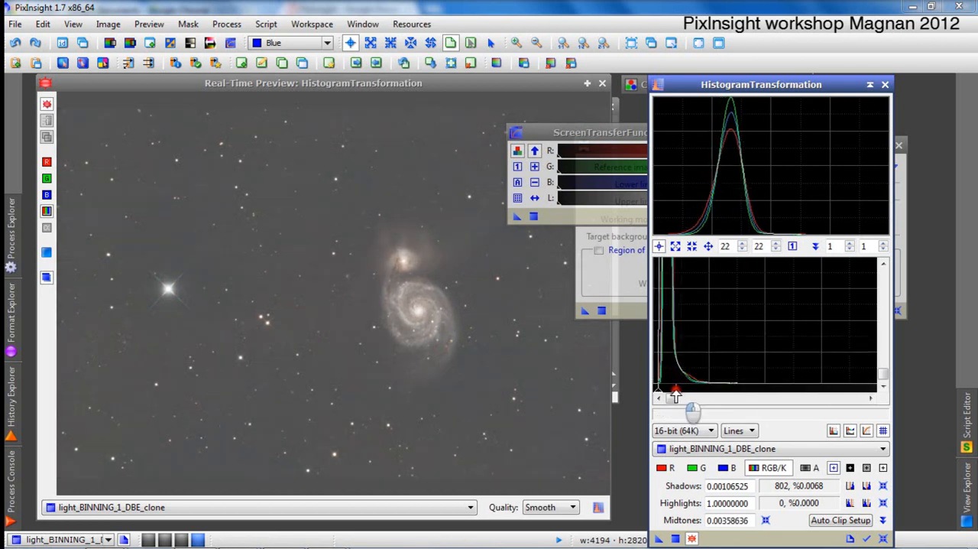
click(675, 540)
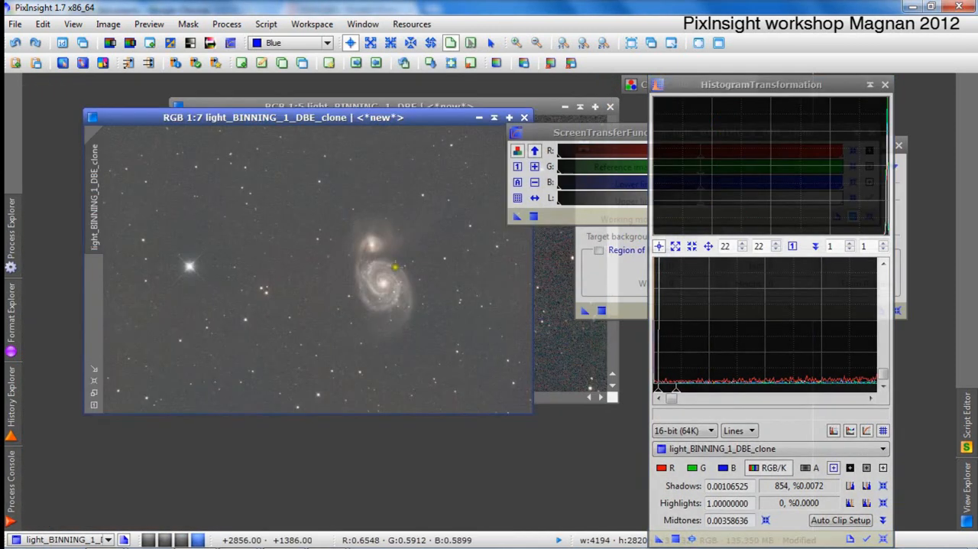
scroll(344, 230, up, 4)
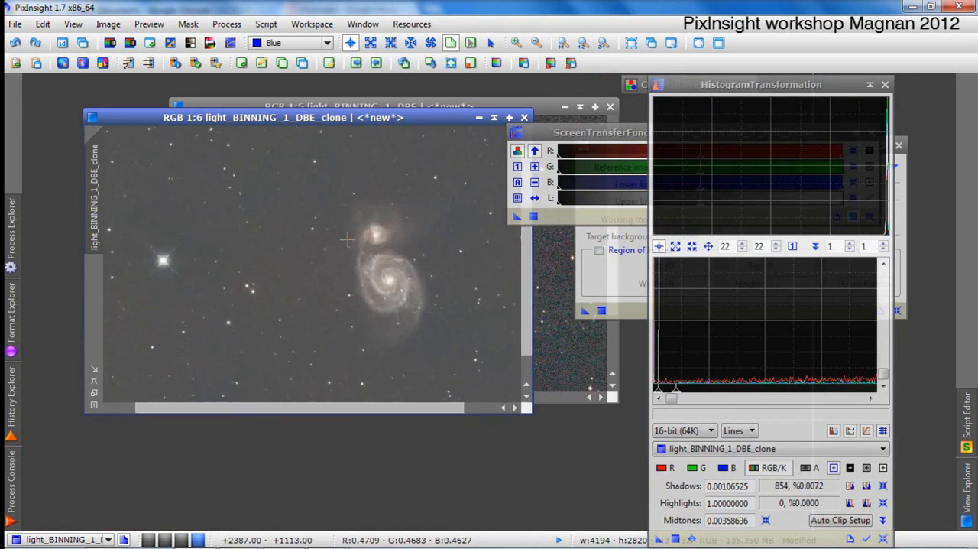
Open the ColorSaturation process and preview a uniform saturation boost of 0.82883 on the stretched clone in real time.
scroll(346, 239, down, 4)
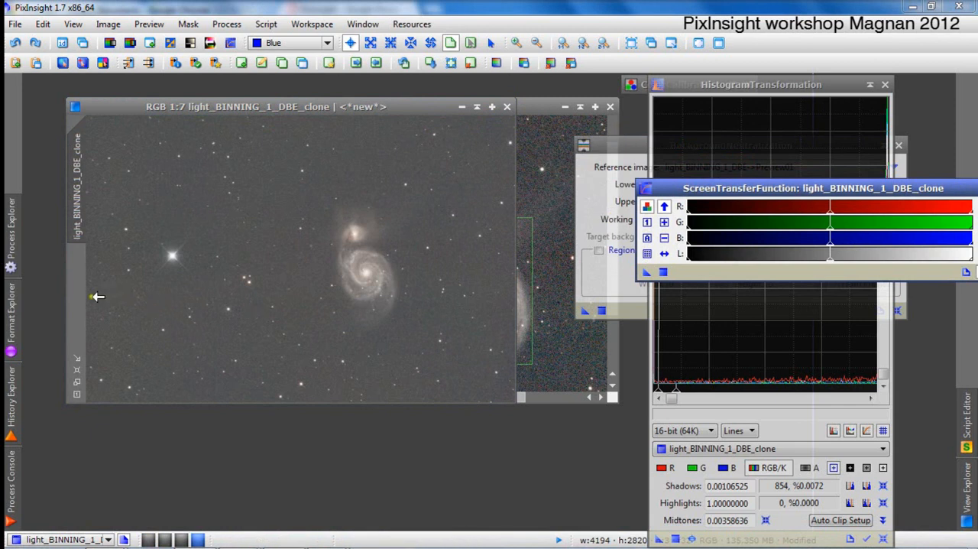
click(15, 243)
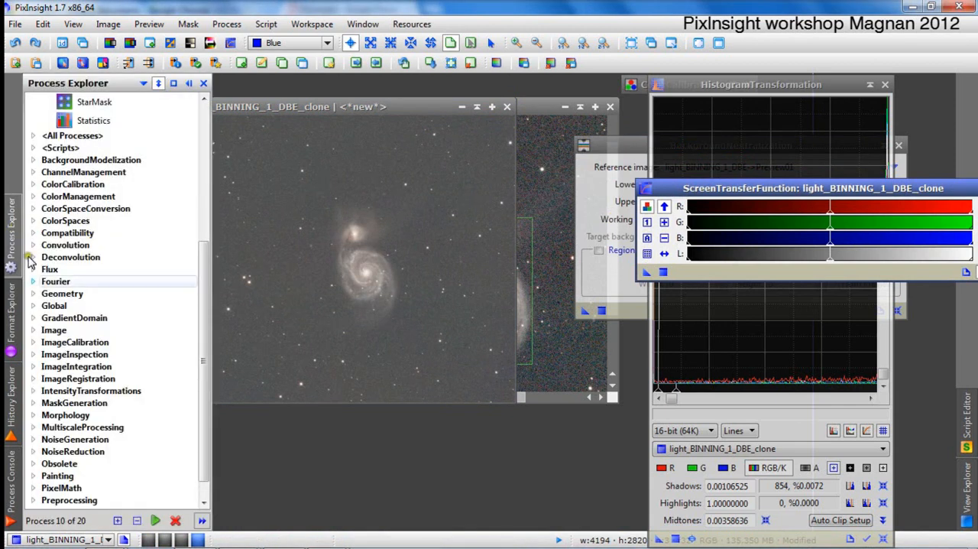
double_click(140, 391)
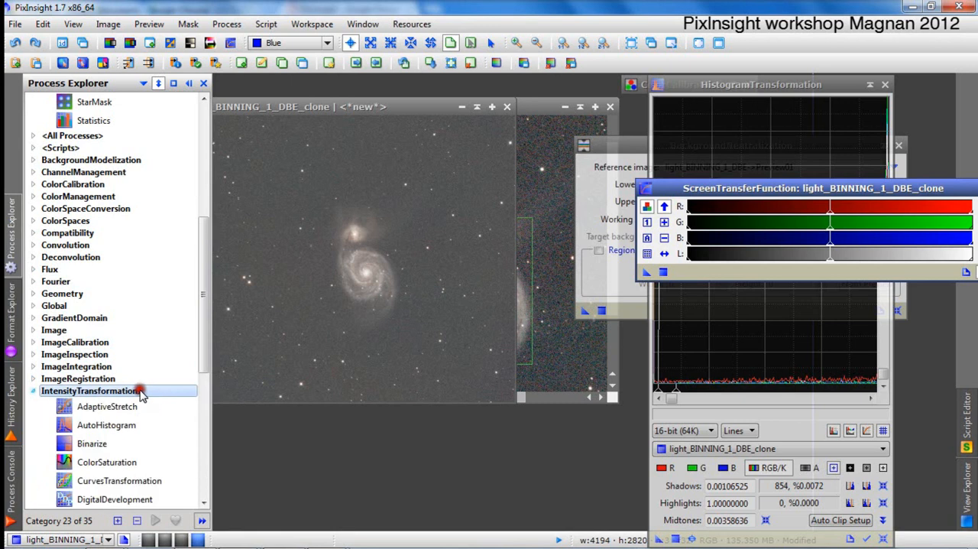
double_click(145, 463)
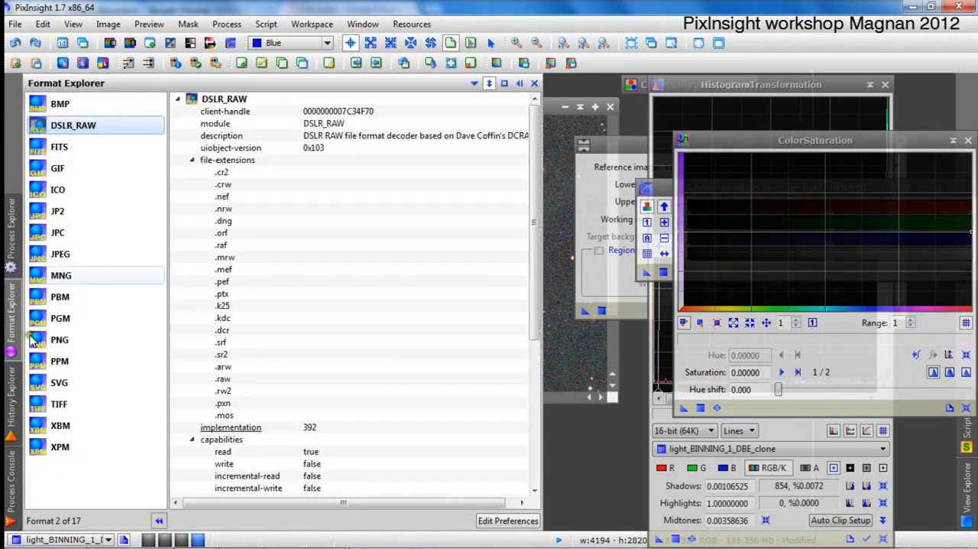
mouse_move(11, 219)
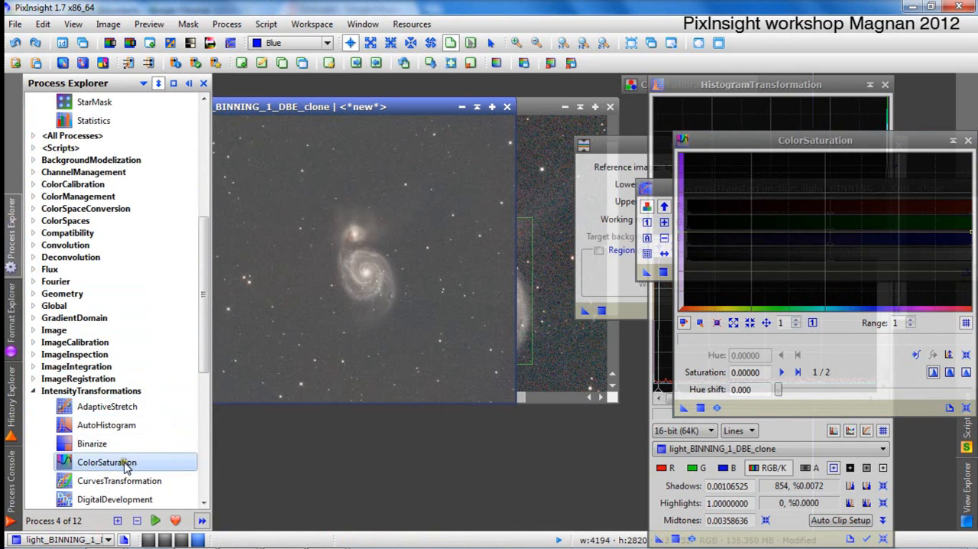
drag(840, 141, 743, 122)
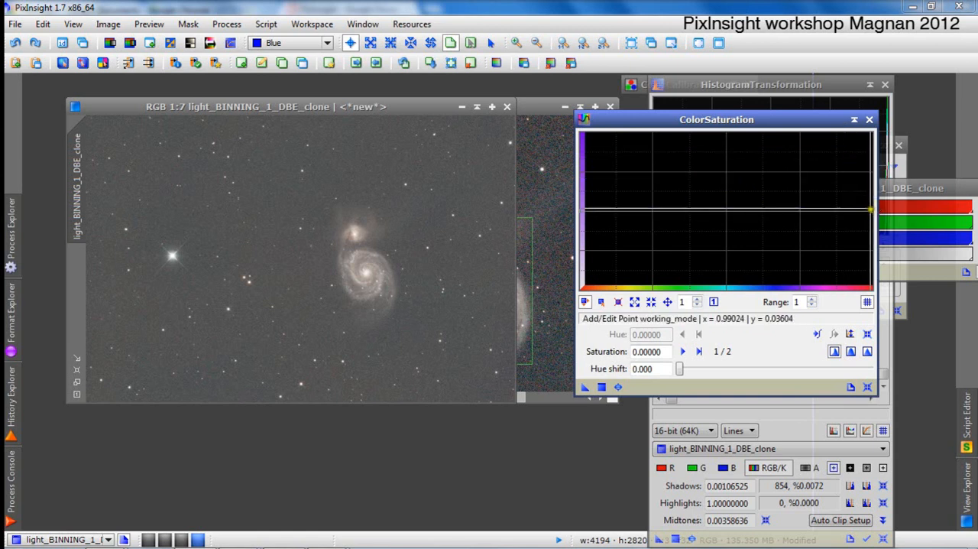
drag(870, 209, 867, 145)
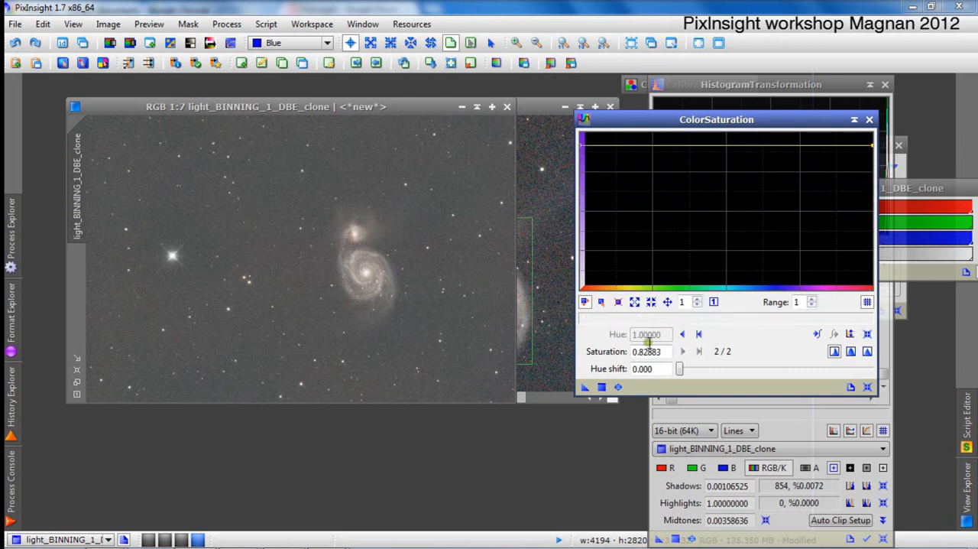
click(619, 387)
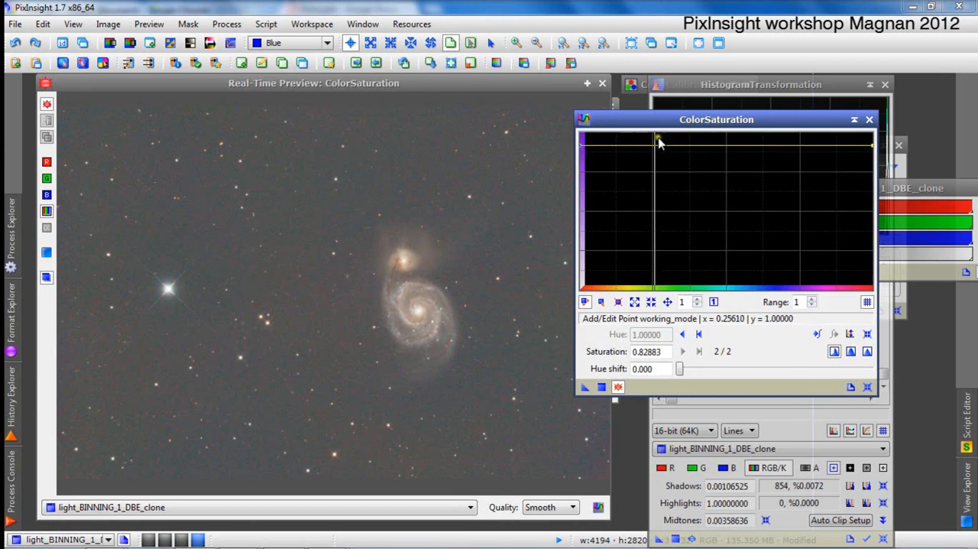
Expand the ColorSaturation range to 5 and raise the whole saturation curve to 4.41441 in the real-time preview.
drag(647, 120, 721, 114)
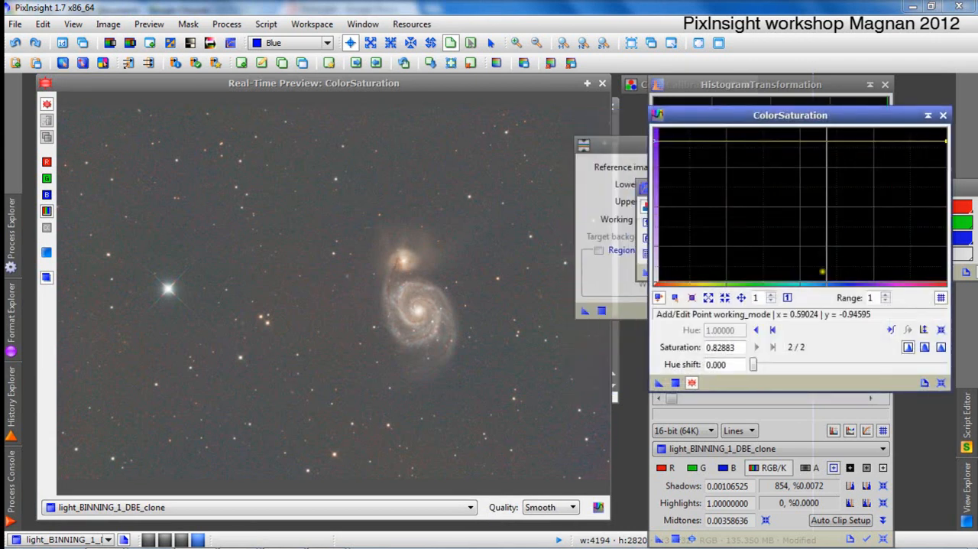
drag(947, 141, 925, 132)
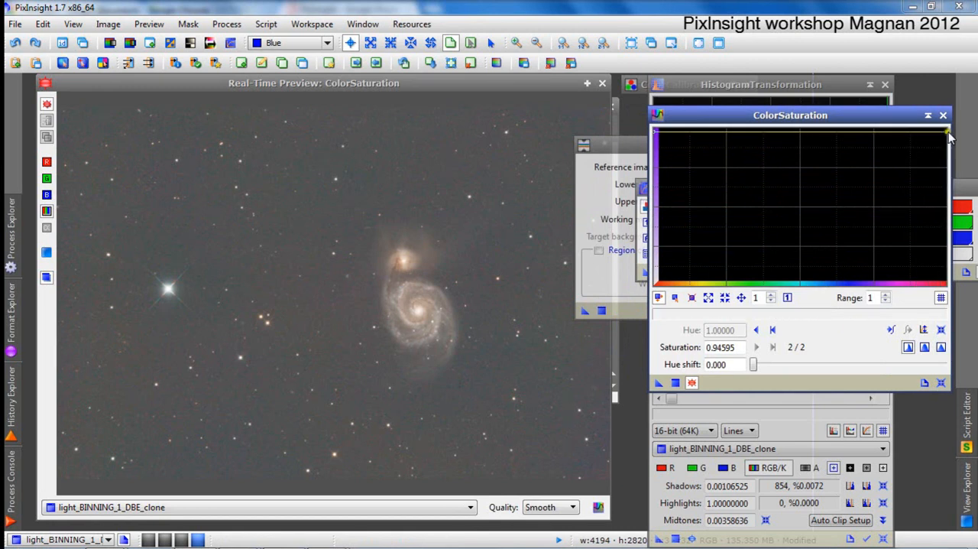
drag(947, 131, 928, 119)
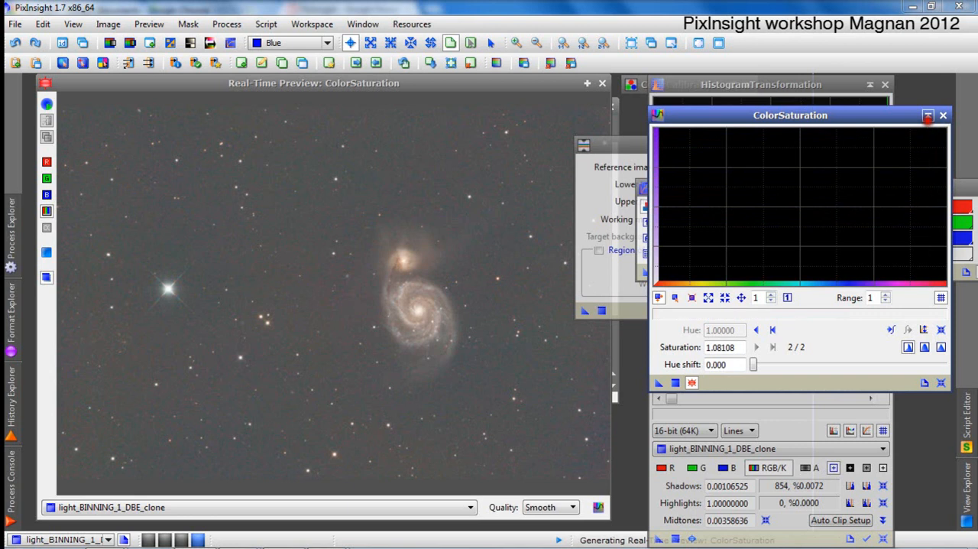
click(889, 295)
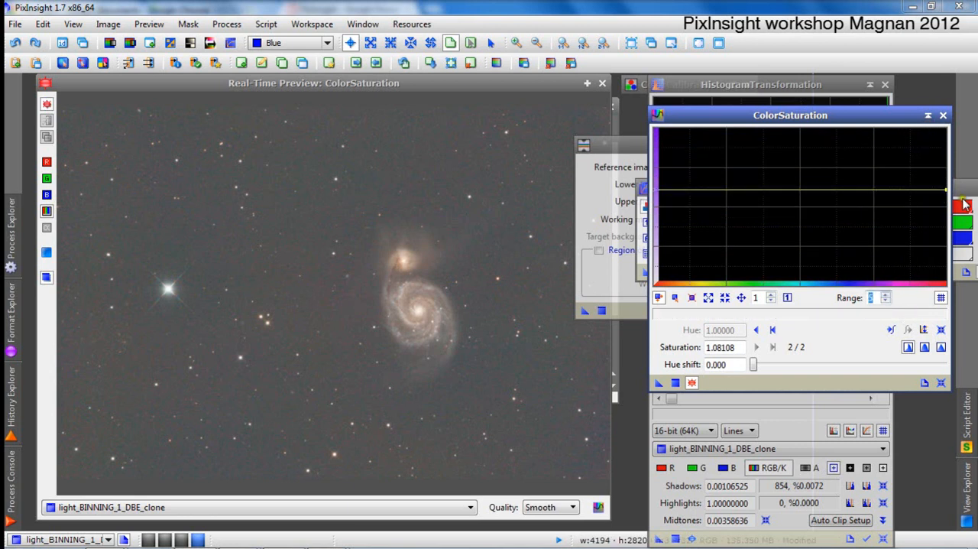
drag(944, 189, 945, 136)
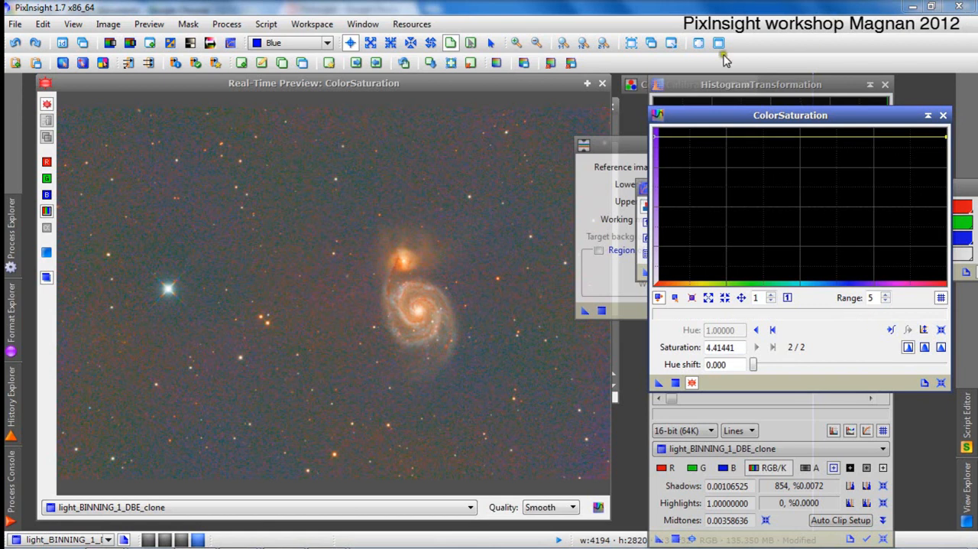
Close the real-time preview and reset the ColorSaturation curve.
click(603, 82)
mouse_move(8, 263)
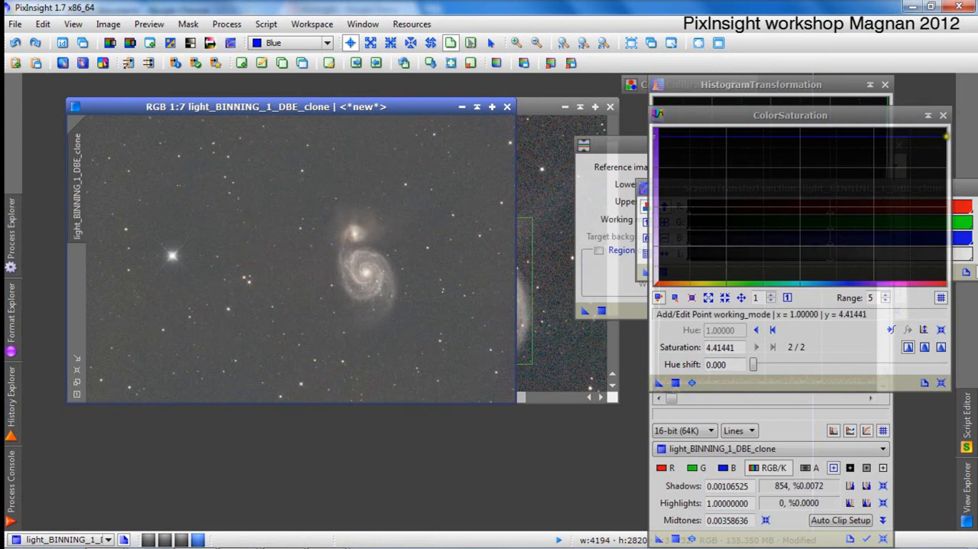
drag(837, 137, 847, 154)
click(941, 385)
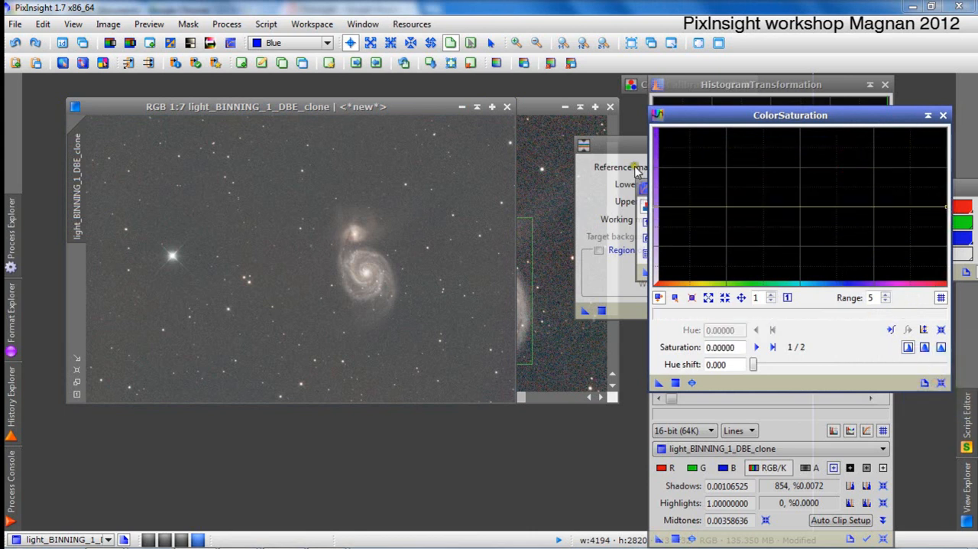
Preview a uniform saturation boost of 3.69369 on the clone, then close the preview and ColorSaturation without applying it.
drag(946, 205, 947, 146)
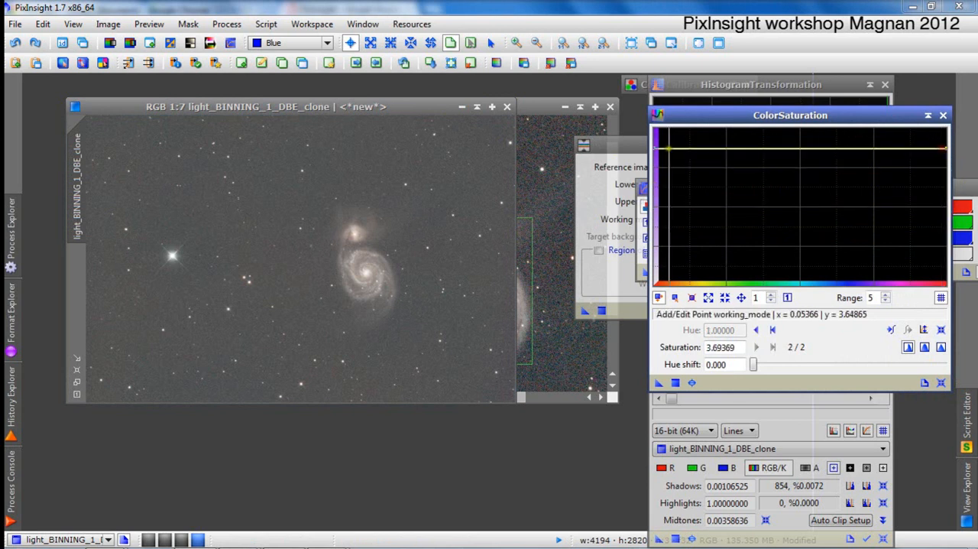
click(691, 383)
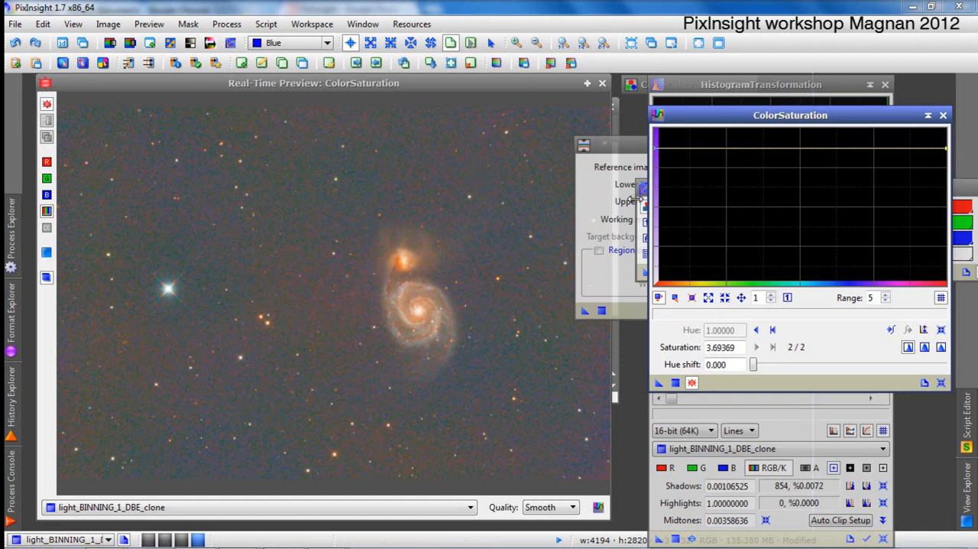
click(603, 83)
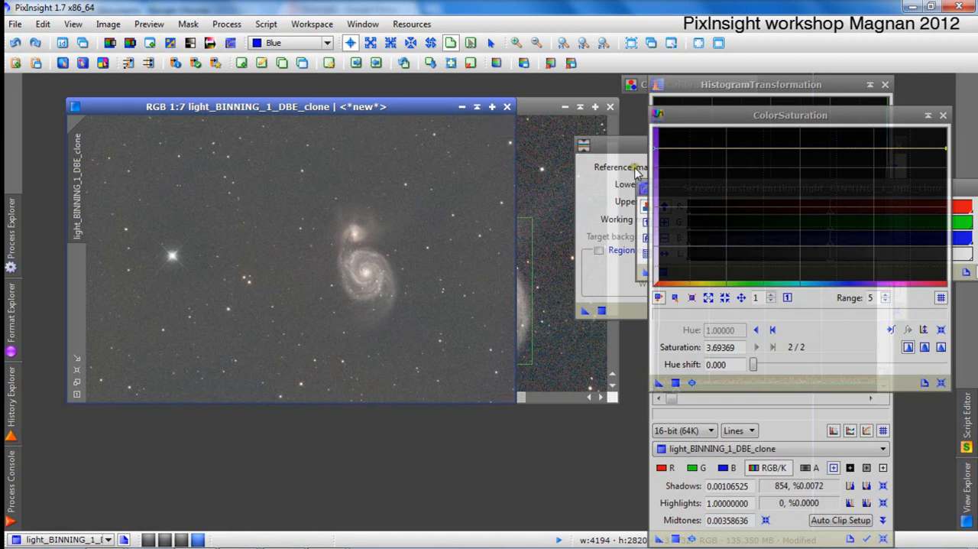
click(943, 114)
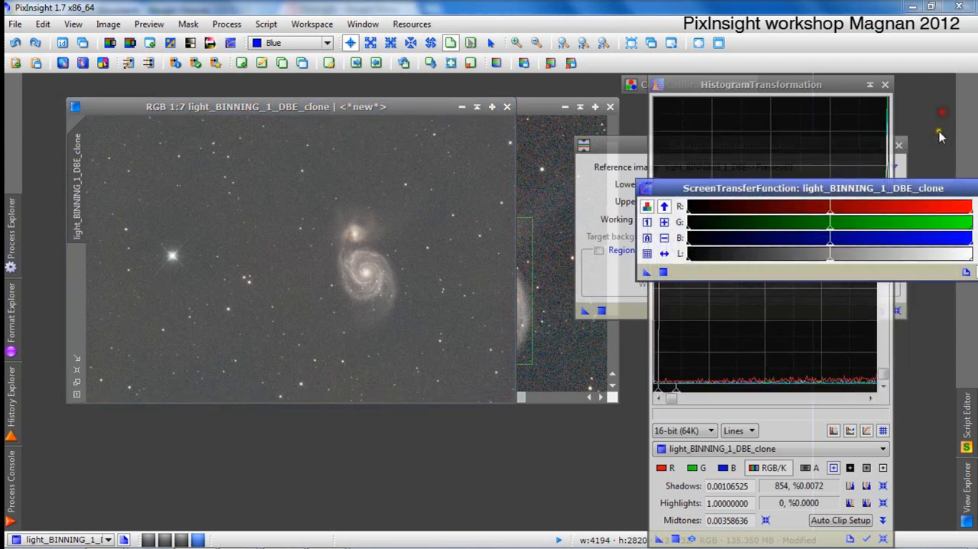
Tidy the workspace by collapsing HistogramTransformation to its title bar and closing BackgroundNeutralization.
drag(967, 189, 933, 185)
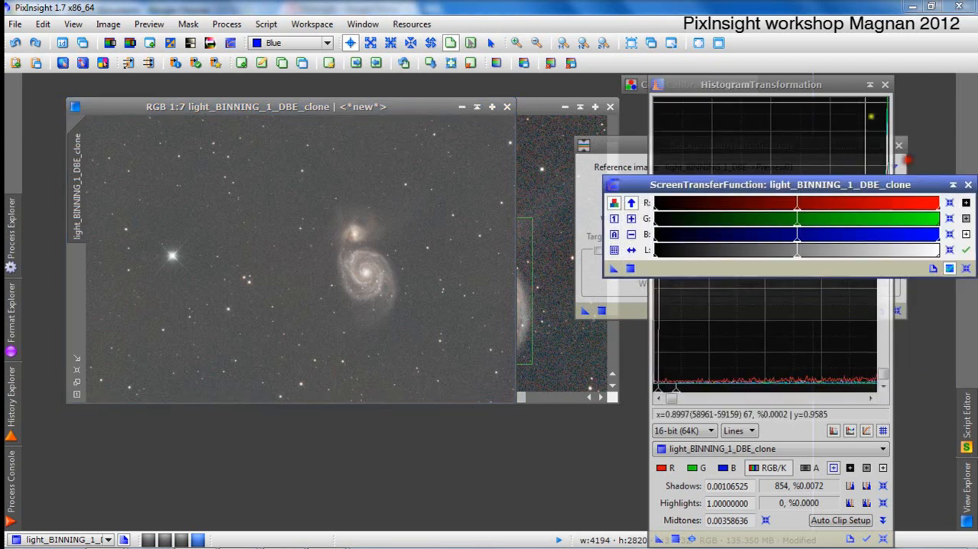
click(870, 84)
click(714, 143)
click(899, 145)
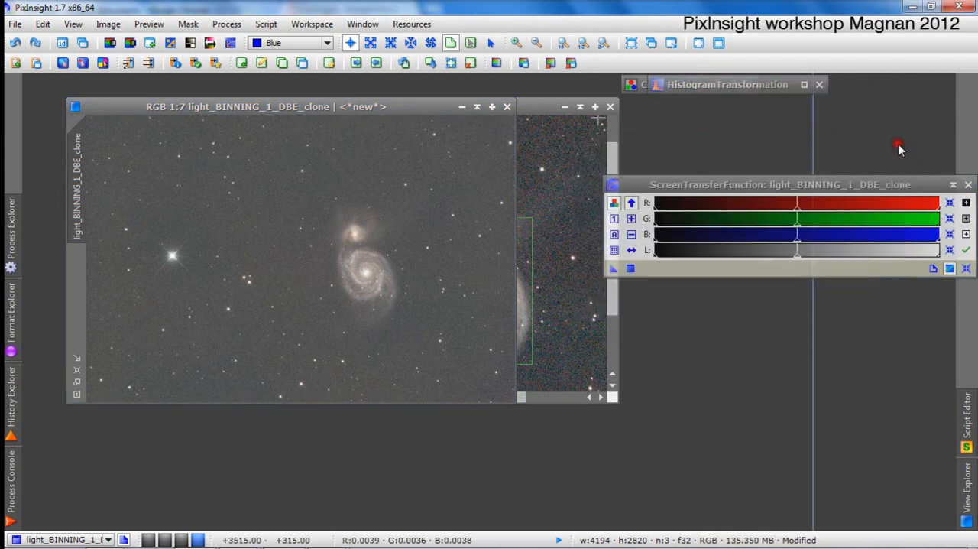
Bring the ColorCalibration process window back into full view.
click(229, 23)
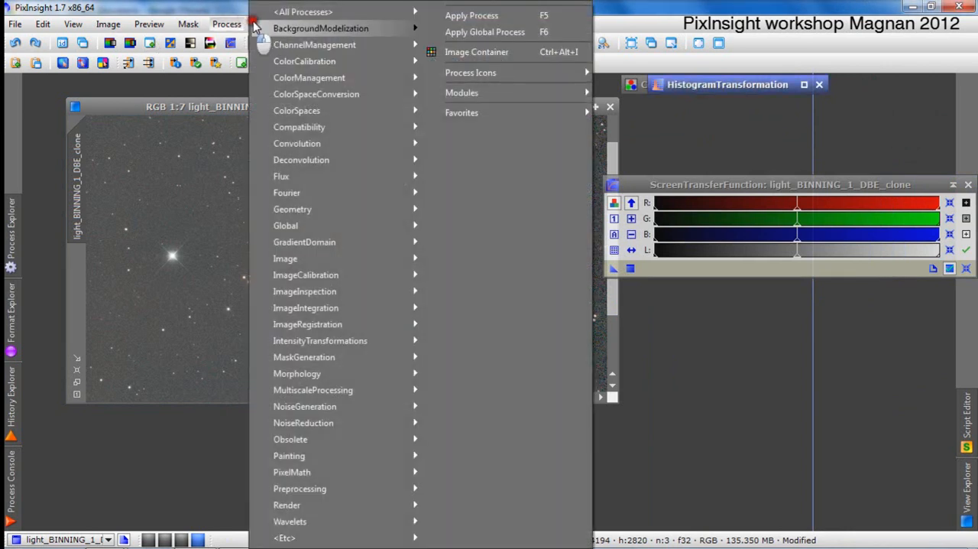
mouse_move(302, 65)
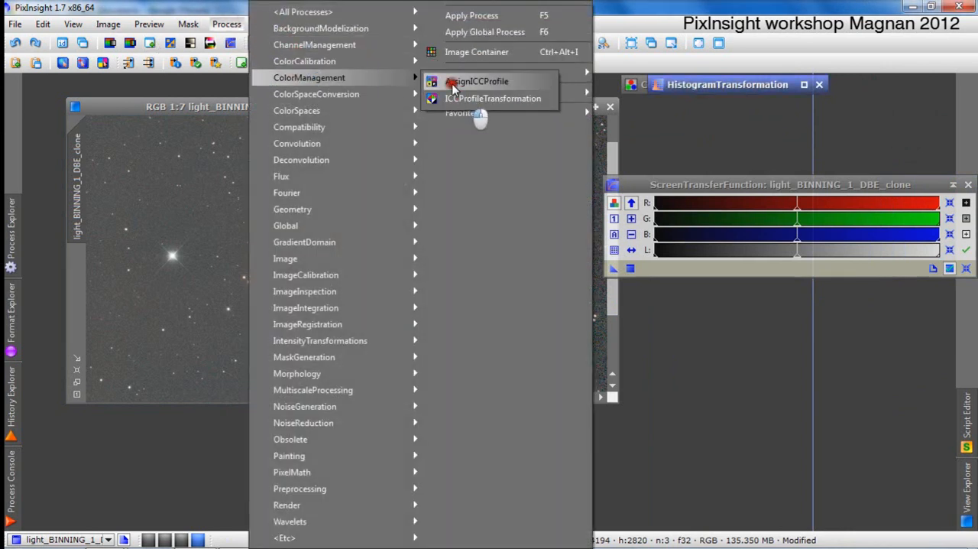
click(481, 99)
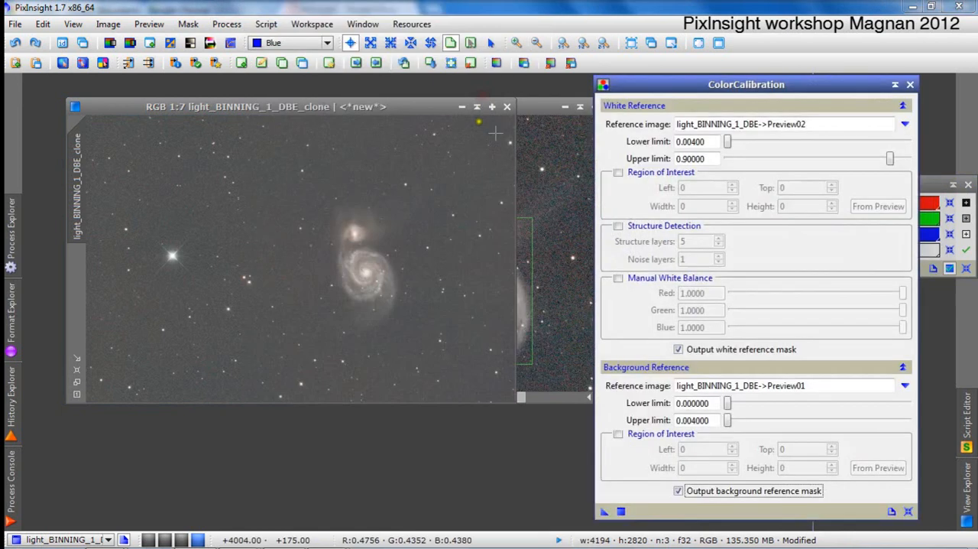
Close light_BINNING_1_DBE_clone without saving and undo ColorCalibration on the light_BINNING_1_DBE image.
click(508, 108)
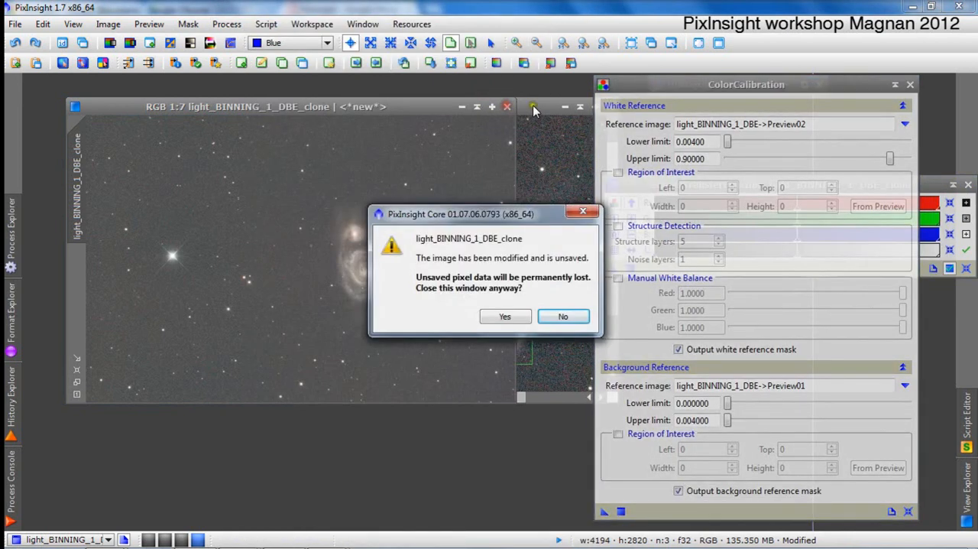
click(513, 317)
drag(469, 109, 402, 123)
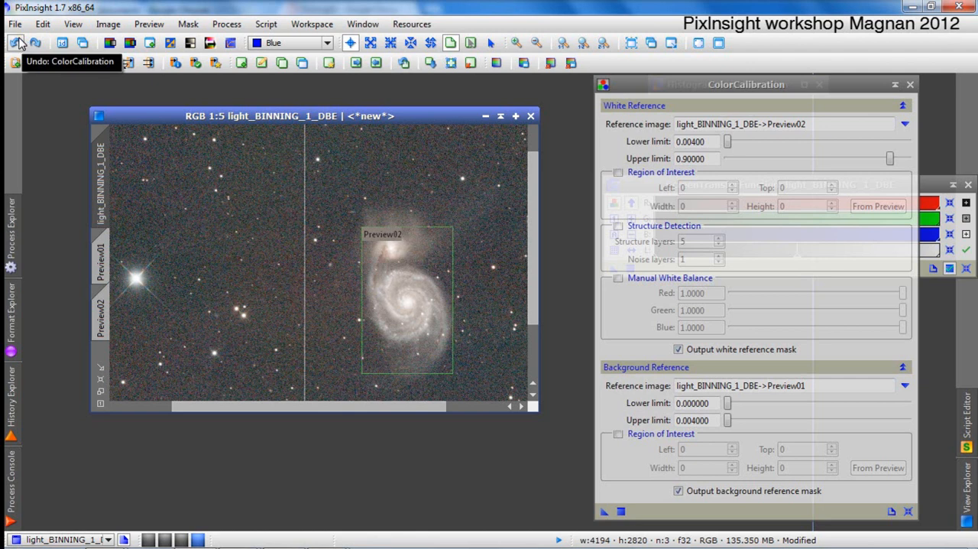
click(19, 43)
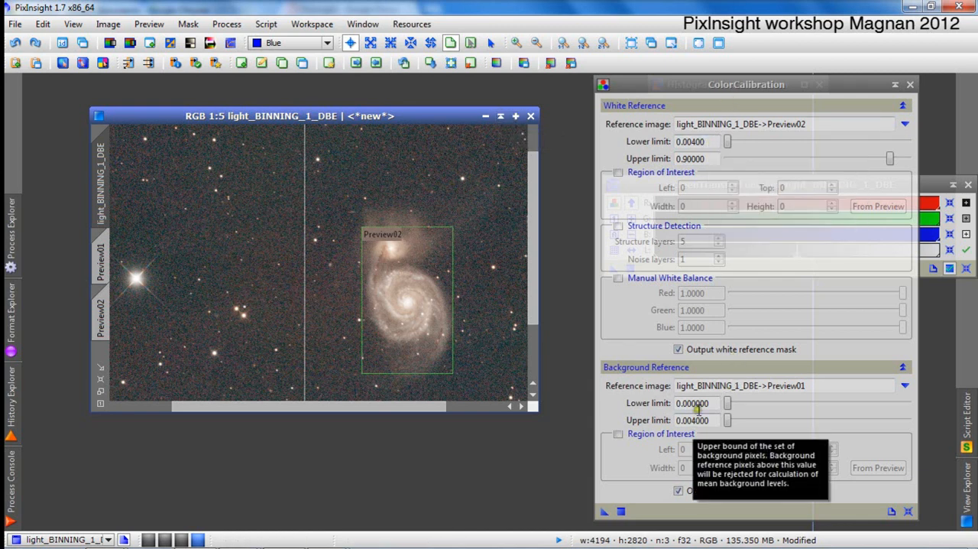
Maximize the light_BINNING_1_DBE image and examine the colors of the galaxy, stars and background at several zoom levels.
scroll(420, 270, down, 3)
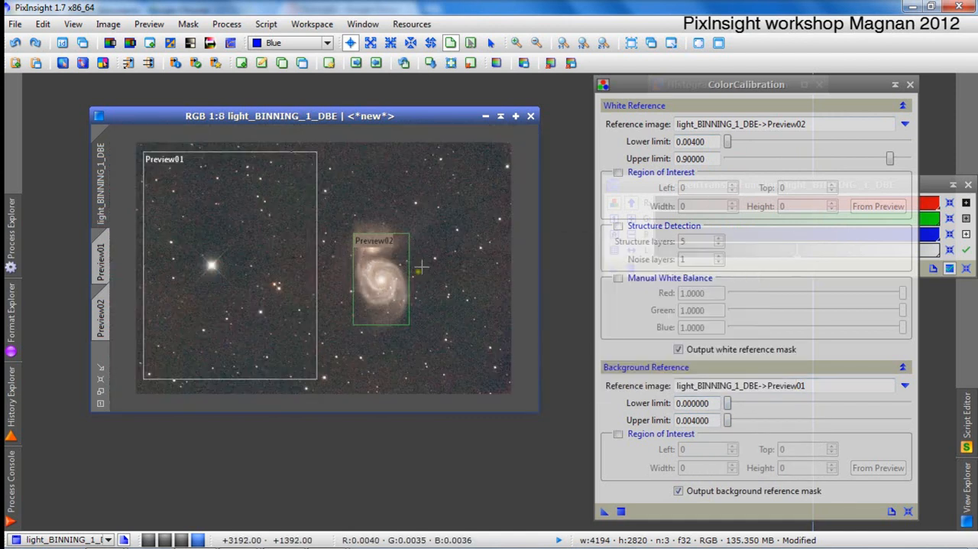
scroll(426, 265, up, 3)
click(517, 116)
scroll(471, 278, up, 2)
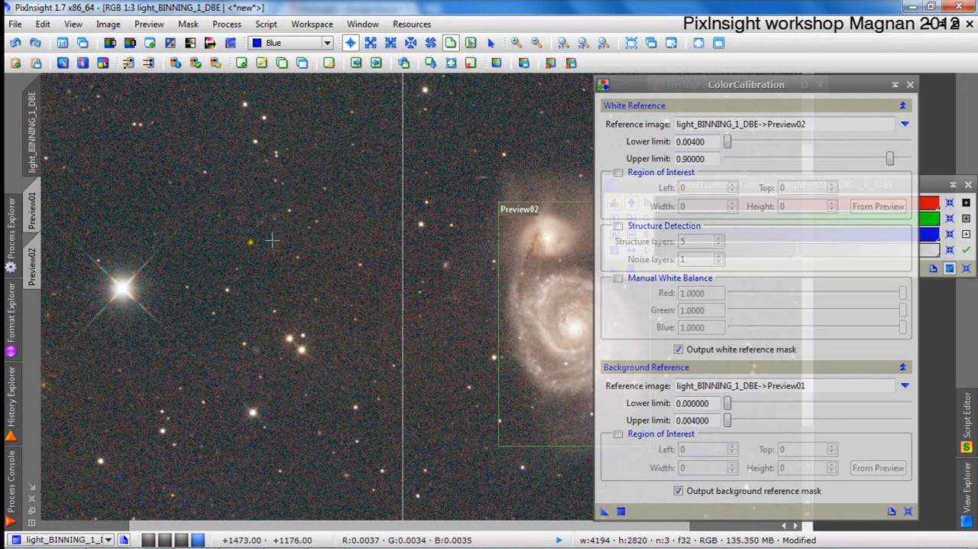
drag(573, 309, 447, 291)
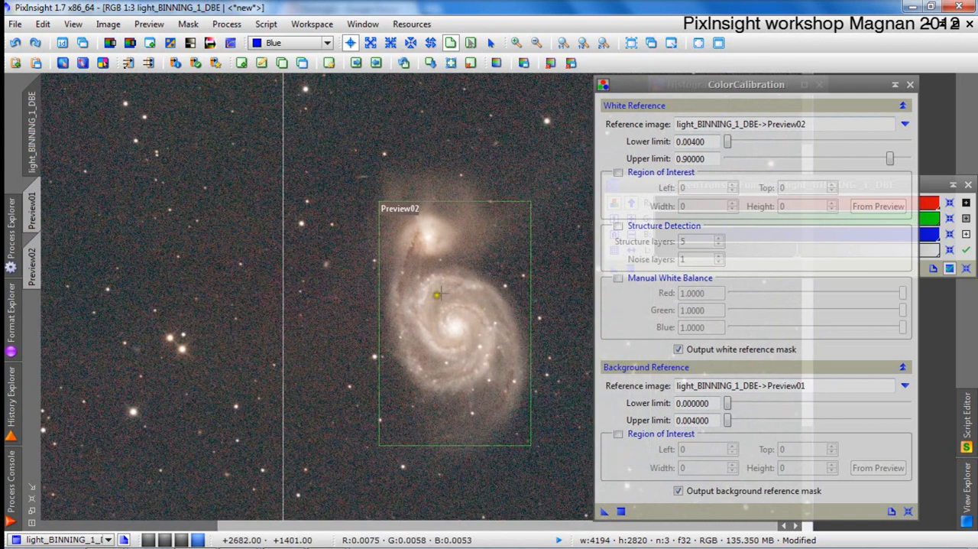
scroll(444, 290, up, 1)
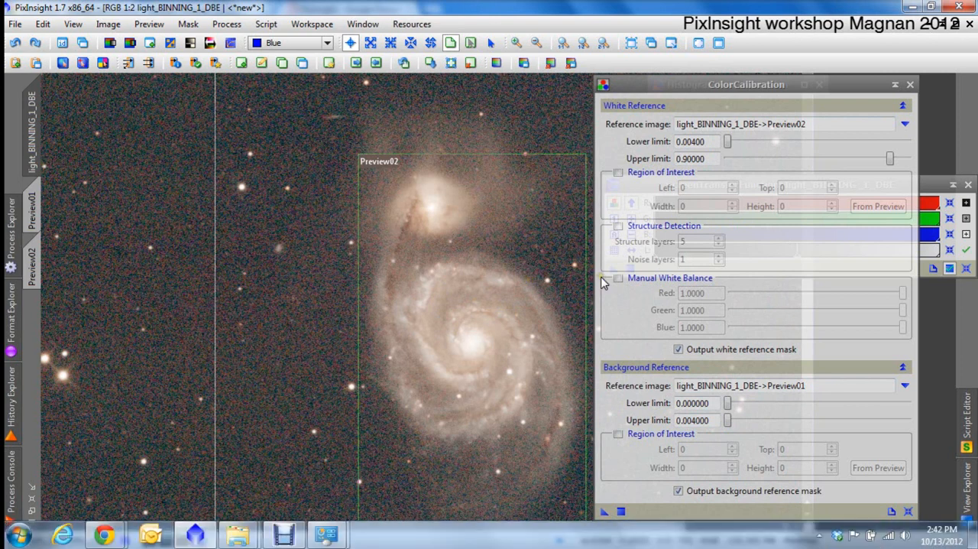
scroll(488, 291, up, 1)
scroll(491, 300, down, 2)
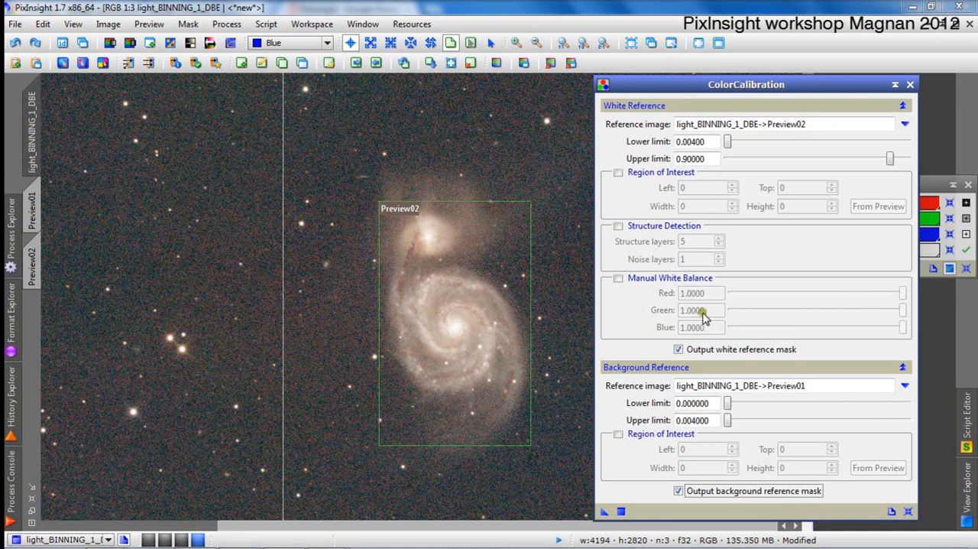
Enable Manual White Balance in ColorCalibration to look at its channel factors, and disable it again.
click(618, 280)
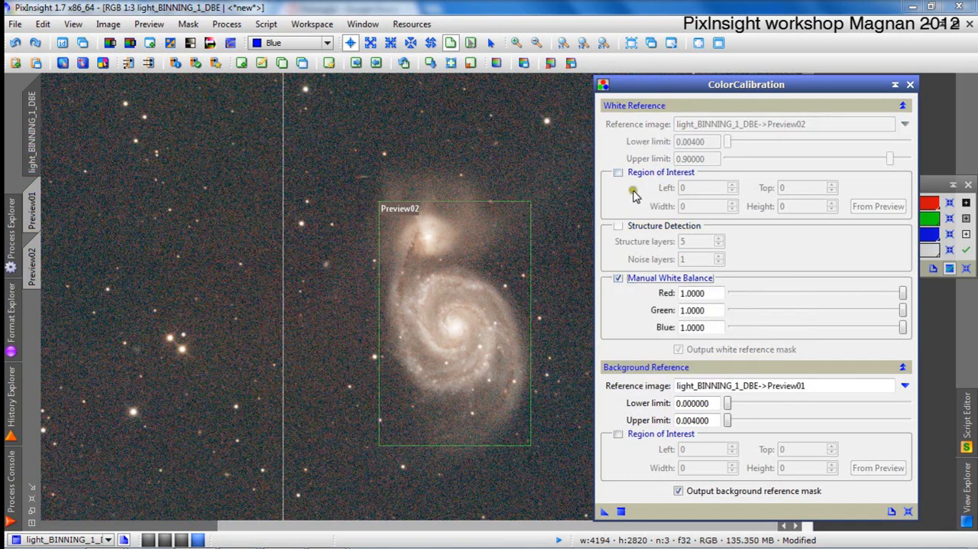
click(618, 278)
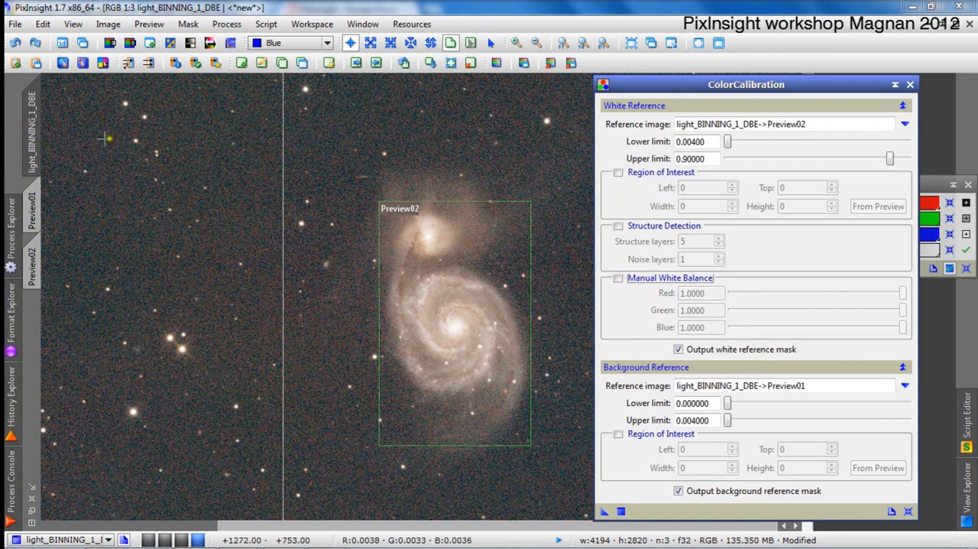
Check the color calibration factors of the last run in the process console and enable Manual White Balance in ColorCalibration.
click(10, 221)
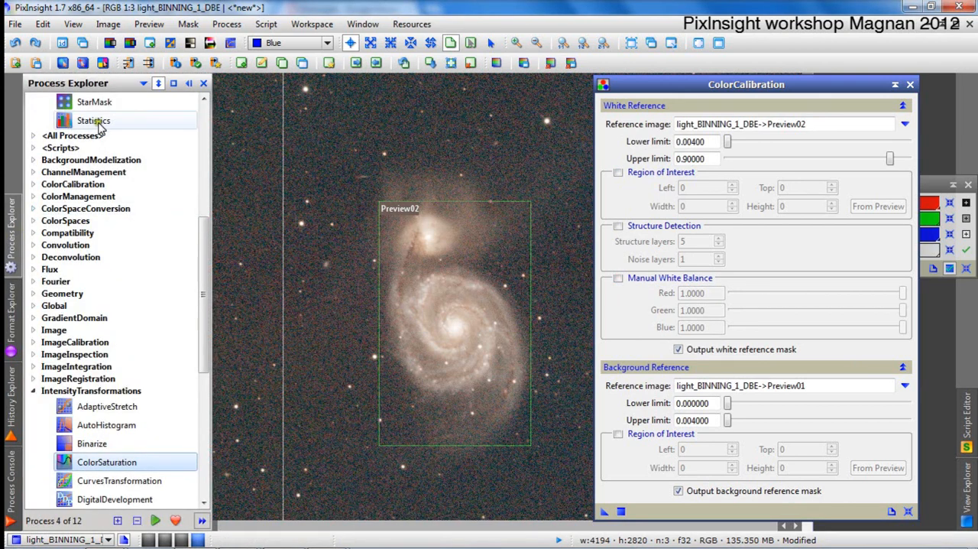
click(7, 245)
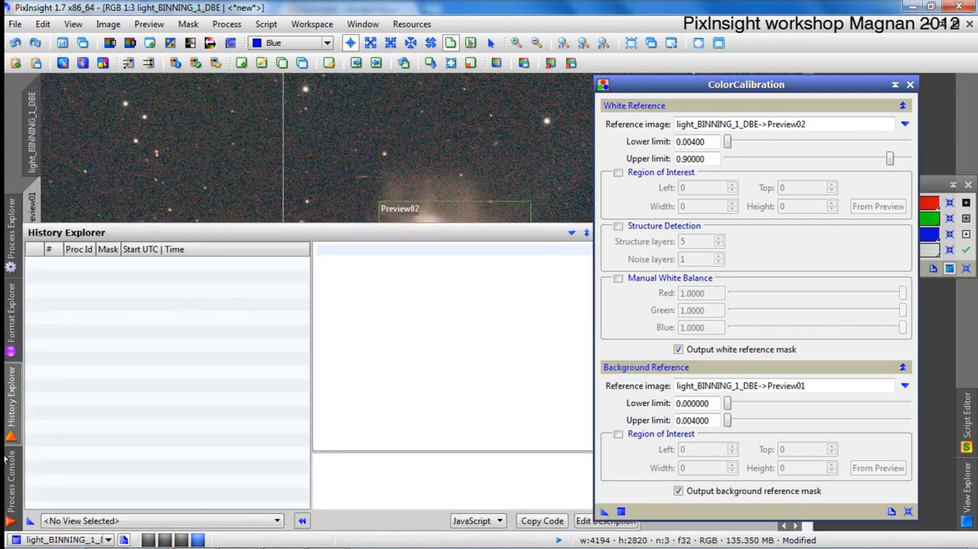
mouse_move(15, 475)
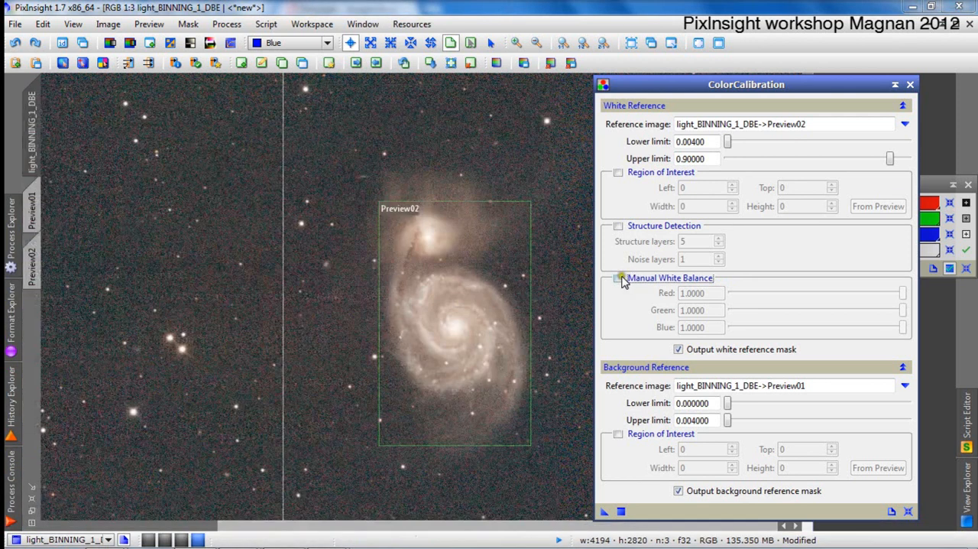
click(618, 278)
click(14, 478)
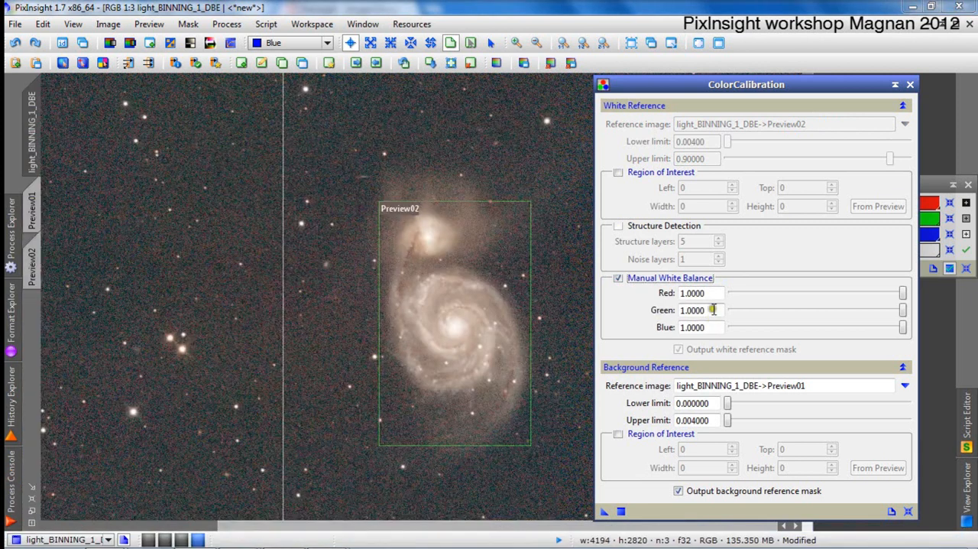
click(10, 488)
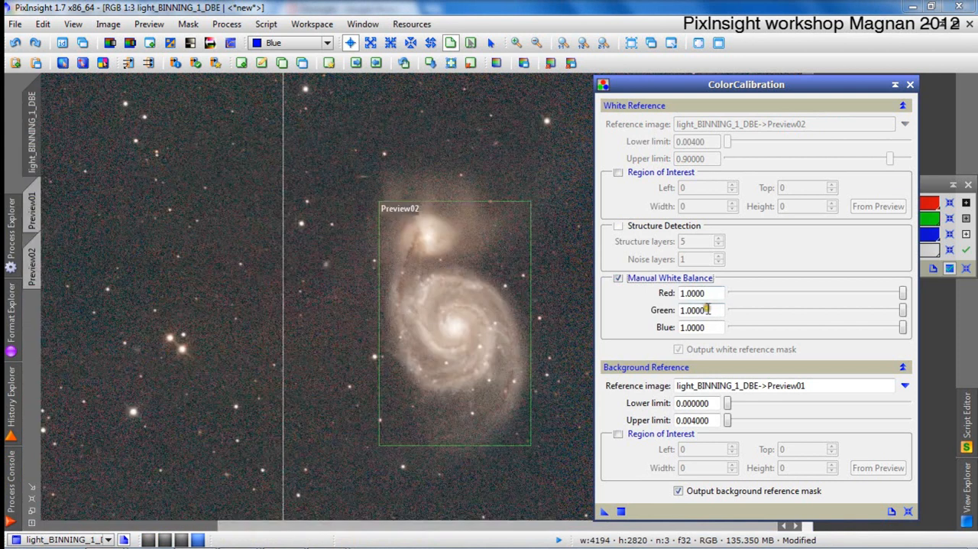
Try to set the Manual White Balance green factor to 1.3 and enter new blue and red factors.
drag(706, 309, 689, 310)
text(3)
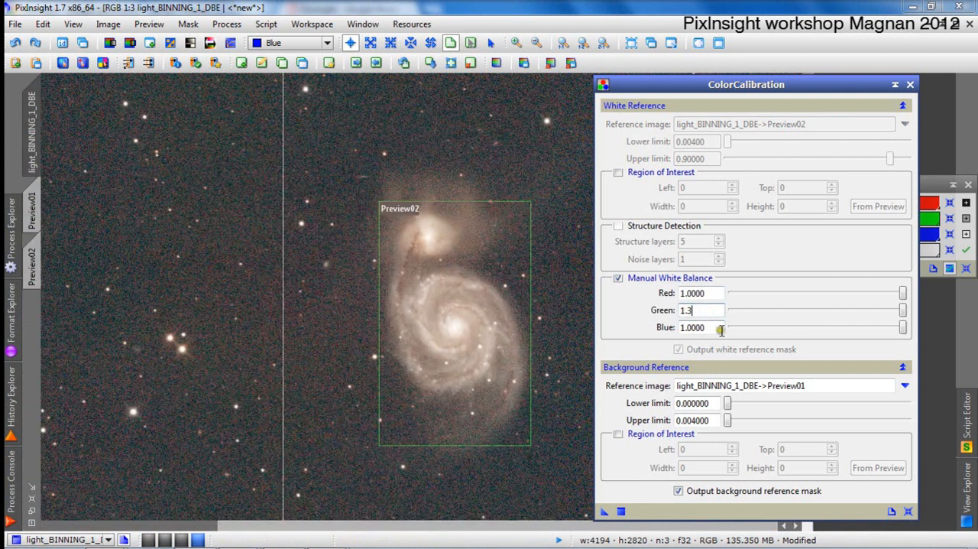
click(711, 328)
click(547, 300)
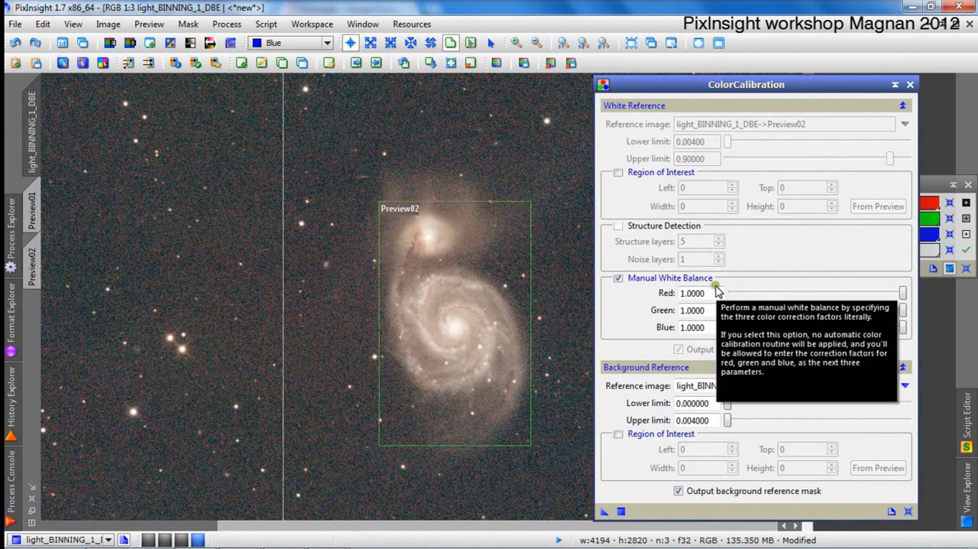
double_click(703, 327)
text(1)
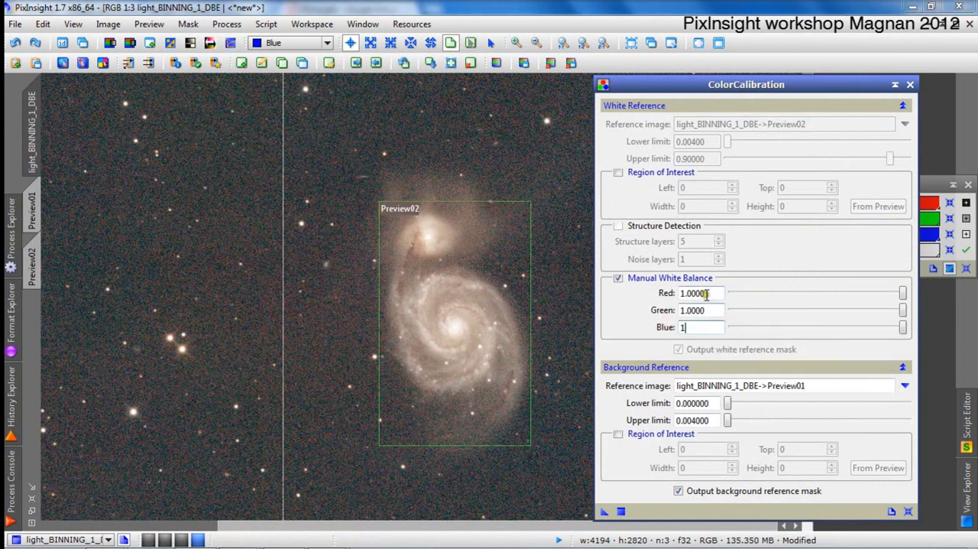
double_click(705, 294)
text(5)
key(Return)
click(547, 302)
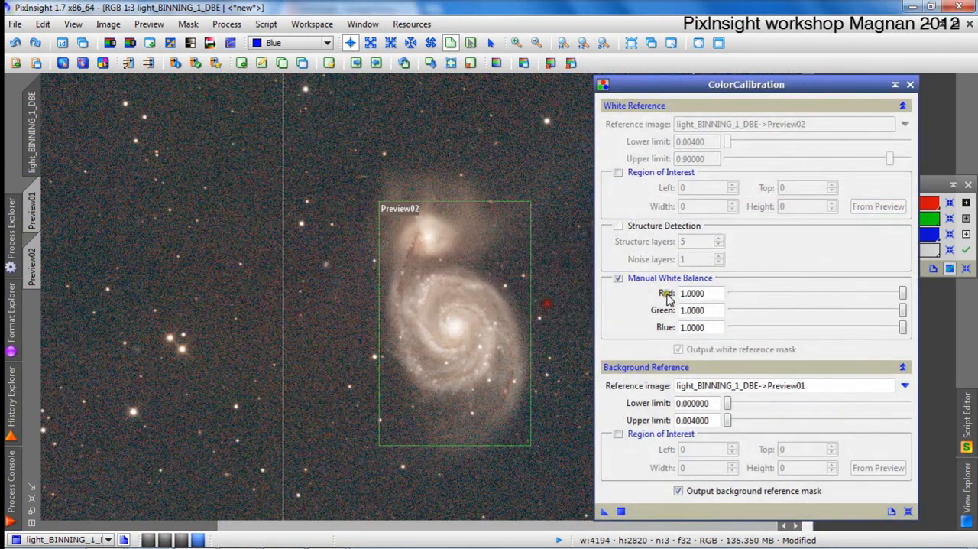
Set the Manual White Balance factors to 0.5 for red and 0.65 for green.
drag(716, 294, 640, 289)
text(.5)
key(Tab)
drag(715, 327, 664, 327)
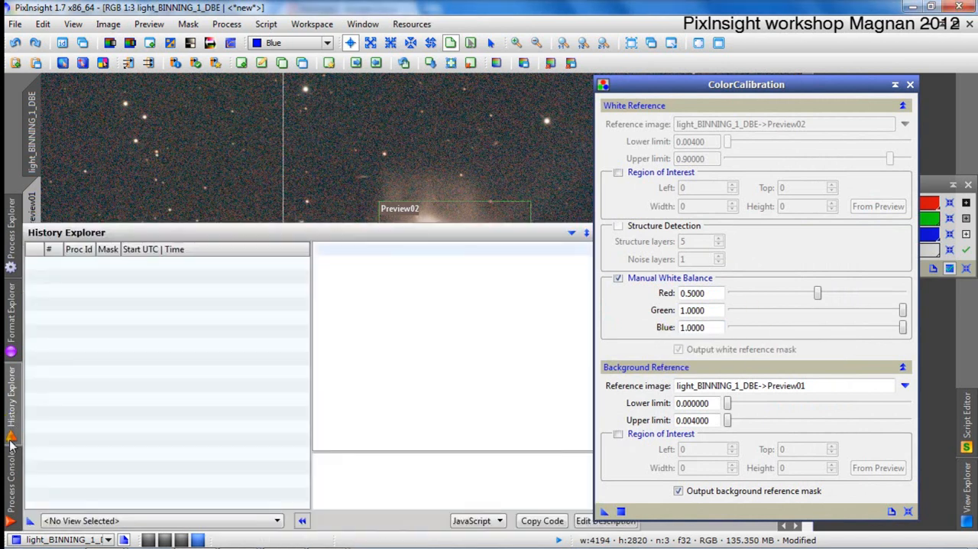
mouse_move(10, 471)
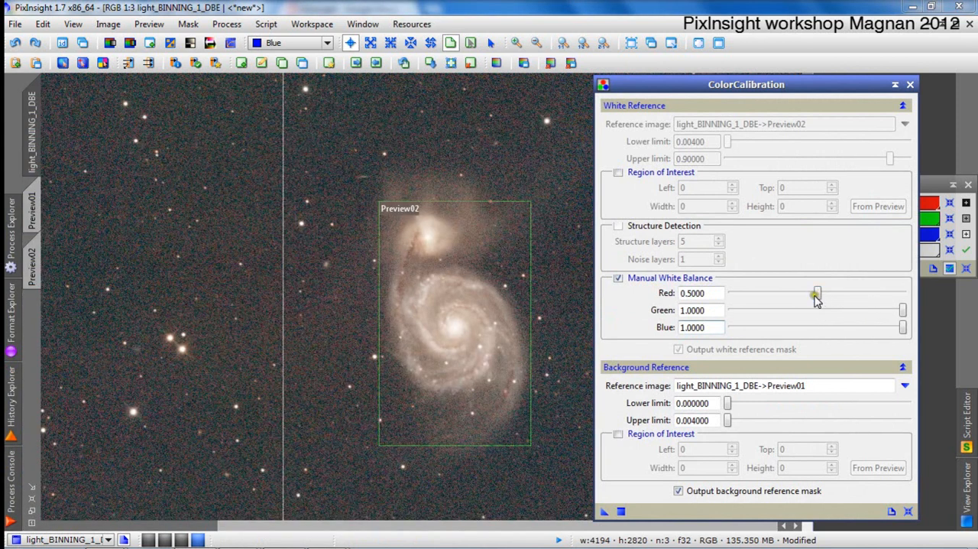
click(708, 327)
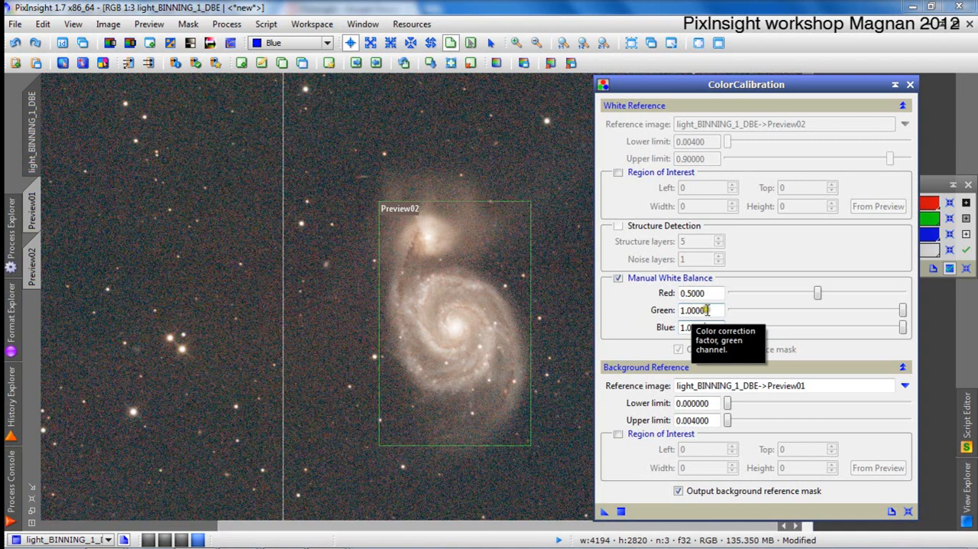
double_click(691, 310)
key(BackSpace)
text(.65)
key(Tab)
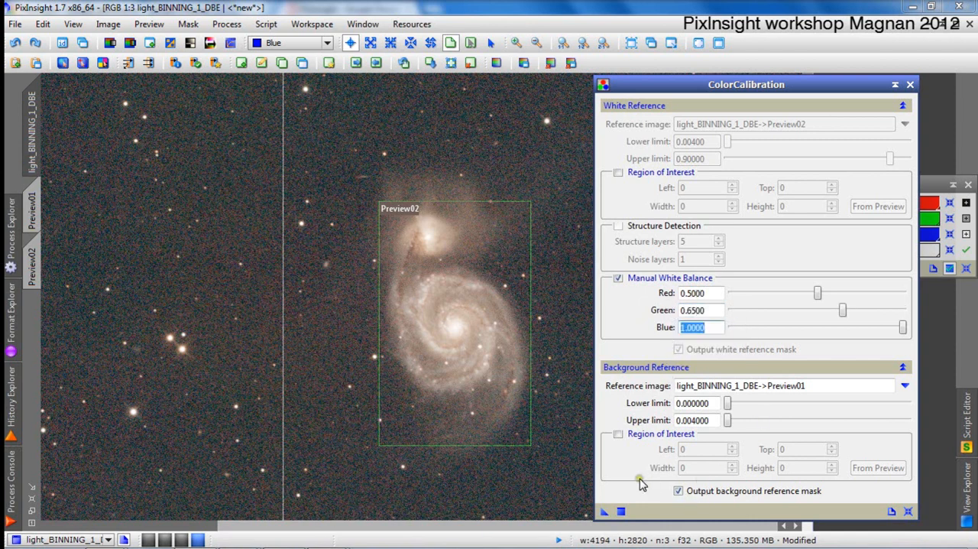
Apply ColorCalibration to the light_BINNING_1_DBE image, close the generated background mask and return the image to a floating window.
drag(604, 511, 386, 396)
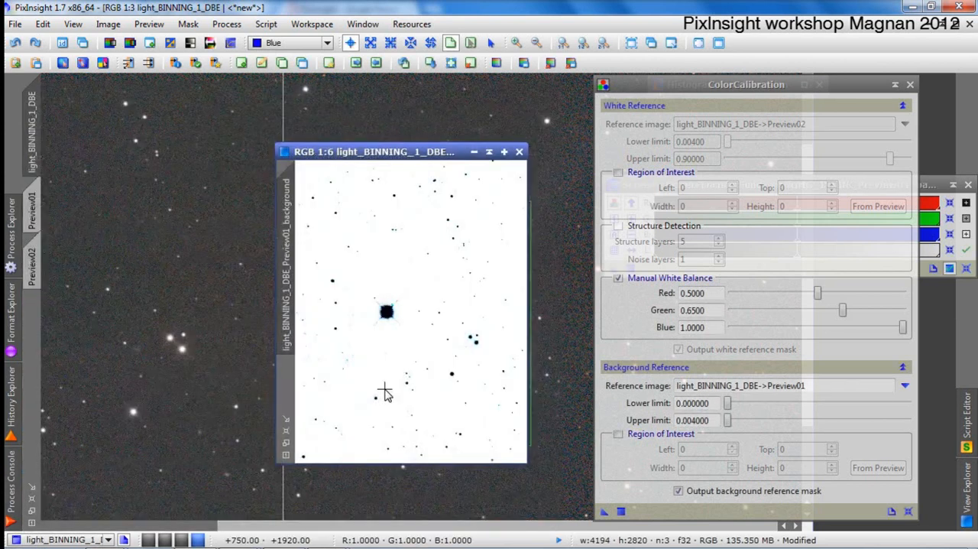
click(519, 151)
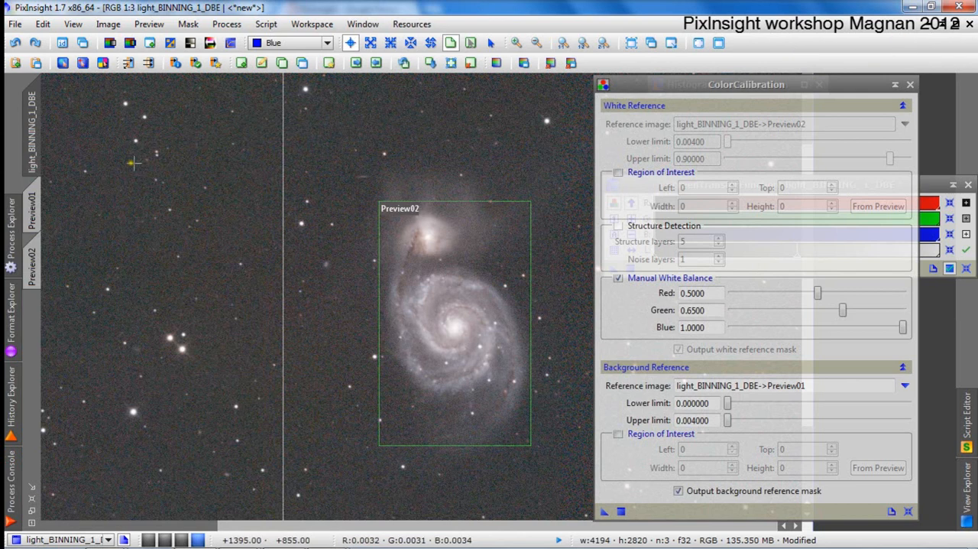
click(955, 24)
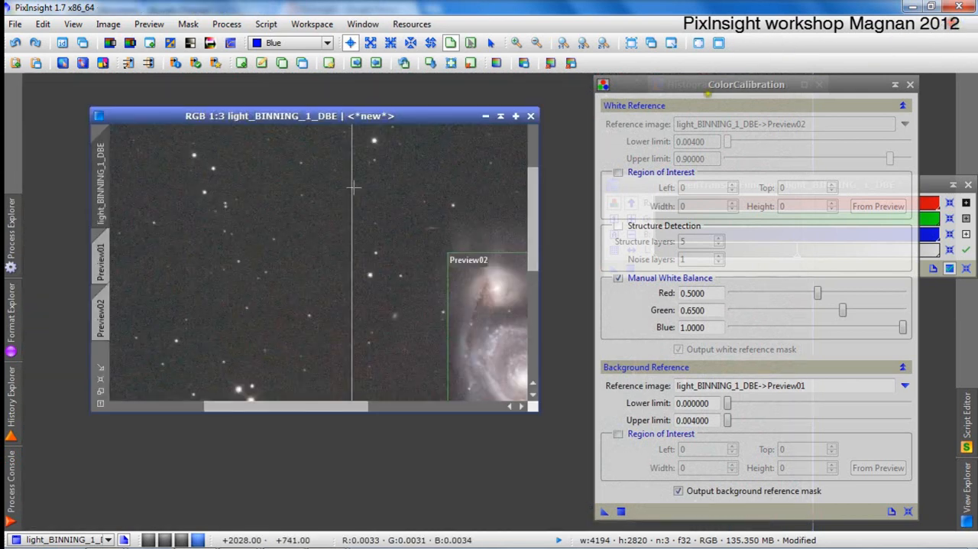
scroll(471, 330, up, 2)
scroll(471, 330, down, 2)
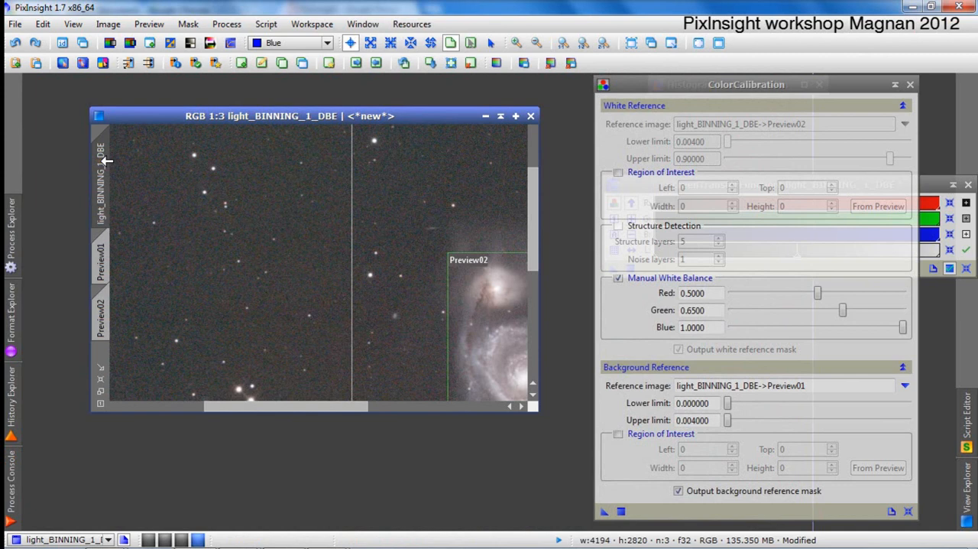
Clone the calibrated light_BINNING_1_DBE image and reset the clone's screen stretch in ScreenTransferFunction.
drag(105, 159, 68, 162)
drag(935, 187, 876, 177)
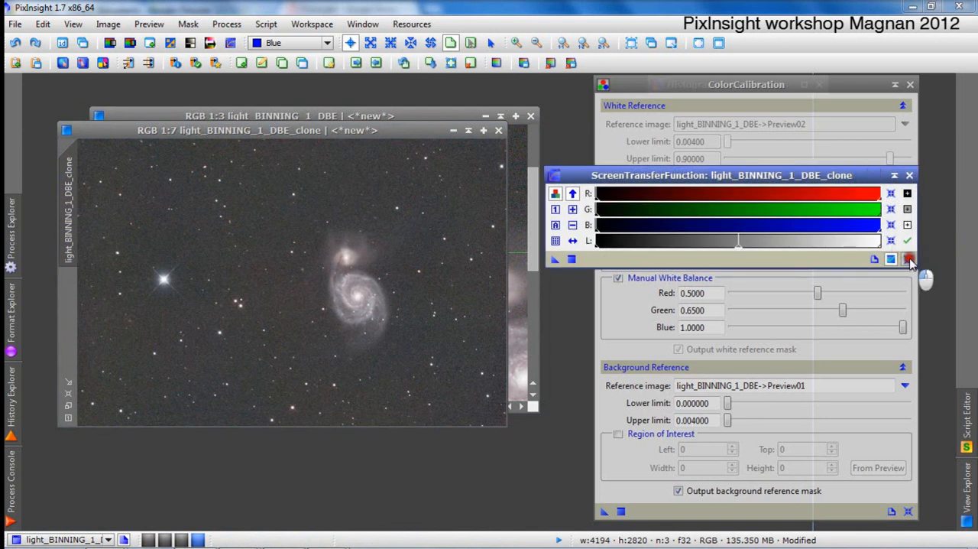
click(908, 259)
Stretch the clone with HistogramTransformation at shadows 0.00159768 and midtones 0.00232761, checking the result in a real-time preview first.
click(893, 85)
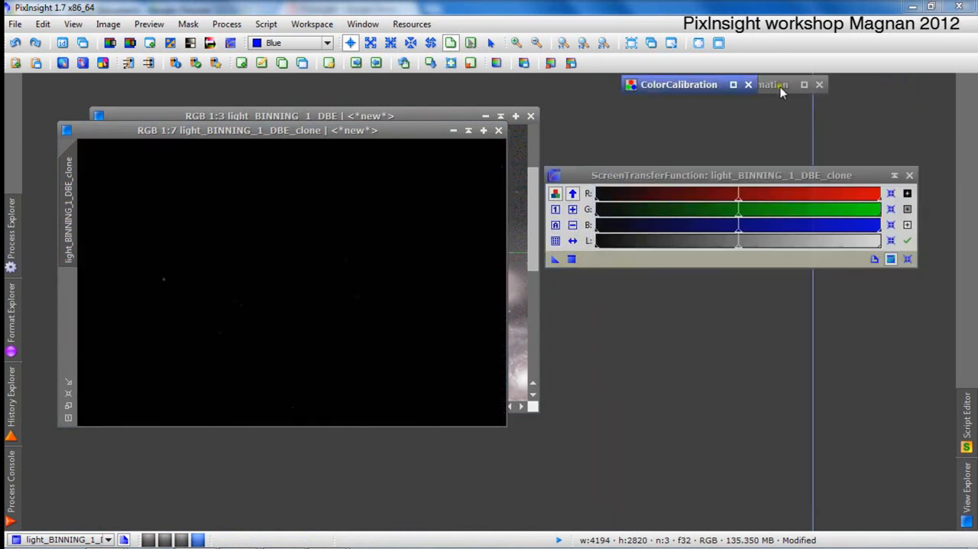
click(776, 84)
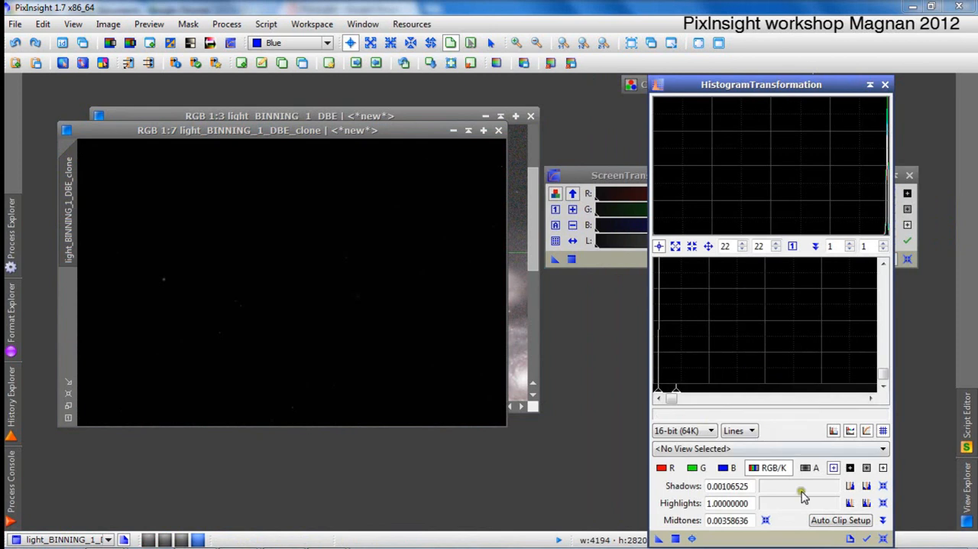
click(791, 453)
click(806, 505)
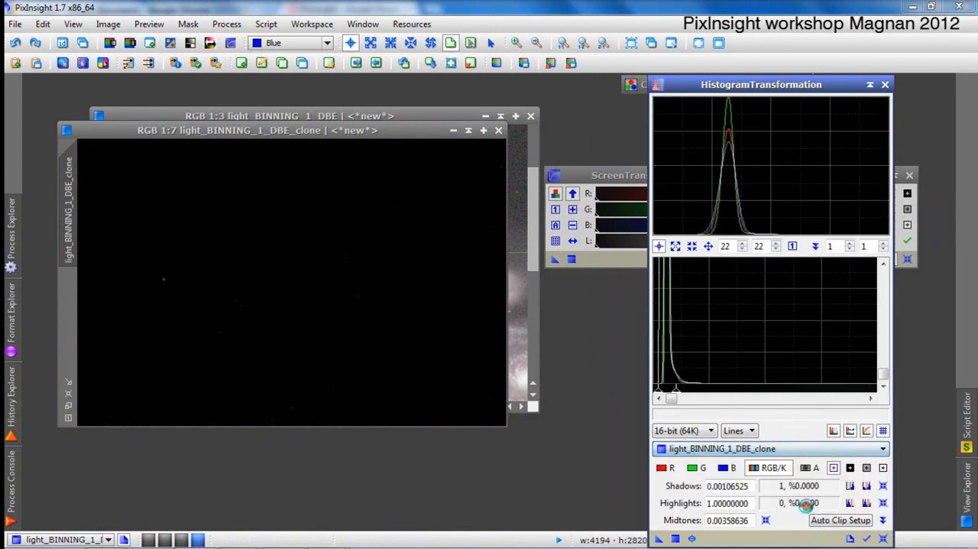
click(692, 540)
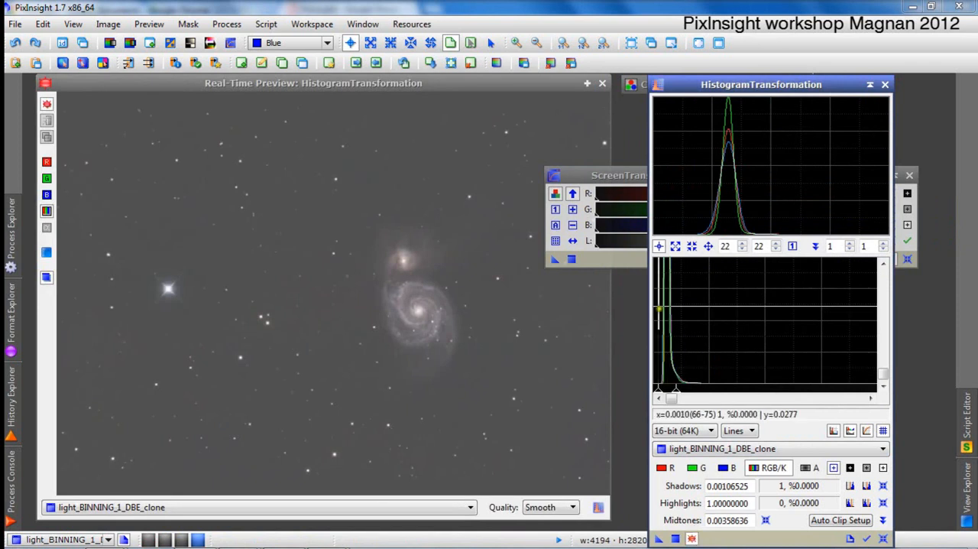
drag(671, 393, 683, 402)
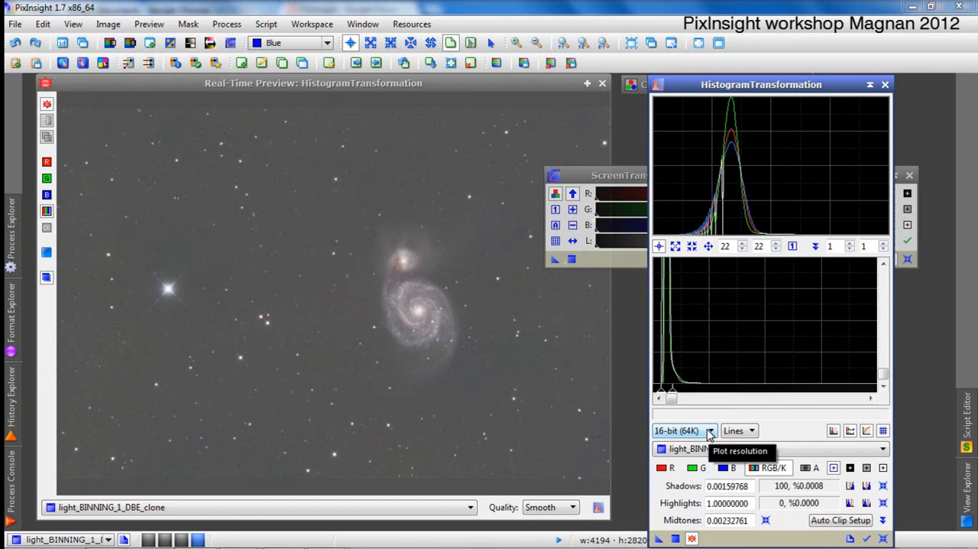
click(602, 83)
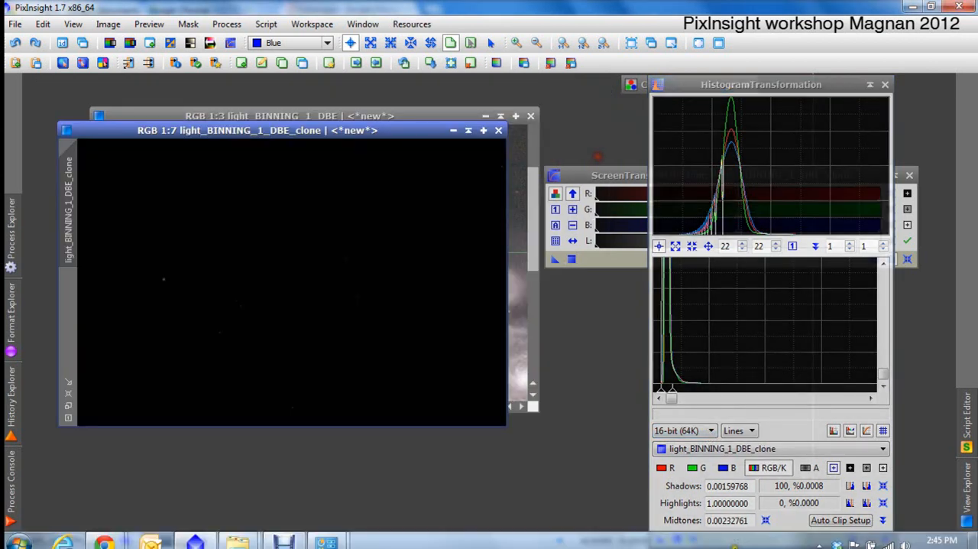
click(407, 357)
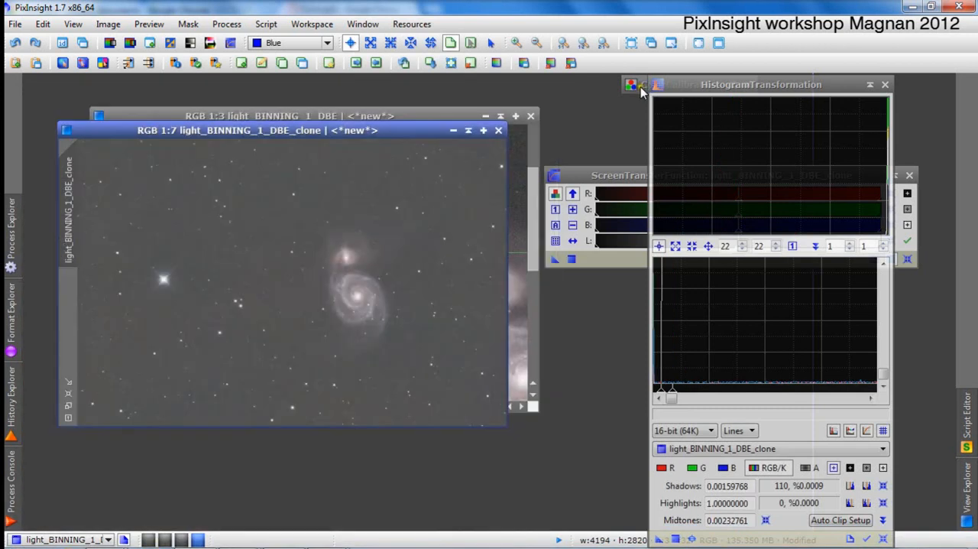
Preview the existing ColorSaturation boost on the stretched clone to examine the galaxy, star and background colors, and close the preview.
click(646, 85)
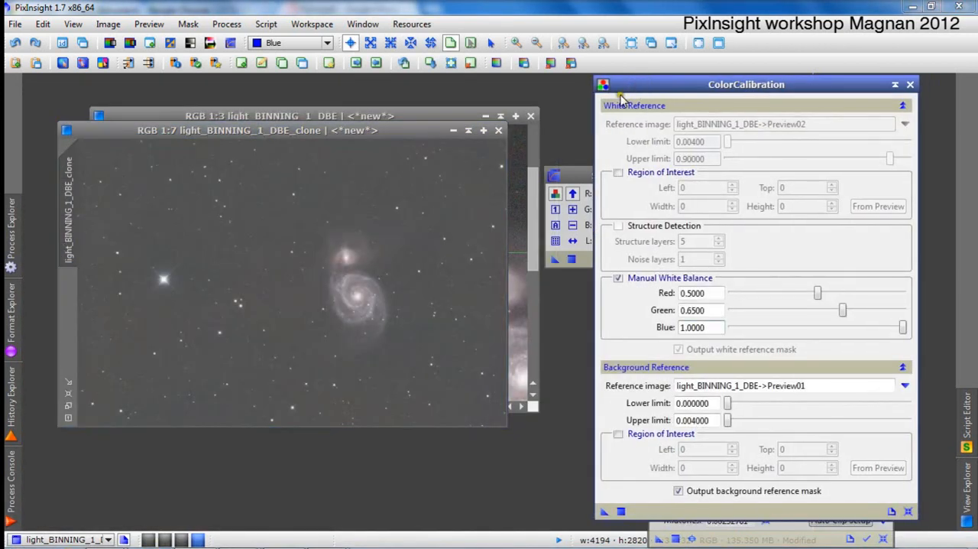
click(895, 84)
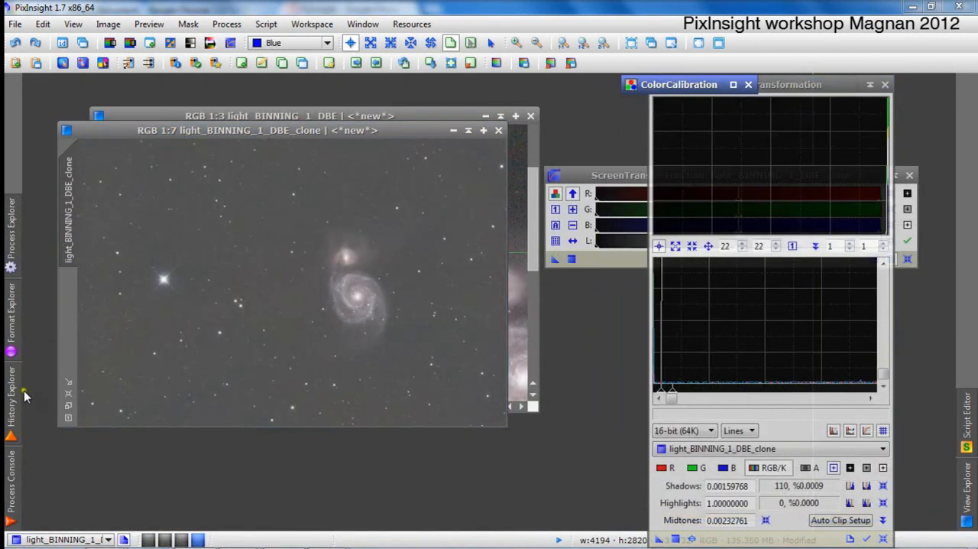
mouse_move(13, 234)
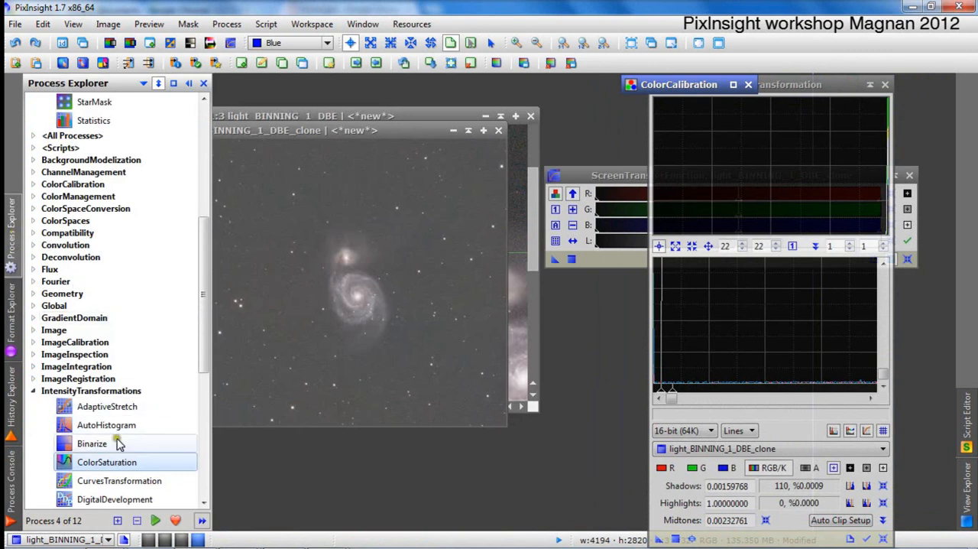
double_click(122, 462)
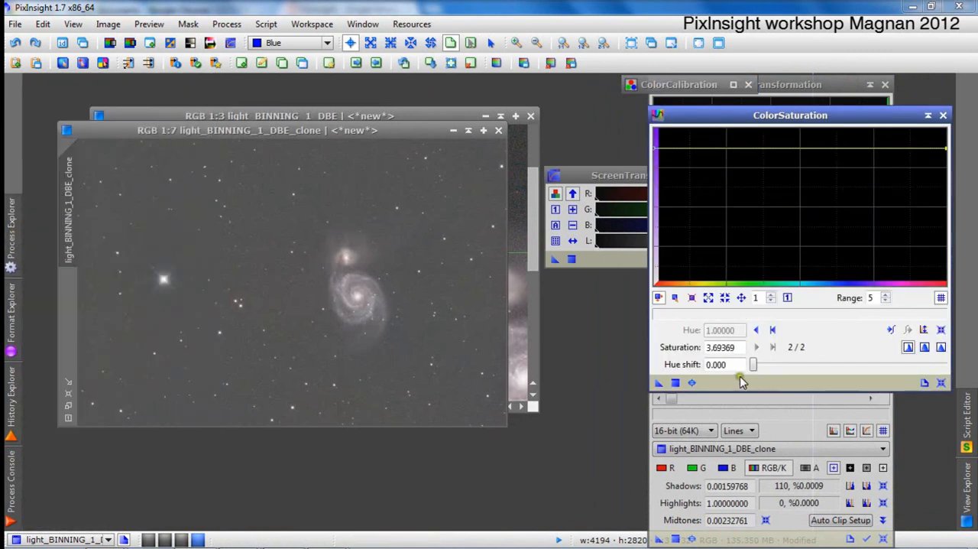
click(692, 382)
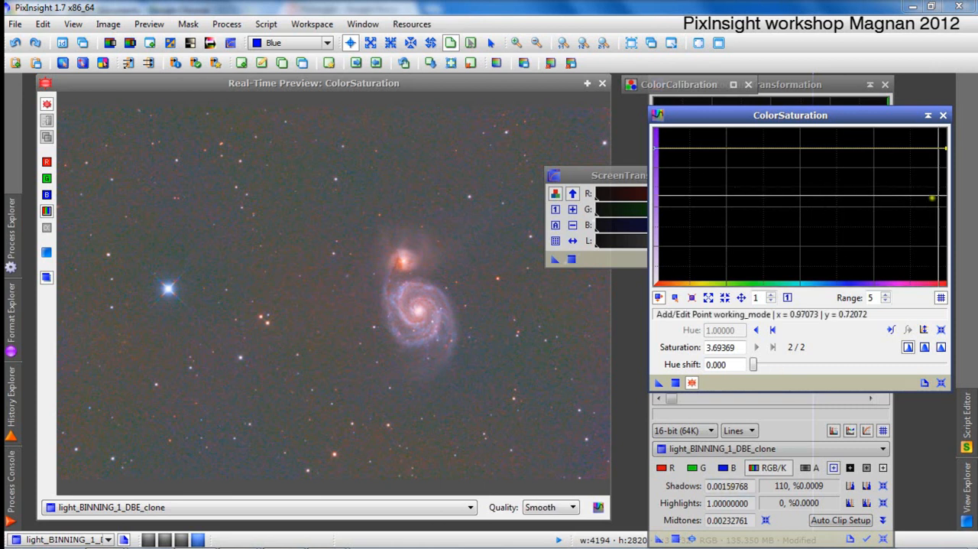
click(602, 84)
mouse_move(623, 175)
mouse_down()
mouse_move(562, 142)
mouse_move(534, 104)
mouse_up()
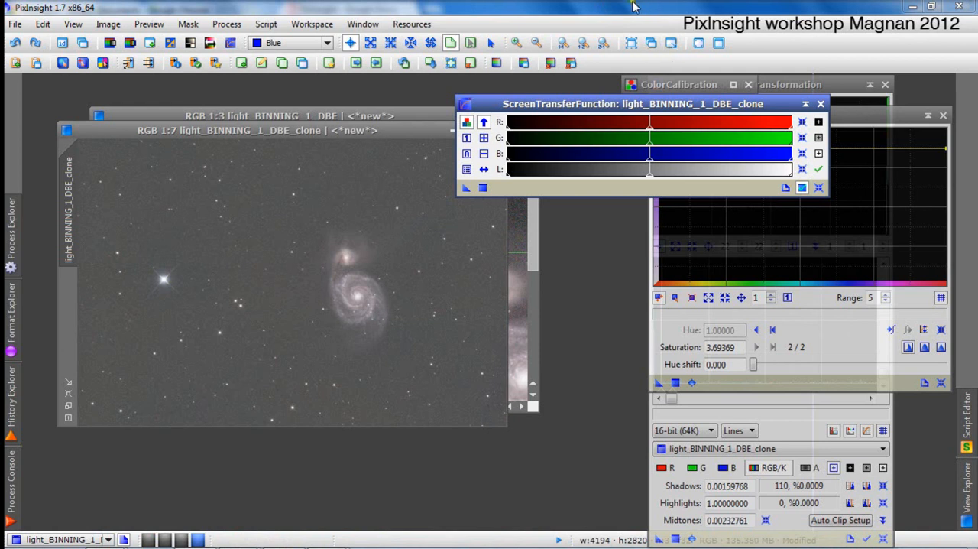
Close the stretched light_BINNING_1_DBE_clone image without saving it.
drag(533, 105, 619, 107)
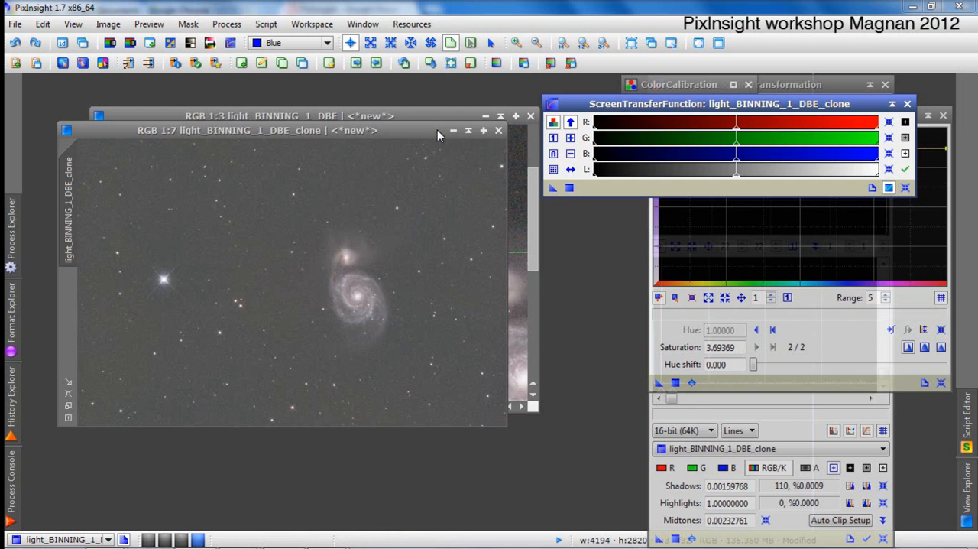
click(498, 131)
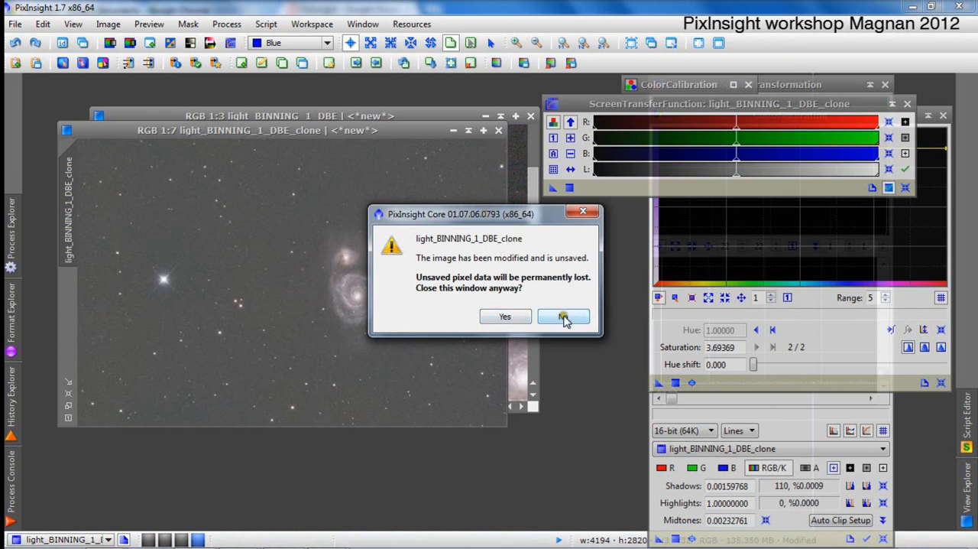
click(505, 317)
Collapse the HistogramTransformation window out of the way and expand ColorCalibration to review its manual white balance settings.
click(803, 85)
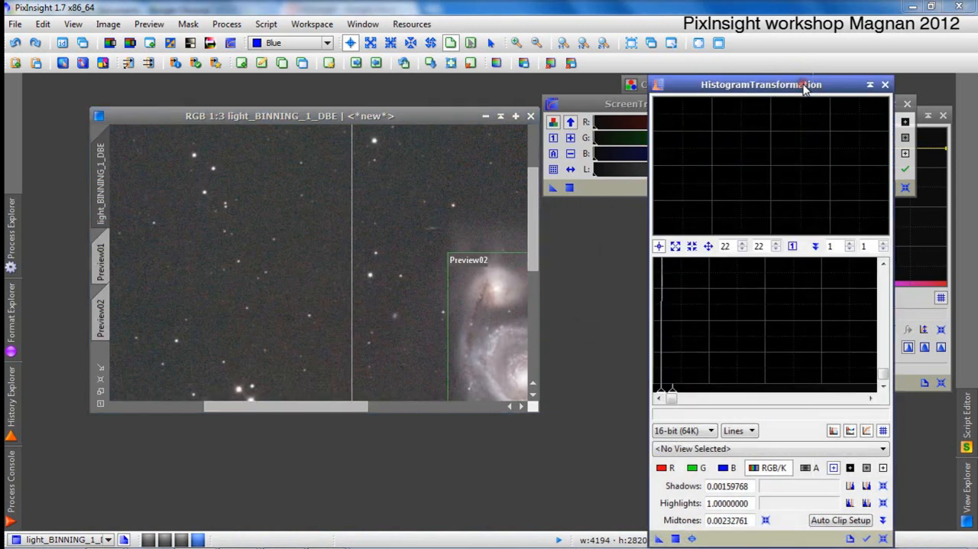
click(870, 85)
drag(782, 86, 786, 152)
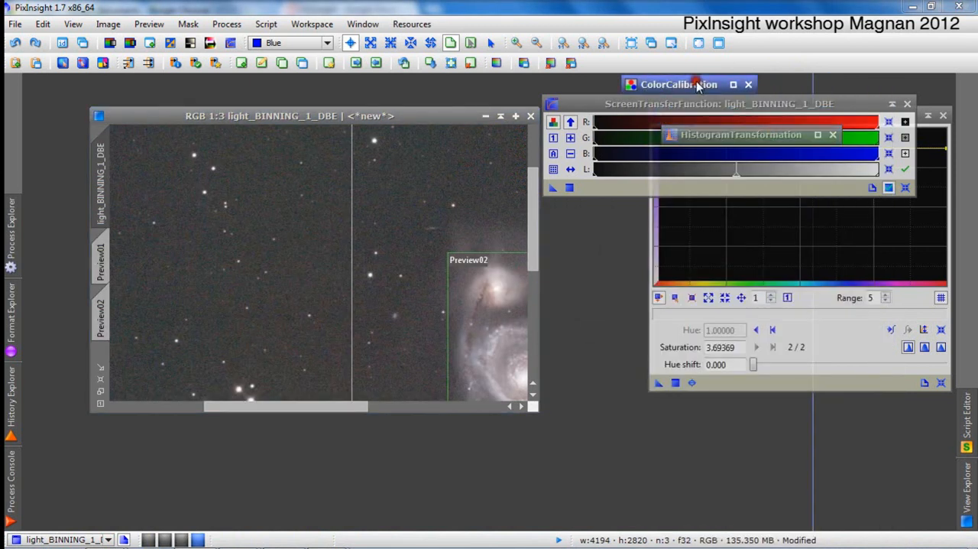
click(742, 83)
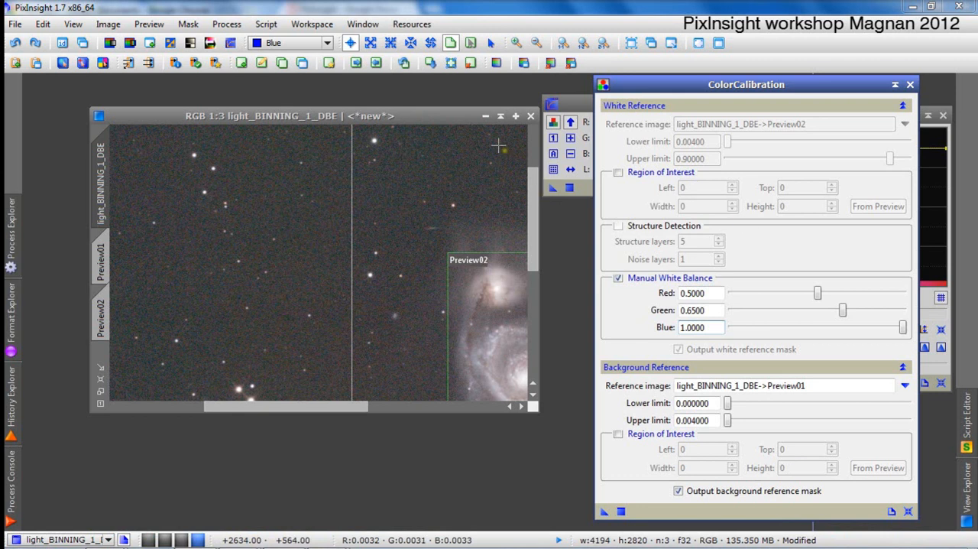
Maximize the light_BINNING_1_DBE image and define a small preview on the background just above the bright blue star.
click(518, 118)
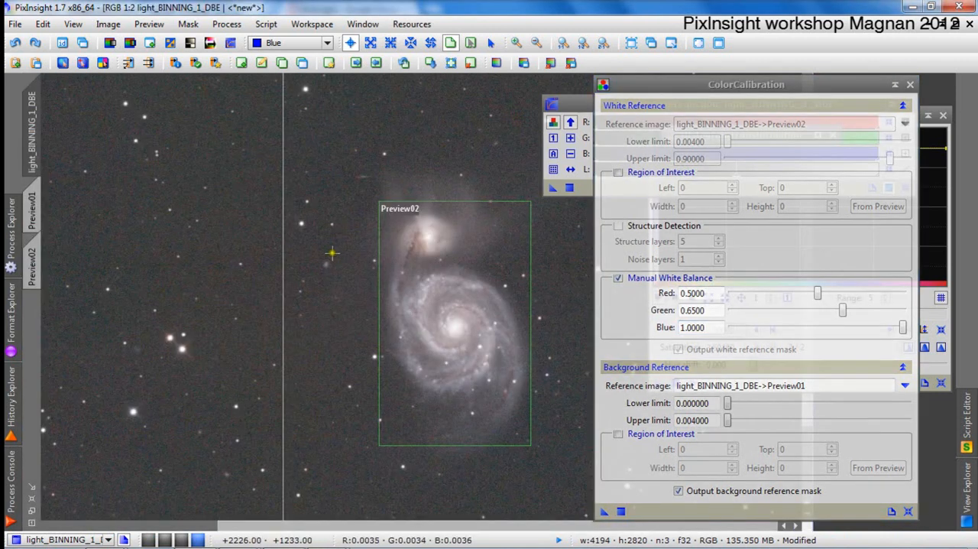
scroll(332, 255, down, 1)
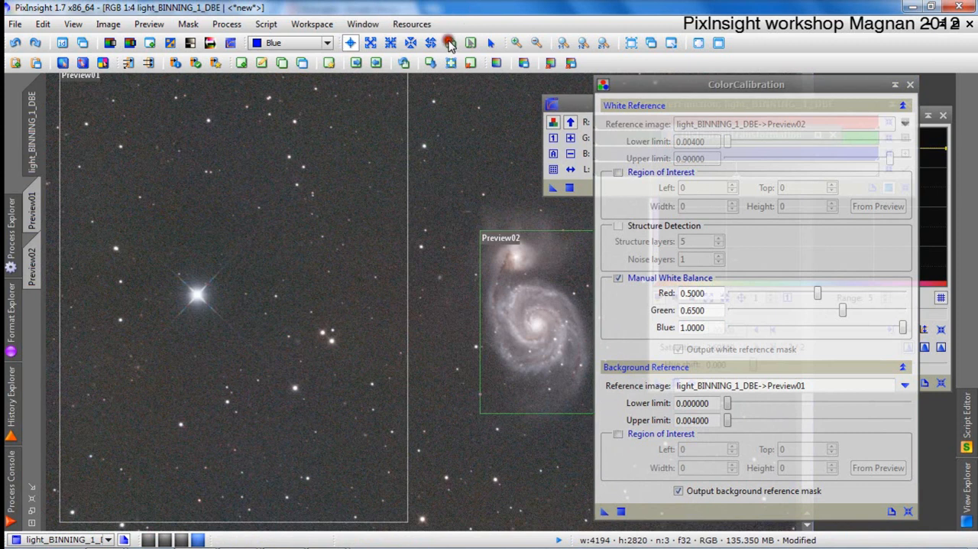
drag(149, 211, 197, 243)
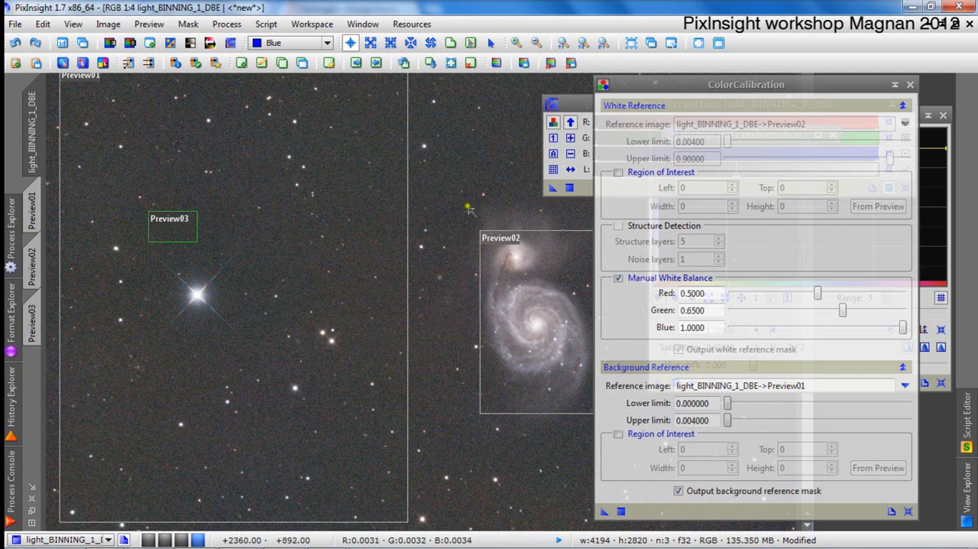
Define a small preview around the faint elongated background galaxy just above the Preview02 area.
scroll(466, 211, down, 1)
scroll(468, 219, up, 3)
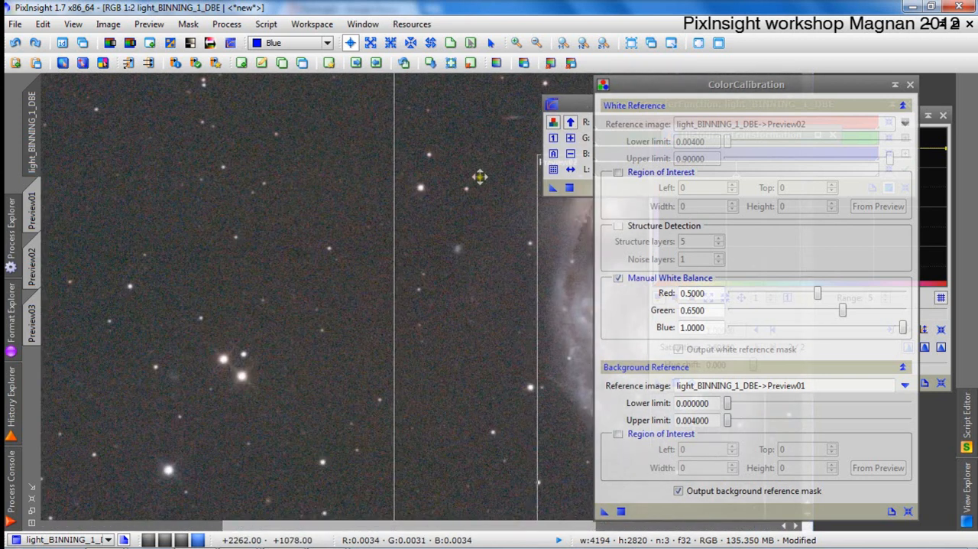
scroll(399, 315, up, 2)
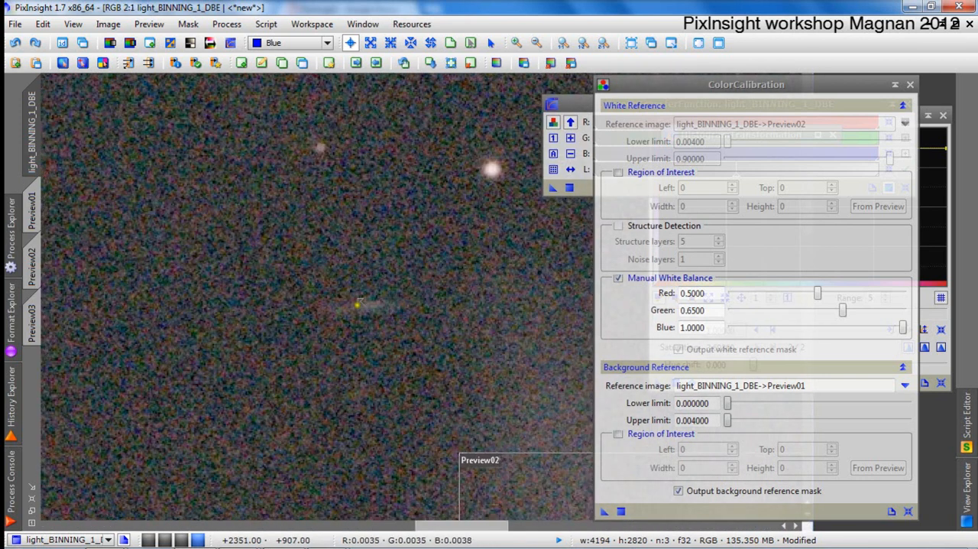
click(450, 43)
drag(318, 289, 399, 321)
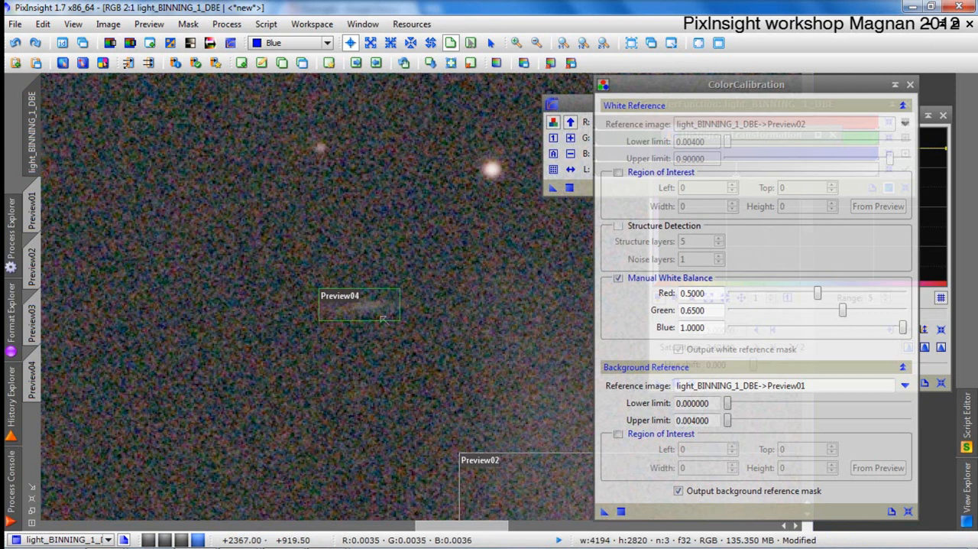
scroll(376, 328, down, 6)
scroll(376, 329, down, 1)
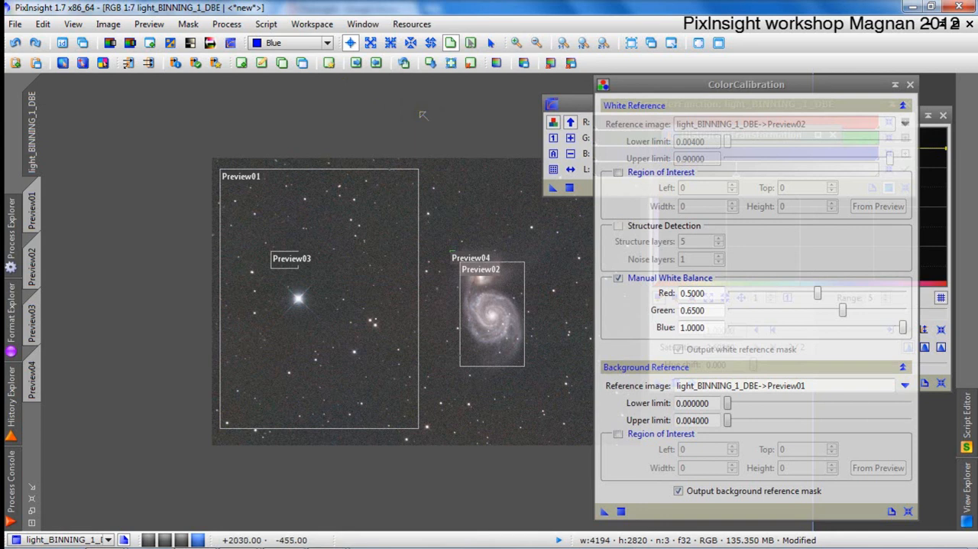
Close the ColorCalibration, HistogramTransformation and ColorSaturation windows.
click(895, 84)
click(749, 84)
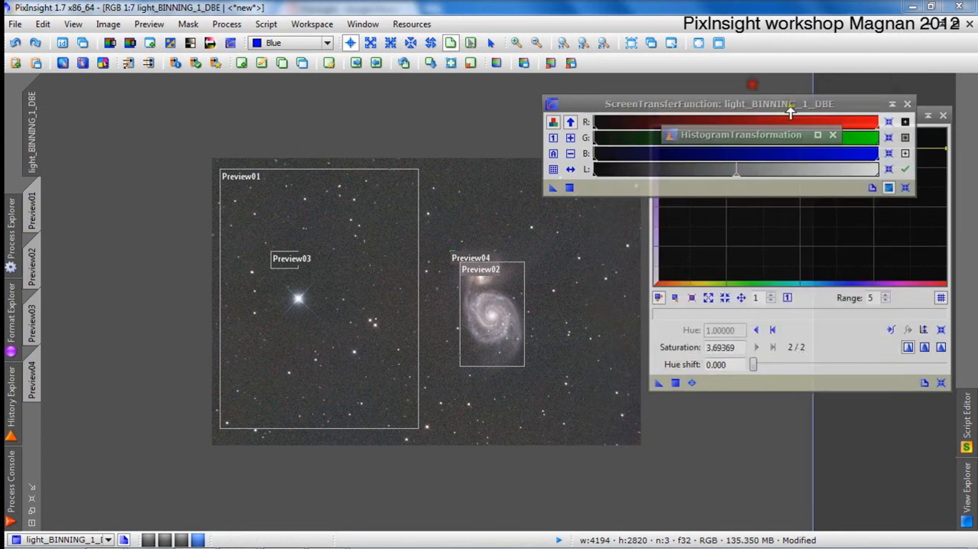
click(833, 135)
click(942, 116)
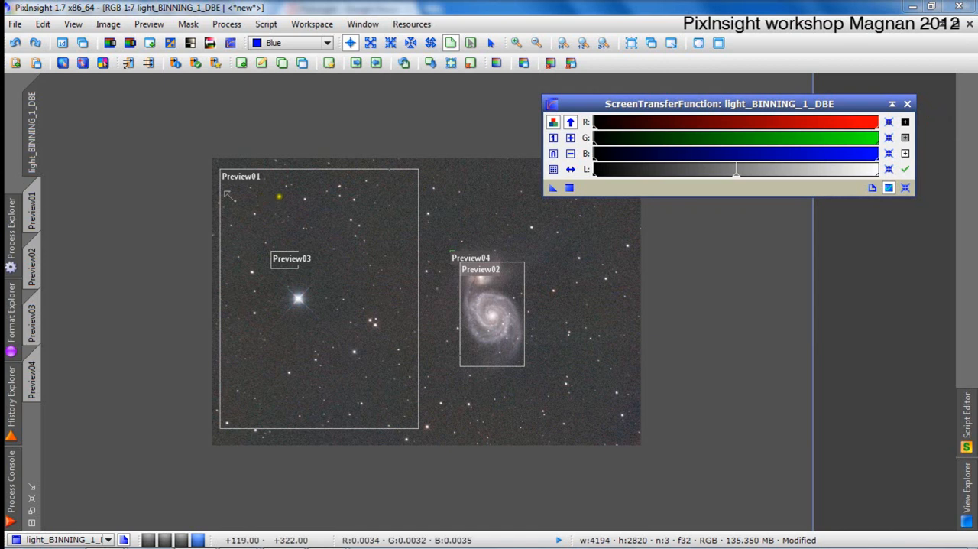
Return the image to a floating window and delete its Preview01 and Preview02.
click(955, 23)
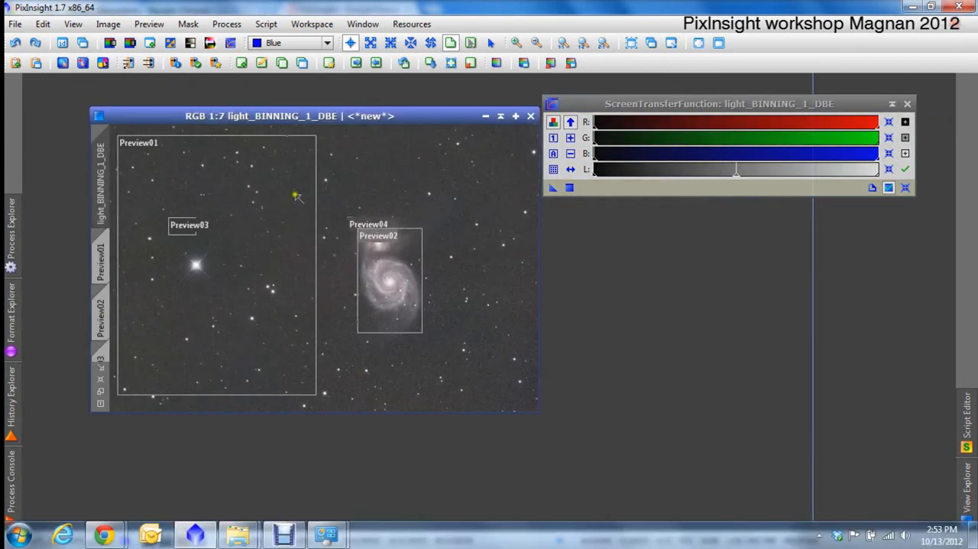
click(100, 264)
right_click(205, 243)
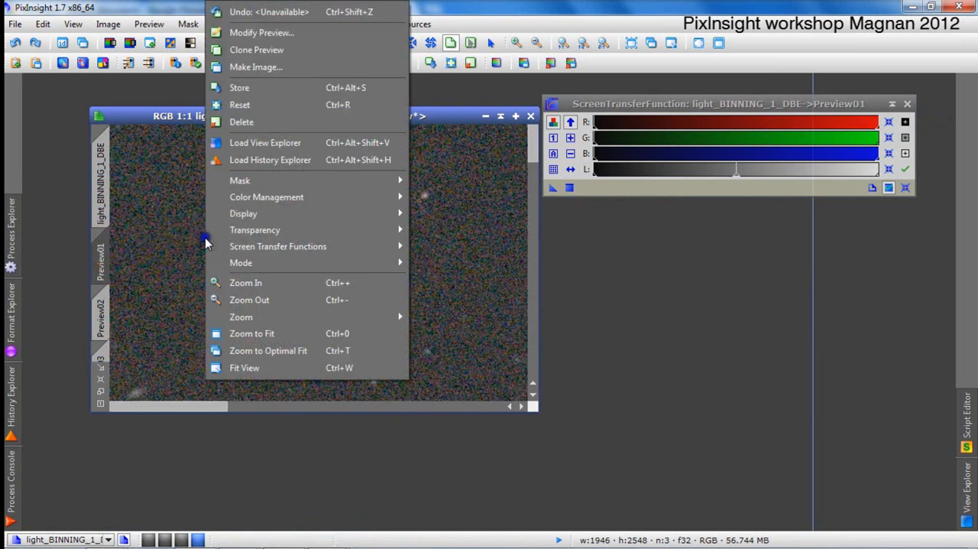
click(275, 121)
click(109, 266)
right_click(226, 251)
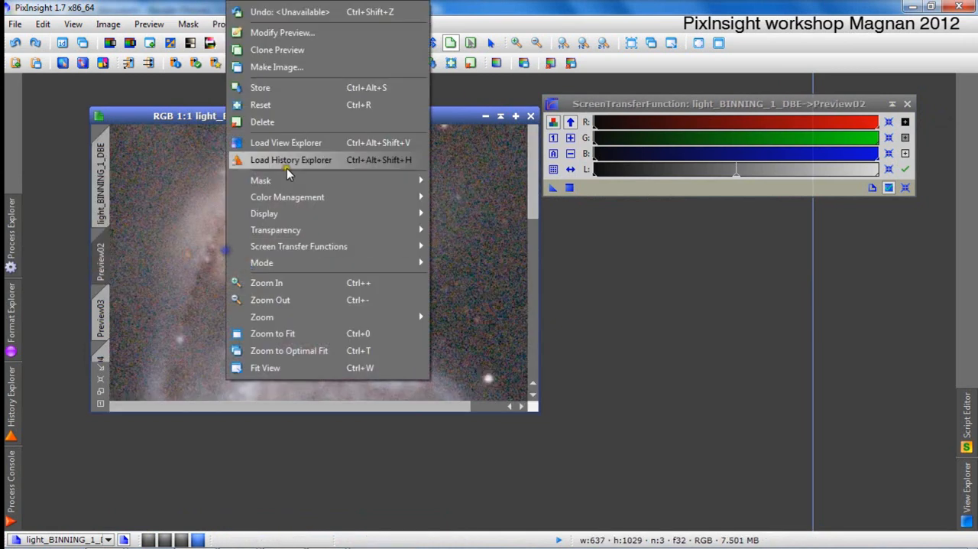
click(298, 123)
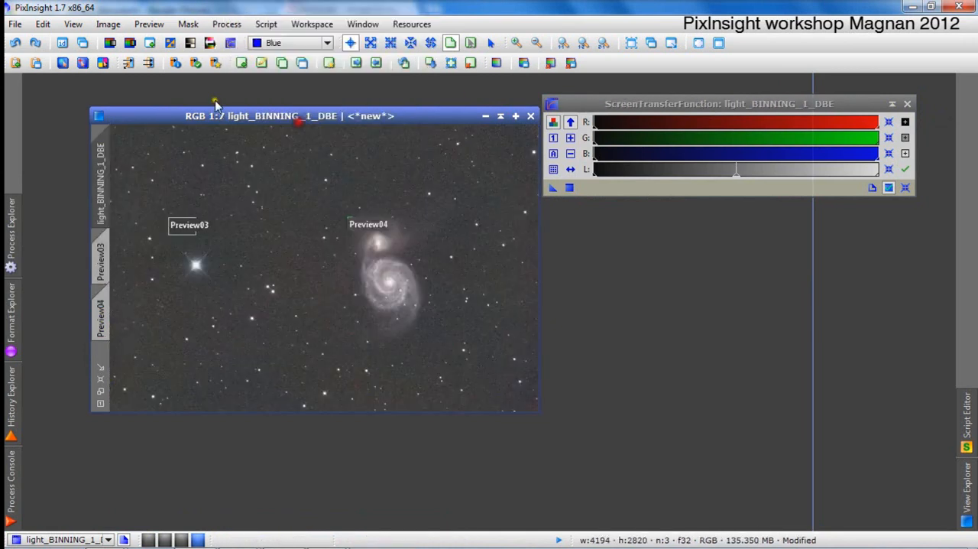
Delete the remaining Preview03 and Preview04 from the light_BINNING_1_DBE image.
click(107, 23)
click(108, 24)
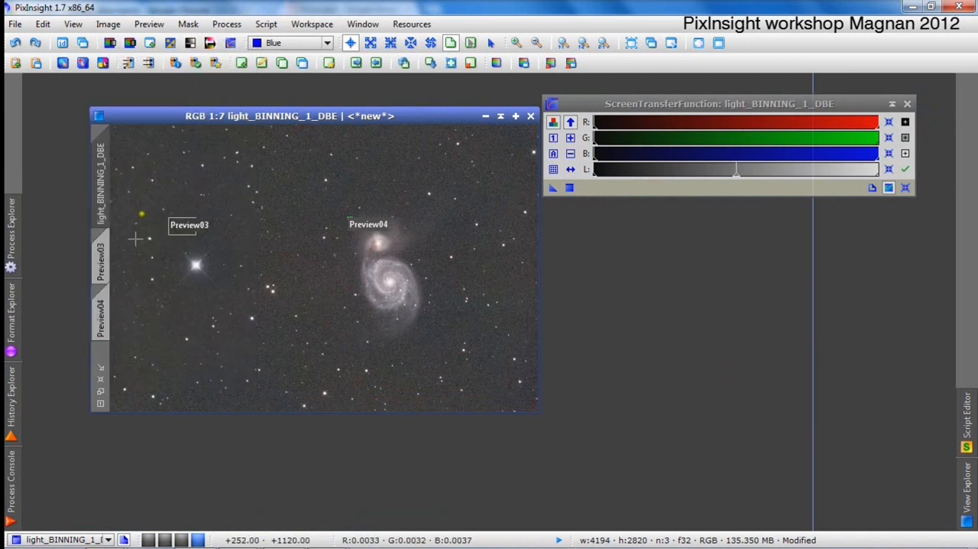
click(100, 263)
right_click(215, 227)
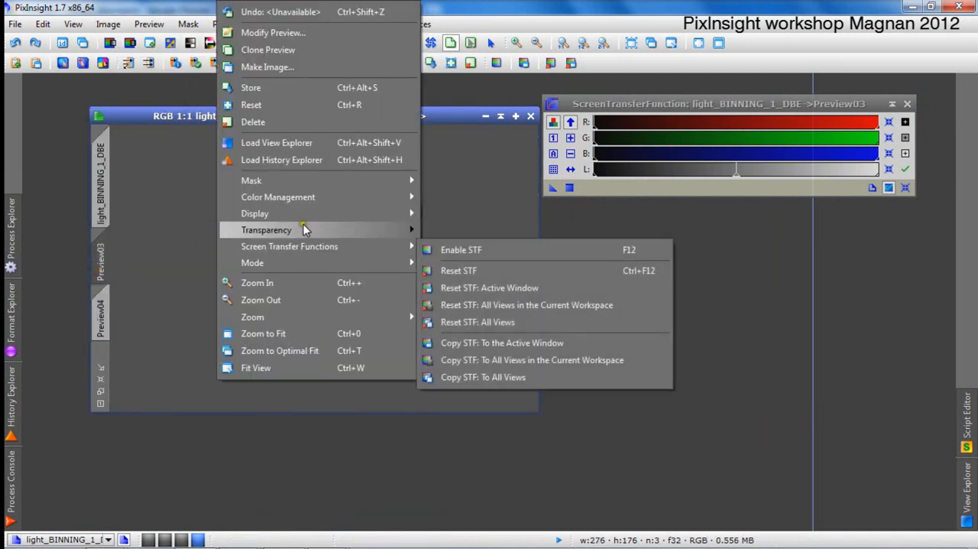
click(293, 124)
click(100, 264)
right_click(214, 231)
click(253, 122)
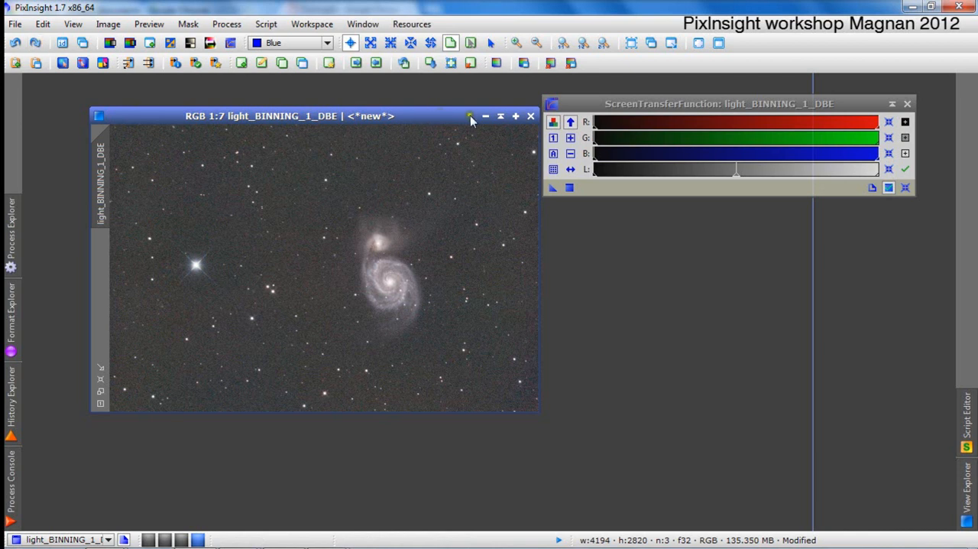
Maximize the preview-free image and review the background values and color calibration factors logged in the Process Console.
click(516, 117)
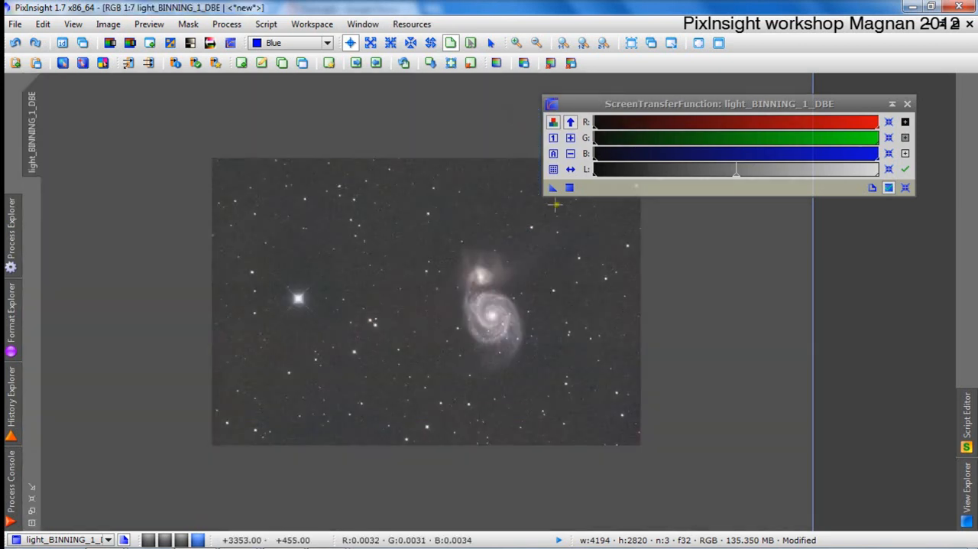
scroll(536, 222, up, 2)
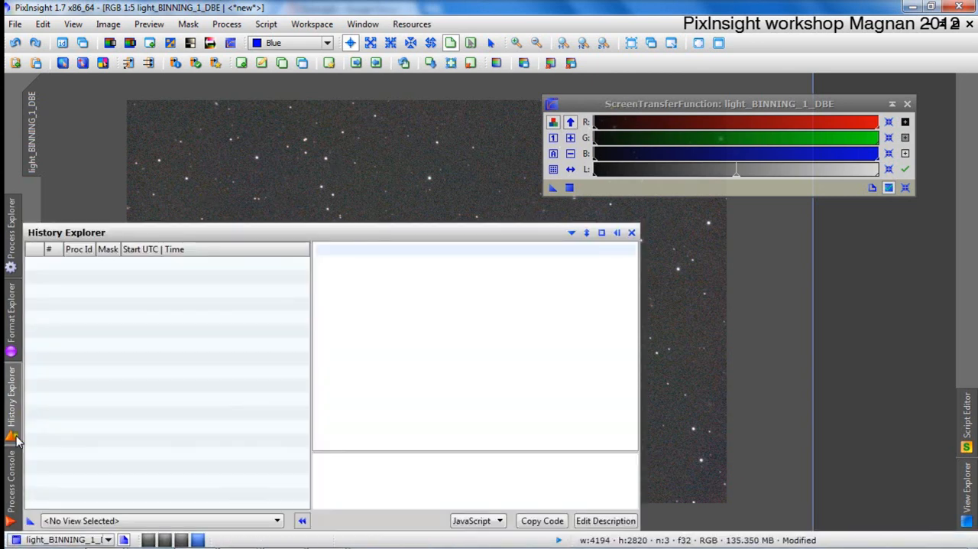
mouse_move(10, 474)
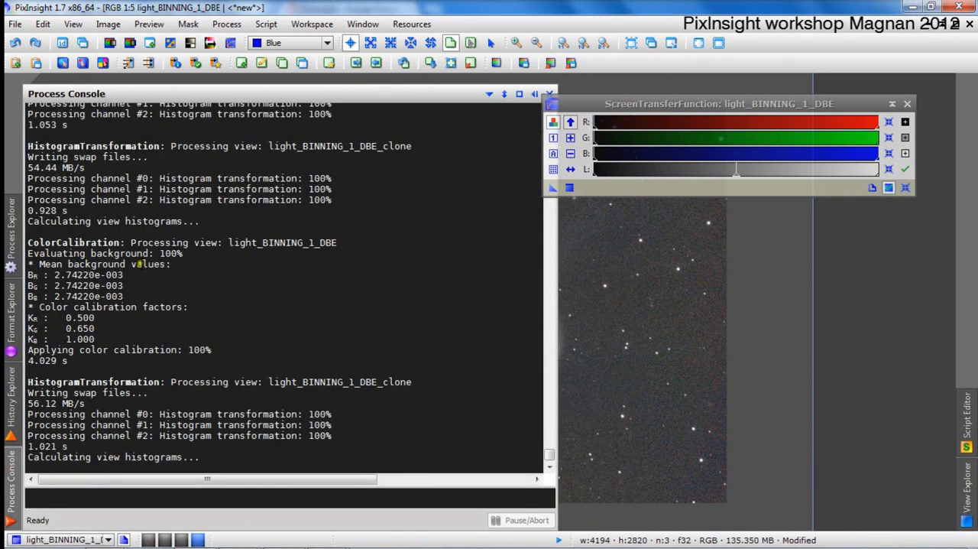
scroll(135, 264, up, 3)
scroll(134, 264, up, 5)
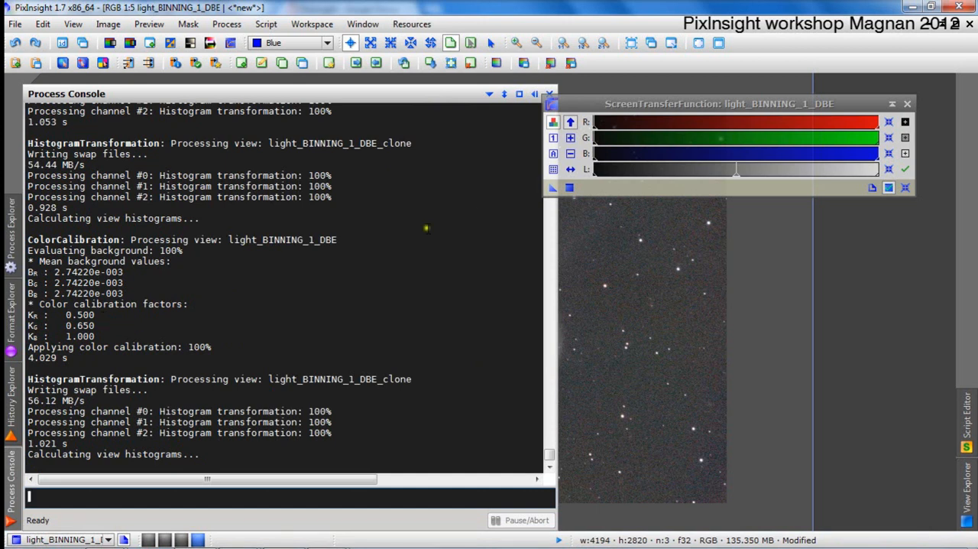
click(535, 93)
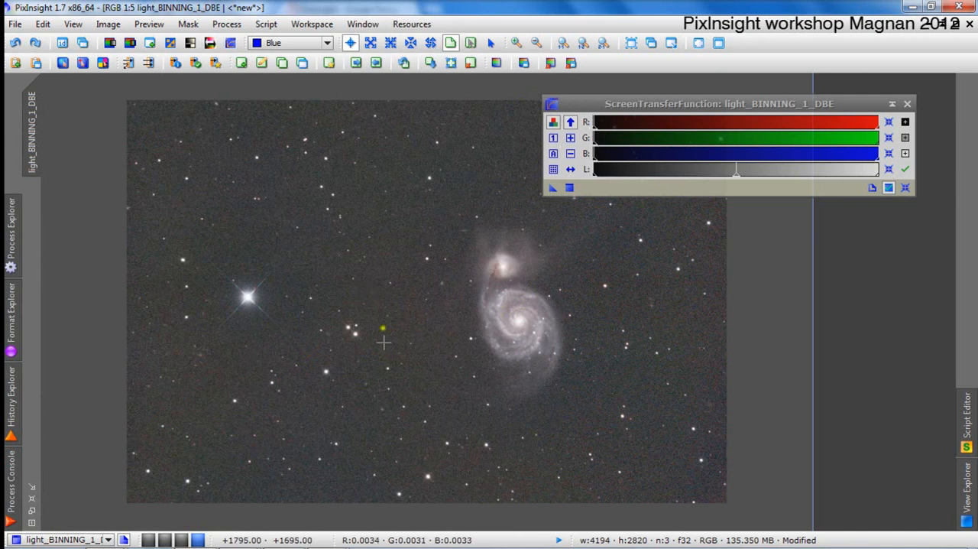
Close the ScreenTransferFunction window and open the HistogramTransformation process.
click(907, 103)
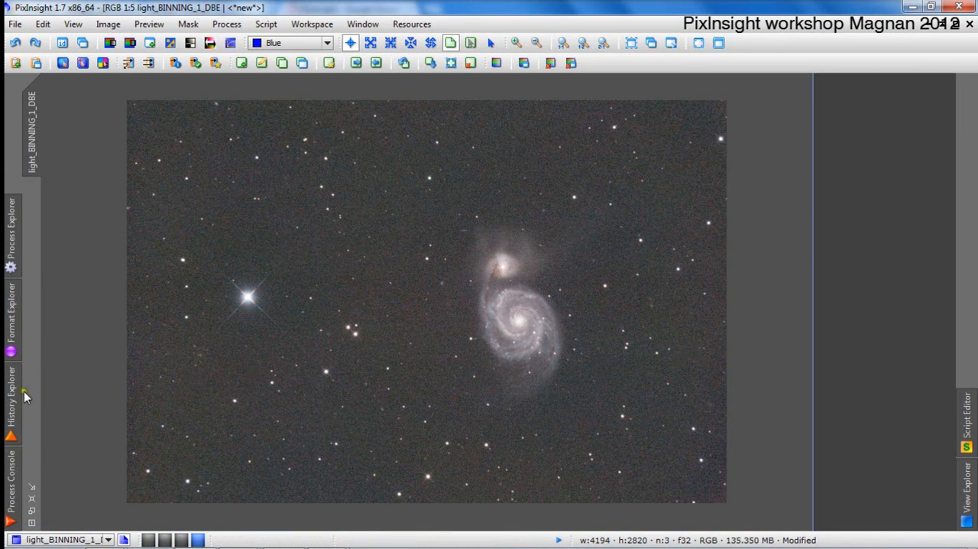
click(11, 256)
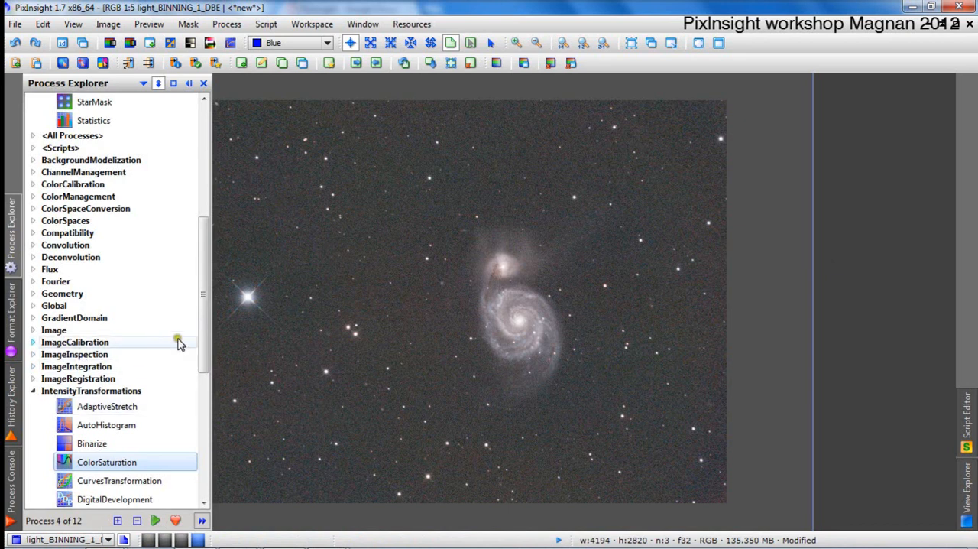
drag(205, 330, 200, 211)
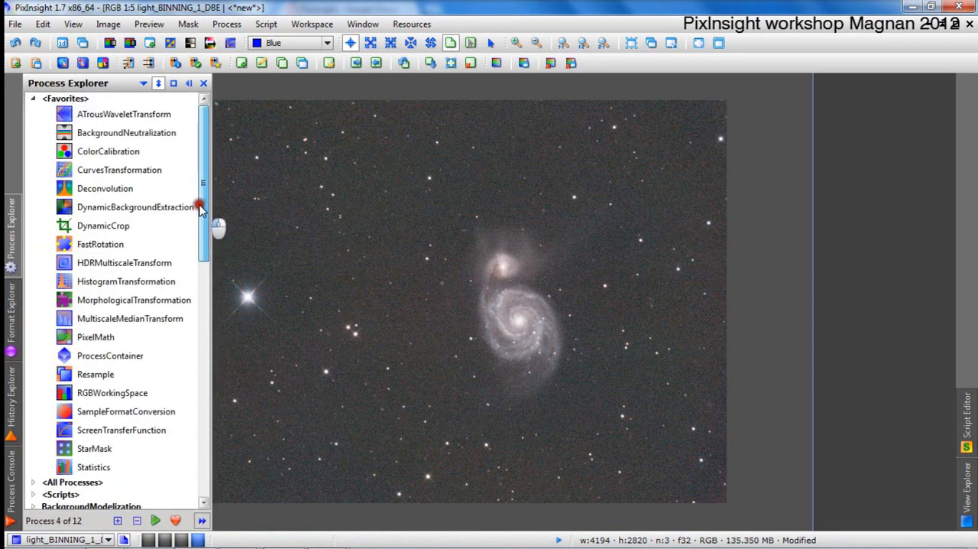
drag(157, 284, 157, 283)
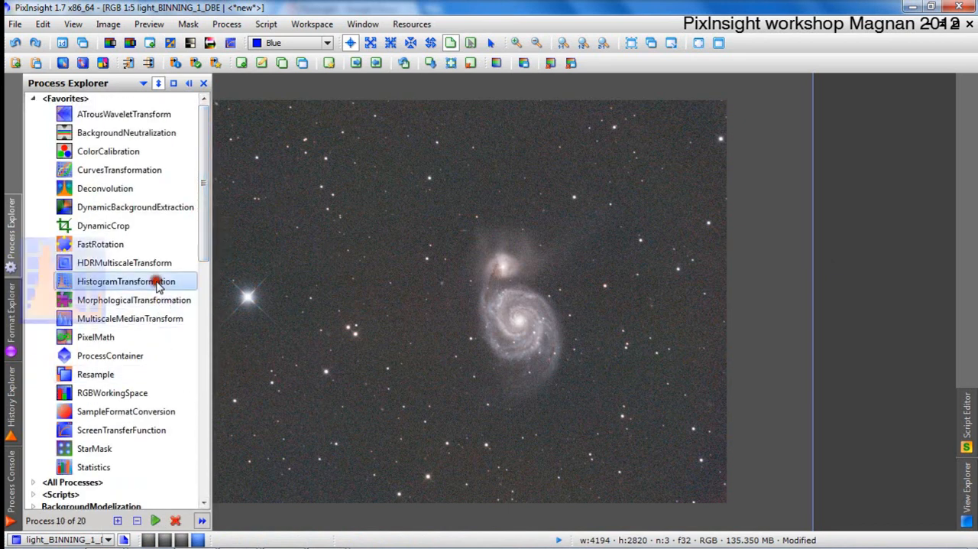
double_click(157, 283)
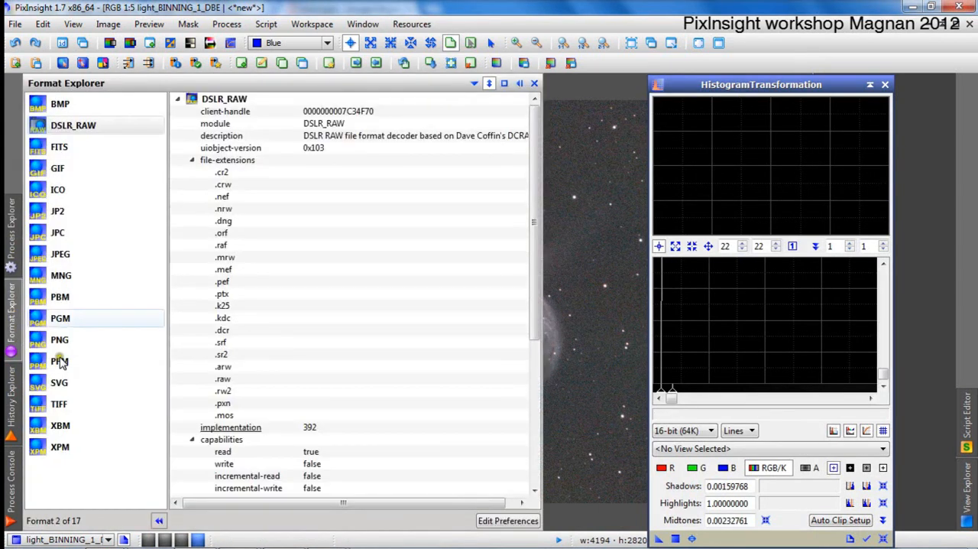
Reopen ScreenTransferFunction and reset the screen stretch of the light_BINNING_1_DBE image to its defaults.
mouse_move(9, 220)
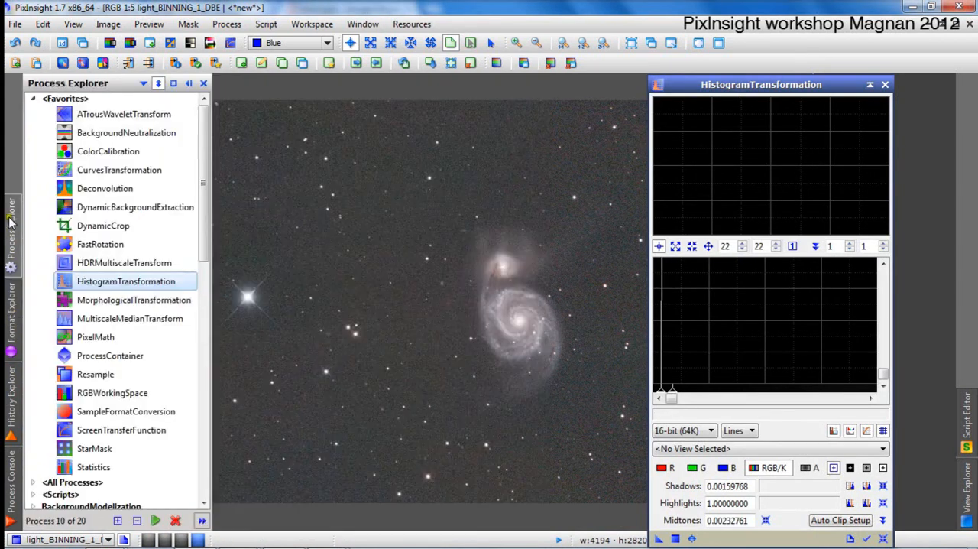
double_click(146, 431)
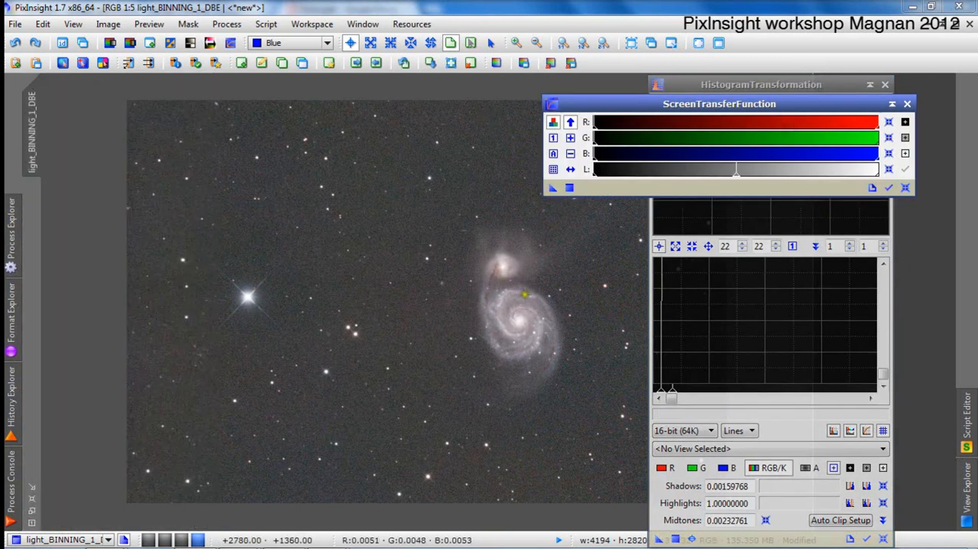
click(906, 188)
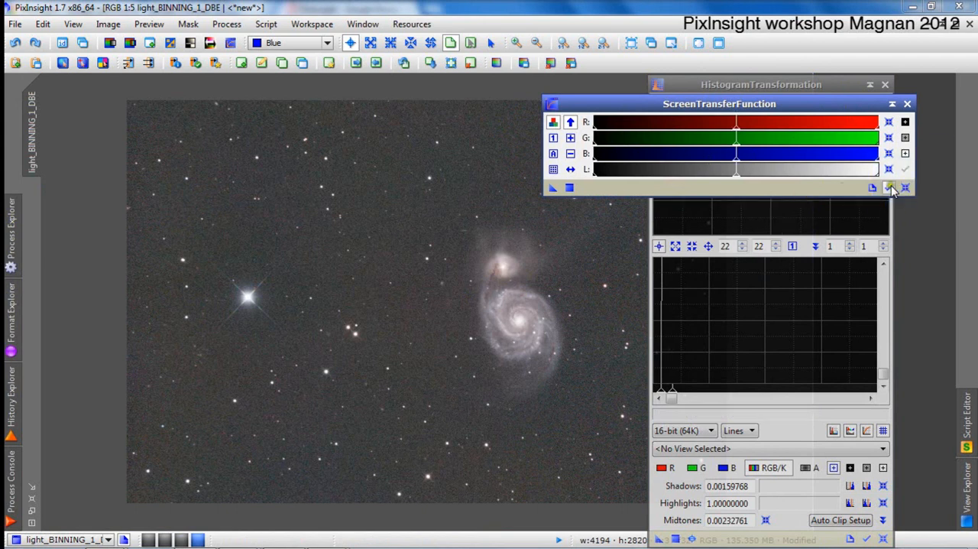
click(906, 188)
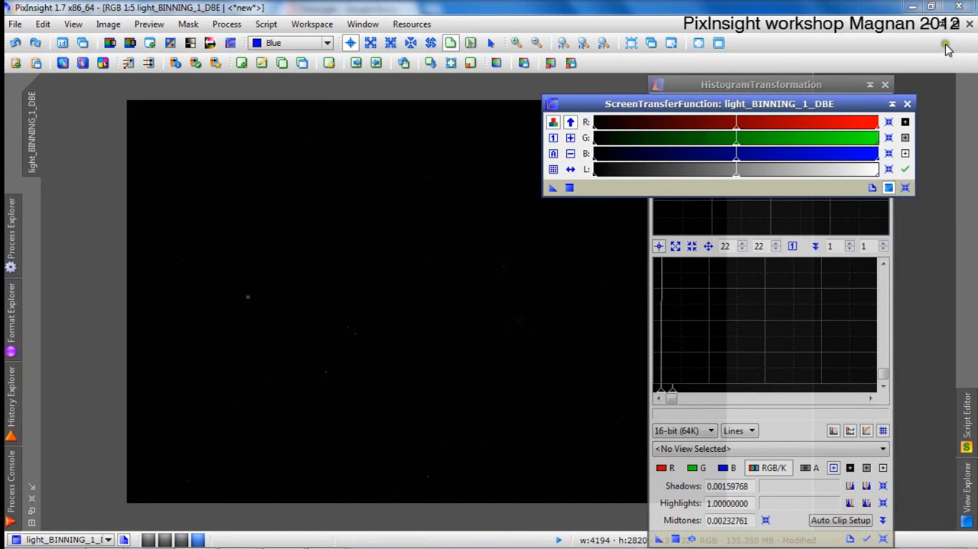
Collapse the ScreenTransferFunction window, set it aside, and select light_BINNING_1_DBE as the view for HistogramTransformation.
drag(887, 105, 893, 106)
click(894, 104)
mouse_move(688, 106)
mouse_down()
mouse_move(947, 112)
mouse_move(931, 115)
mouse_up()
click(699, 449)
click(725, 473)
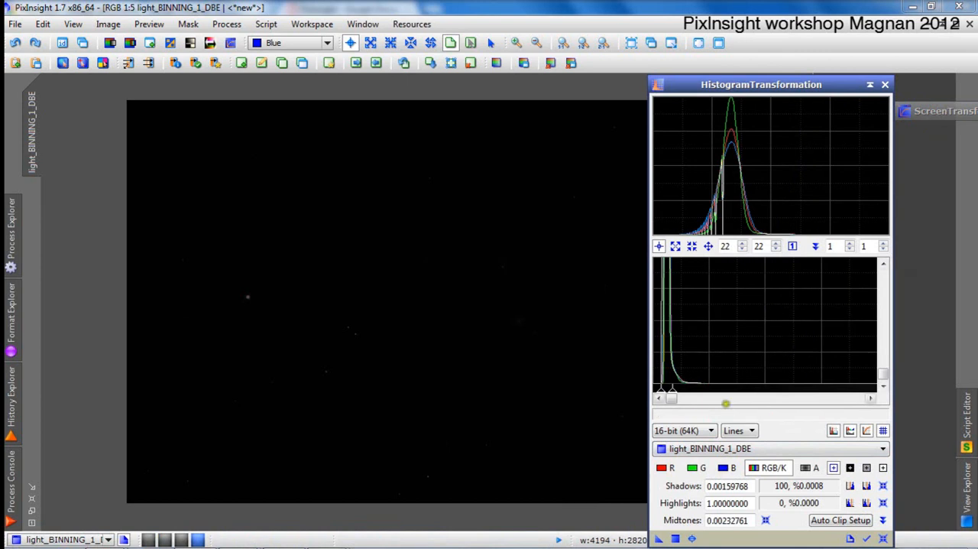
Reset the HistogramTransformation shadows, highlights and midtones to their defaults and return the histogram zoom to 1.
scroll(741, 360, up, 6)
scroll(744, 367, up, 6)
scroll(743, 367, up, 2)
drag(677, 390, 642, 390)
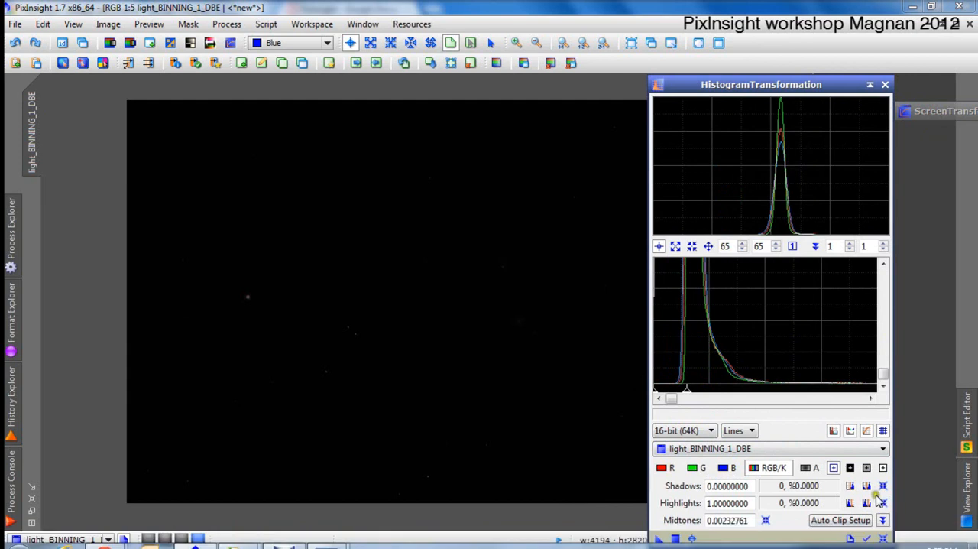
click(882, 538)
scroll(755, 360, down, 7)
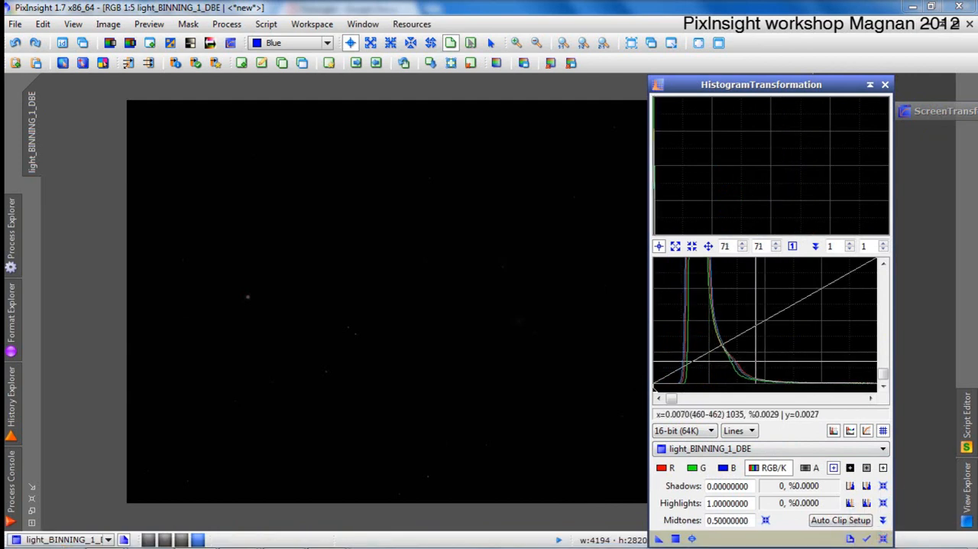
scroll(755, 360, up, 4)
click(802, 246)
click(709, 365)
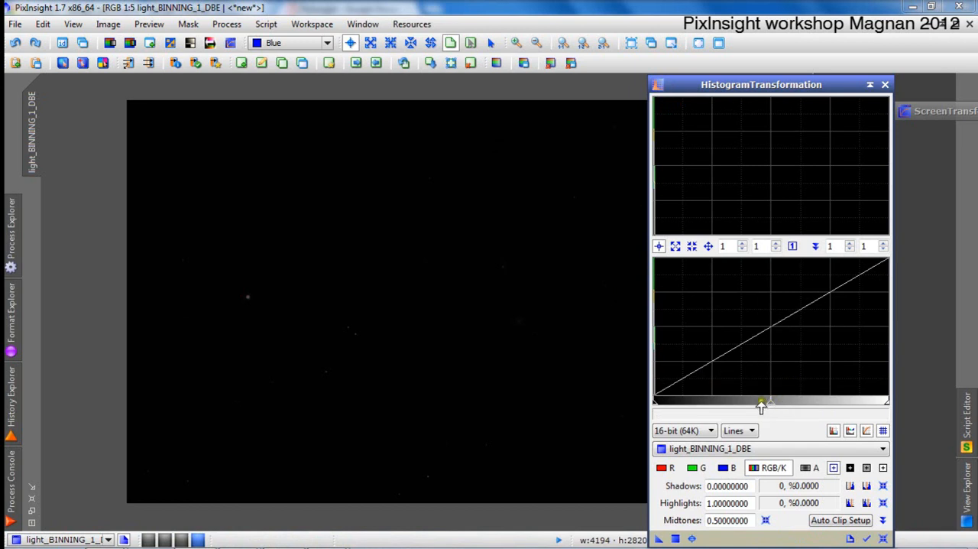
Set the combined RGB/K shadows to about 0.00142 at the foot of the histogram peak and the midtones to about 0.0041.
drag(771, 404, 659, 404)
scroll(665, 380, up, 4)
scroll(666, 380, up, 14)
scroll(672, 372, up, 17)
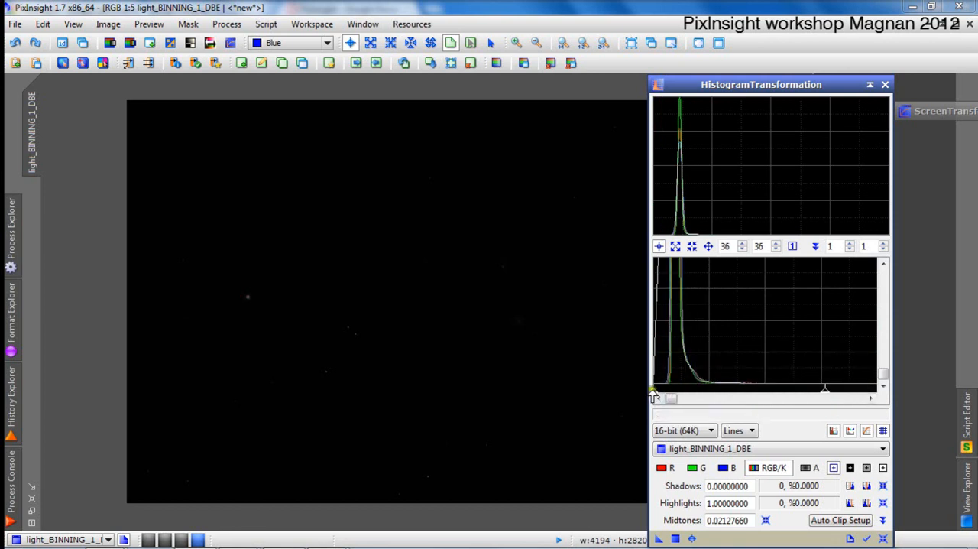
drag(656, 396, 647, 388)
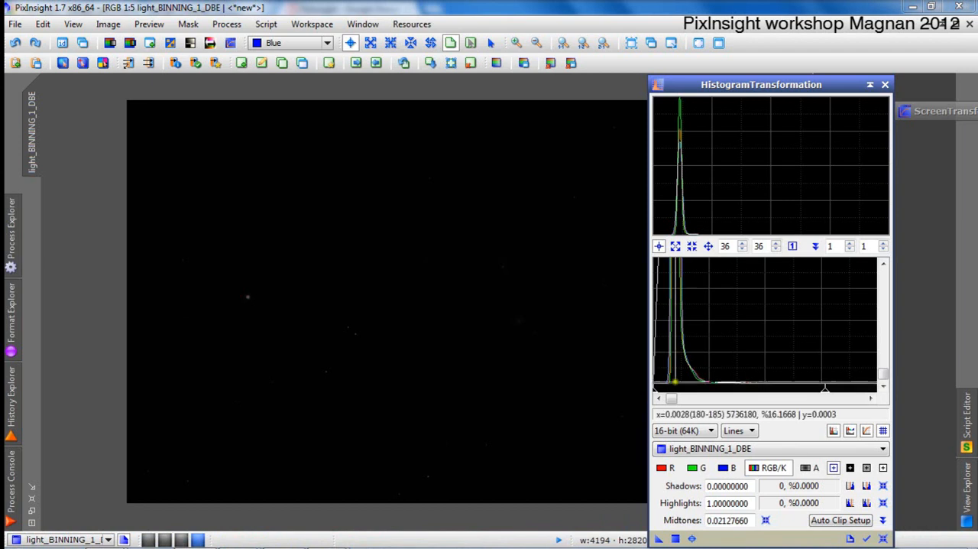
drag(656, 393, 680, 409)
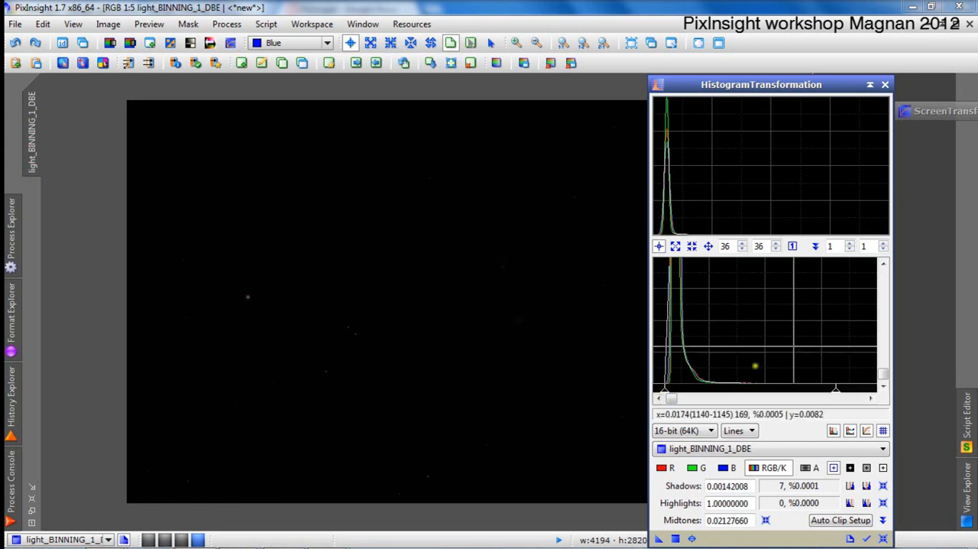
mouse_move(836, 394)
mouse_down()
mouse_move(723, 386)
mouse_move(697, 395)
mouse_up()
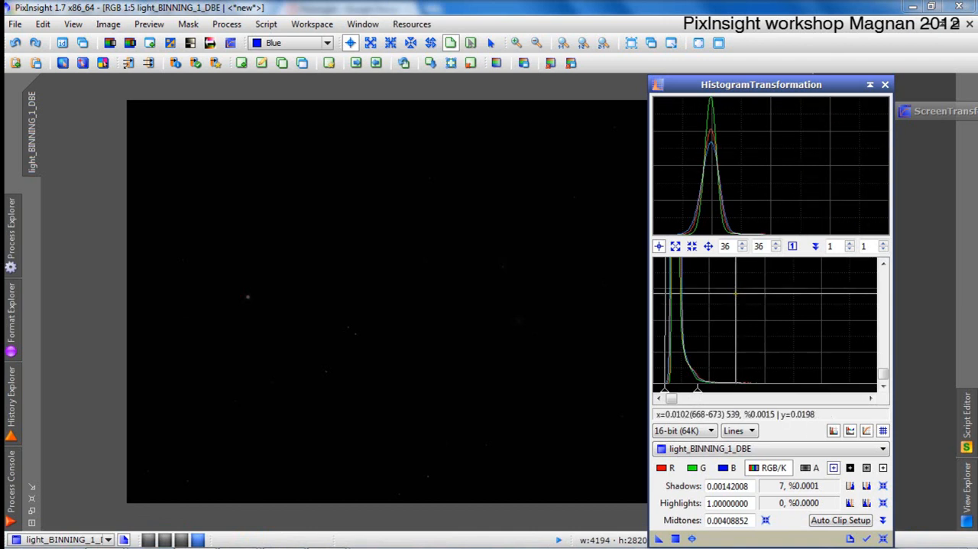
Examine the histogram stretch of the whole image in an enlarged real-time preview and close it.
click(692, 539)
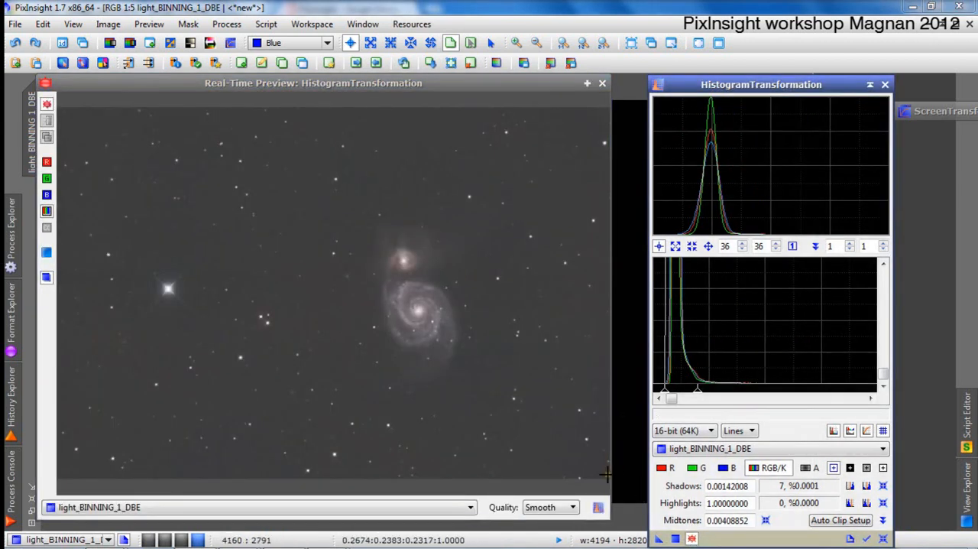
drag(611, 473, 904, 510)
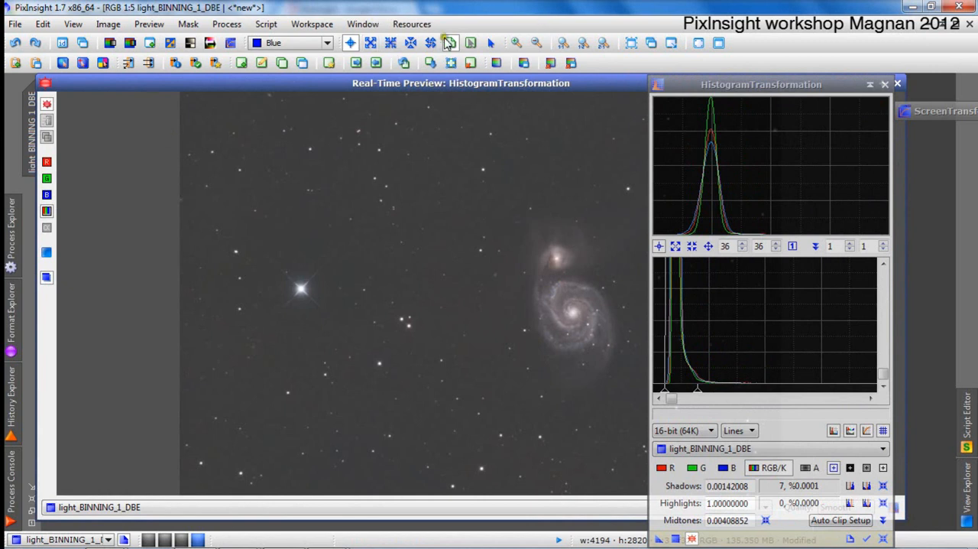
click(450, 42)
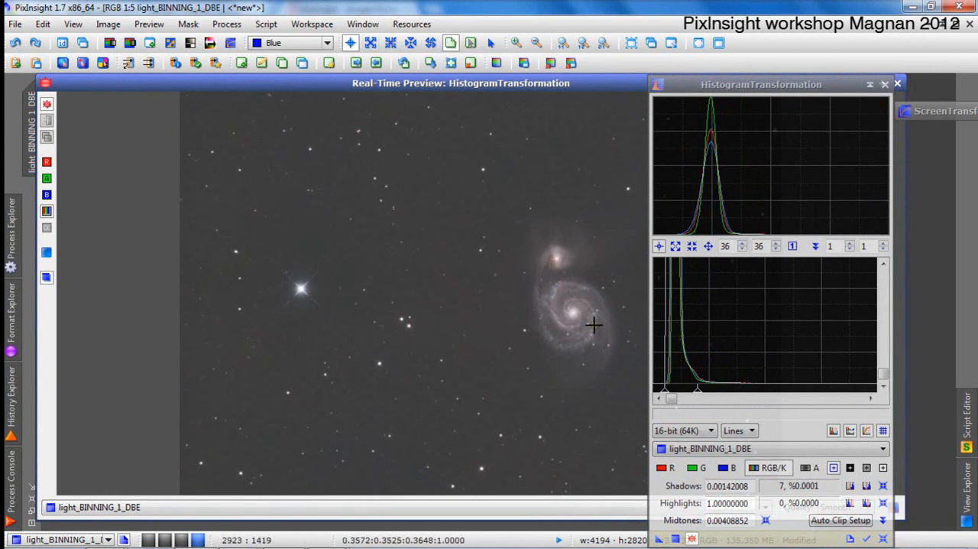
click(899, 85)
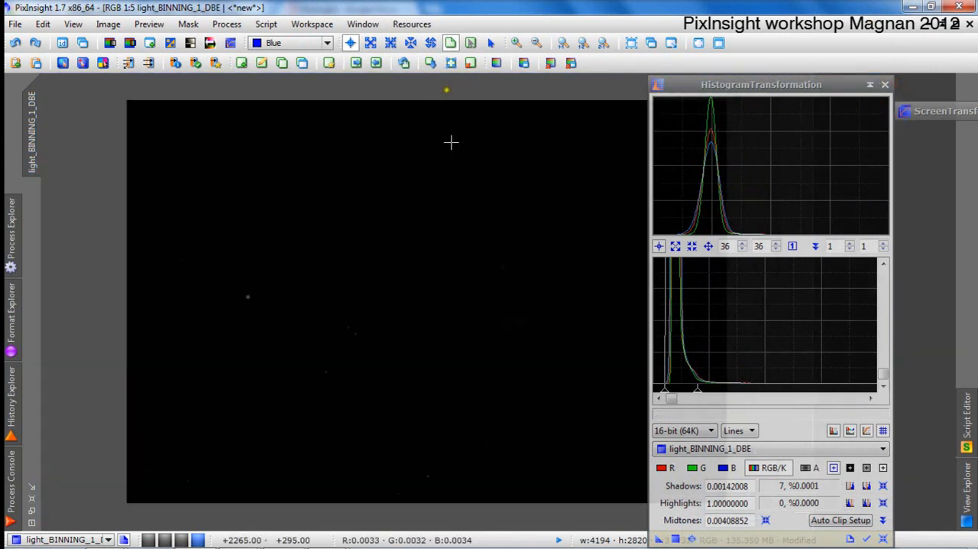
Expand ScreenTransferFunction, auto-stretch the display of light_BINNING_1_DBE, and move the window clear of the galaxy.
drag(930, 106, 696, 99)
double_click(802, 103)
drag(801, 103, 779, 104)
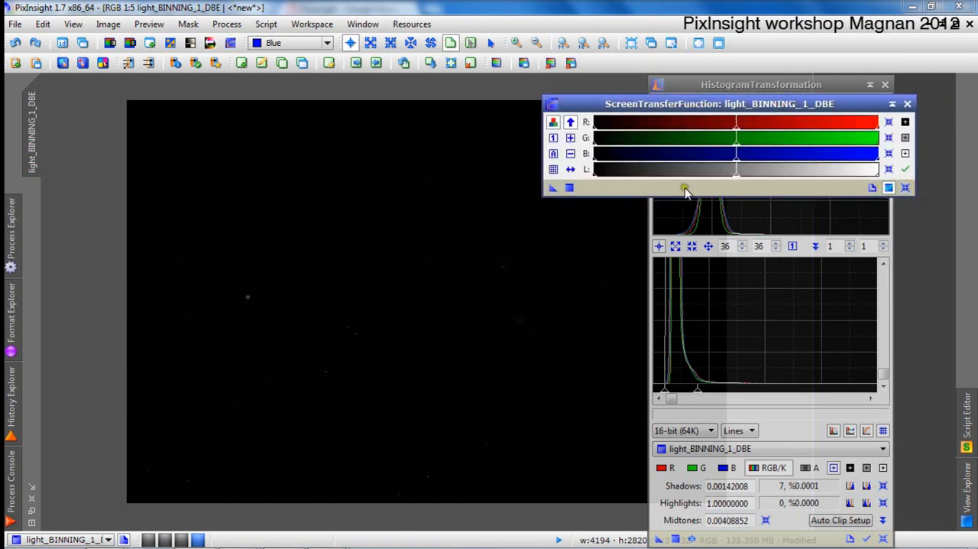
click(554, 153)
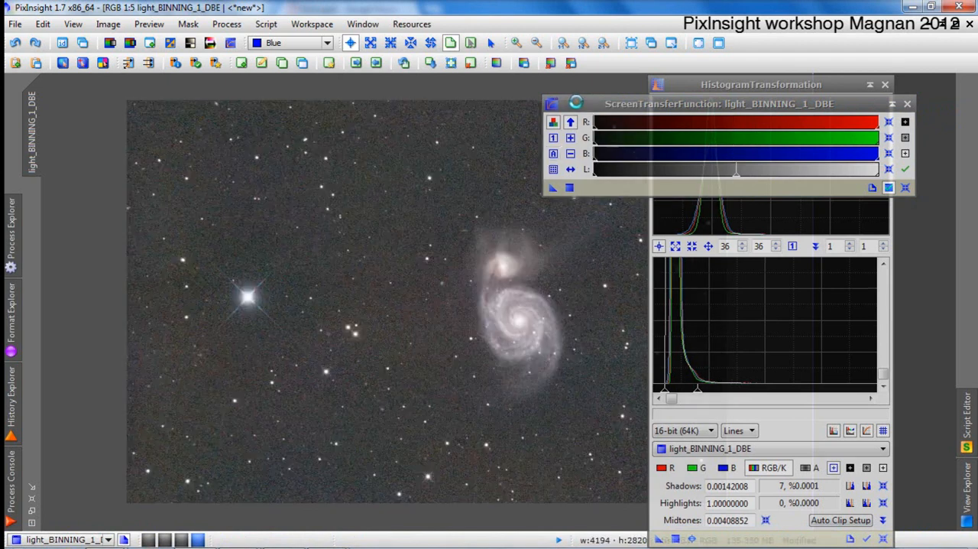
drag(577, 103, 721, 140)
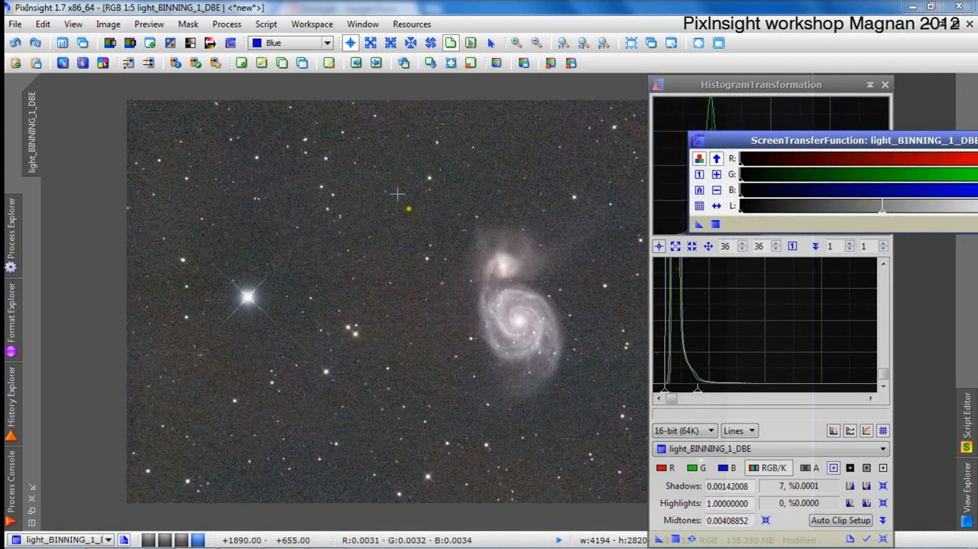
Define a preview on the image that encloses both the galaxy pair and the bright star.
drag(358, 220, 438, 294)
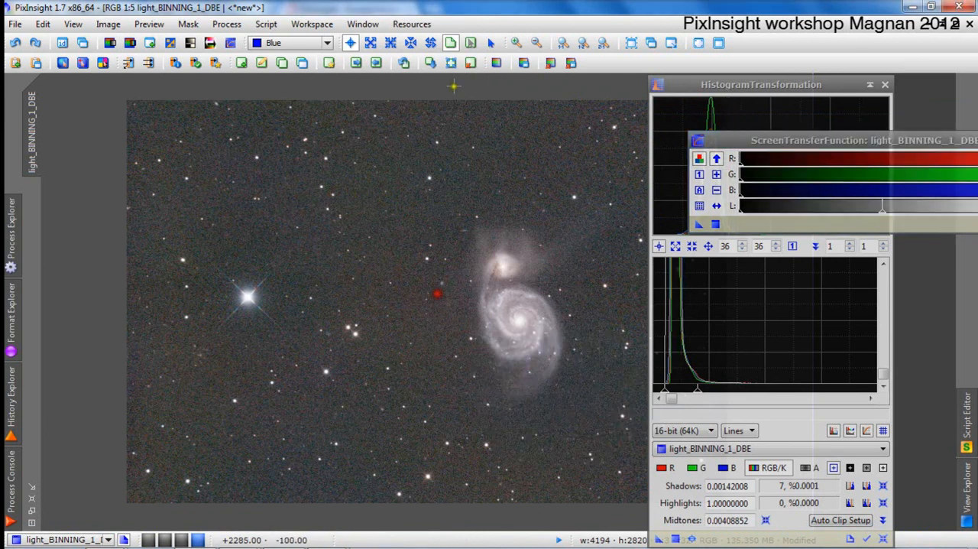
click(451, 43)
drag(339, 188, 607, 409)
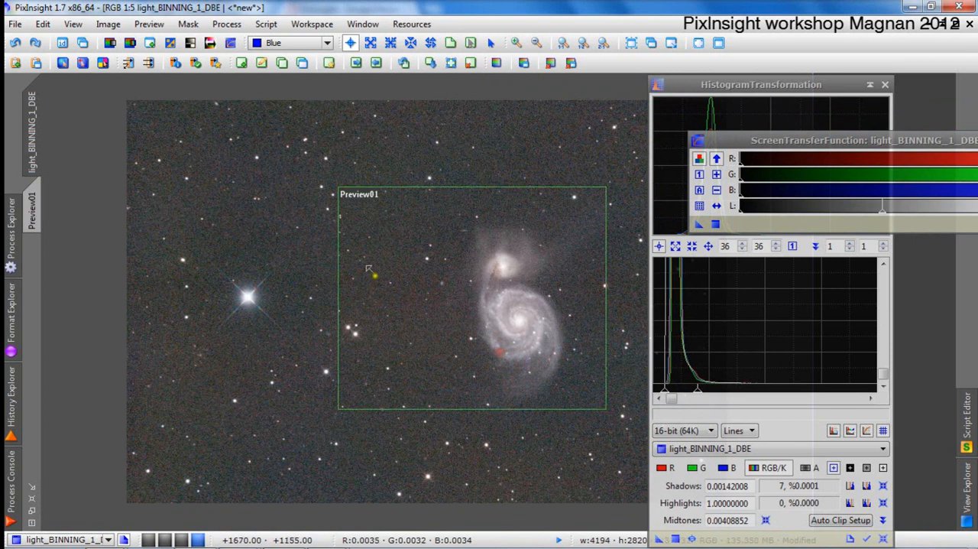
drag(340, 228, 213, 230)
Reset the main image's screen stretch, close ScreenTransferFunction, and display Preview01 in full at 1:5 zoom.
drag(959, 141, 830, 131)
click(916, 214)
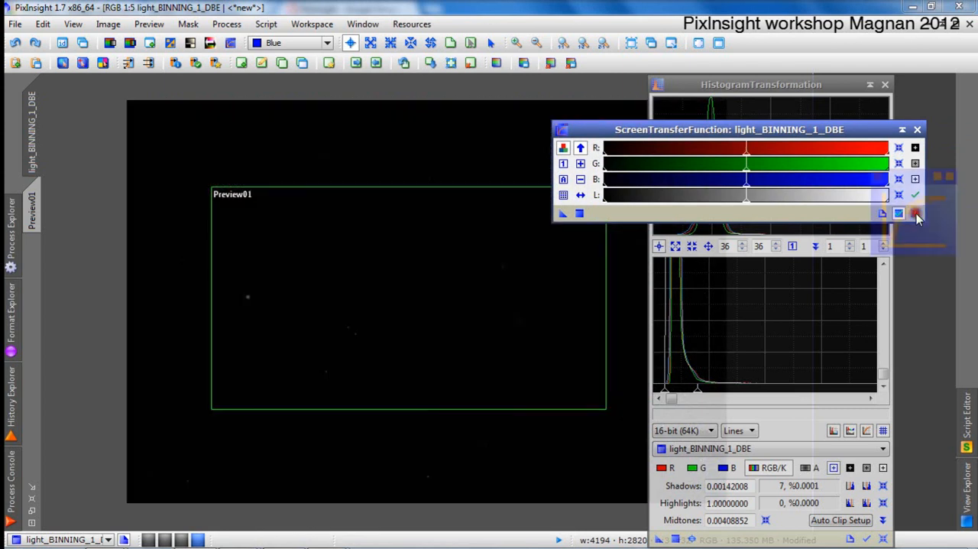
click(917, 129)
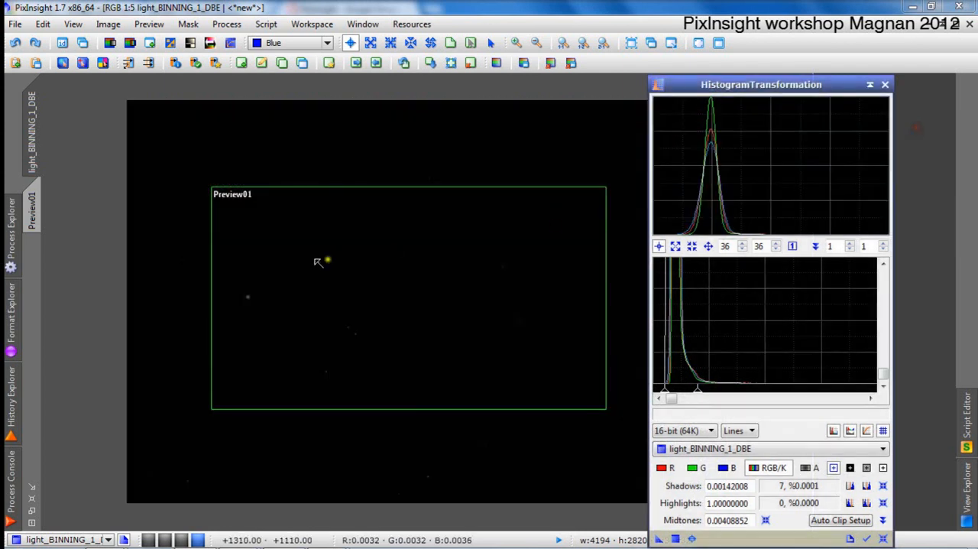
click(47, 213)
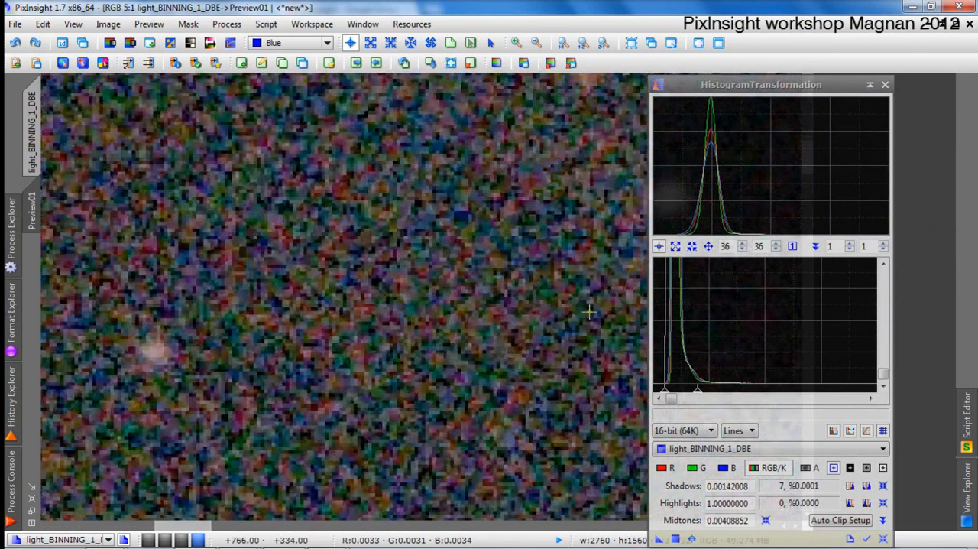
scroll(589, 312, down, 7)
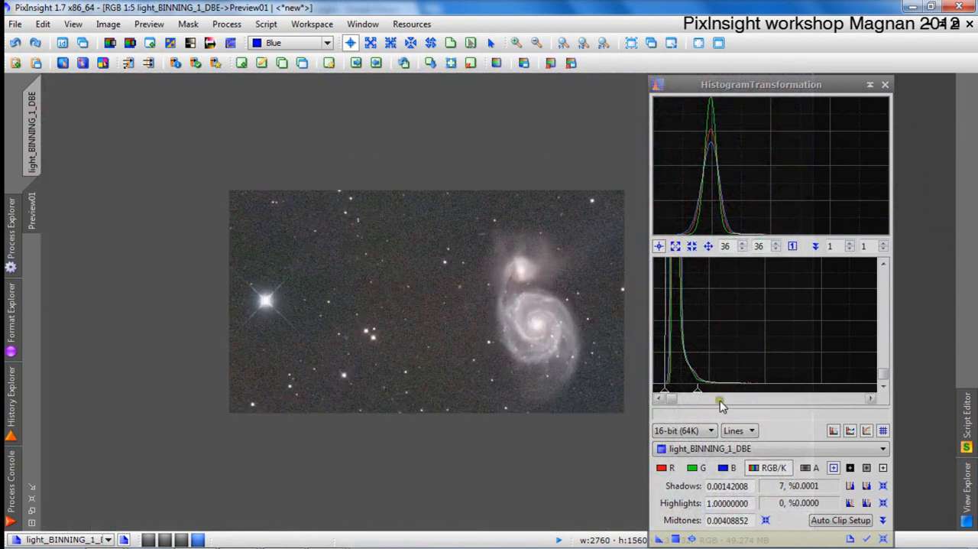
click(692, 538)
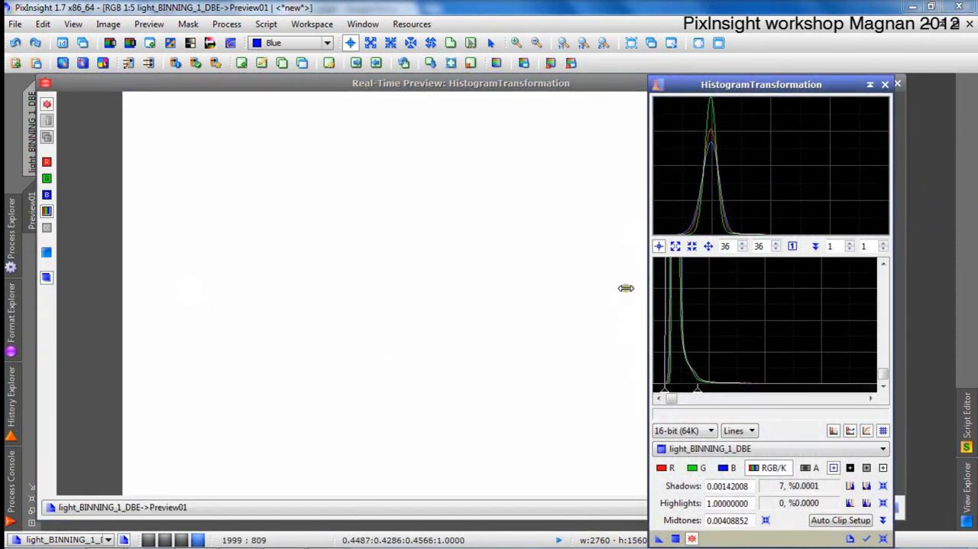
click(885, 85)
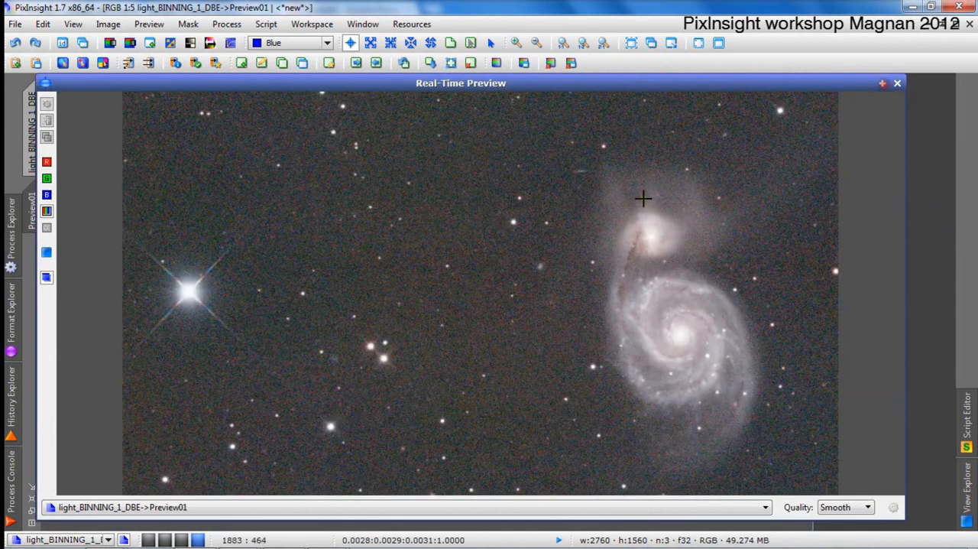
click(898, 82)
right_click(383, 265)
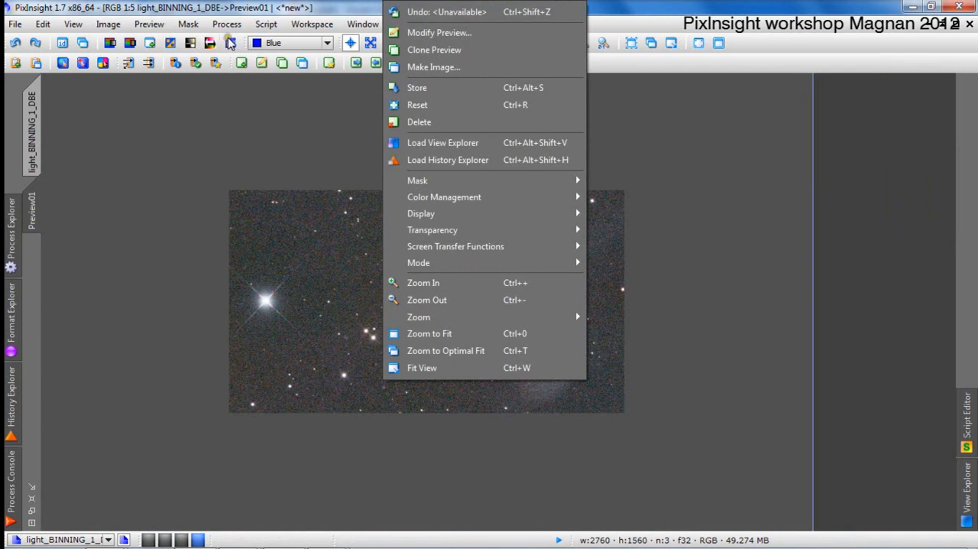
click(230, 43)
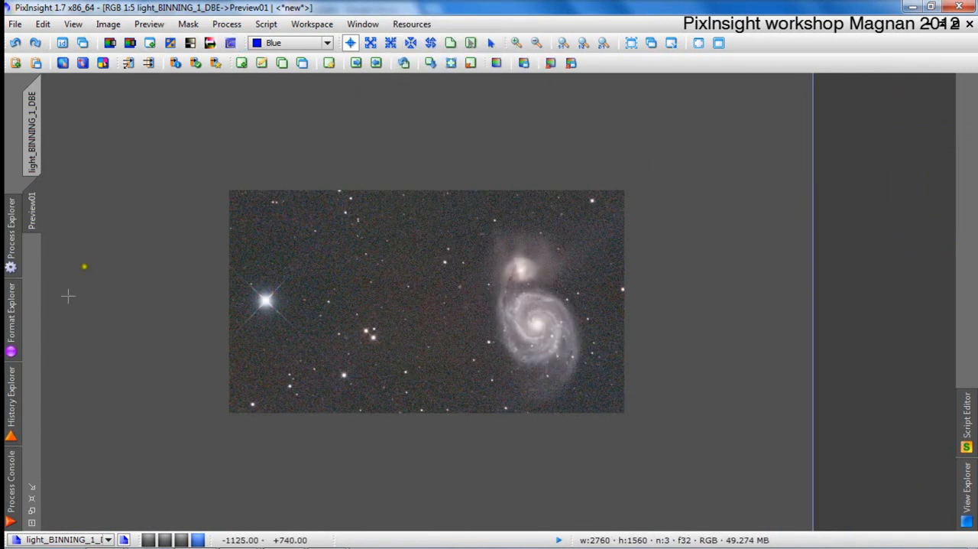
Reopen ScreenTransferFunction and reset the screen stretch of Preview01.
click(9, 256)
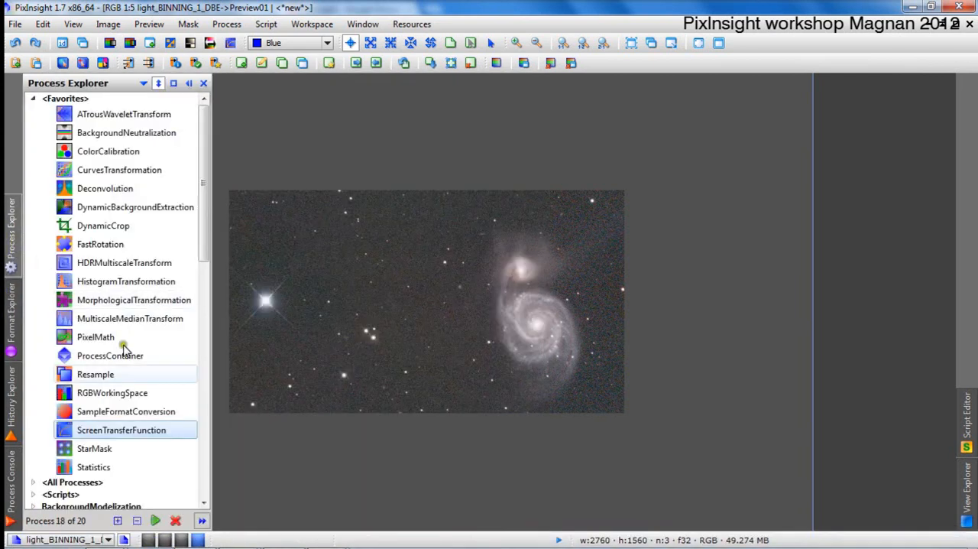
double_click(138, 429)
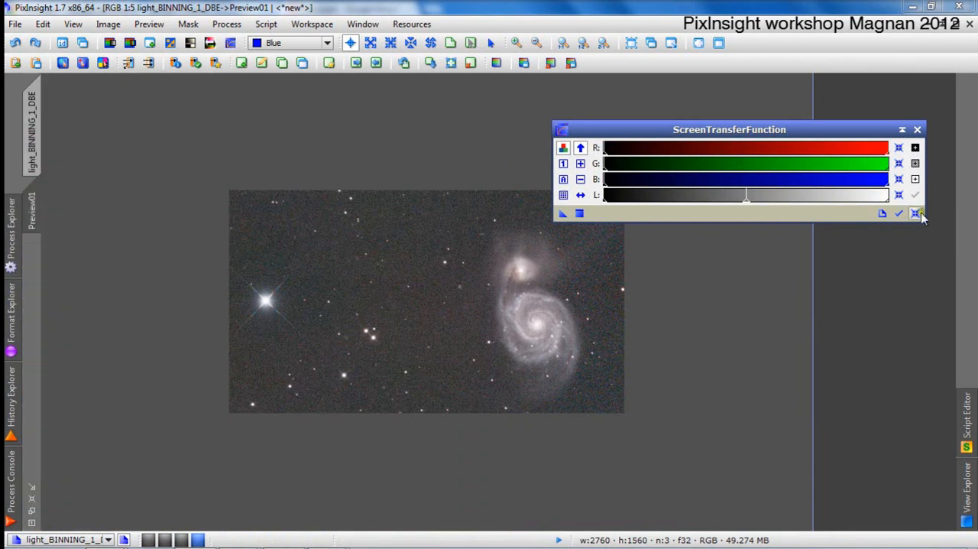
click(917, 214)
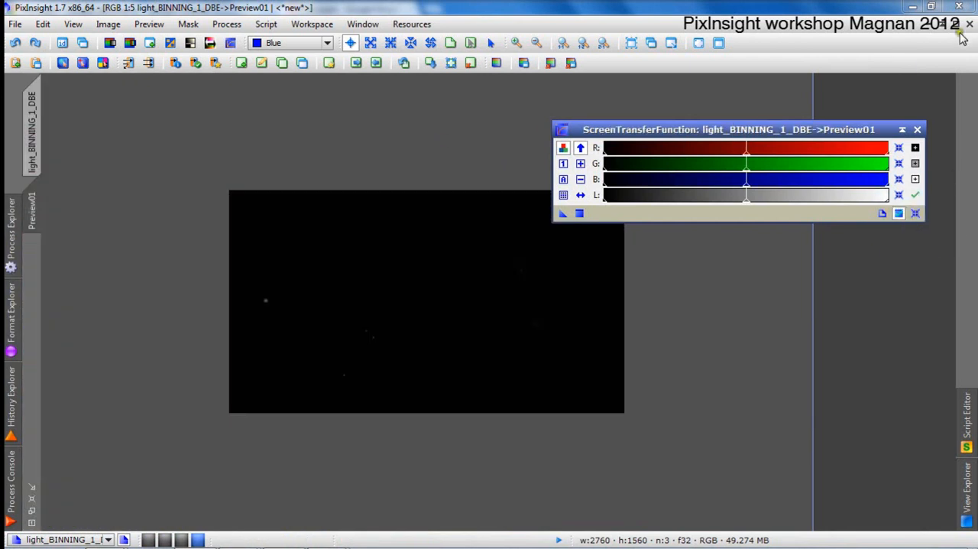
Reopen HistogramTransformation and start its real-time preview on Preview01.
mouse_move(10, 258)
mouse_move(9, 313)
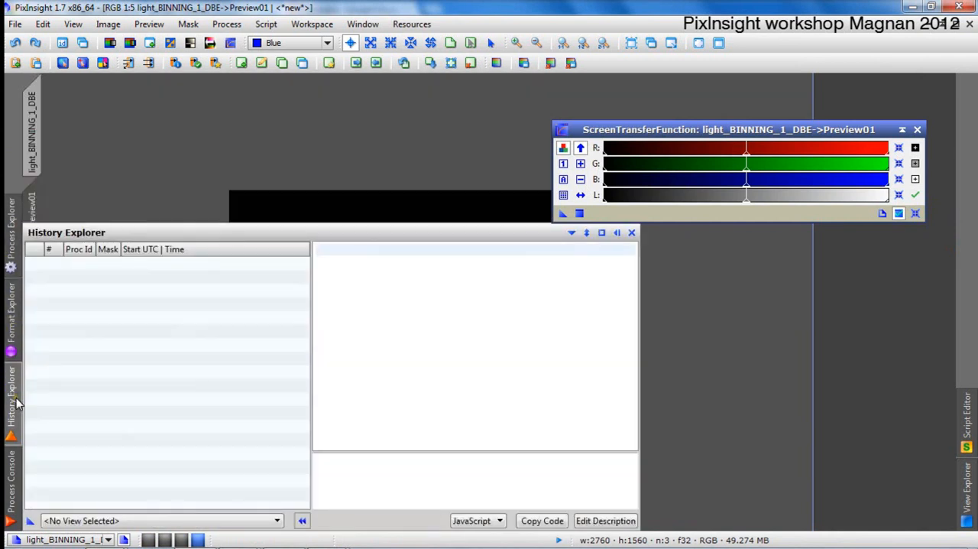
mouse_move(11, 228)
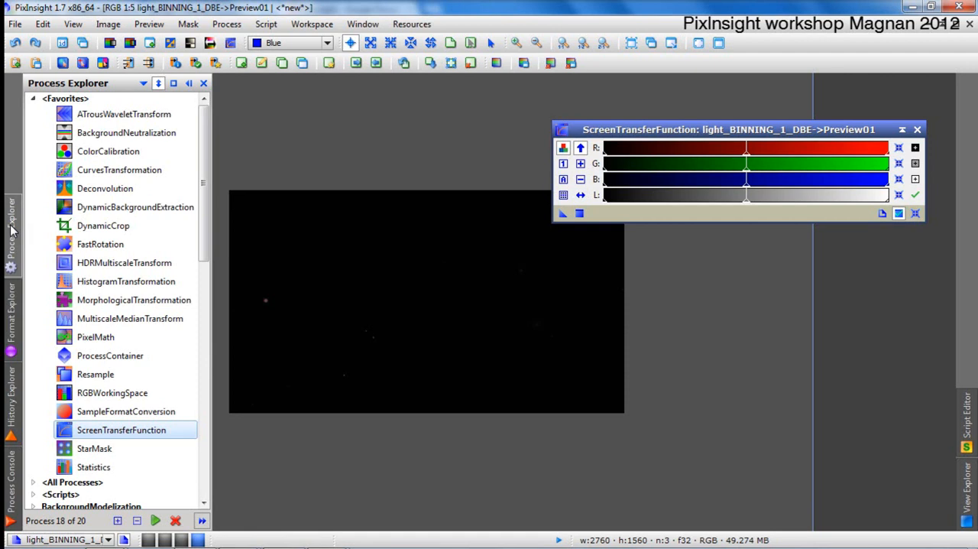
double_click(140, 281)
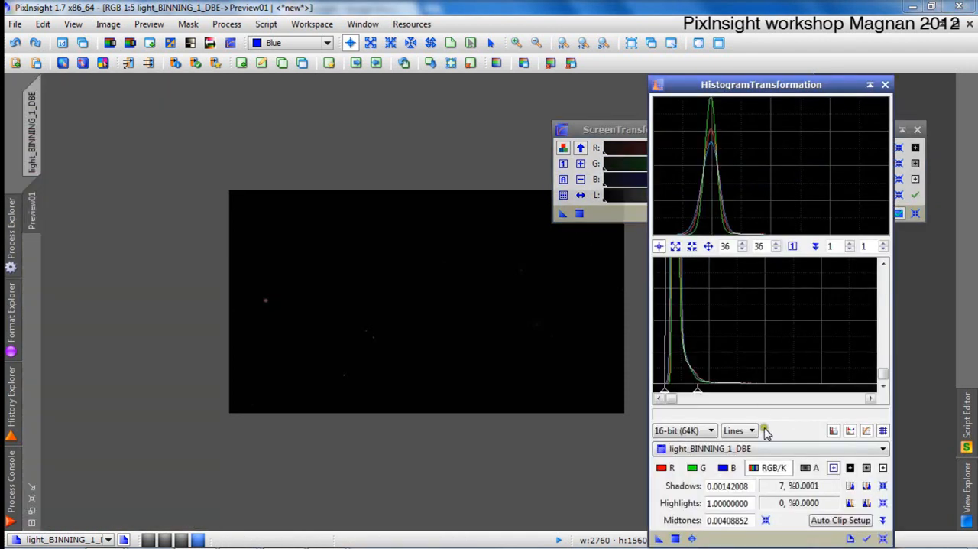
click(692, 538)
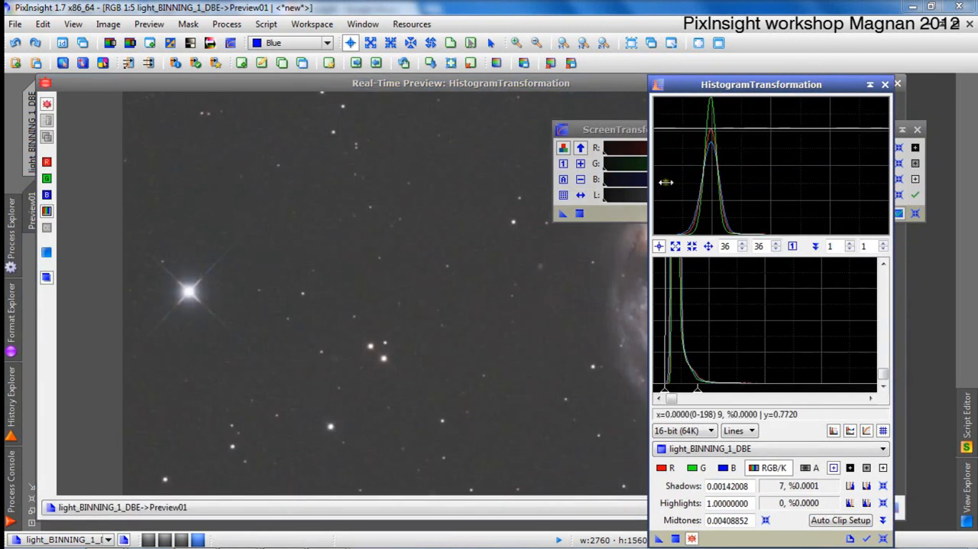
Move both tool windows clear of the galaxy in the real-time preview and lower the midtones to about 0.0022.
drag(704, 80, 304, 75)
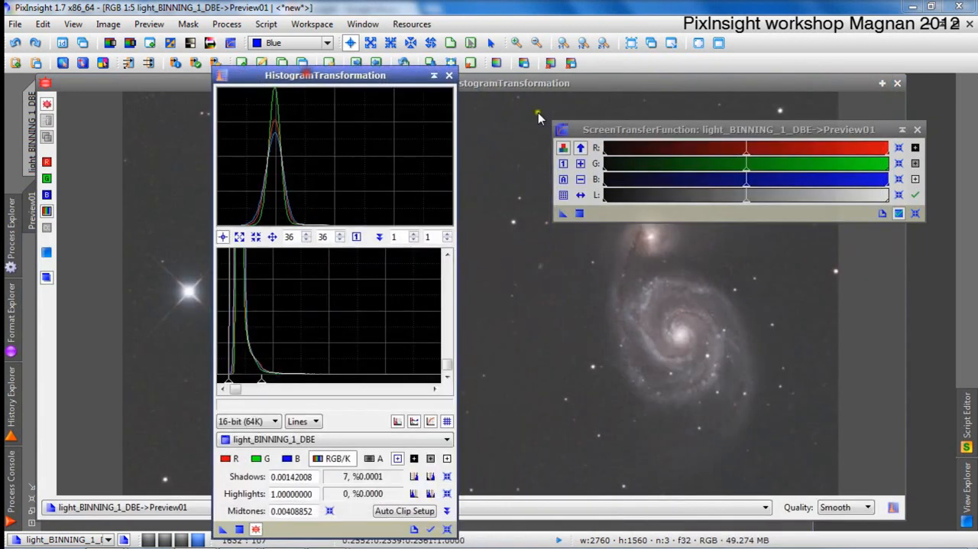
drag(616, 130, 625, 475)
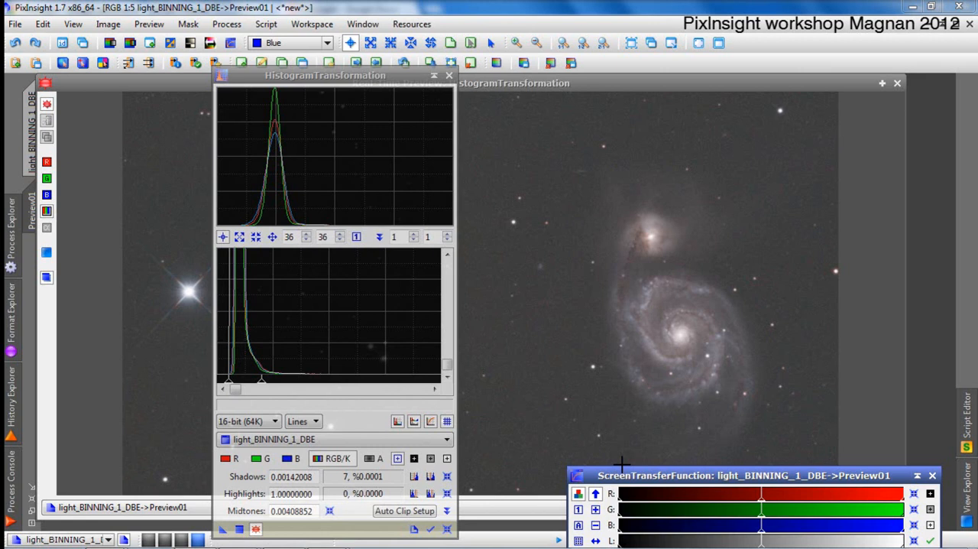
drag(260, 383, 249, 386)
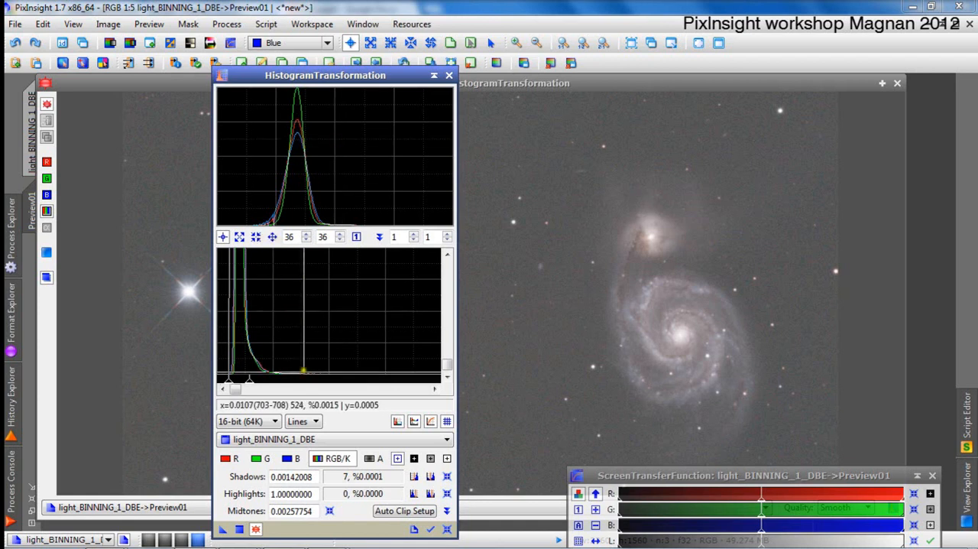
drag(251, 384, 247, 384)
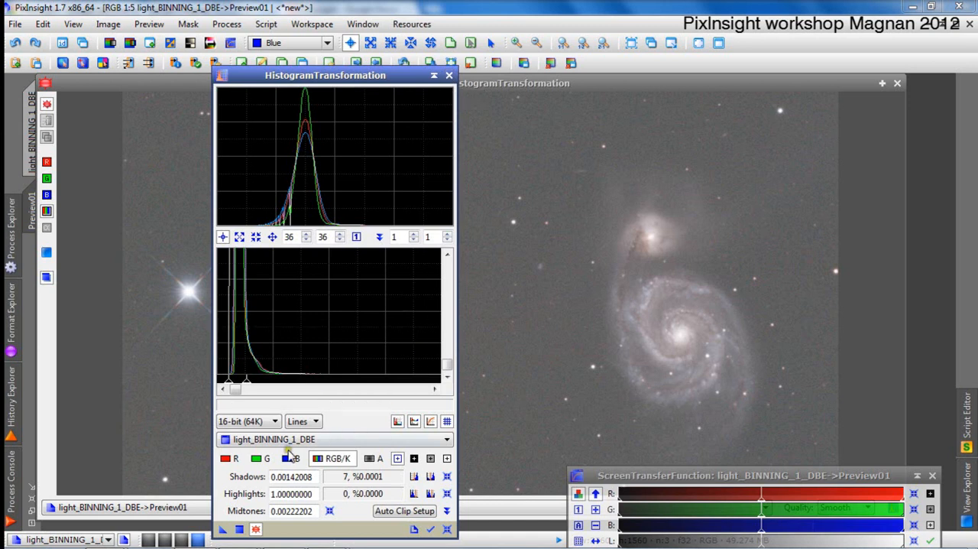
Close the real-time preview and apply the histogram stretch with midtones 0.00222202 to the main image light_BINNING_1_DBE.
click(898, 83)
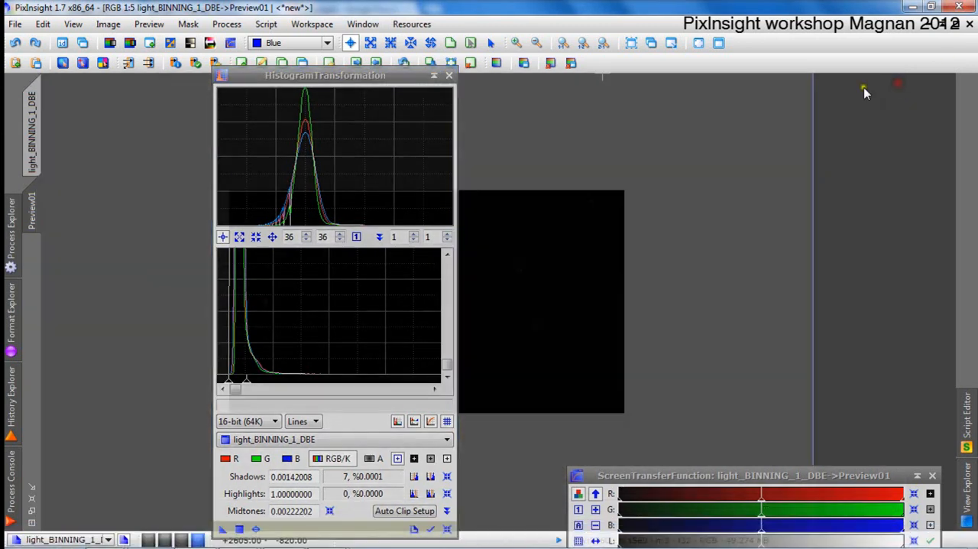
drag(245, 75, 586, 62)
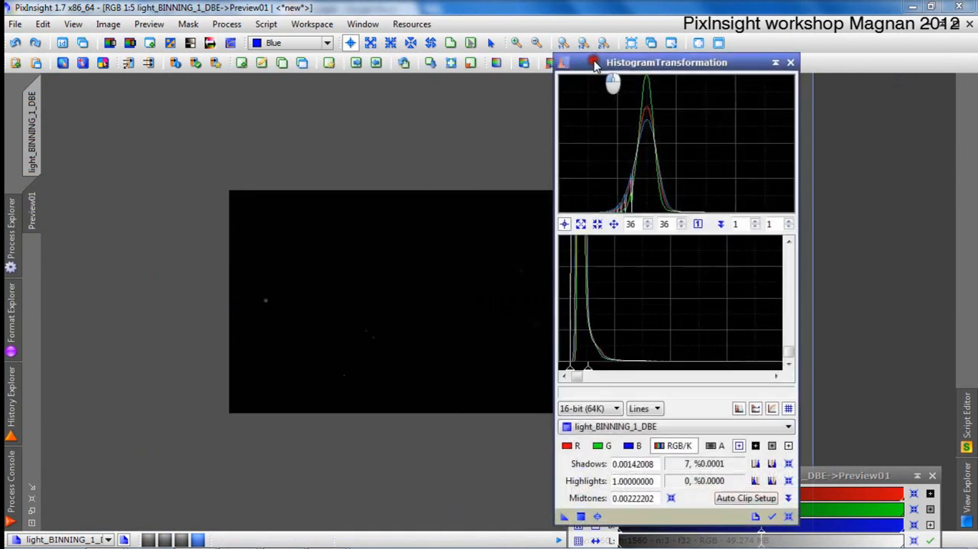
click(32, 124)
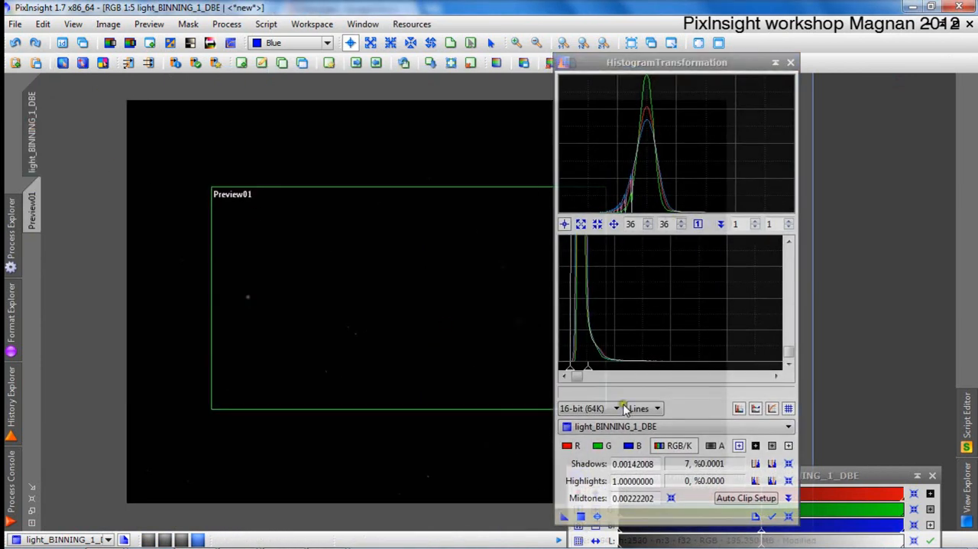
drag(581, 516, 453, 387)
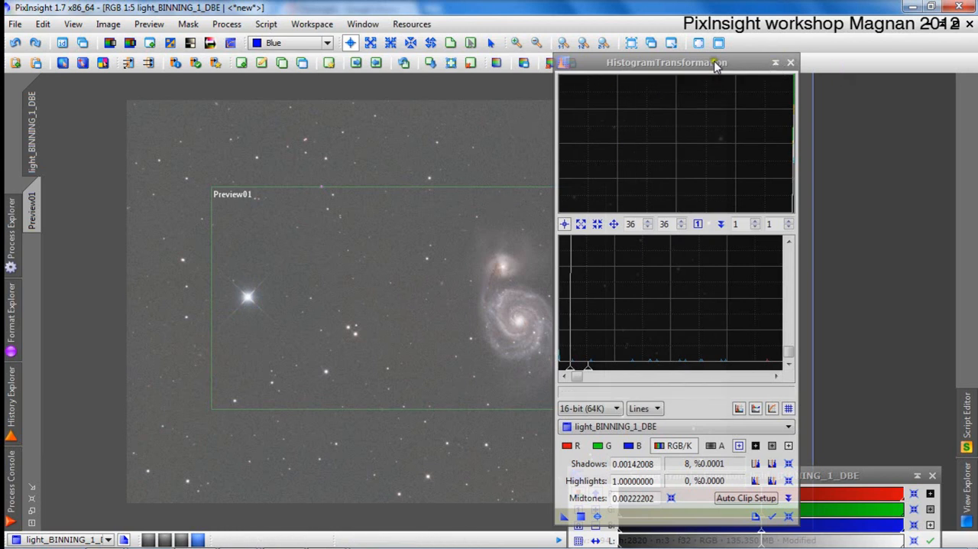
Collapse the HistogramTransformation window and examine the sky background noise of the stretched image up close.
click(776, 63)
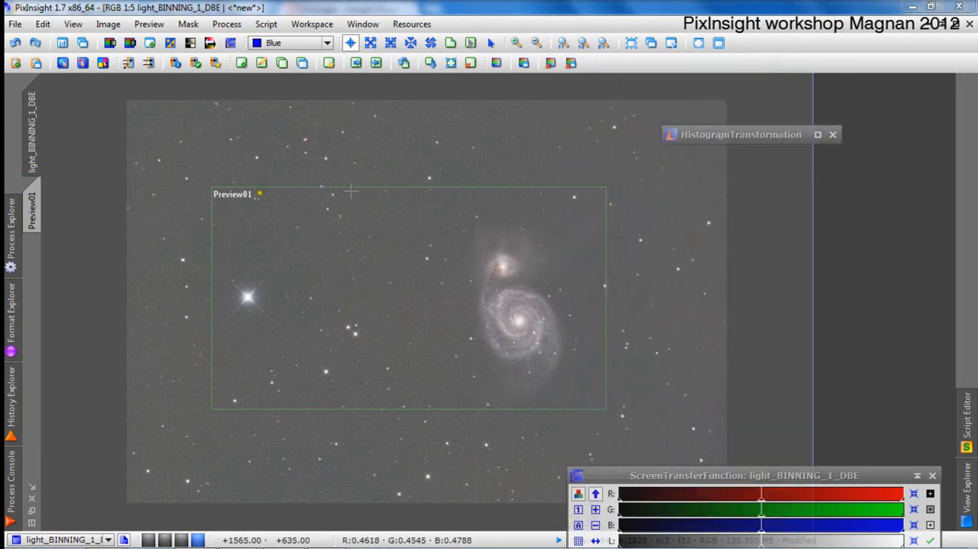
scroll(353, 191, up, 2)
scroll(372, 205, up, 2)
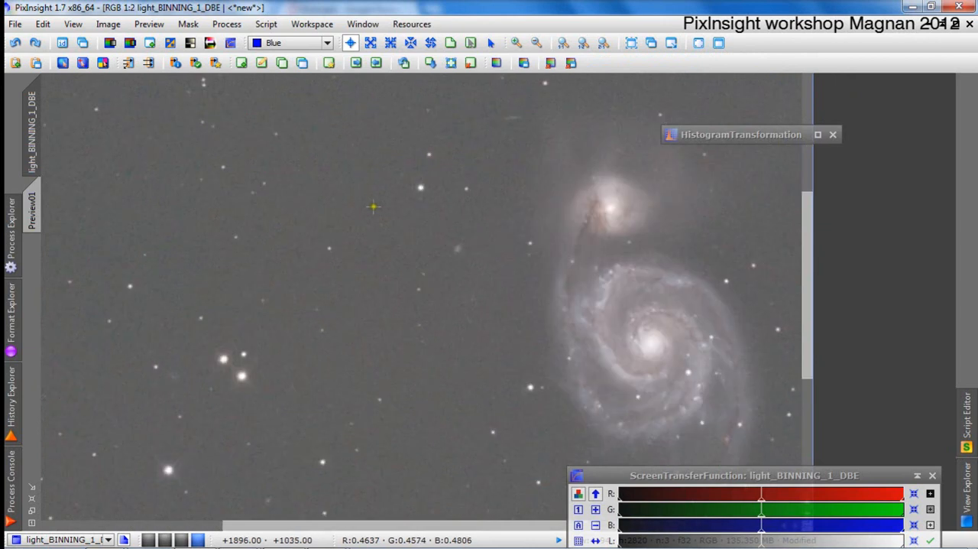
scroll(373, 207, down, 2)
scroll(373, 206, up, 6)
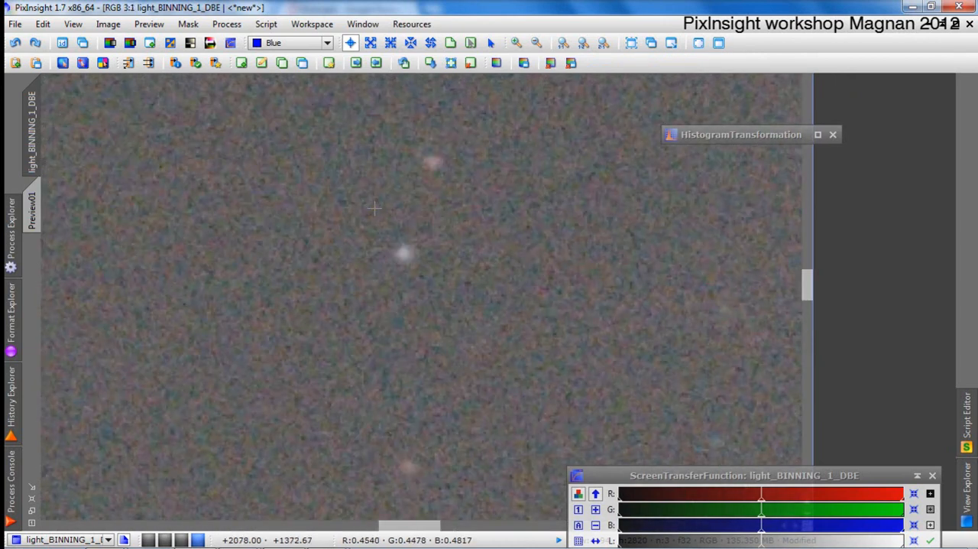
scroll(373, 207, down, 2)
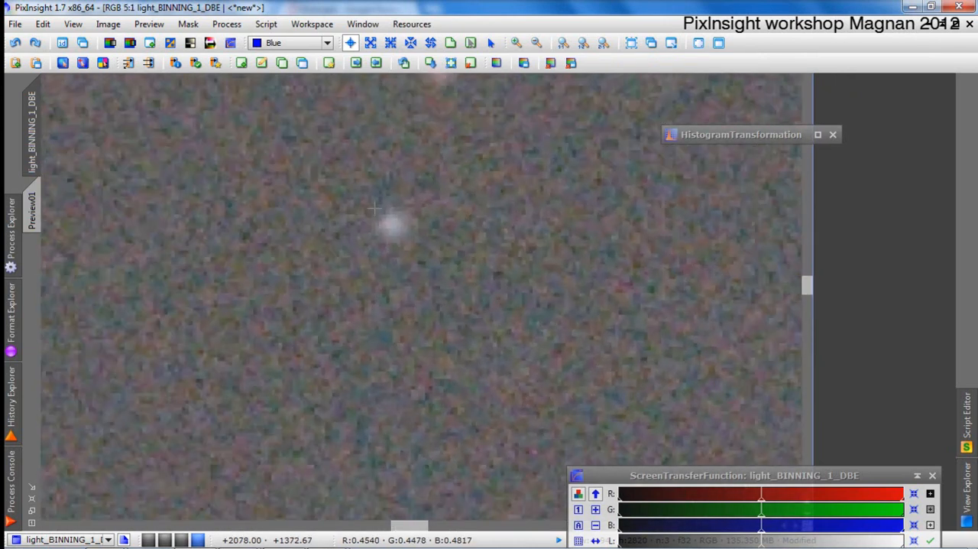
scroll(374, 208, down, 5)
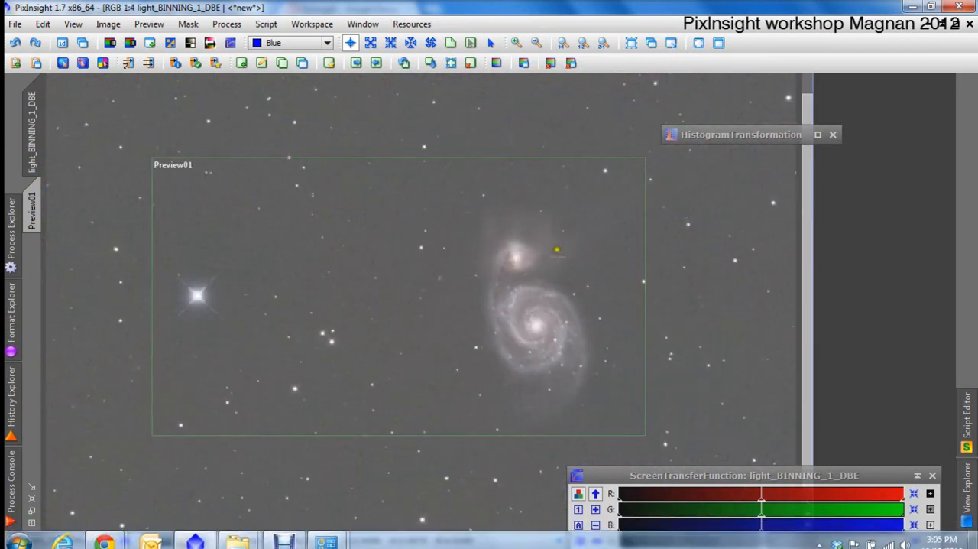
Examine the galaxy's core and spiral arms up close, and compare them with the whole stretched image.
scroll(591, 319, up, 3)
scroll(404, 283, down, 1)
scroll(332, 273, up, 1)
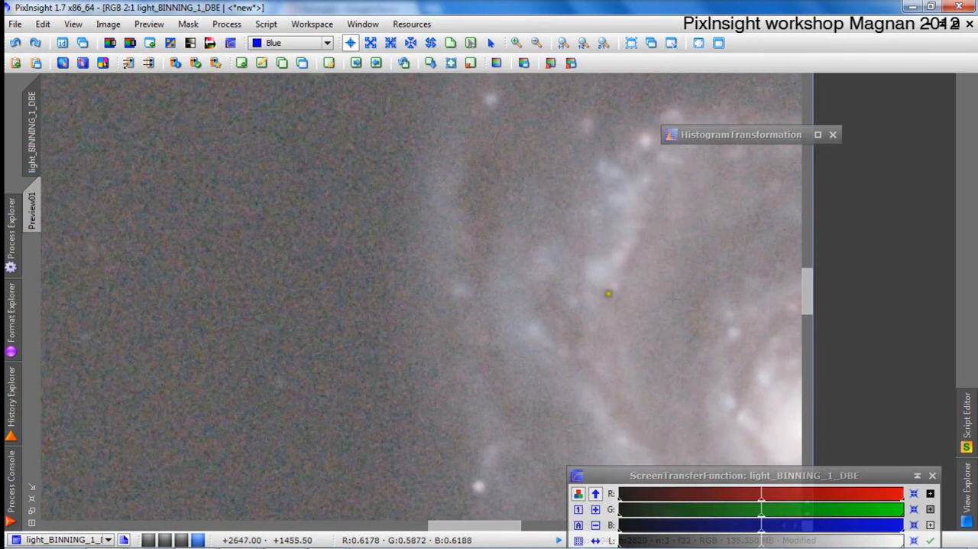
scroll(695, 290, down, 1)
scroll(505, 303, up, 1)
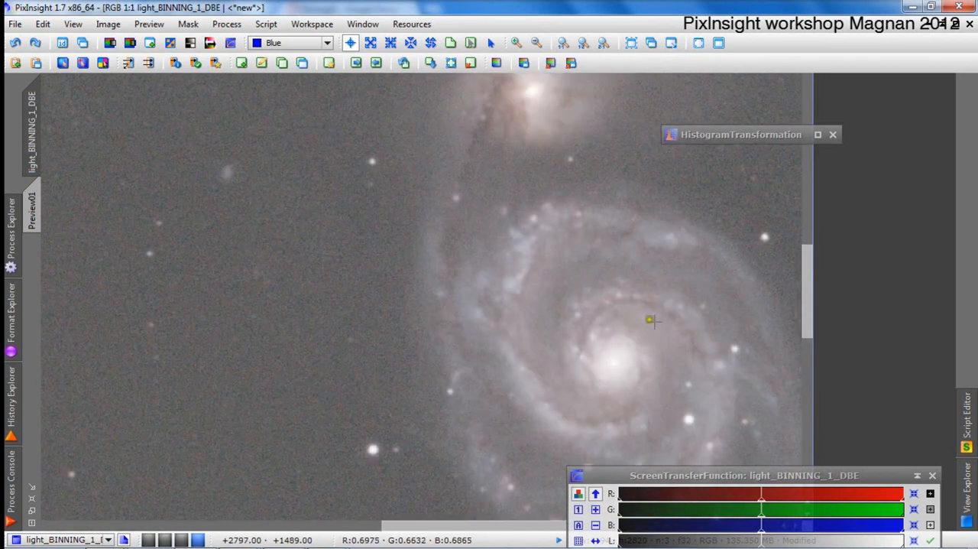
drag(684, 338, 557, 263)
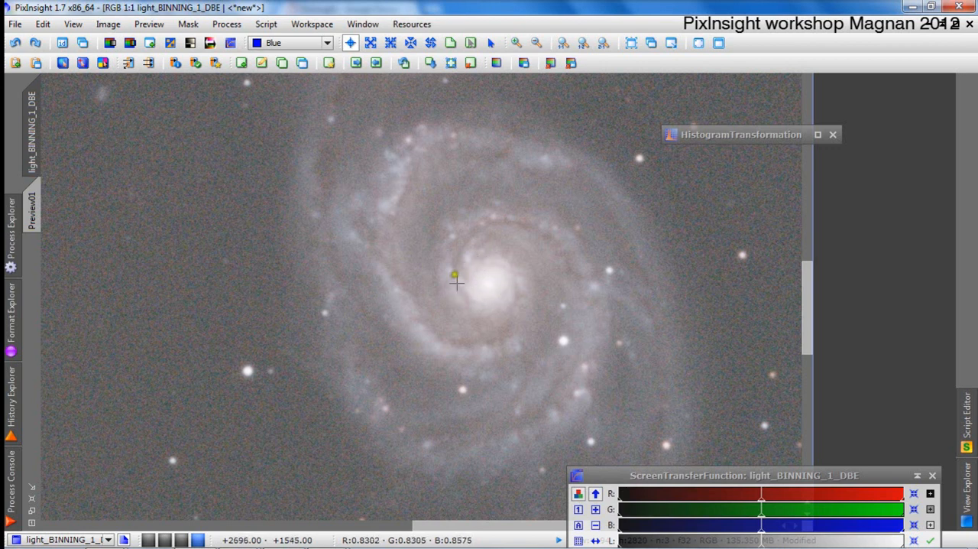
scroll(463, 284, up, 1)
scroll(465, 286, down, 2)
scroll(465, 288, down, 1)
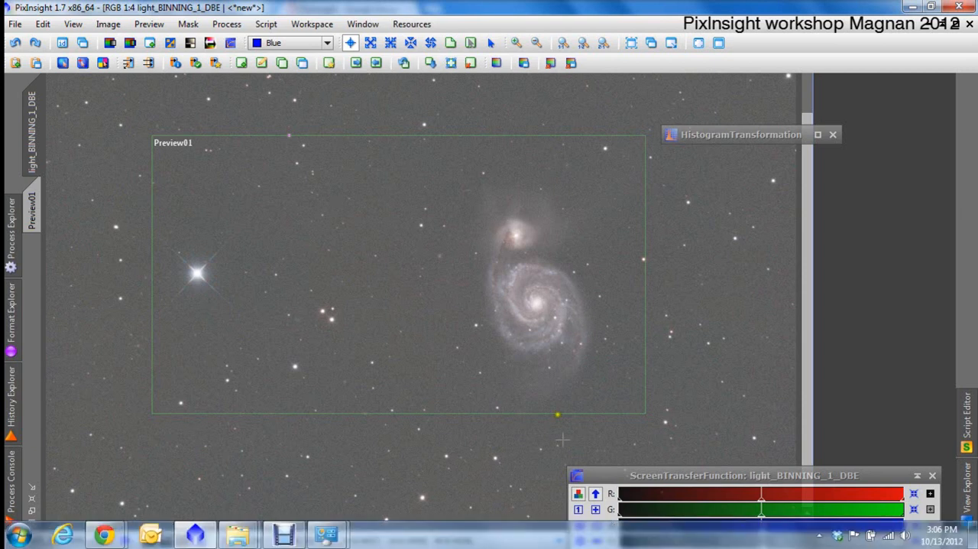
scroll(459, 300, up, 1)
scroll(459, 302, down, 2)
scroll(459, 302, down, 1)
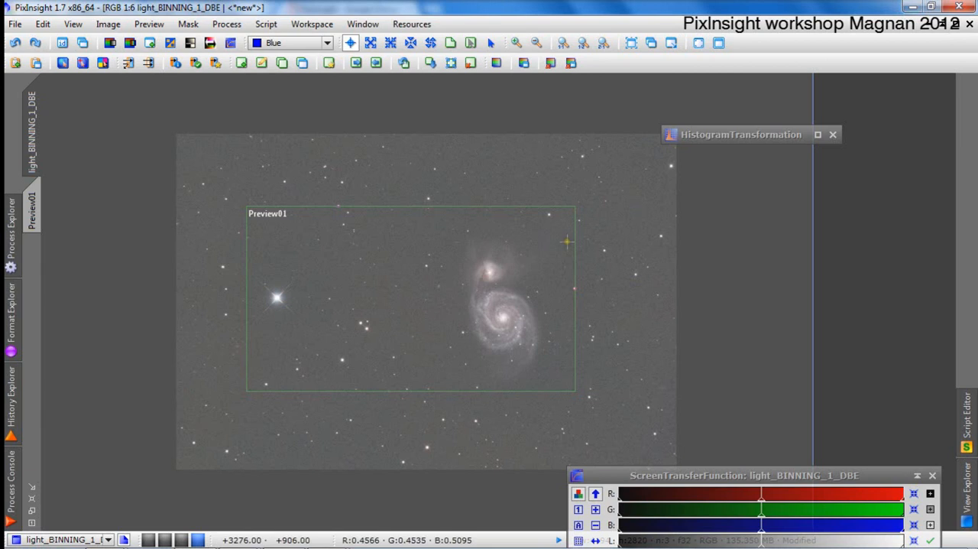
scroll(461, 284, up, 1)
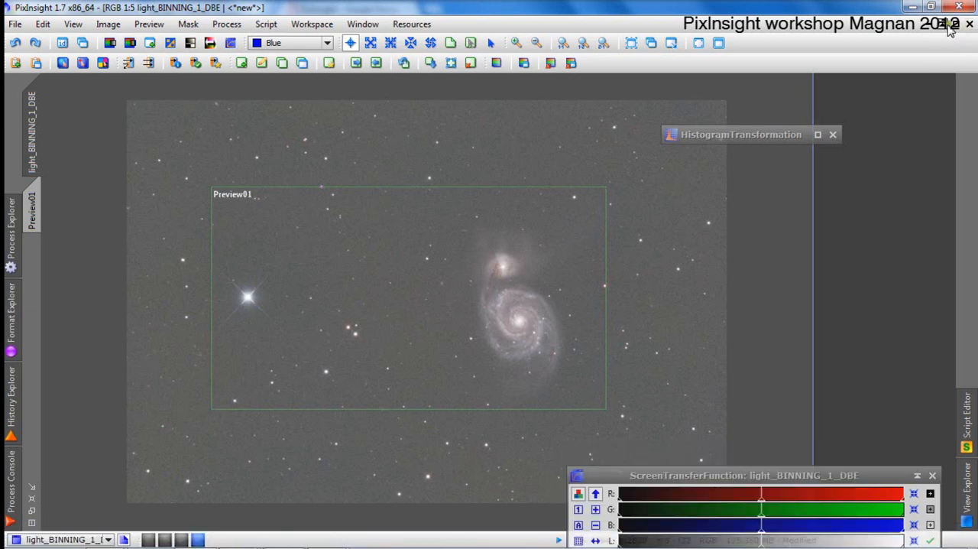
Restore the maximized image to a floating window and move ScreenTransferFunction up beside it.
click(954, 25)
drag(490, 113, 516, 115)
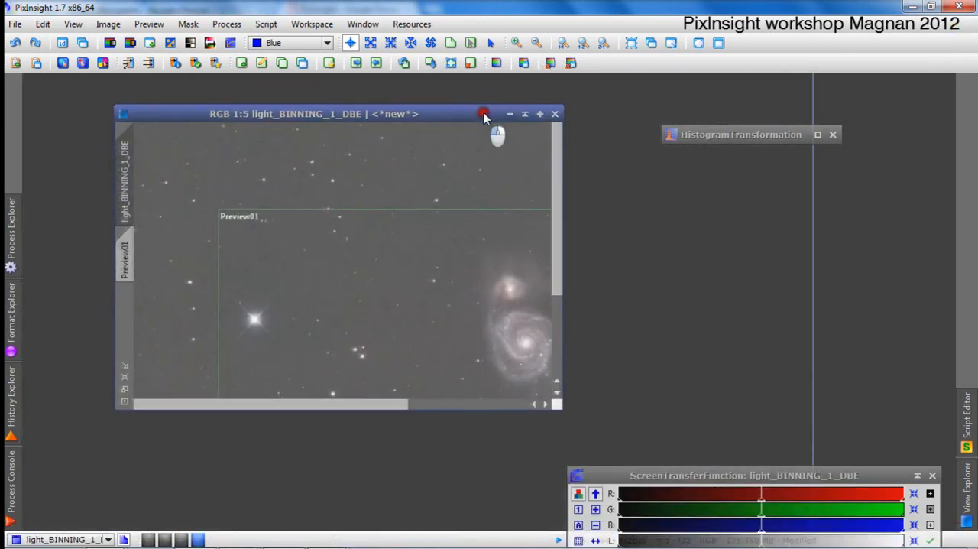
click(726, 134)
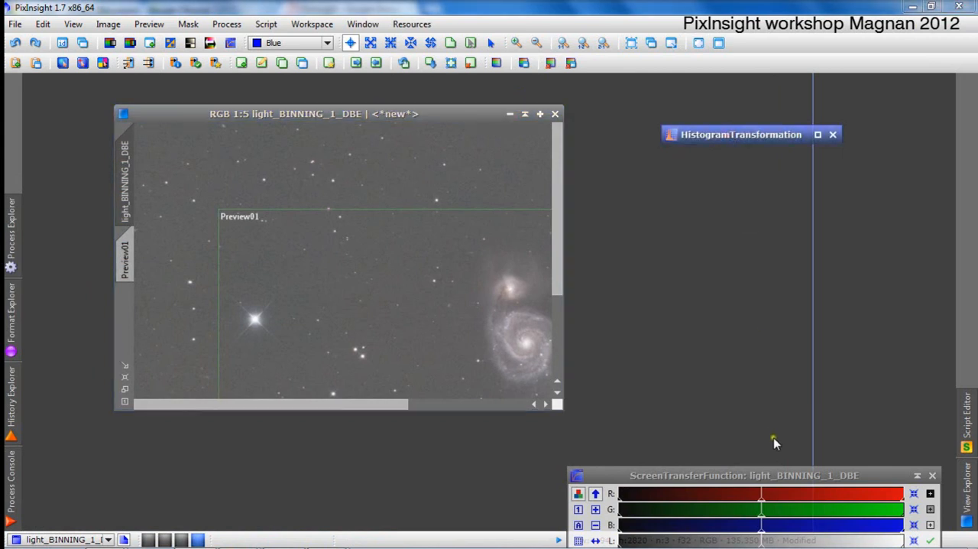
drag(795, 476, 811, 309)
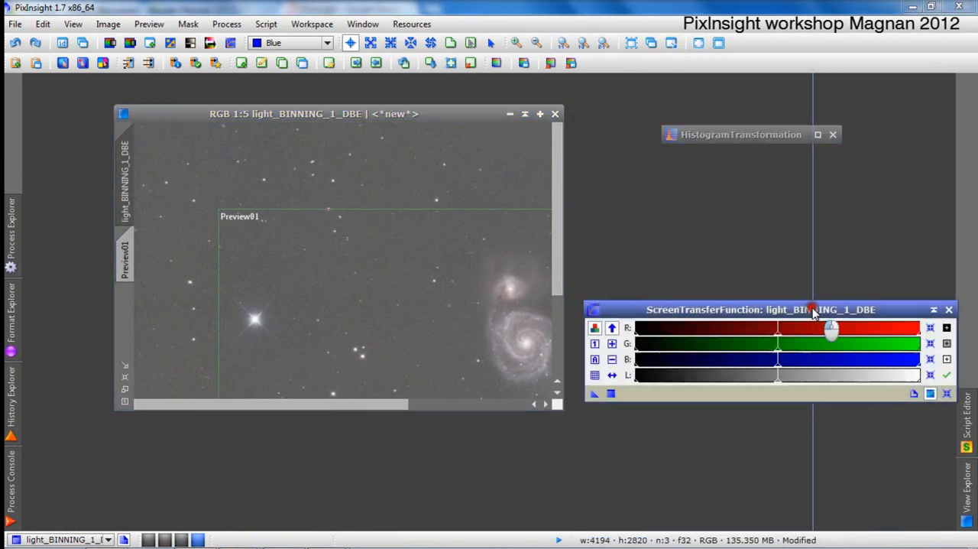
click(13, 24)
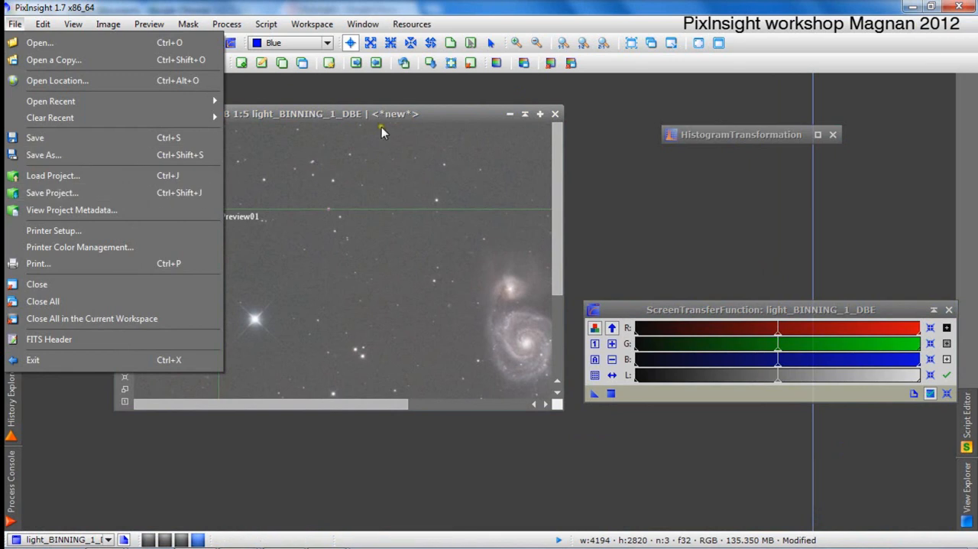
click(391, 87)
click(292, 406)
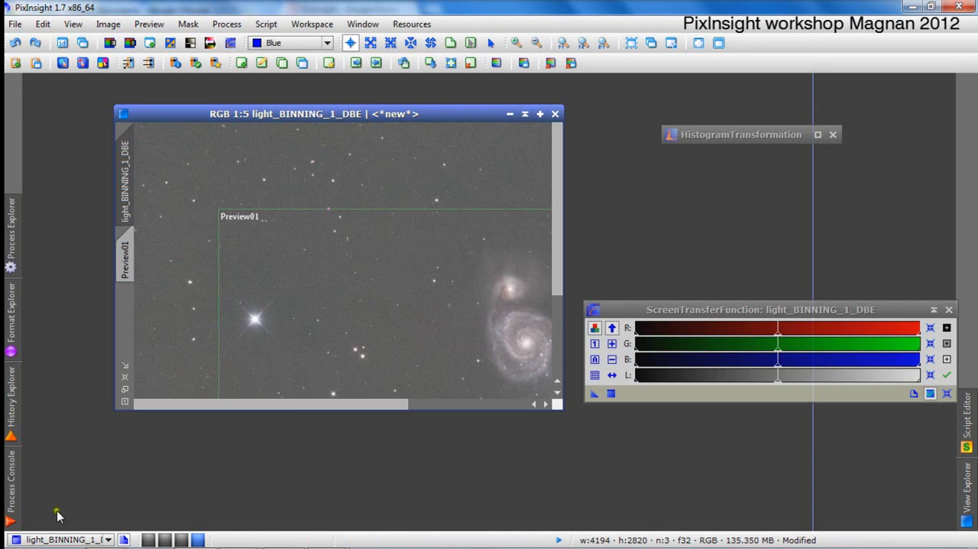
Show the processing history of light_BINNING_1_DBE in the History Explorer.
click(10, 397)
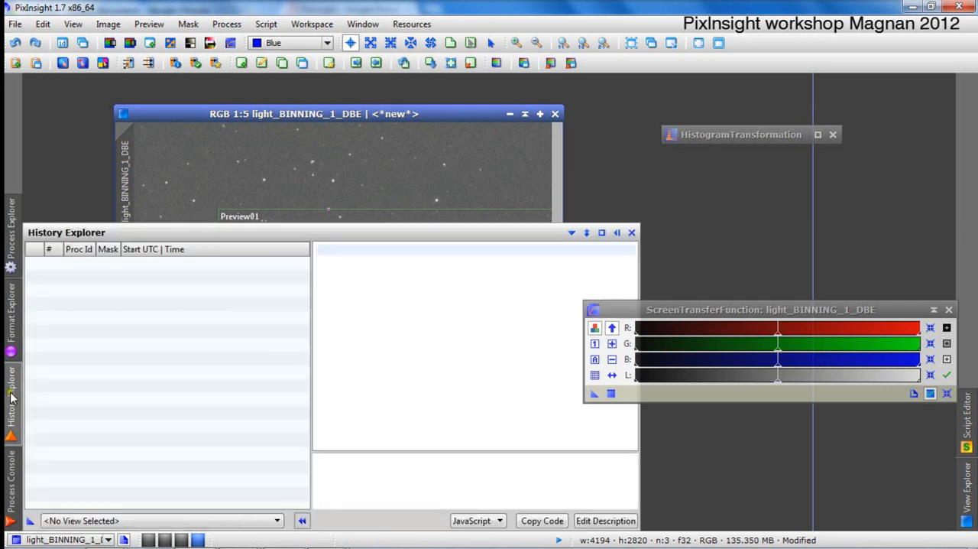
click(11, 391)
click(11, 394)
click(277, 520)
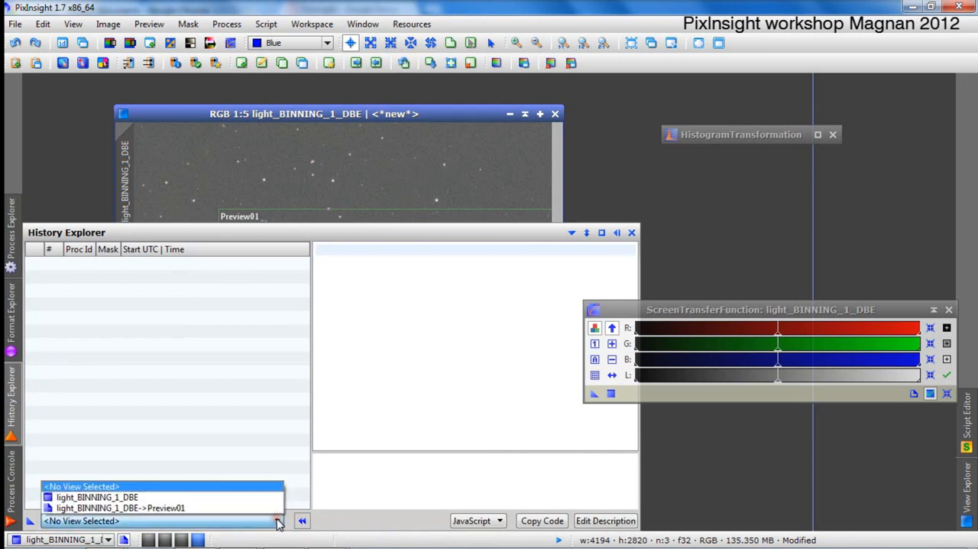
click(205, 498)
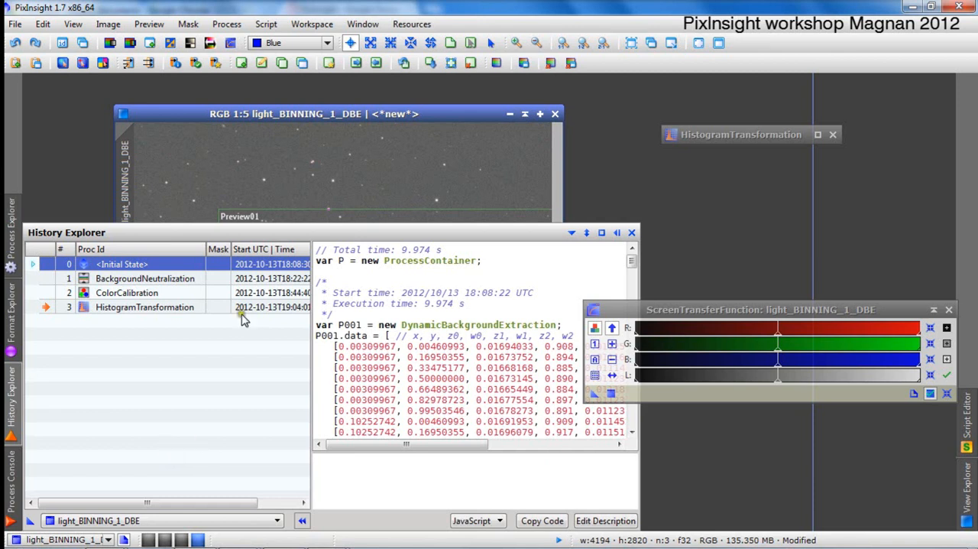
Look through the Format Explorer and the Process Console log, and return to the image workspace.
click(8, 307)
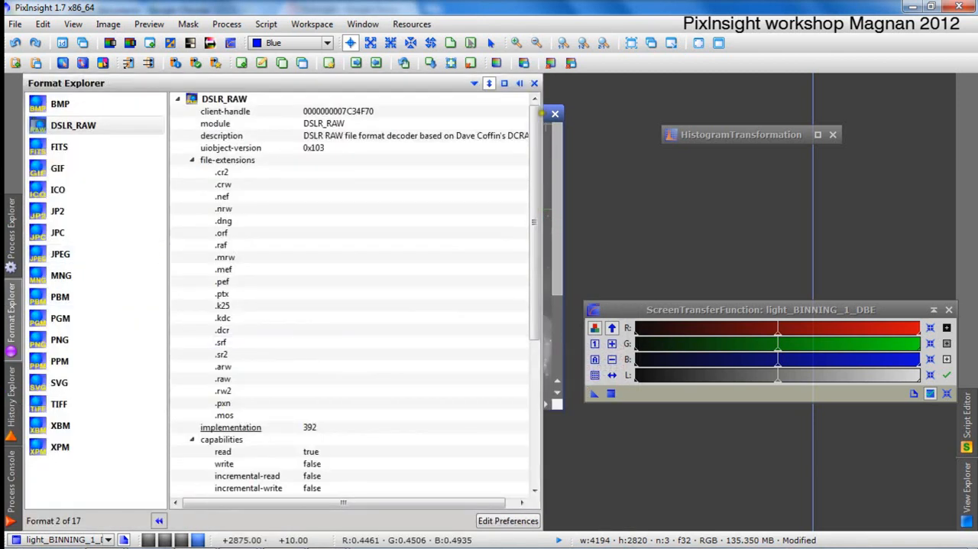
click(550, 140)
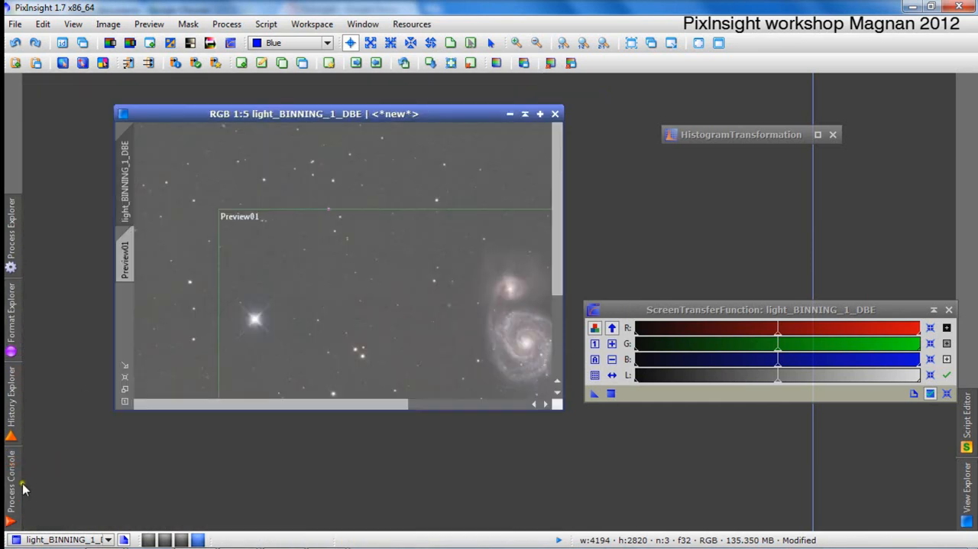
click(10, 480)
click(9, 413)
Start saving the session as a PixInsight project with M51 as the project file name.
click(20, 26)
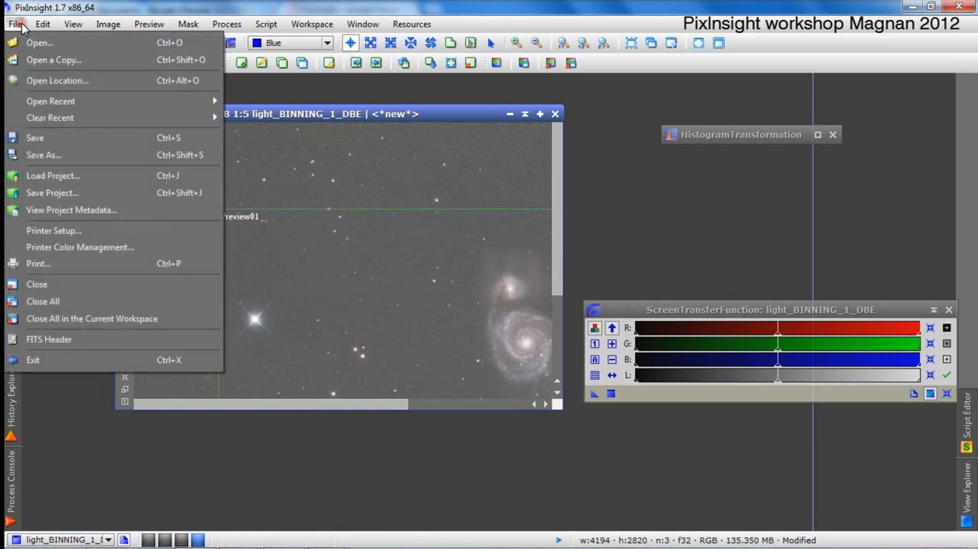
click(68, 193)
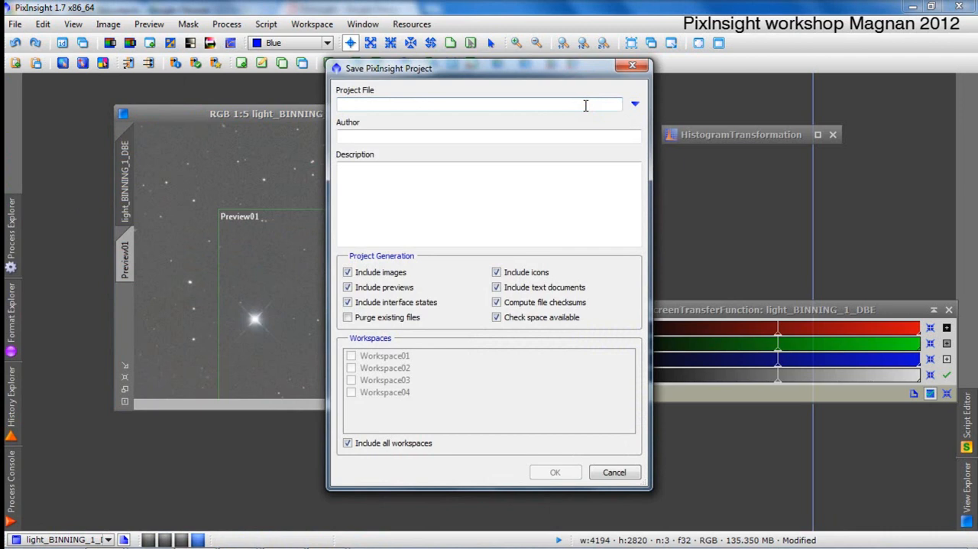
text(M51)
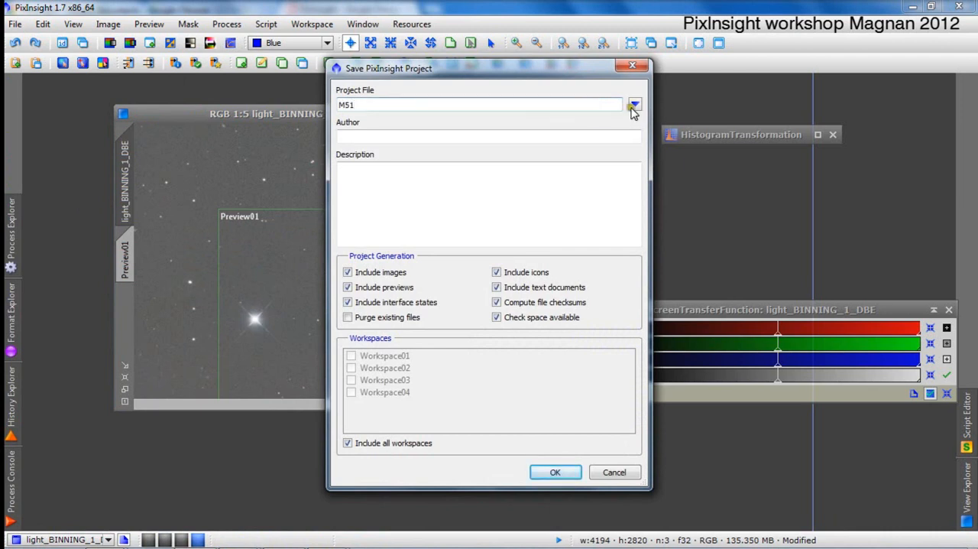
Set the project file's location to the PI_WorkShop folder on the desktop and rename it M51_Projet.
click(635, 104)
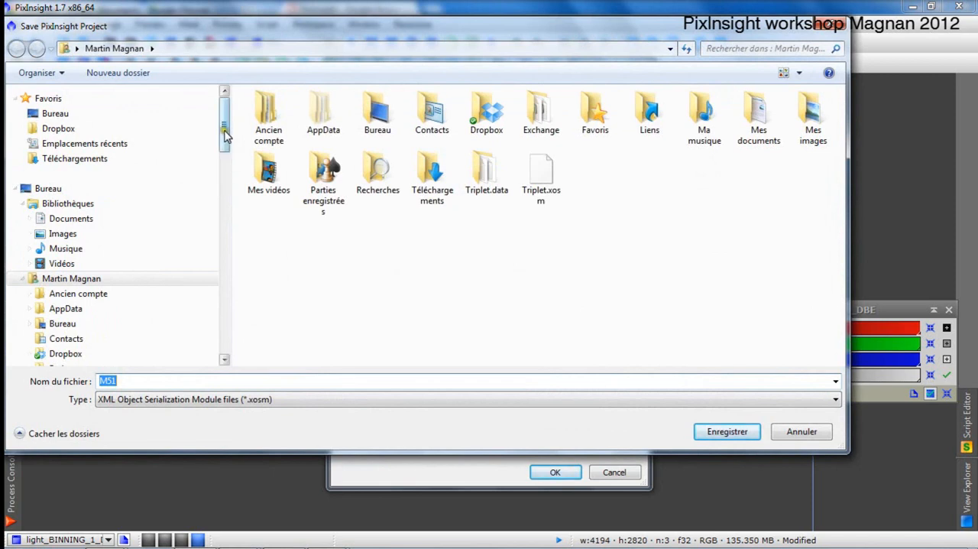
click(381, 113)
double_click(380, 113)
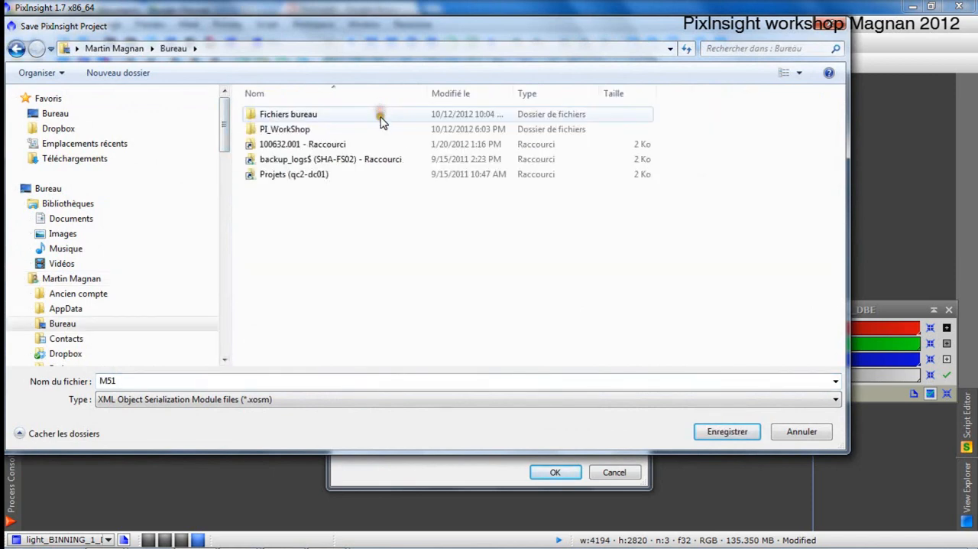
double_click(315, 133)
double_click(122, 380)
click(124, 380)
text(_Projet)
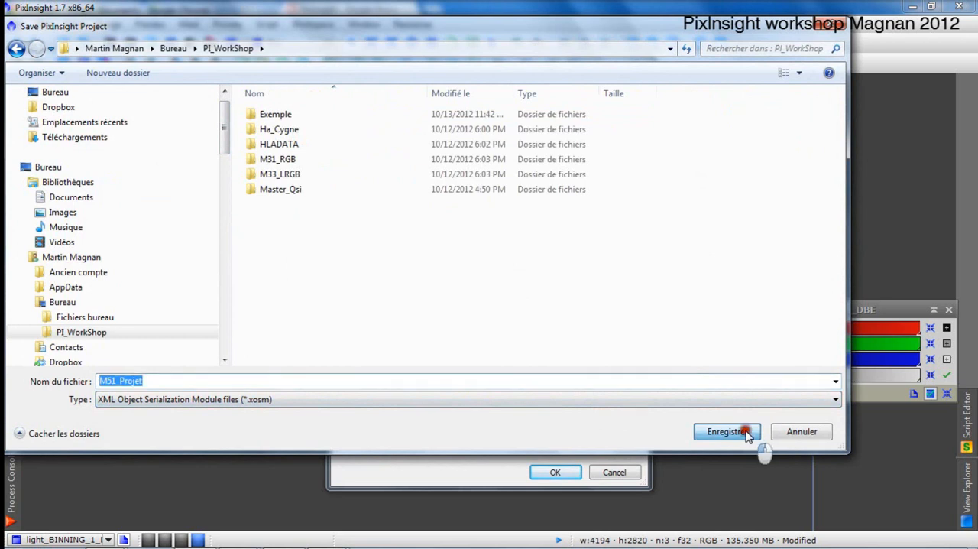
click(746, 432)
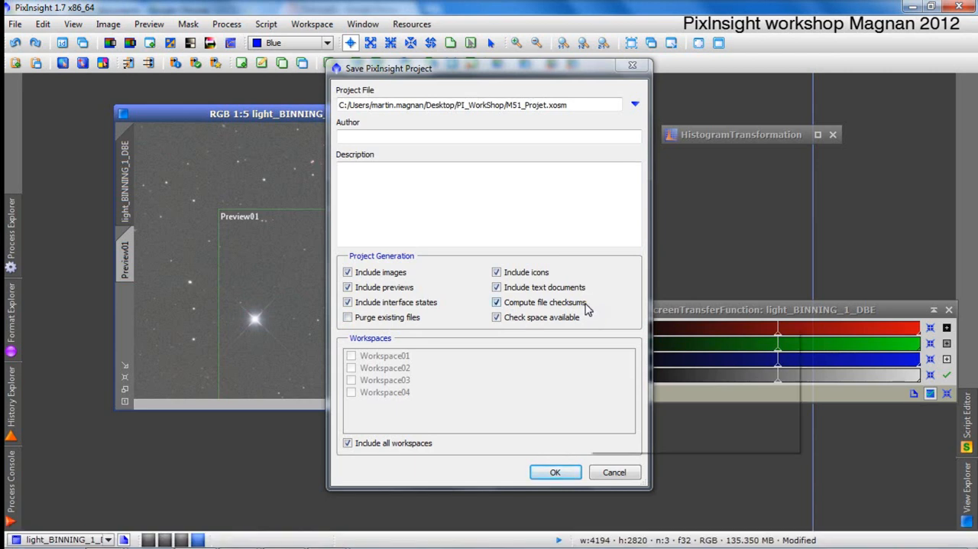
mouse_move(587, 306)
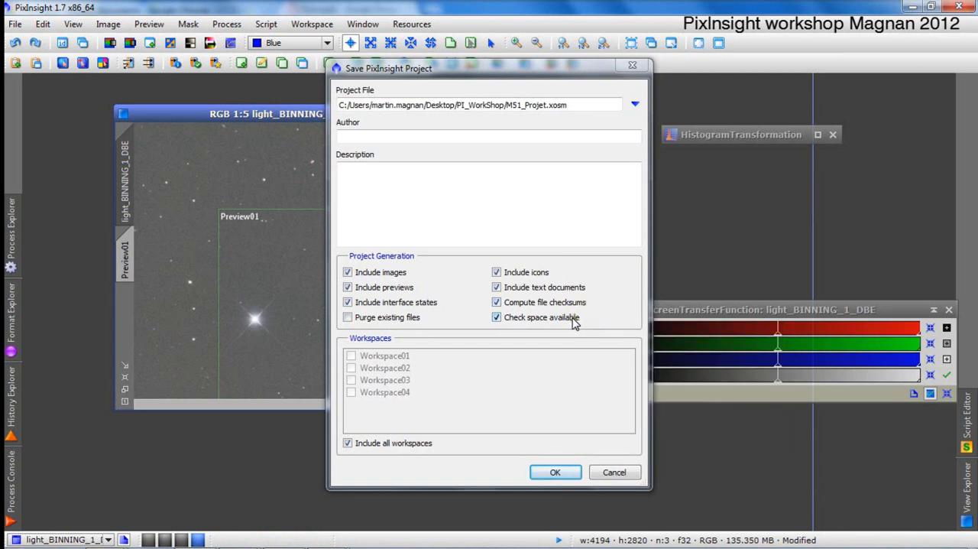
mouse_move(574, 321)
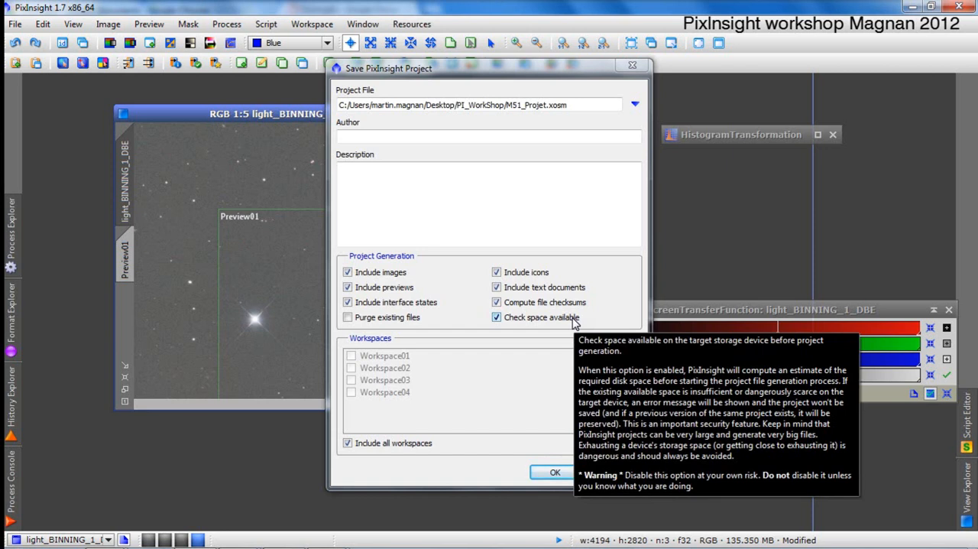
Generate the M51_Projet project file with the current project options.
click(555, 473)
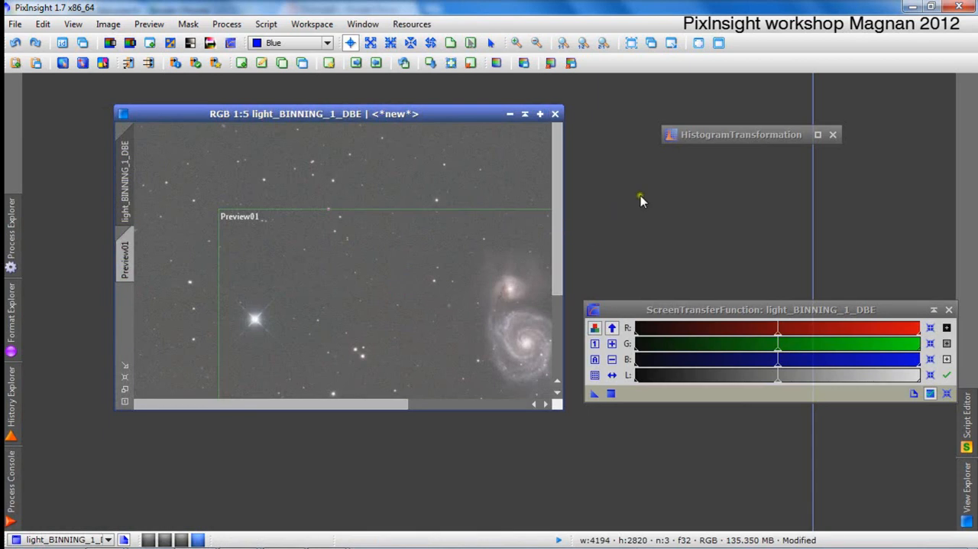
Close all images, discarding the unsaved pixel data, and close the HistogramTransformation and ScreenTransferFunction windows.
click(14, 23)
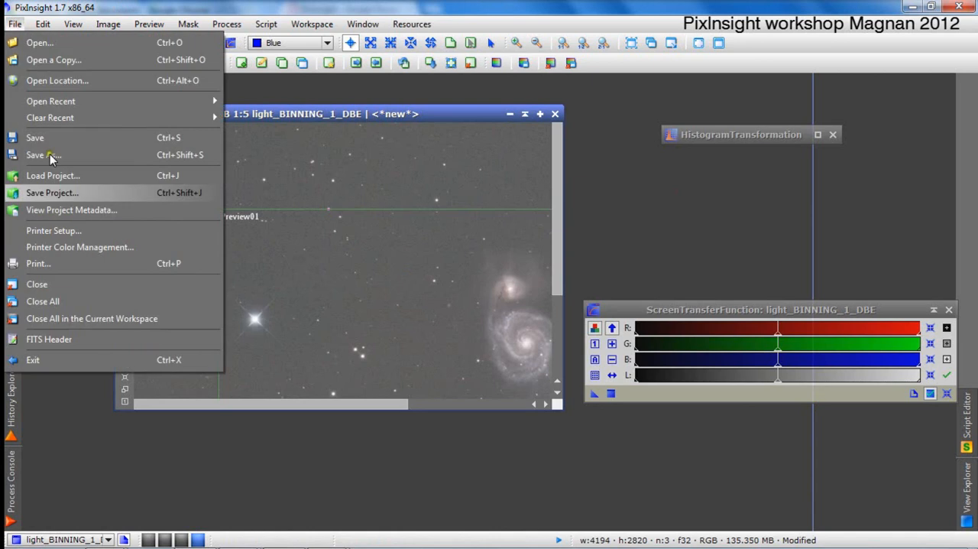
click(116, 304)
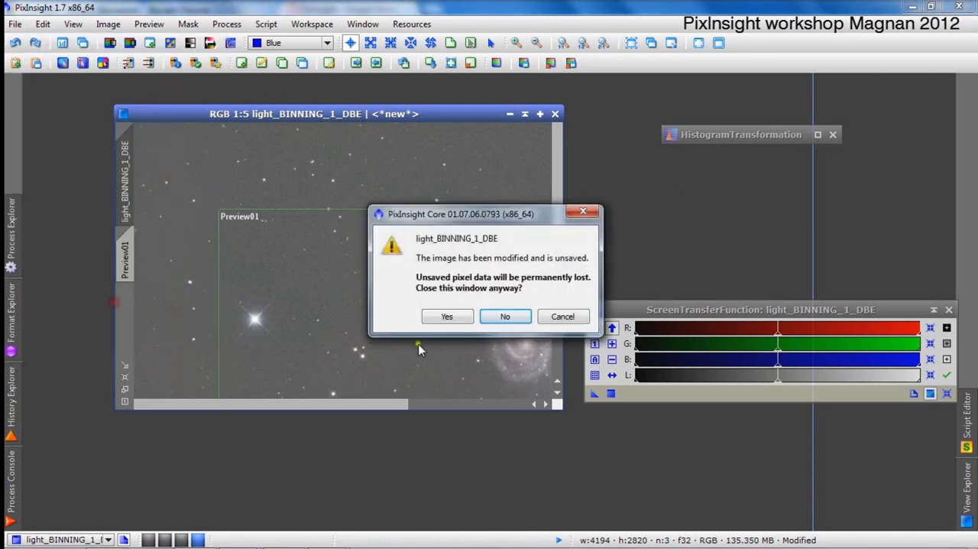
click(449, 316)
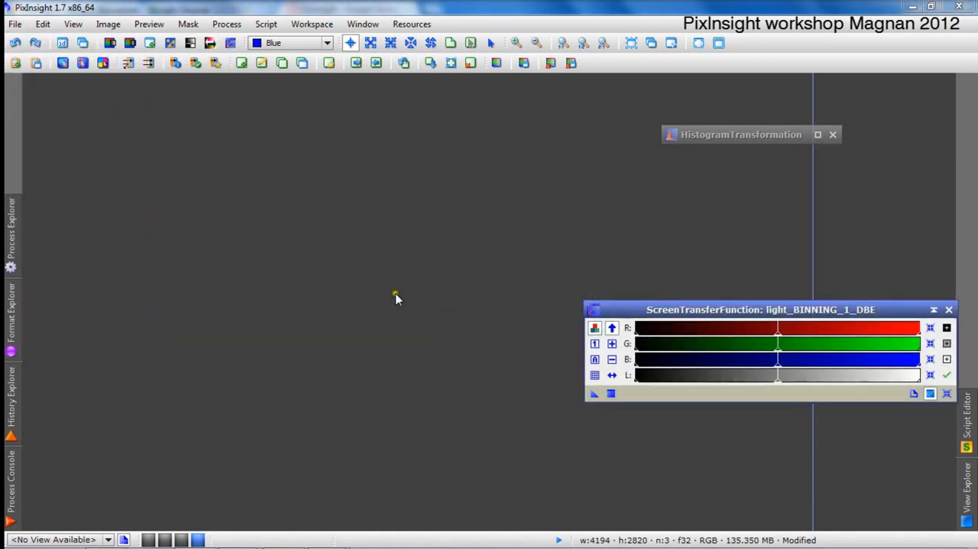
click(833, 135)
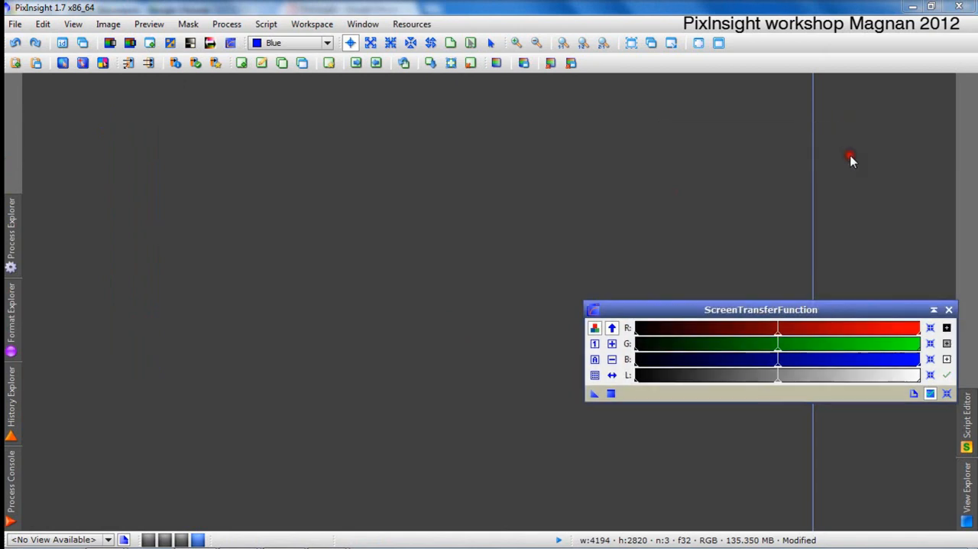
click(949, 309)
Load the project M51_Projet.xosm from the PI_WorkShop folder on the desktop.
click(16, 24)
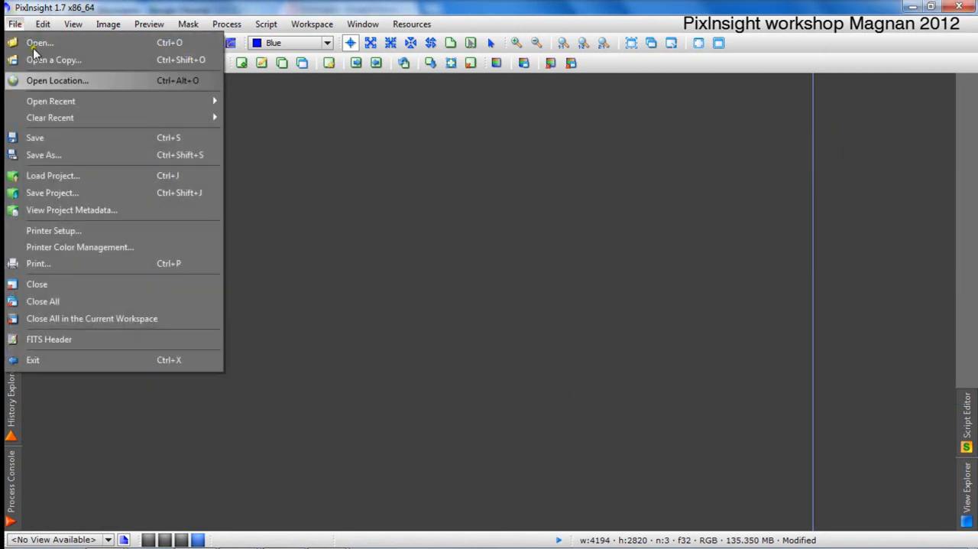
click(84, 175)
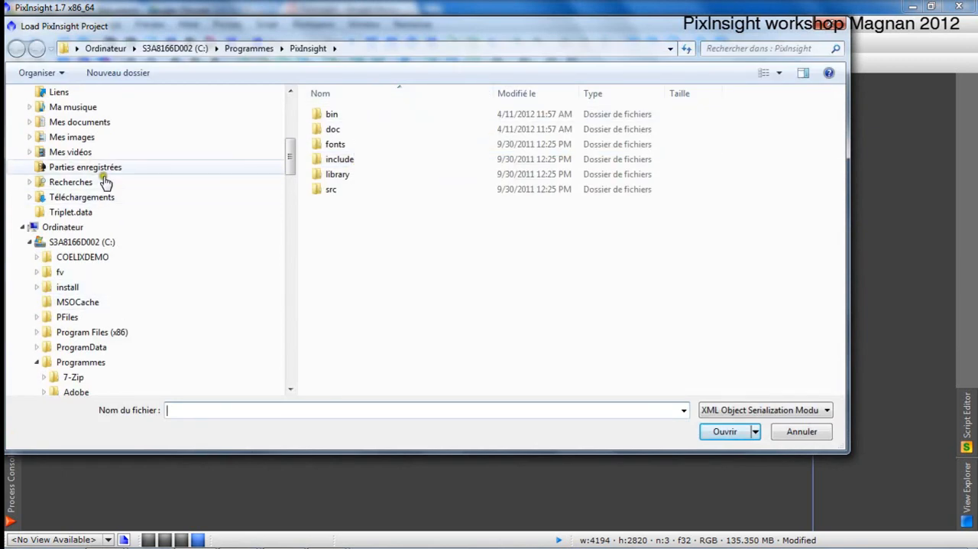
drag(293, 167, 292, 124)
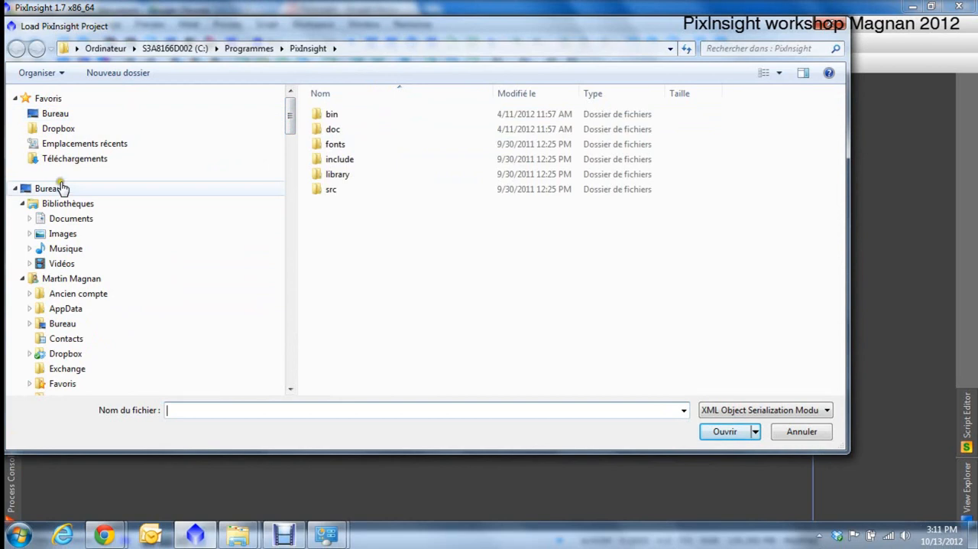
click(52, 191)
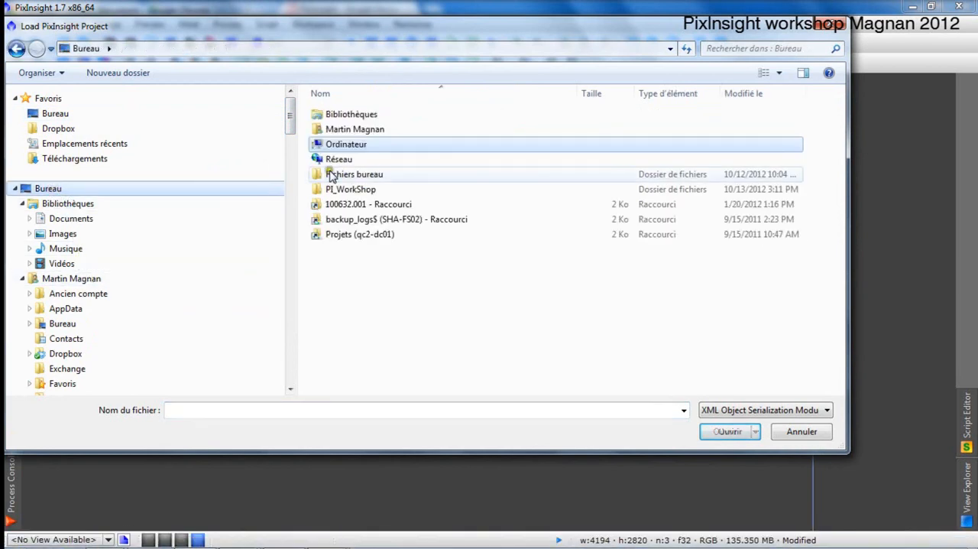
double_click(366, 189)
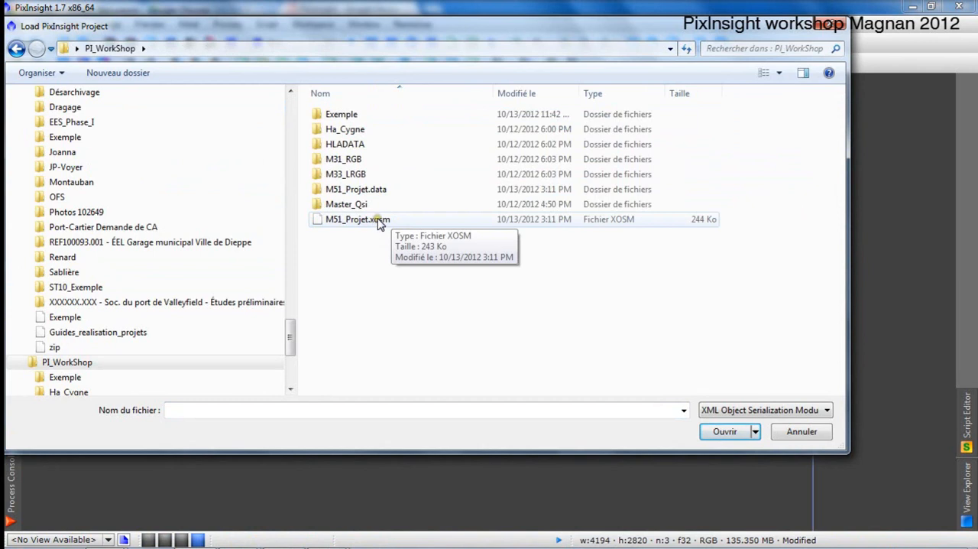
click(353, 220)
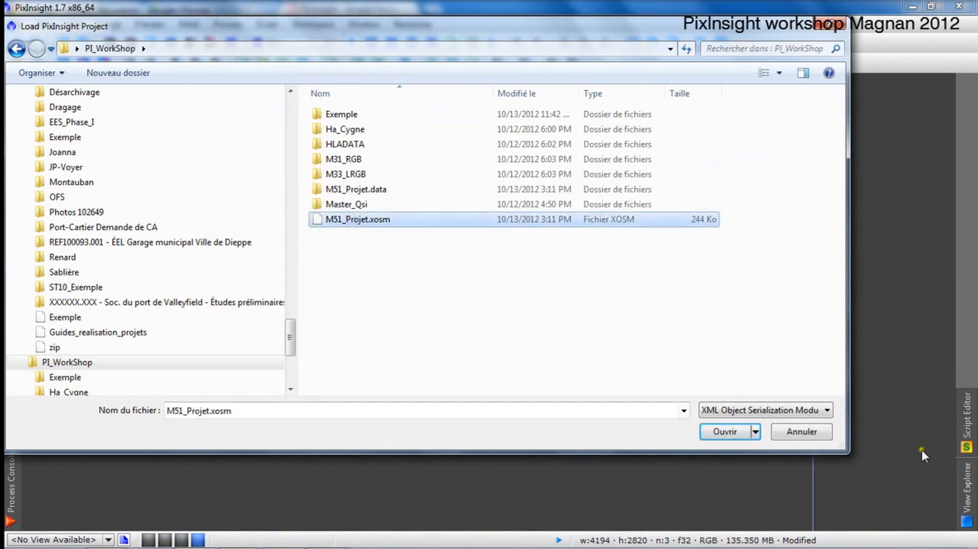
click(722, 431)
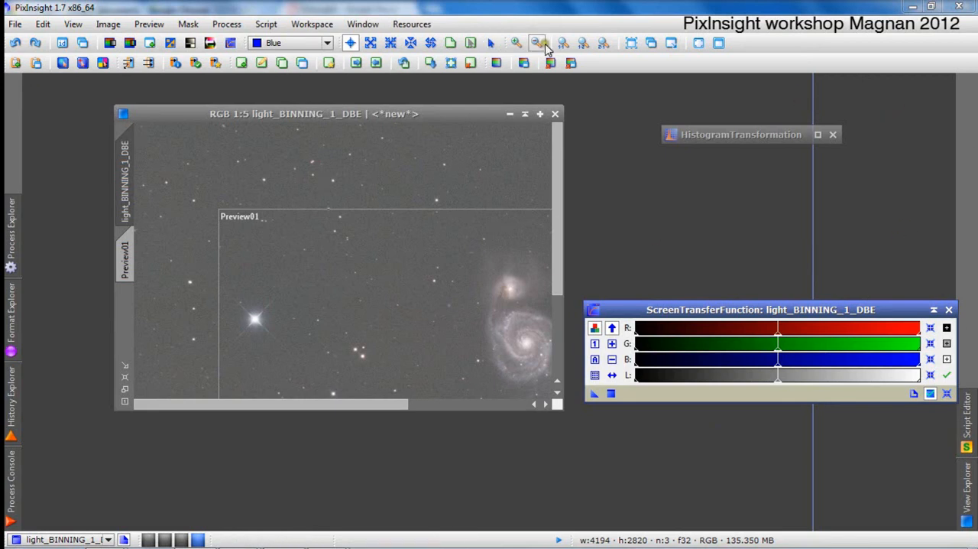
click(14, 23)
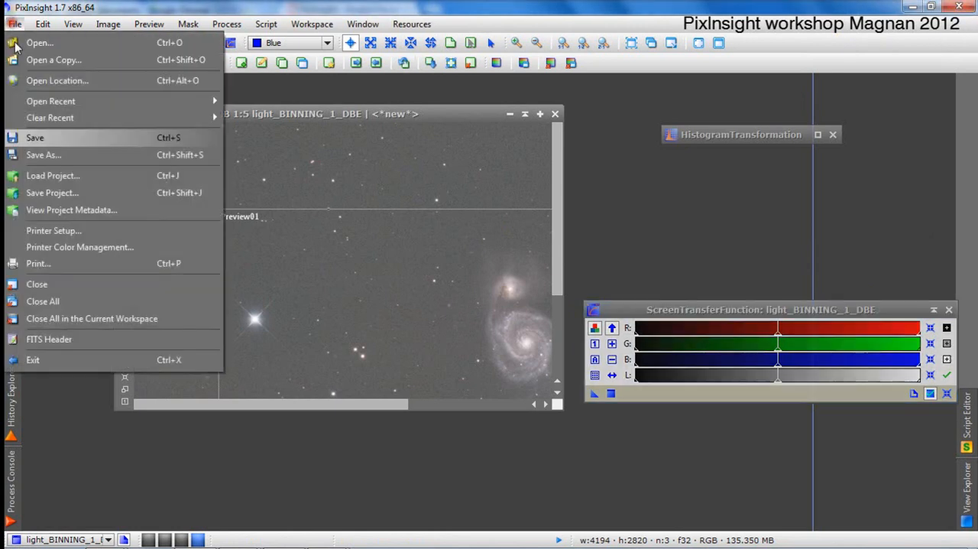